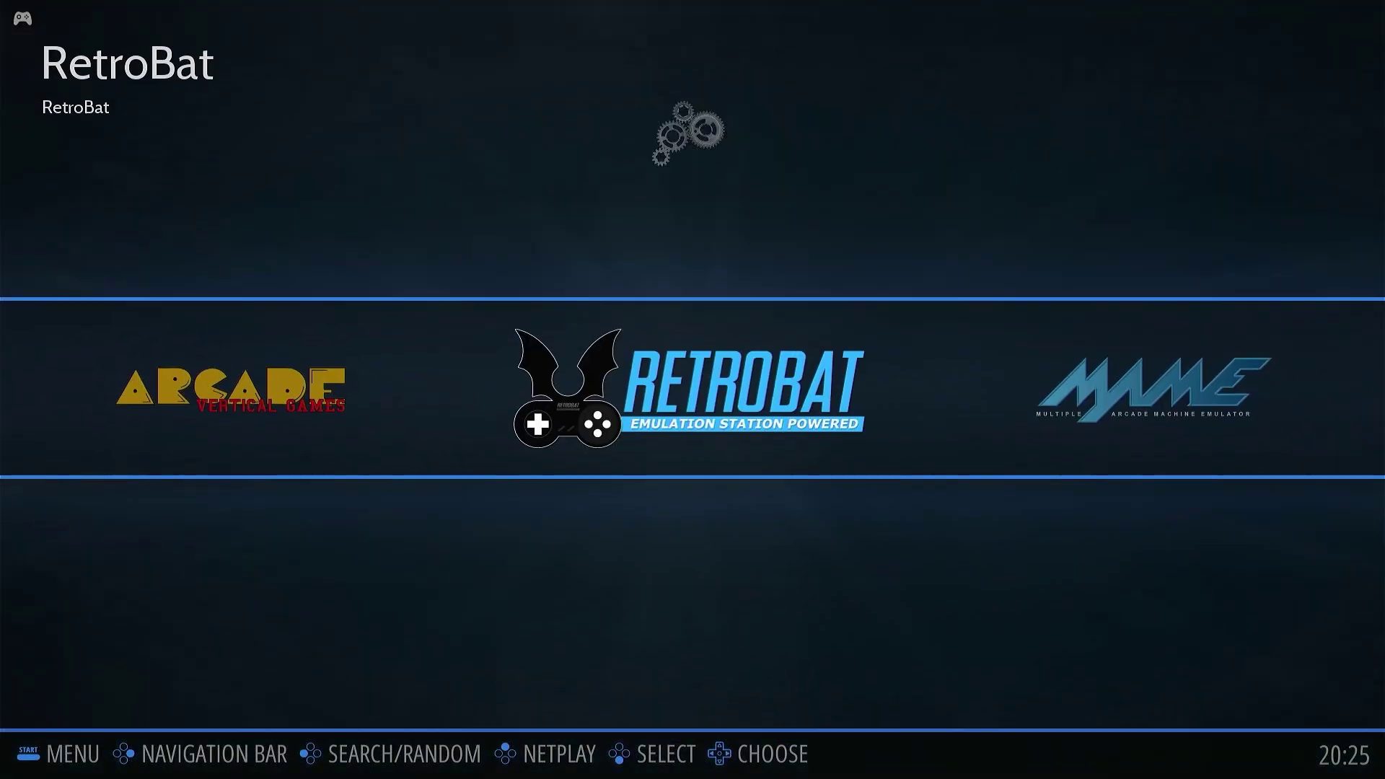
Step: Launch Dig Dug from the Atari 7800 collection and start a game
{"action": "key", "text": "Right"}
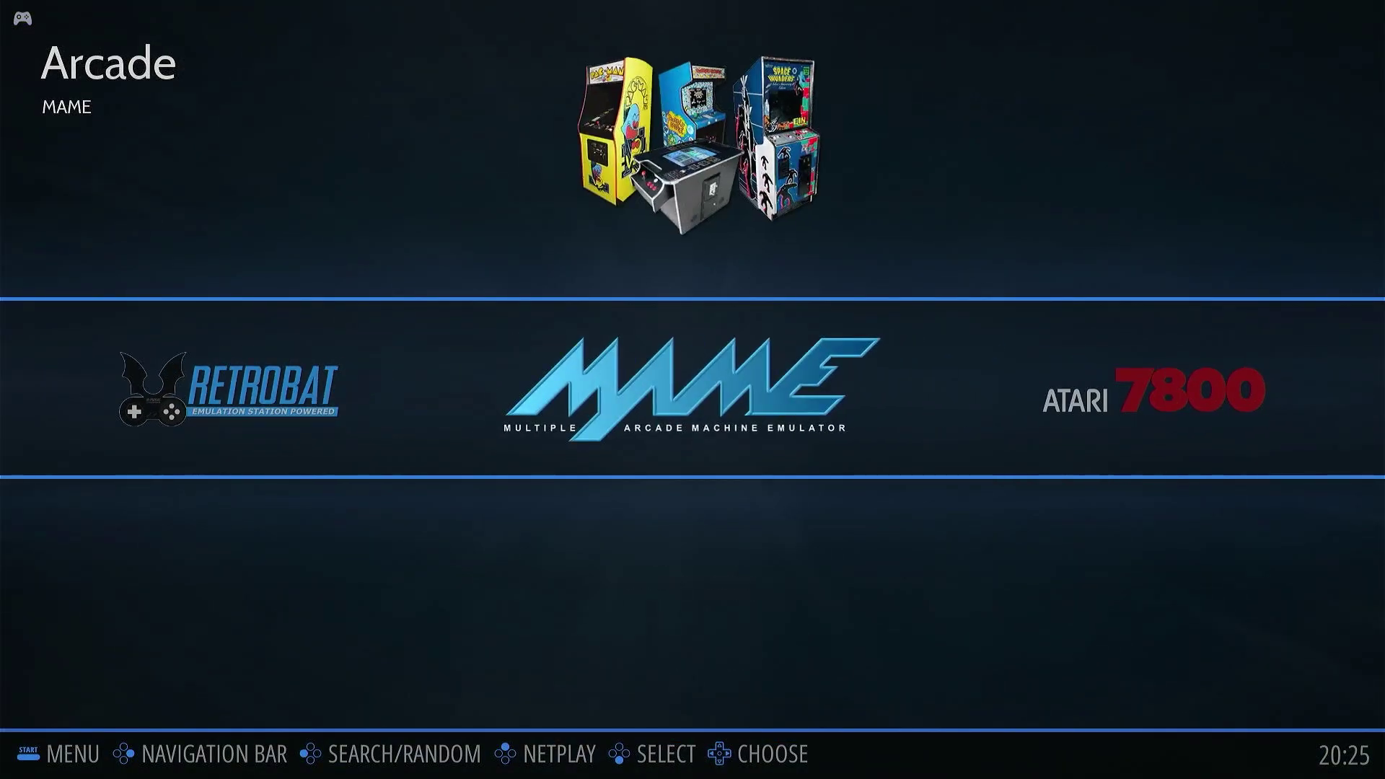
{"action": "key", "text": "Right"}
{"action": "key", "text": "Return"}
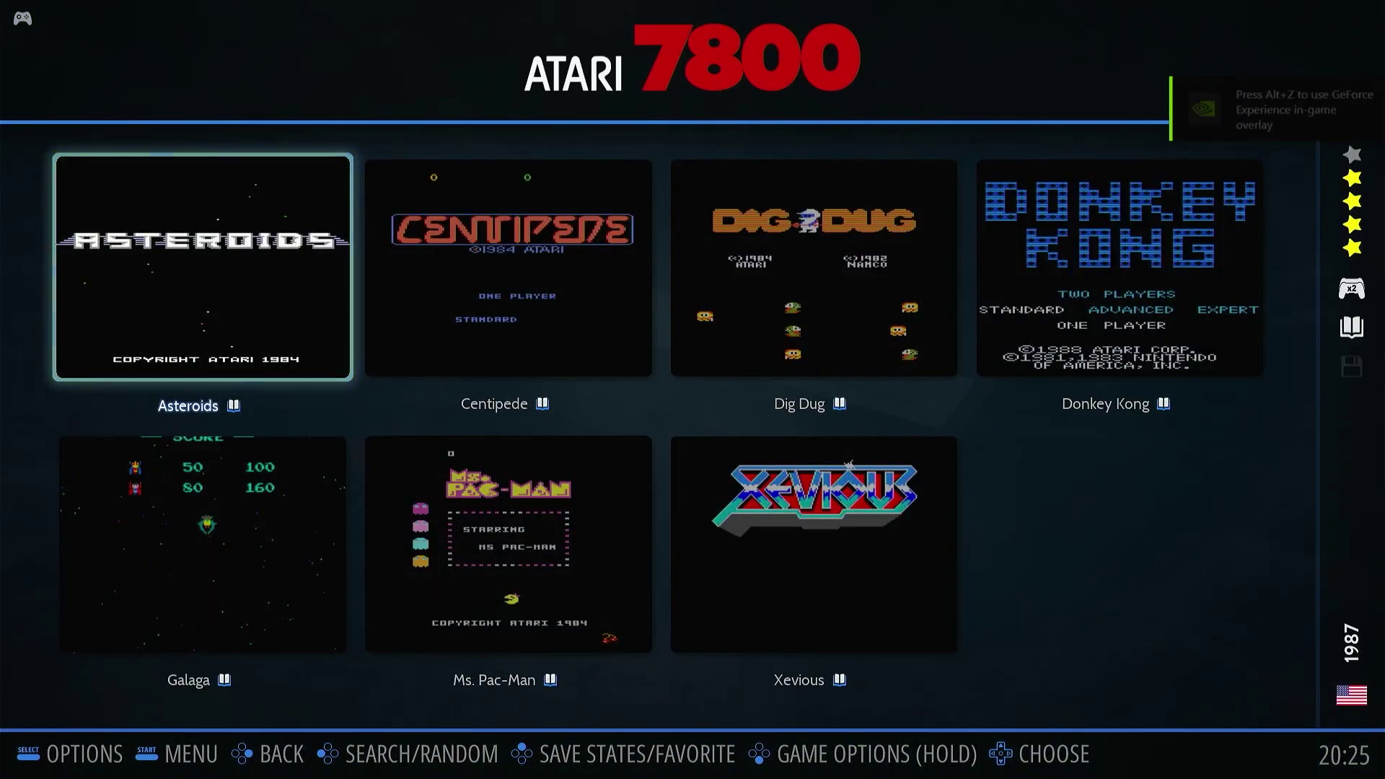
{"action": "key", "text": "Right"}
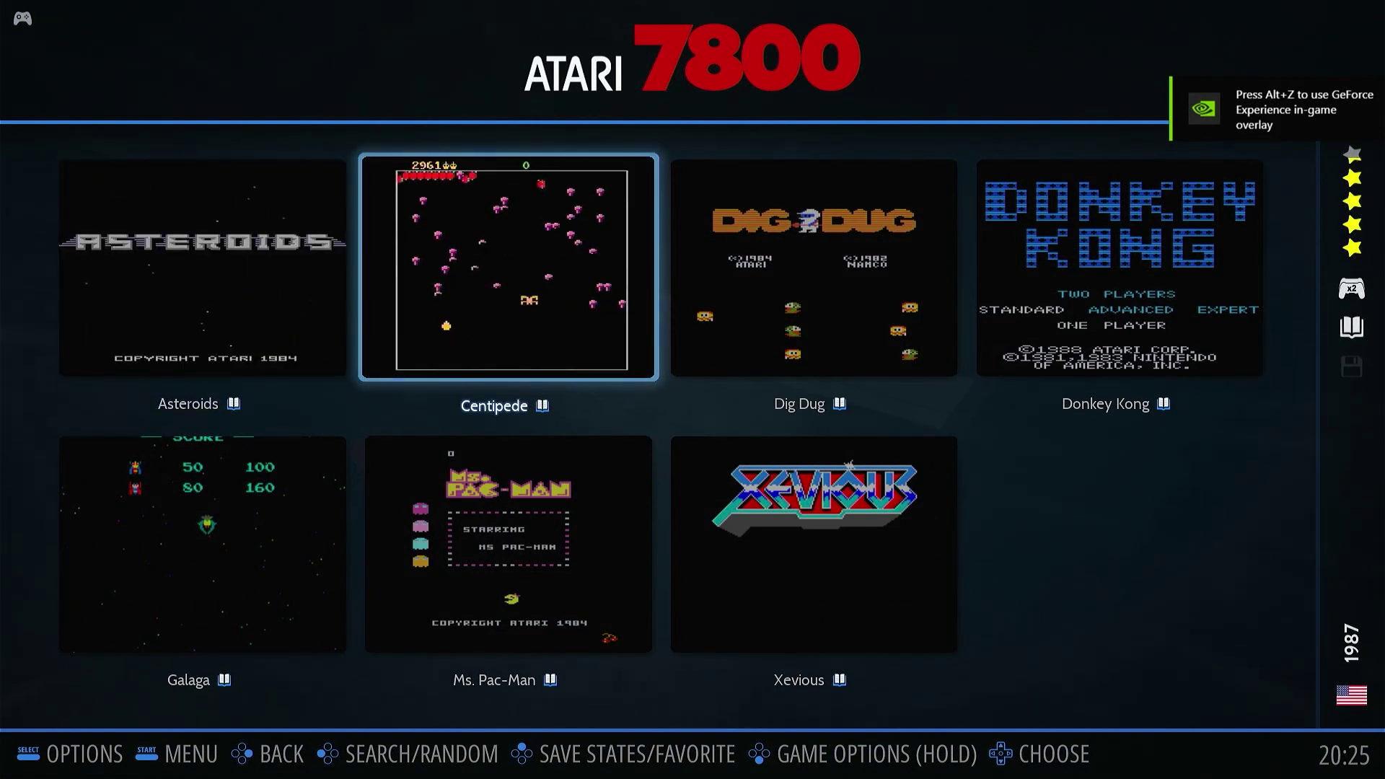
{"action": "key", "text": "Right"}
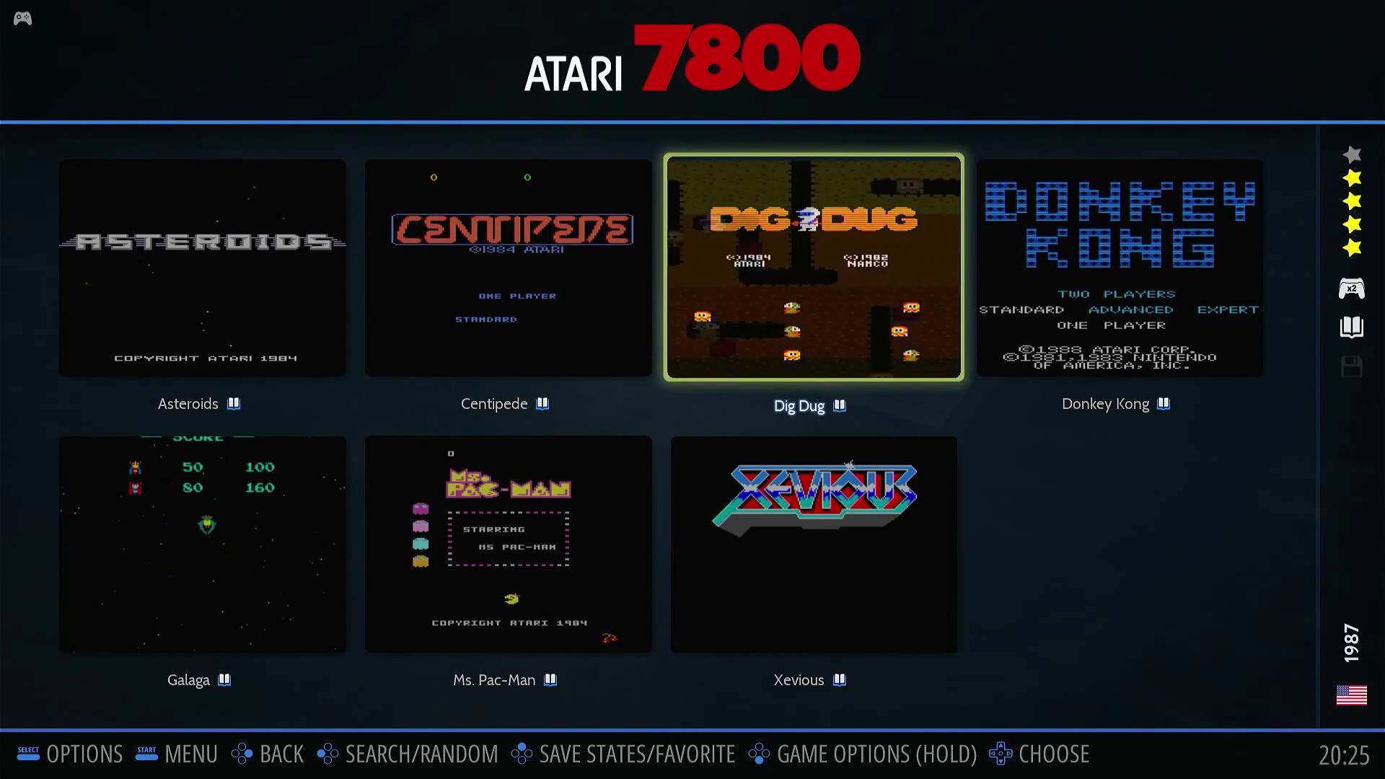
{"action": "key", "text": "Return"}
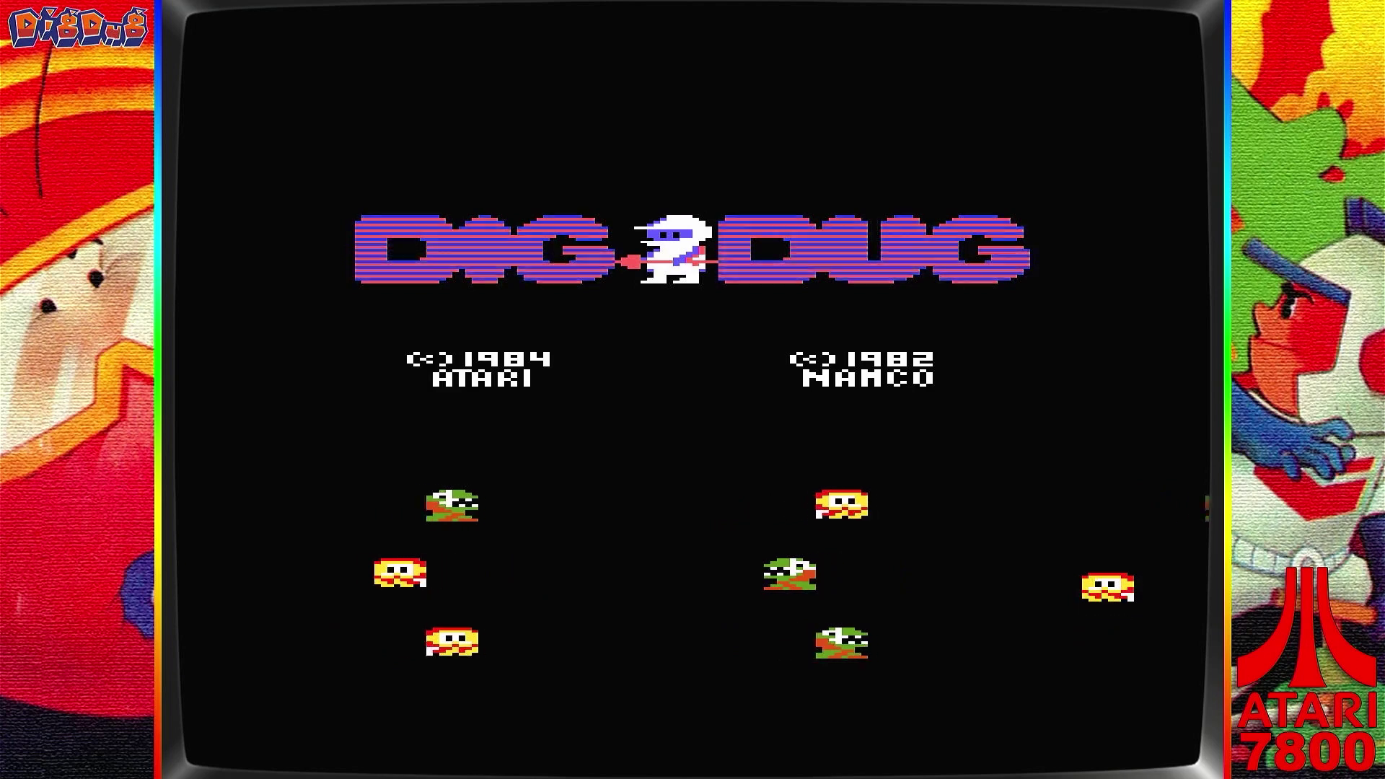
{"action": "key", "text": "Return"}
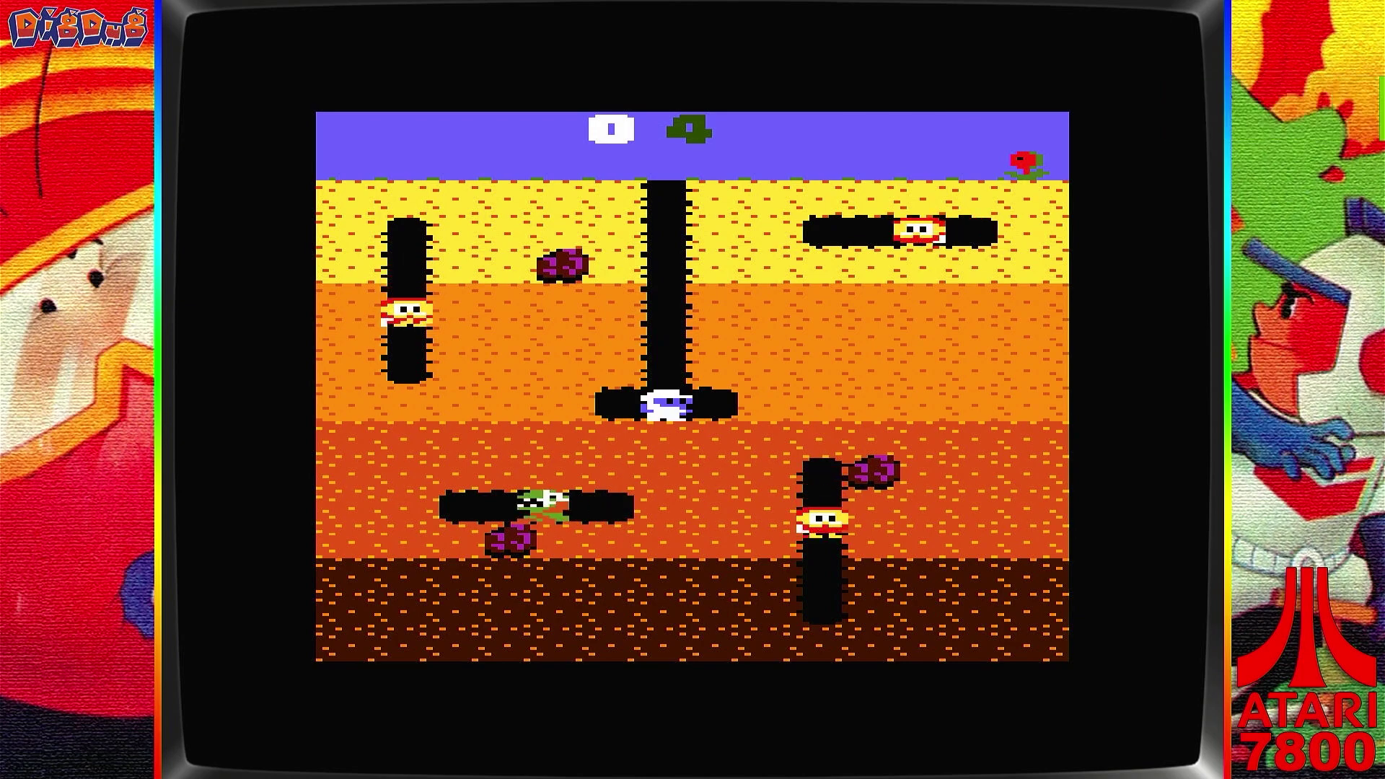
Step: Quit Dig Dug and look through the games in the Nintendo Entertainment System collection
{"action": "key", "text": "Escape"}
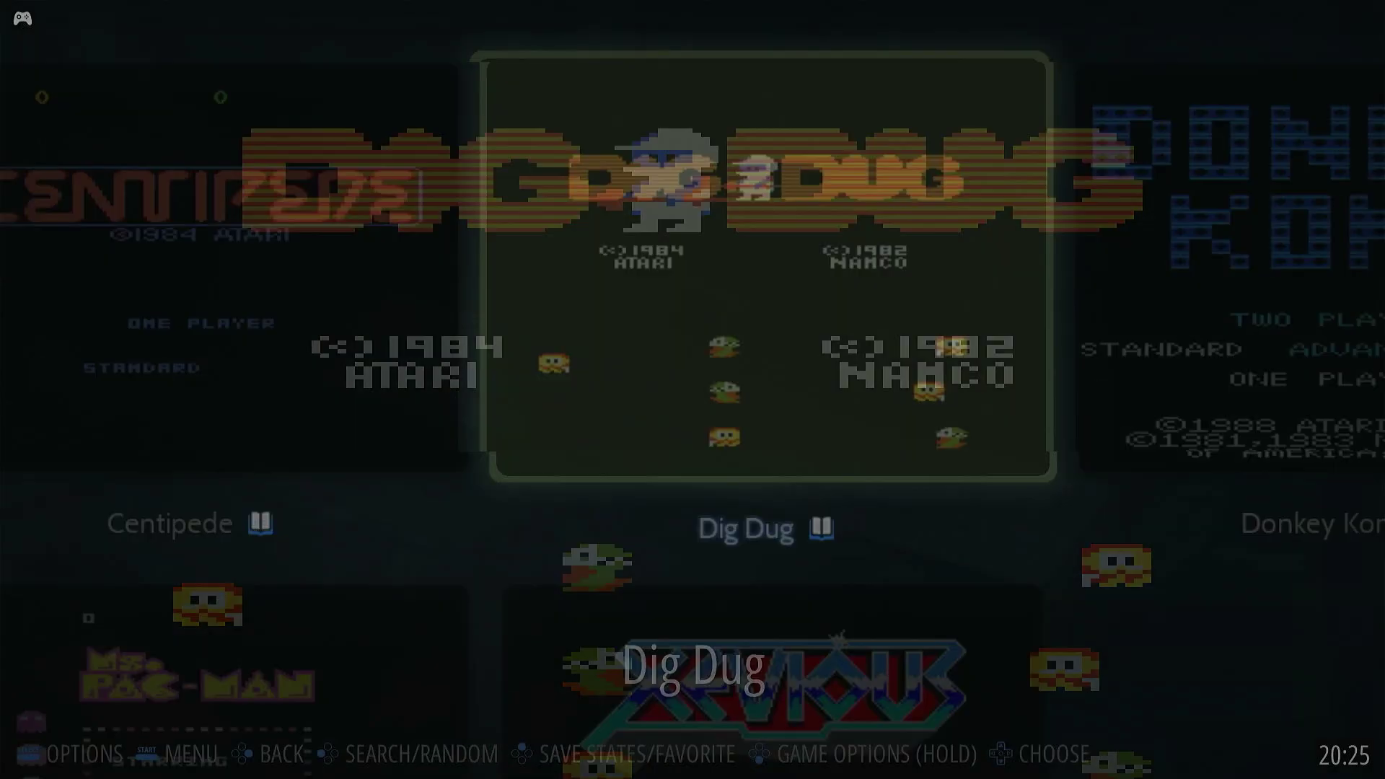
{"action": "key", "text": "Escape"}
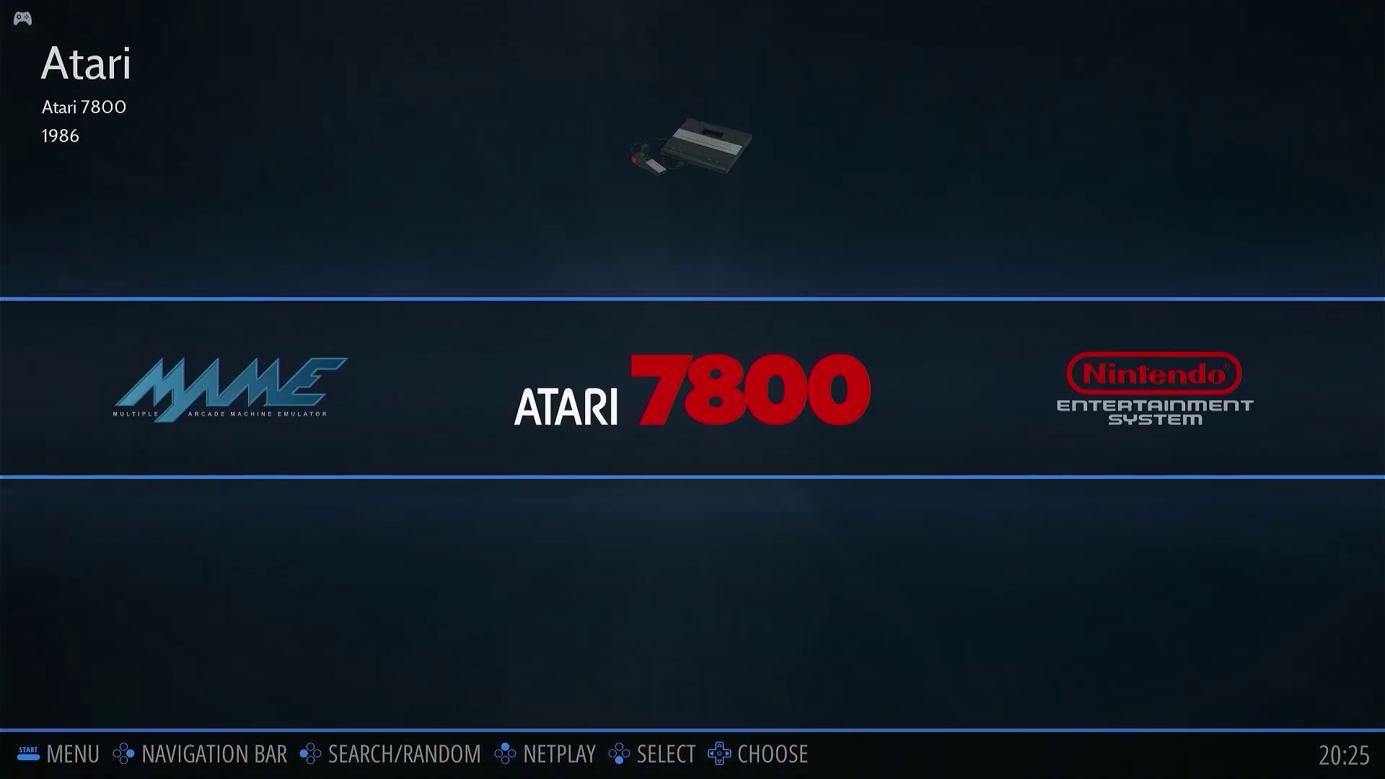
{"action": "key", "text": "Right"}
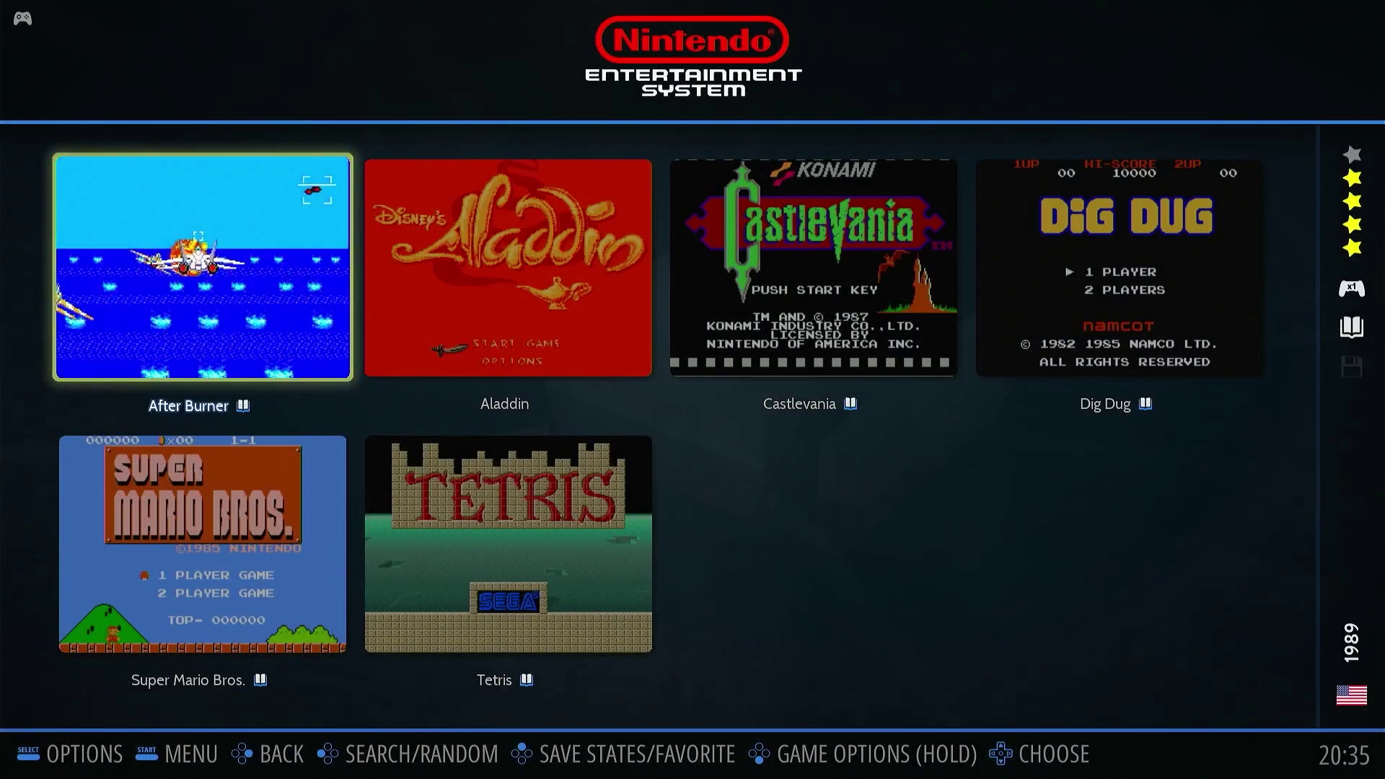
{"action": "key", "text": "Right"}
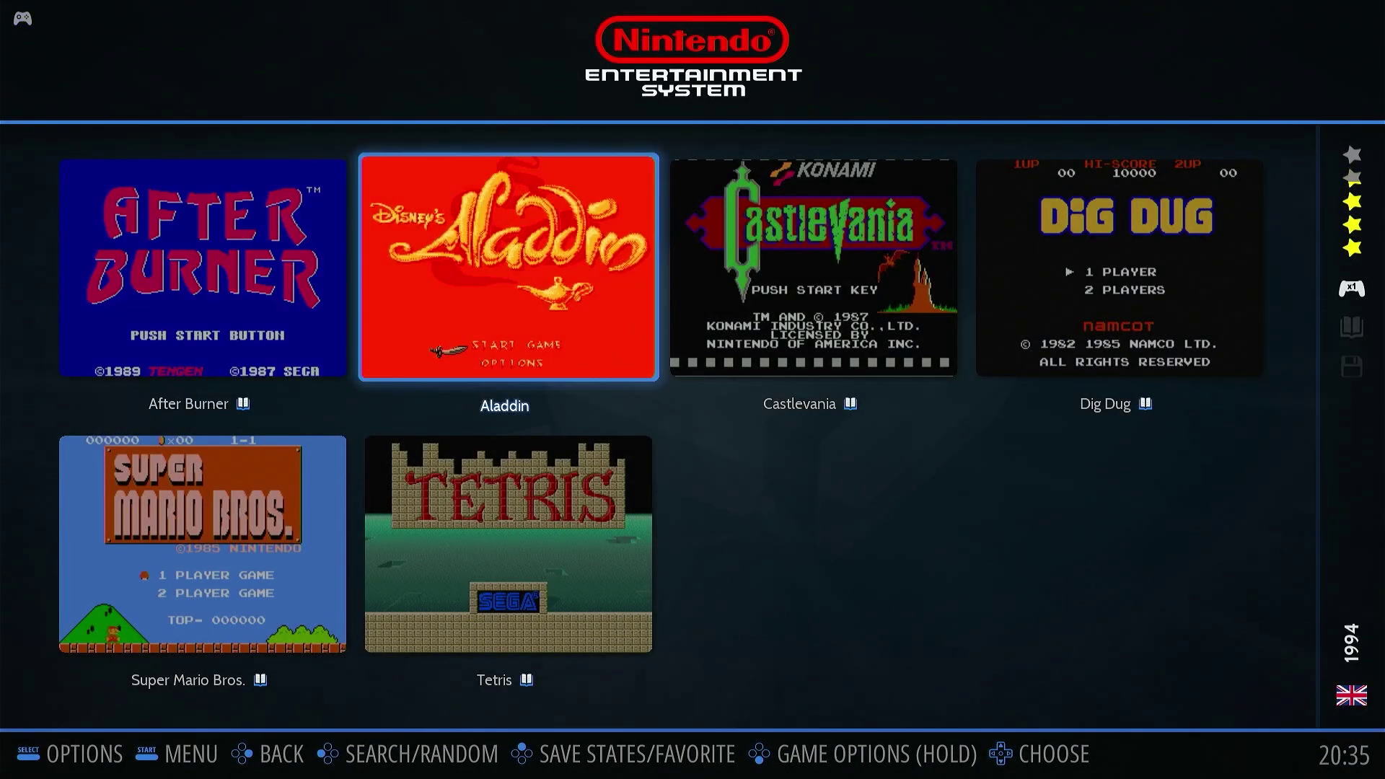
{"action": "key", "text": "Right"}
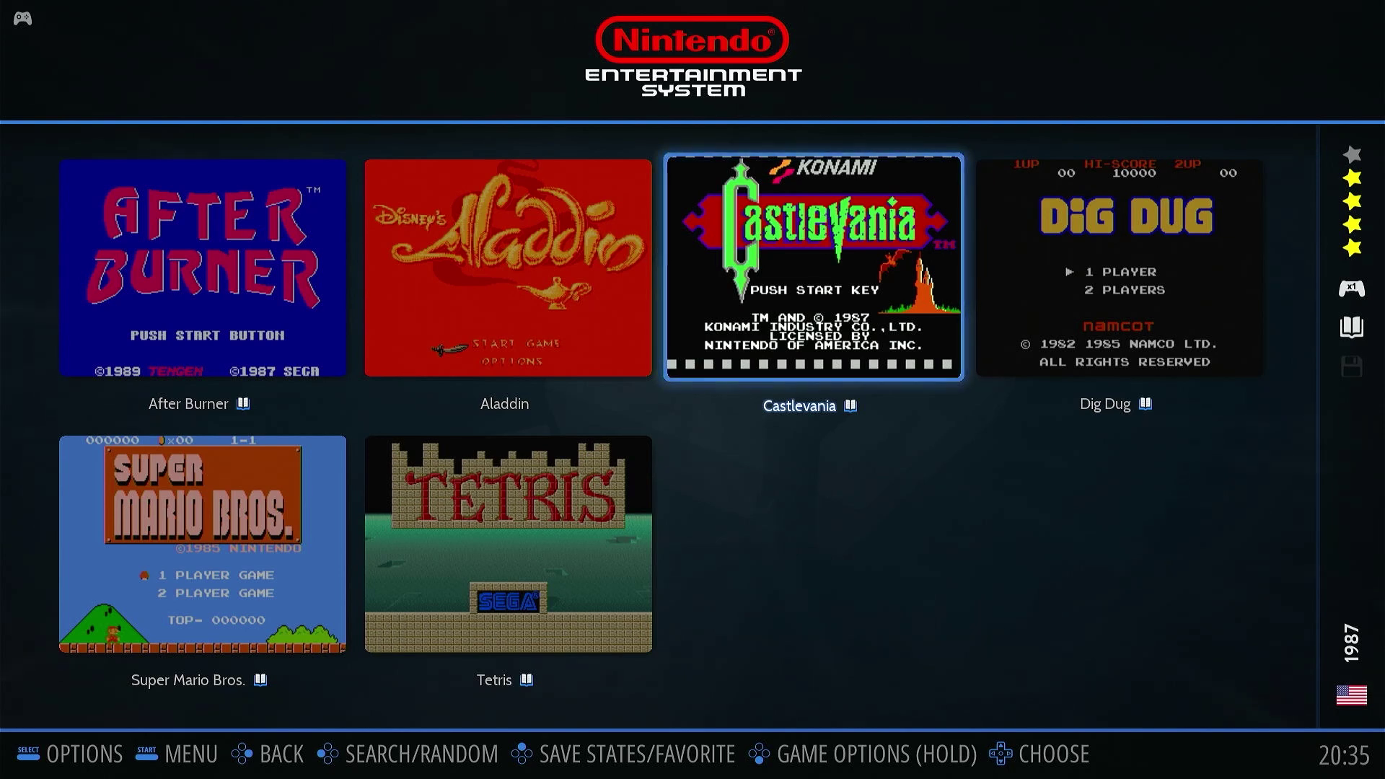
{"action": "key", "text": "Down"}
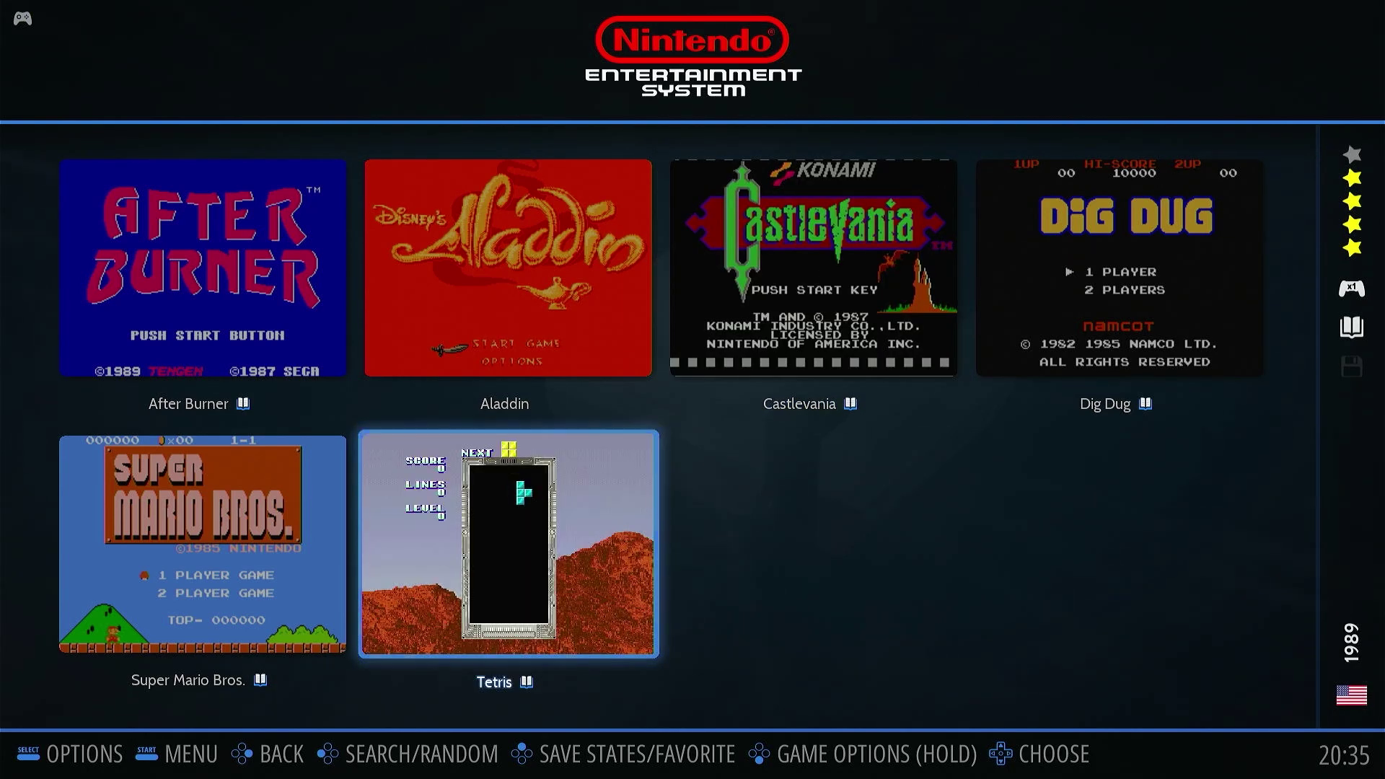
{"action": "key", "text": "Escape"}
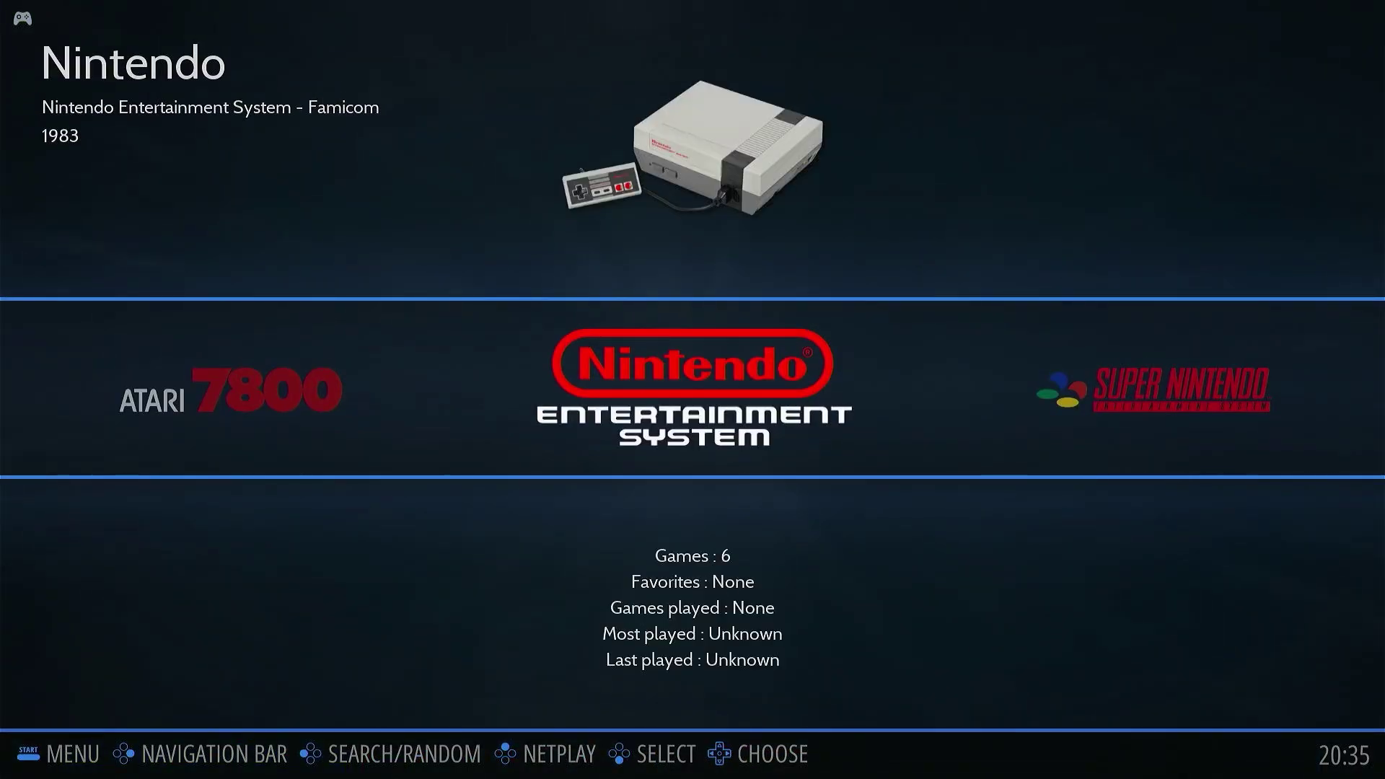
Step: Change the interface theme set to ES-THEME-A-TOUCH-OF-GLASS and apply it
{"action": "key", "text": "F1"}
{"action": "key", "text": "Down"}
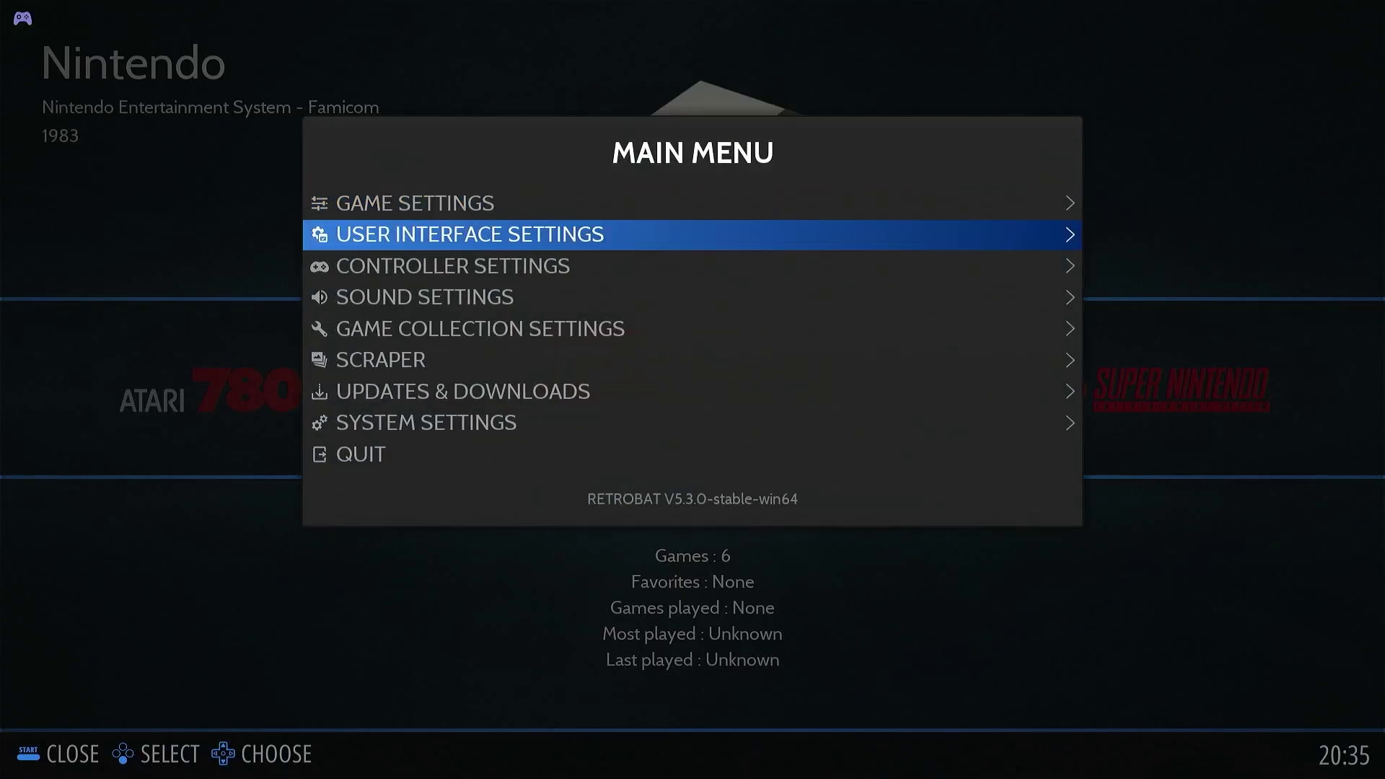
{"action": "key", "text": "Return"}
{"action": "key", "text": "Return"}
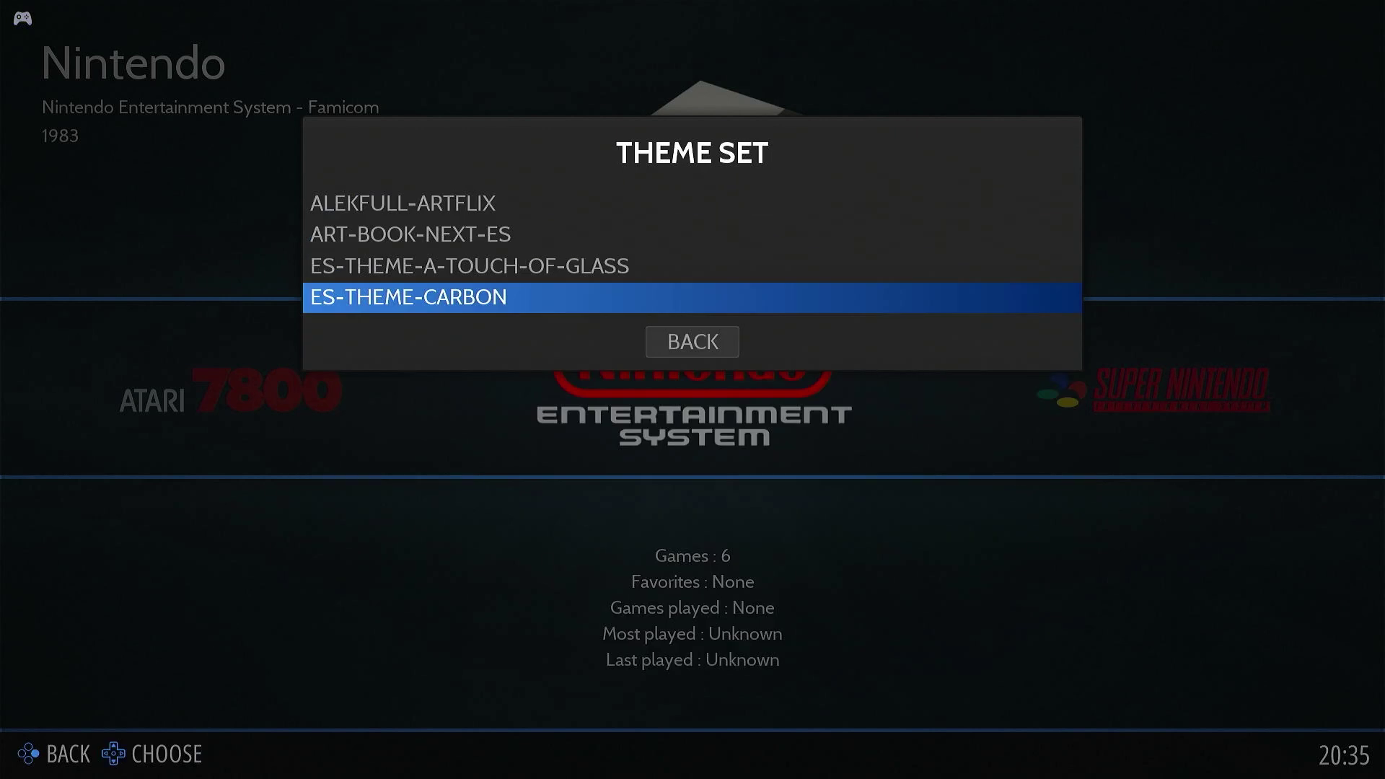
{"action": "key", "text": "Up"}
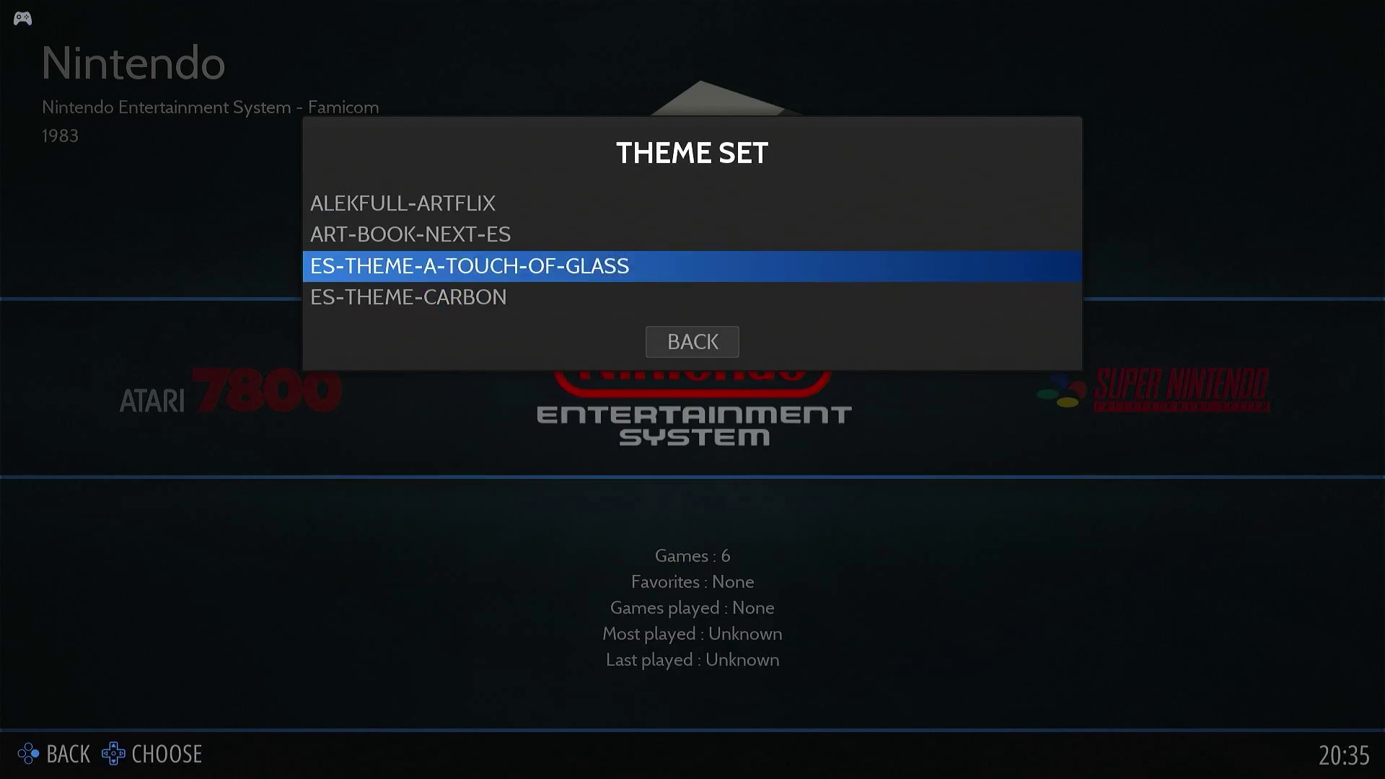
{"action": "key", "text": "Return"}
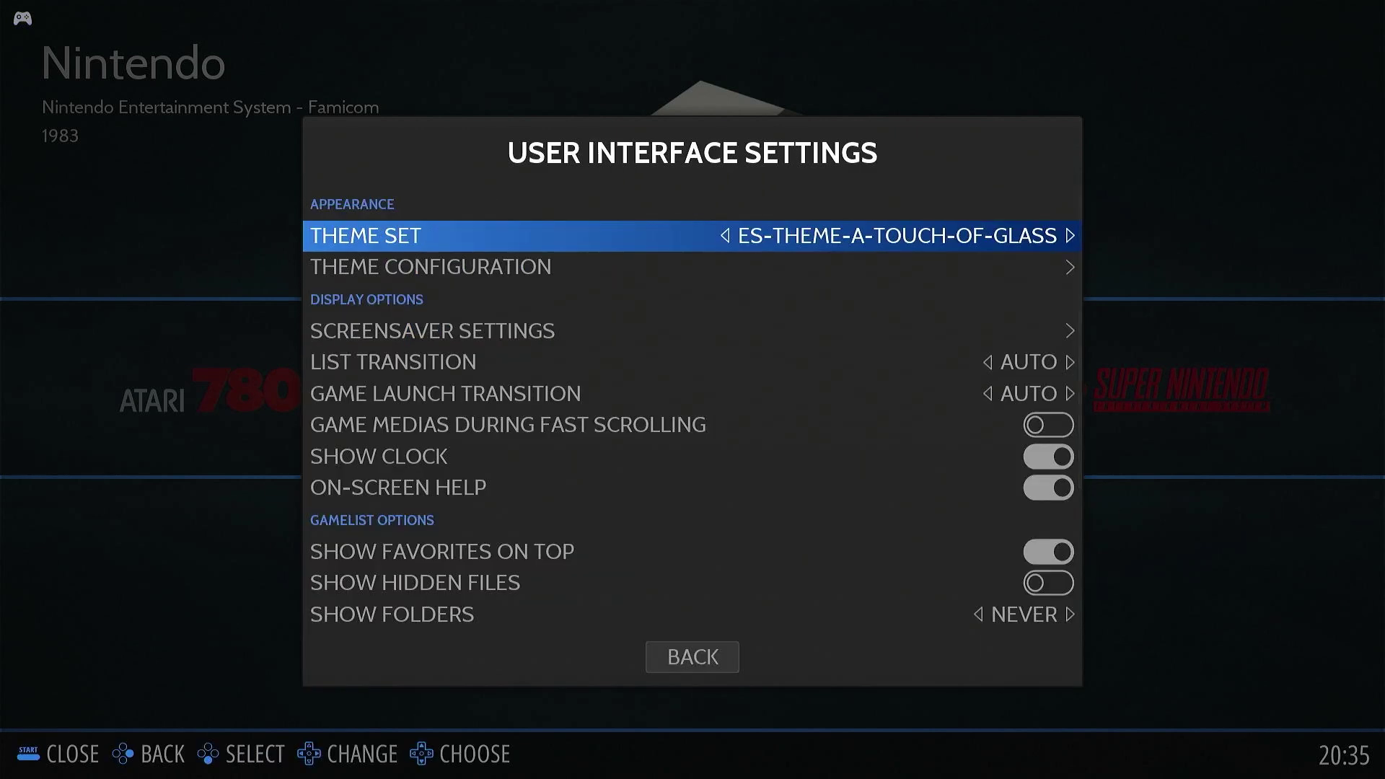
{"action": "key", "text": "Escape"}
{"action": "key", "text": "Escape"}
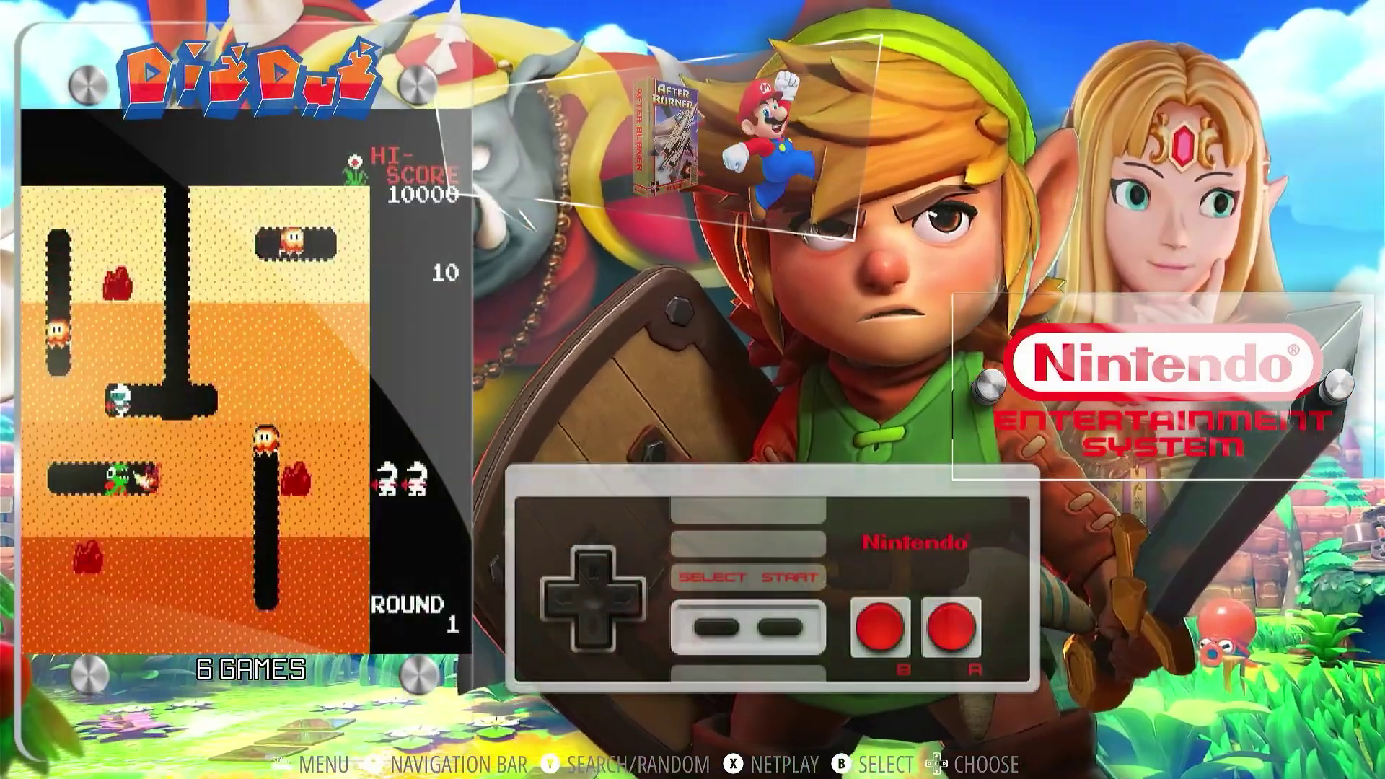
Step: Browse the systems in the glass theme as far as Sega Mega Drive and view its Alien Storm and Altered Beast entries
{"action": "key", "text": "Down"}
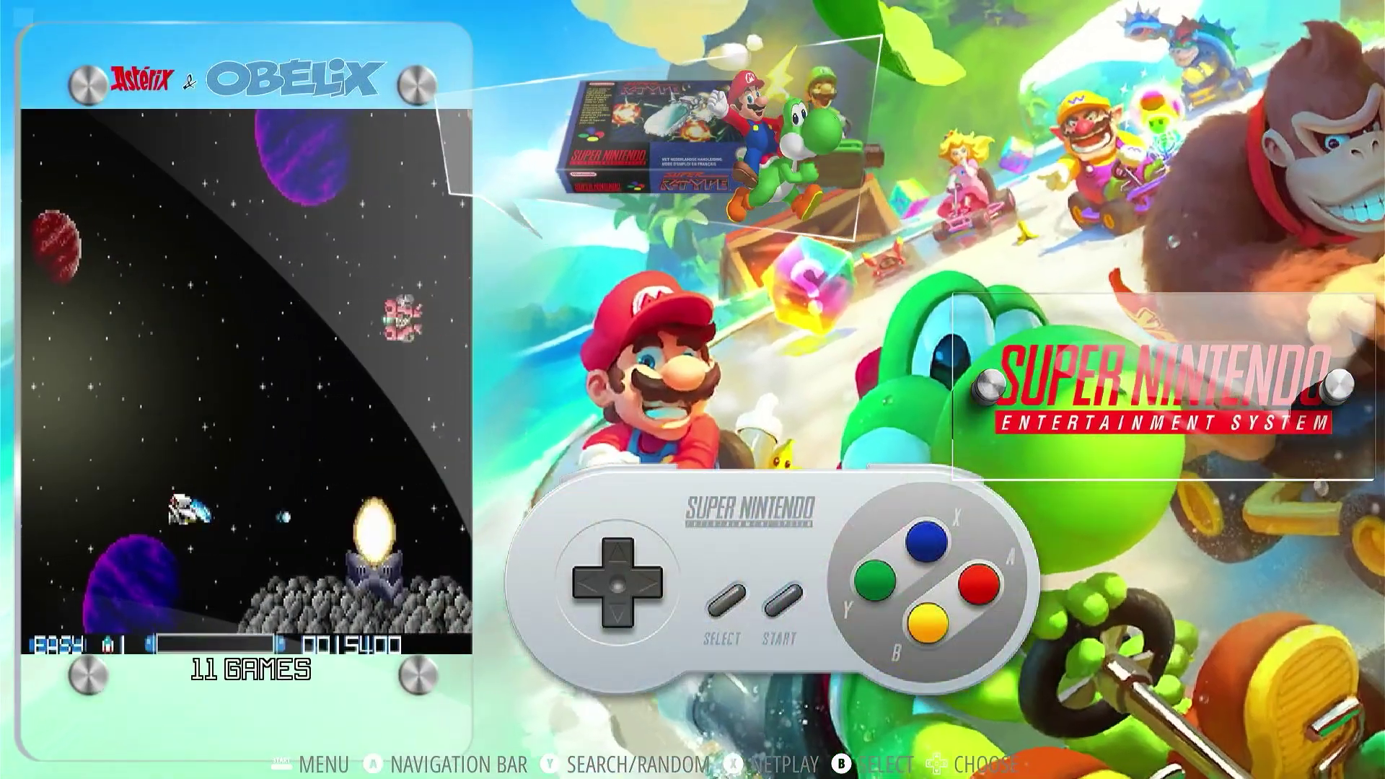
{"action": "key", "text": "Down"}
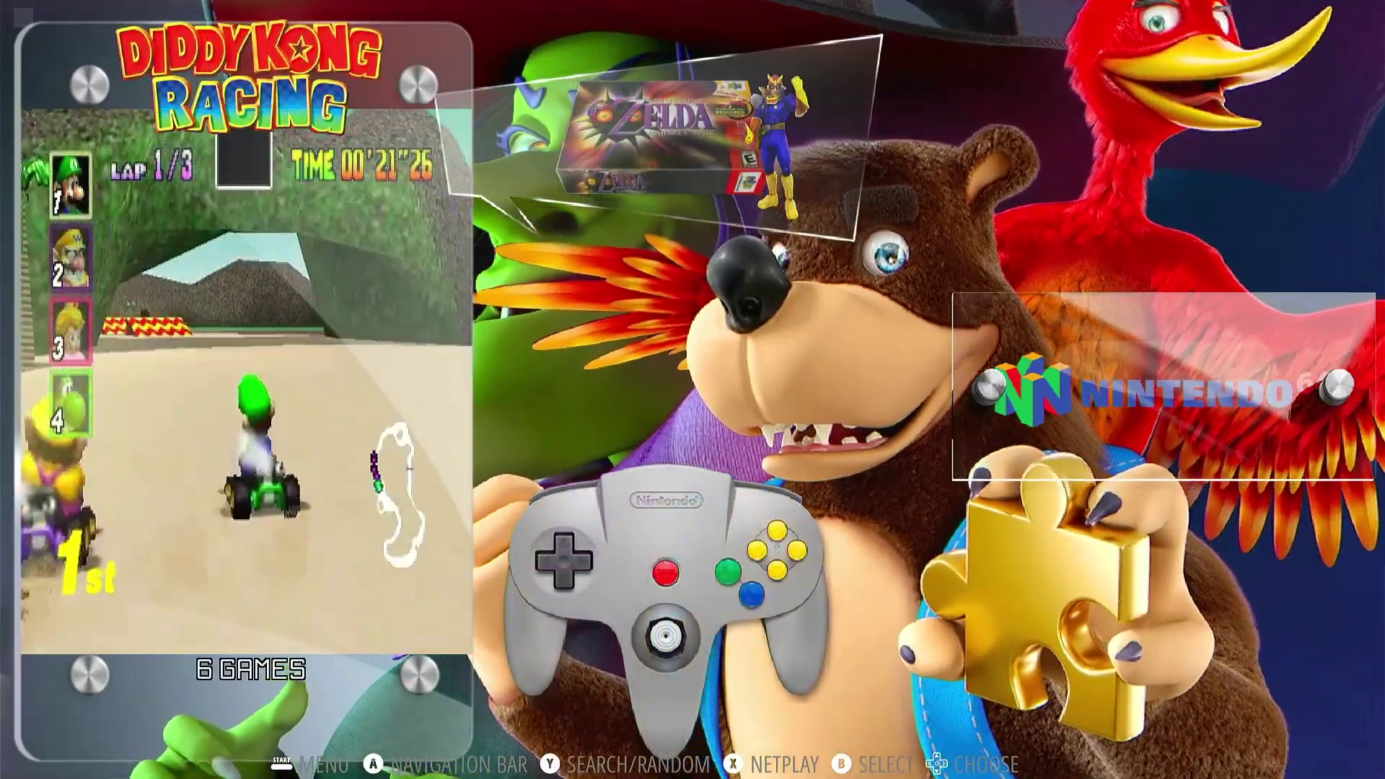
{"action": "key", "text": "Down"}
{"action": "key", "text": "Down"}
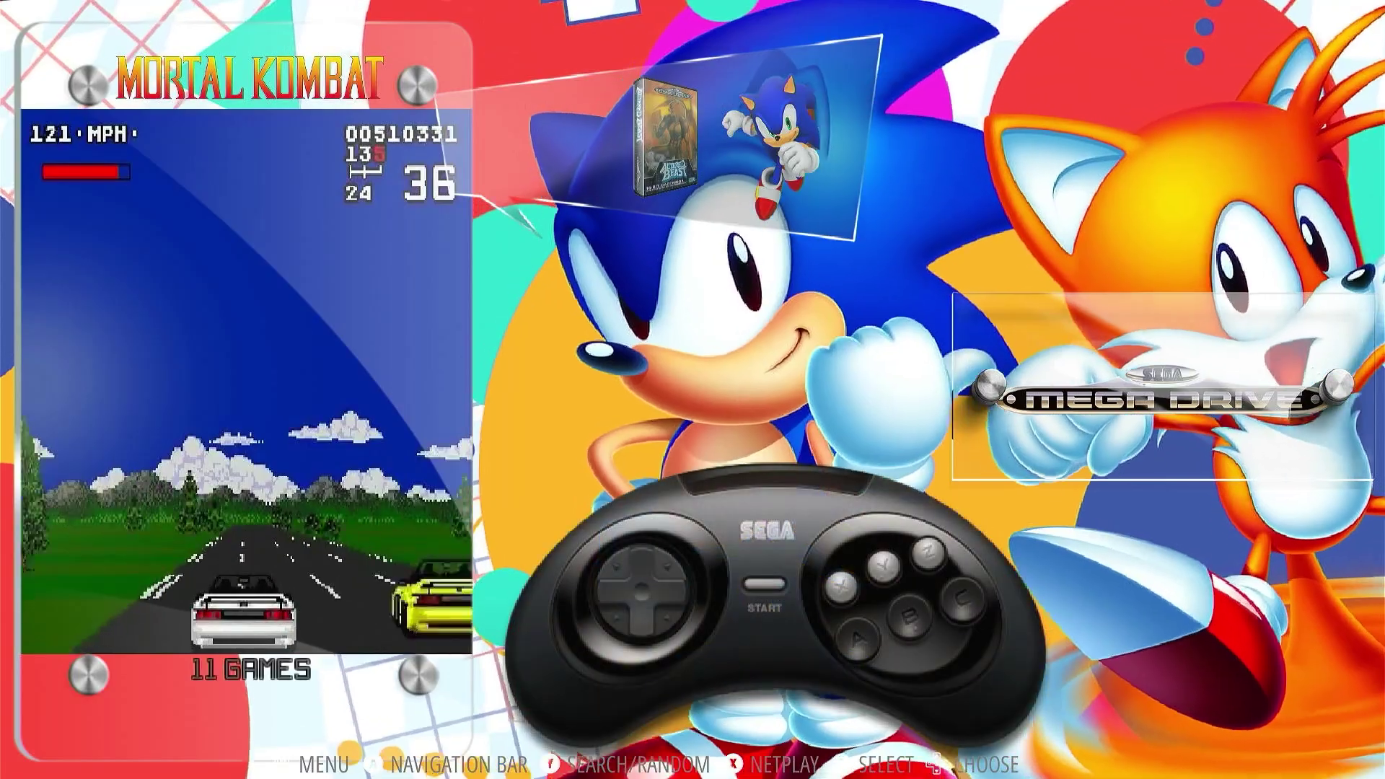
{"action": "key", "text": "Return"}
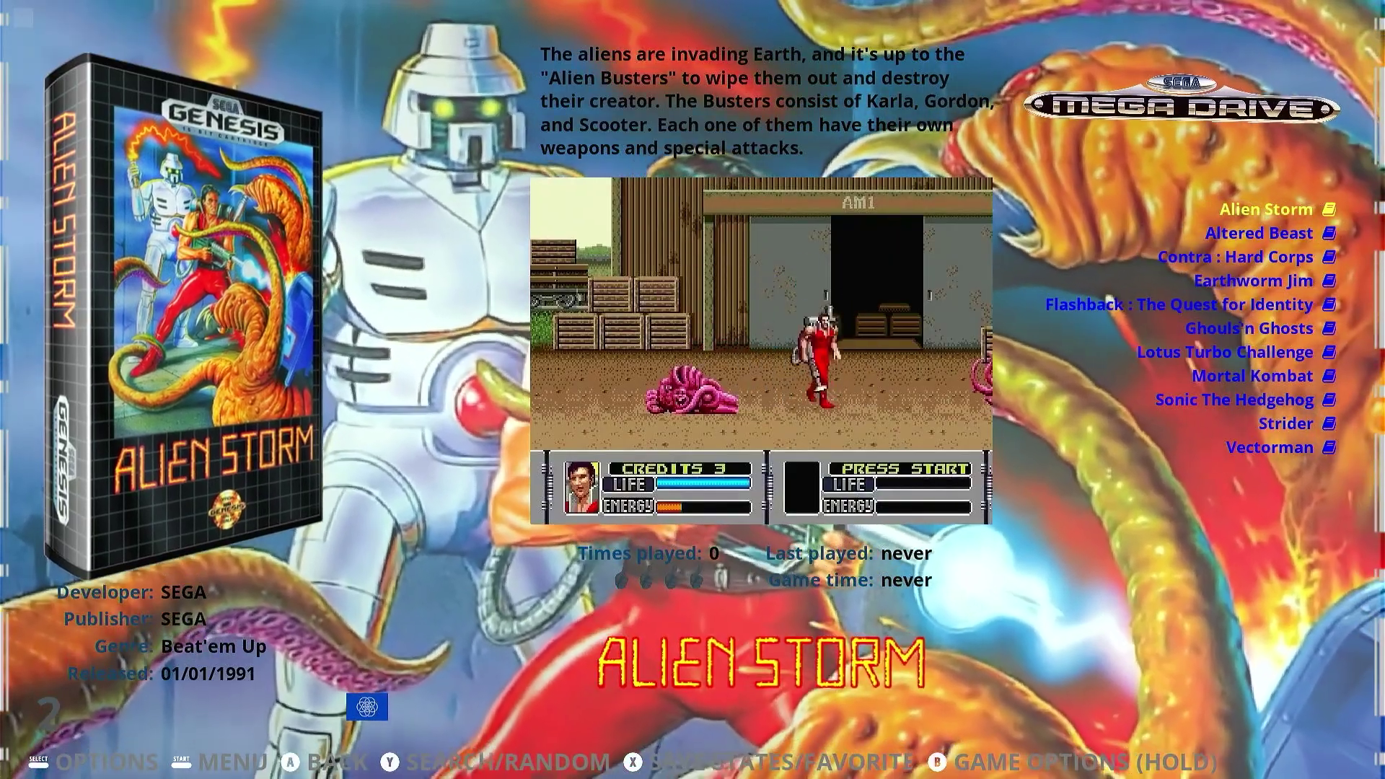
{"action": "key", "text": "Down"}
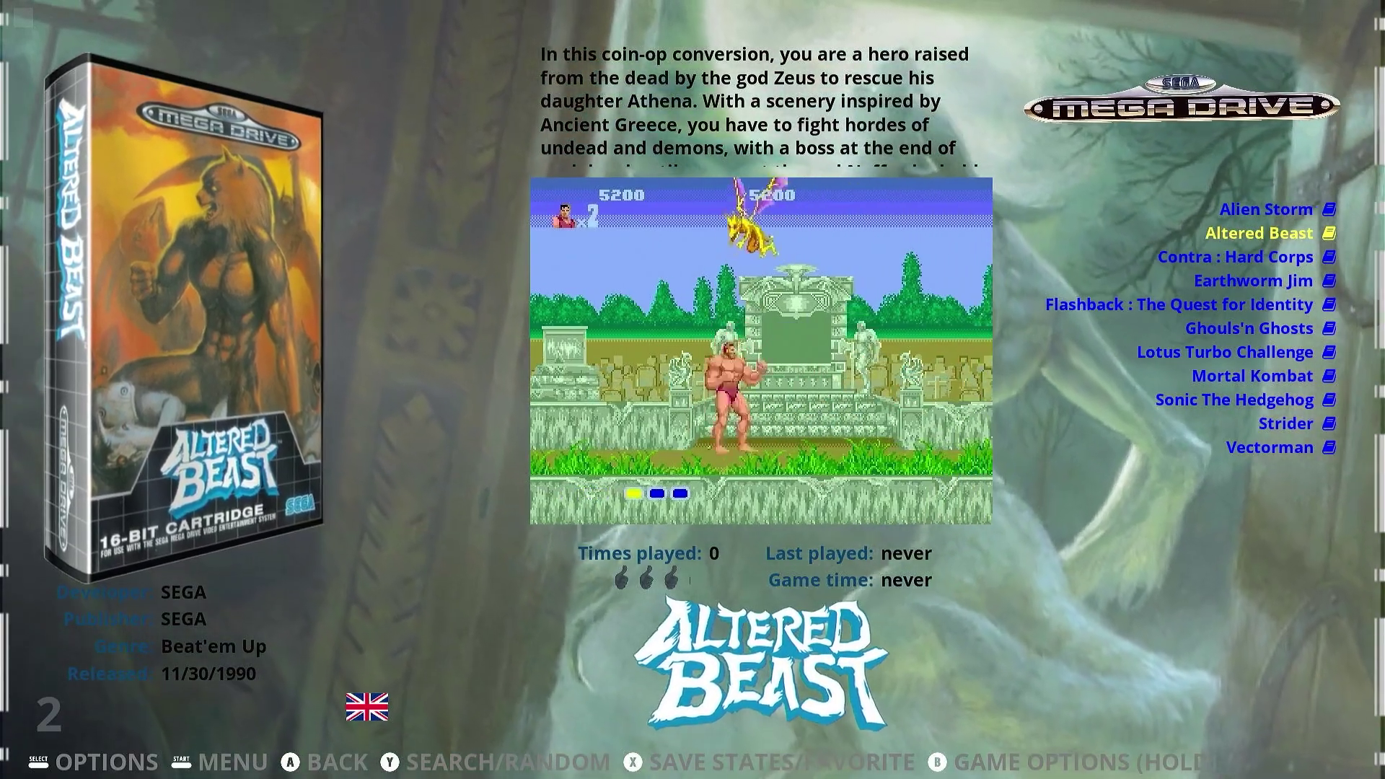
Step: View the Asteroids and Dig Dug entries in the Arcade collection and return to the system list
{"action": "key", "text": "Down"}
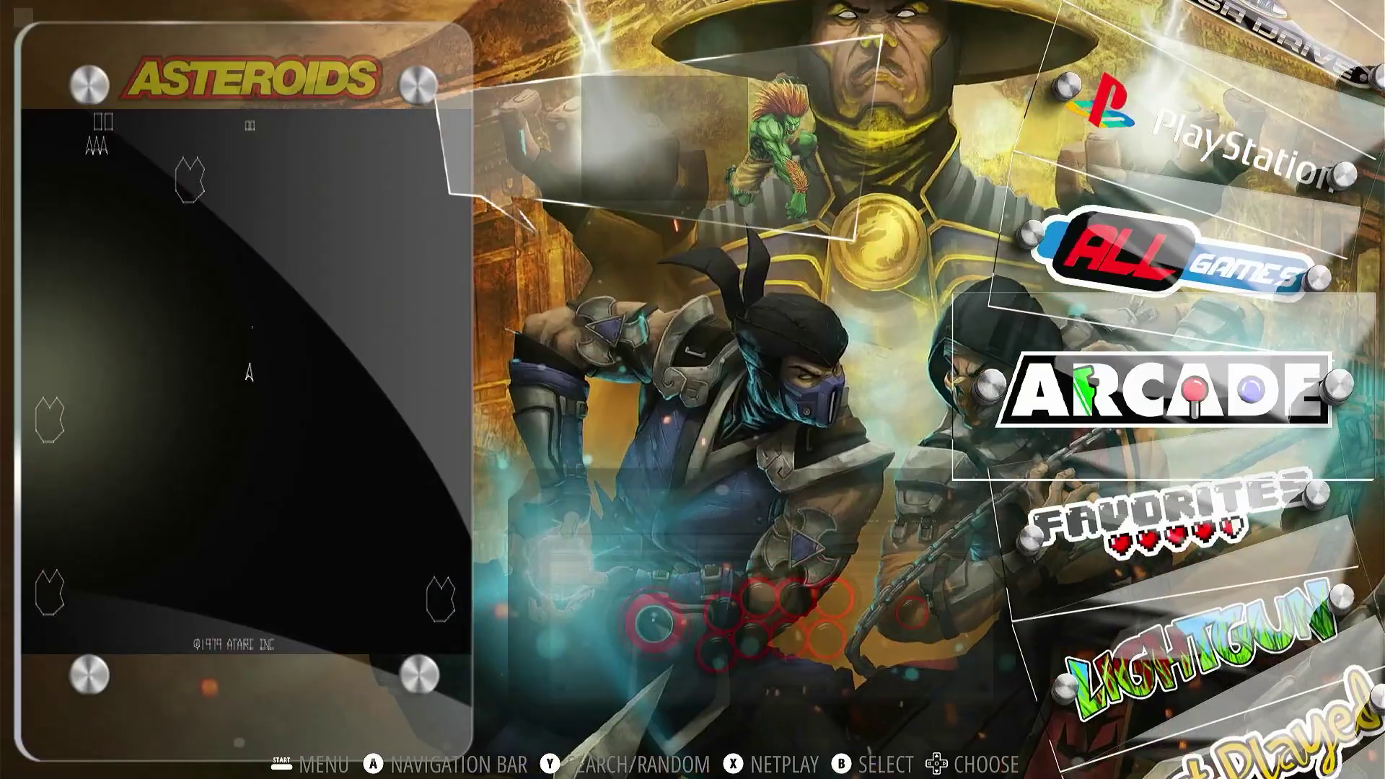
{"action": "key", "text": "Return"}
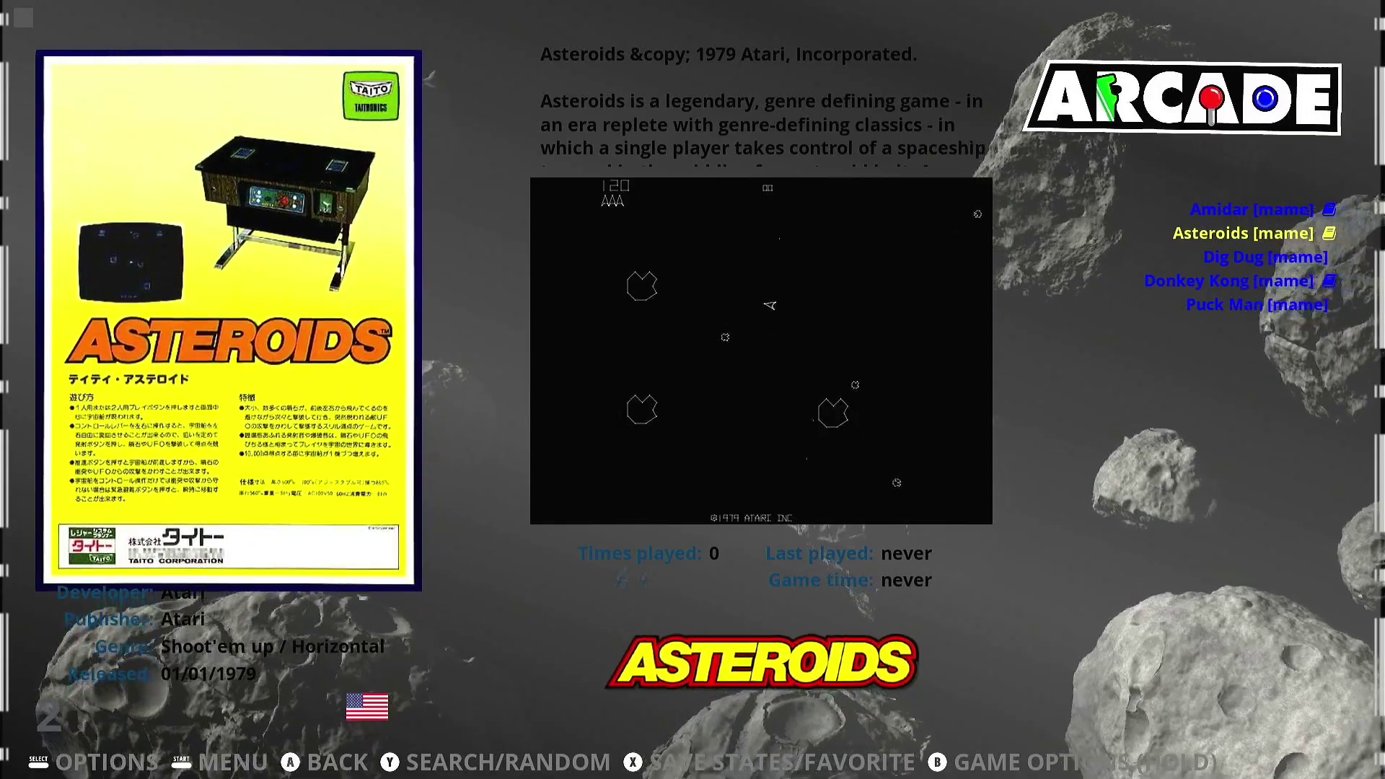
{"action": "key", "text": "Down"}
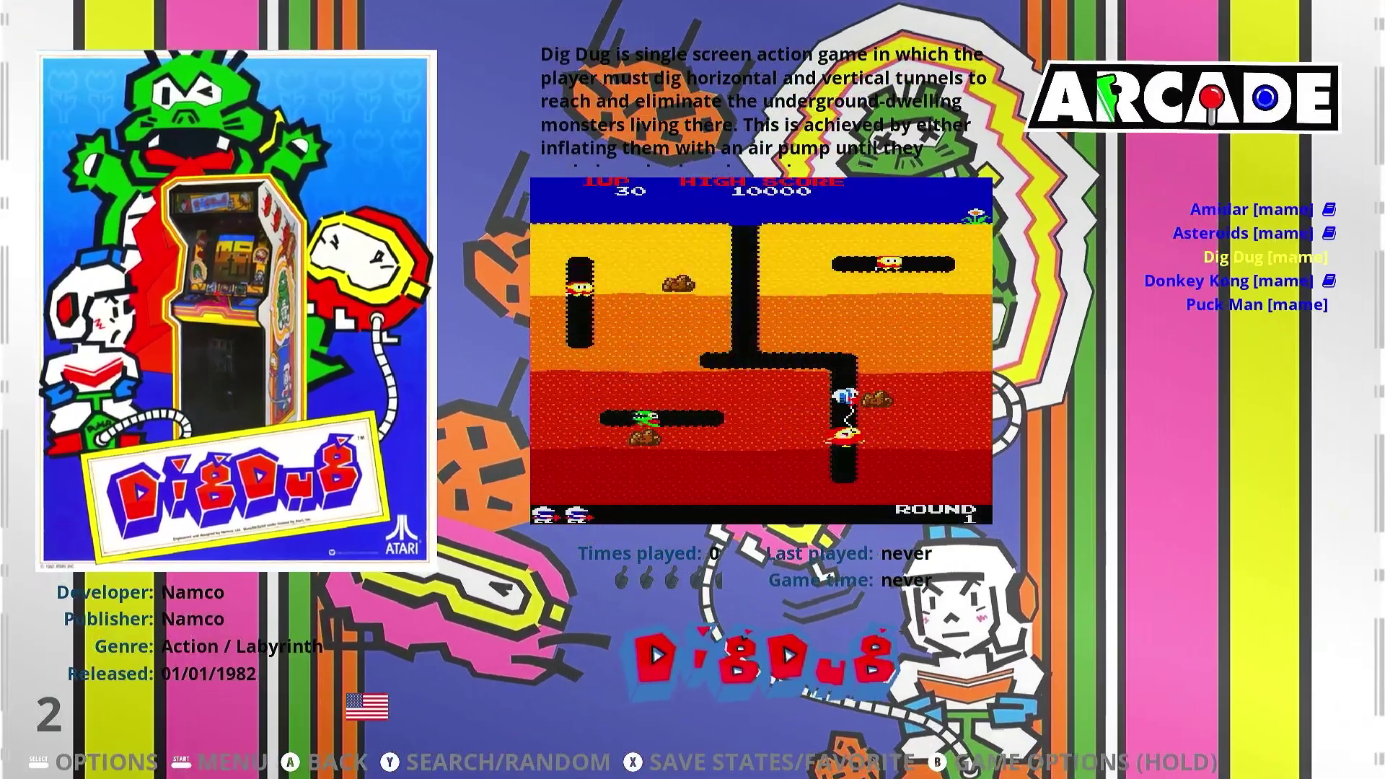
{"action": "key", "text": "Escape"}
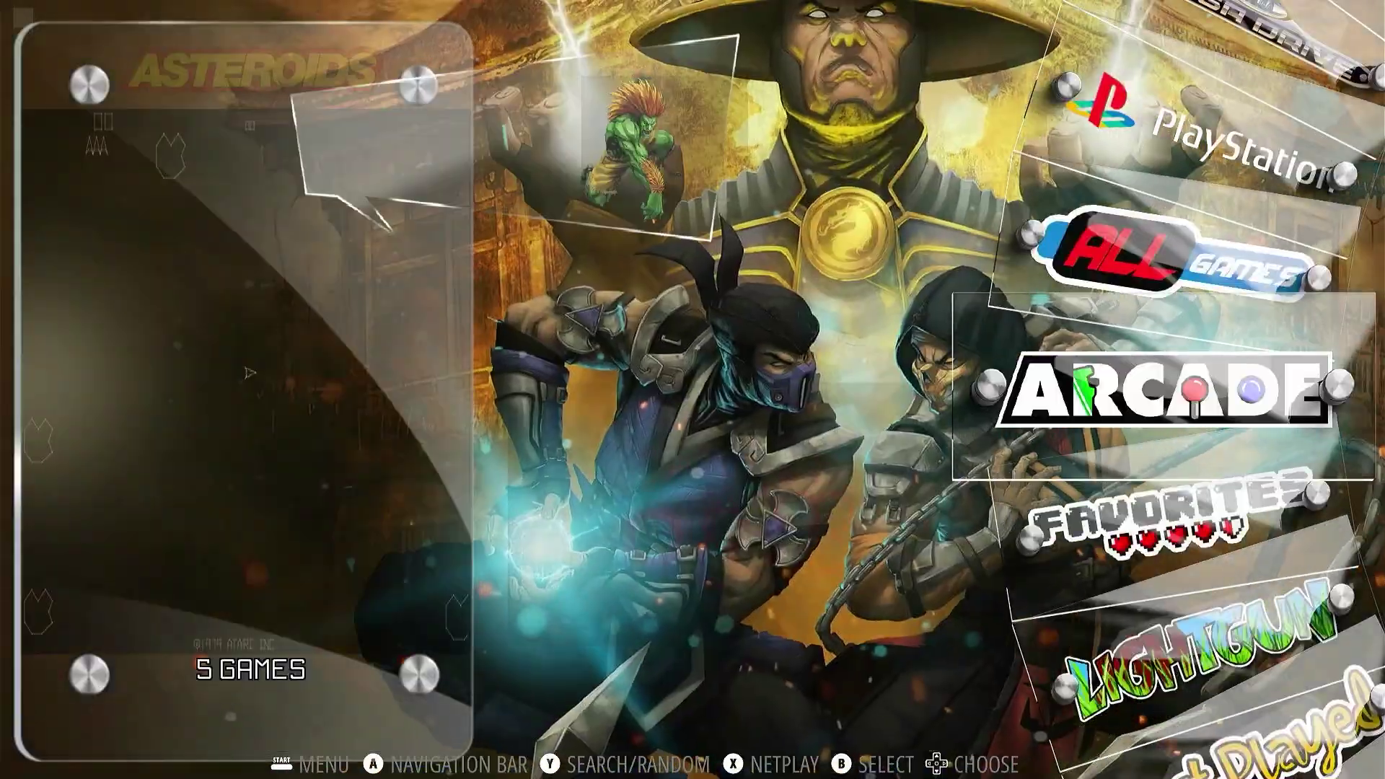
Step: Go to the Atari 7800 collection and view its Asteroids, Centipede and Dig Dug entries
{"action": "key", "text": "Down"}
{"action": "key", "text": "Down"}
{"action": "key", "text": "Down"}
{"action": "key", "text": "Down"}
{"action": "key", "text": "Down"}
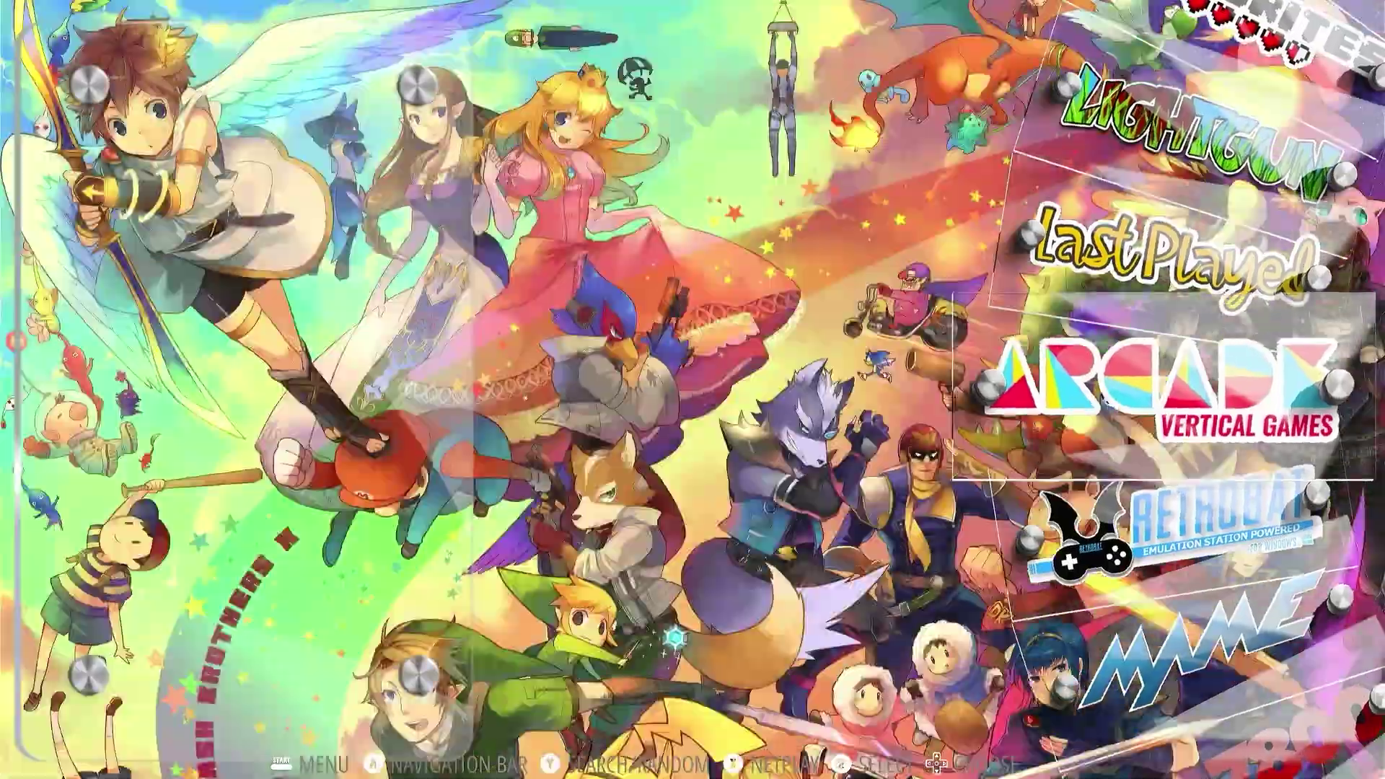
{"action": "key", "text": "Down"}
{"action": "key", "text": "Down"}
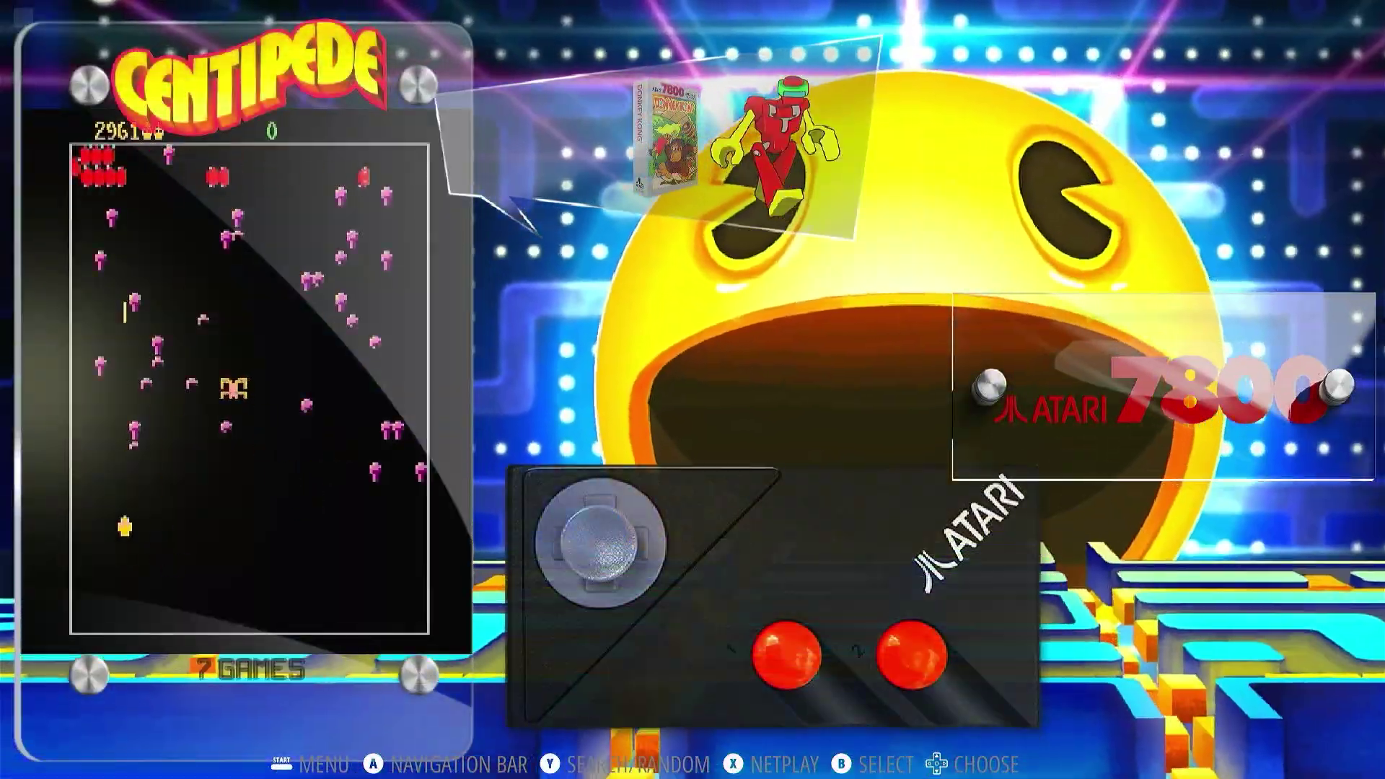
{"action": "key", "text": "Return"}
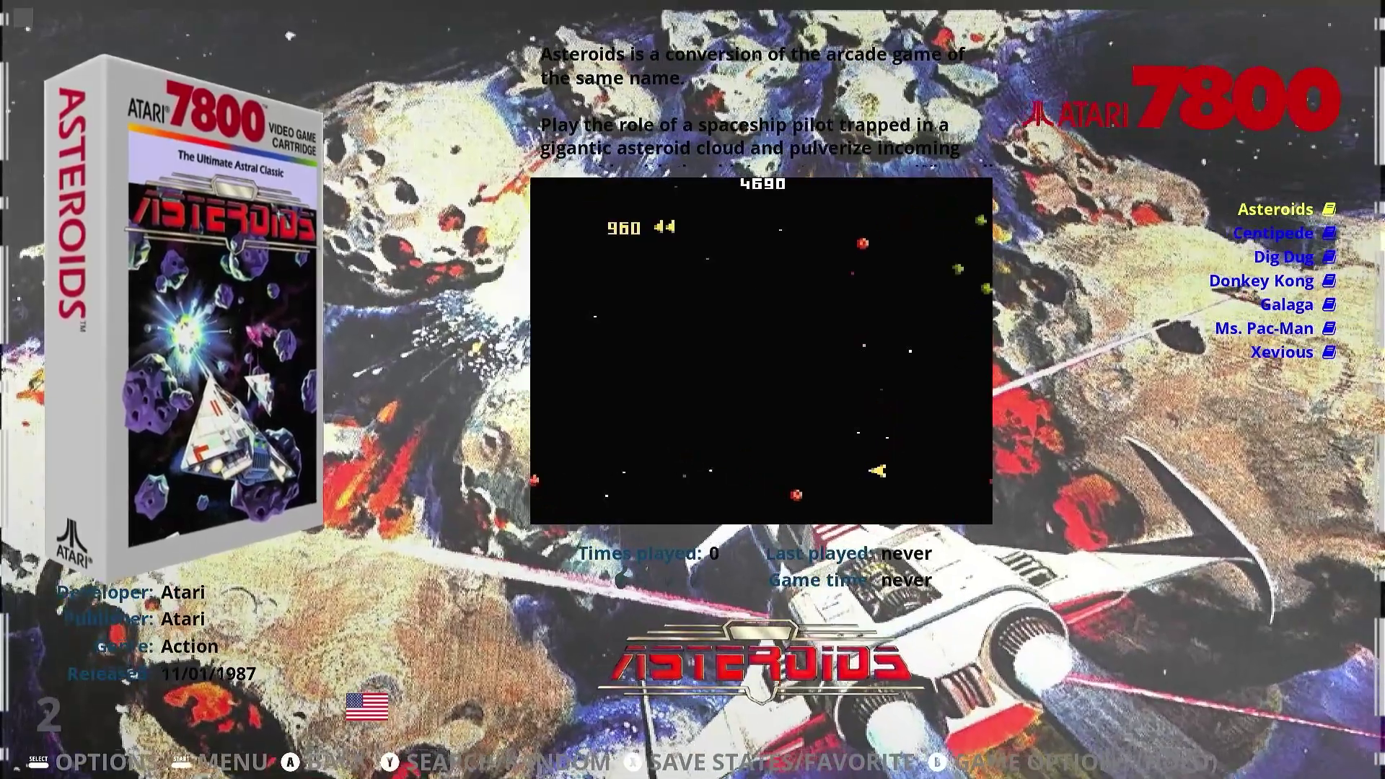
{"action": "key", "text": "Down"}
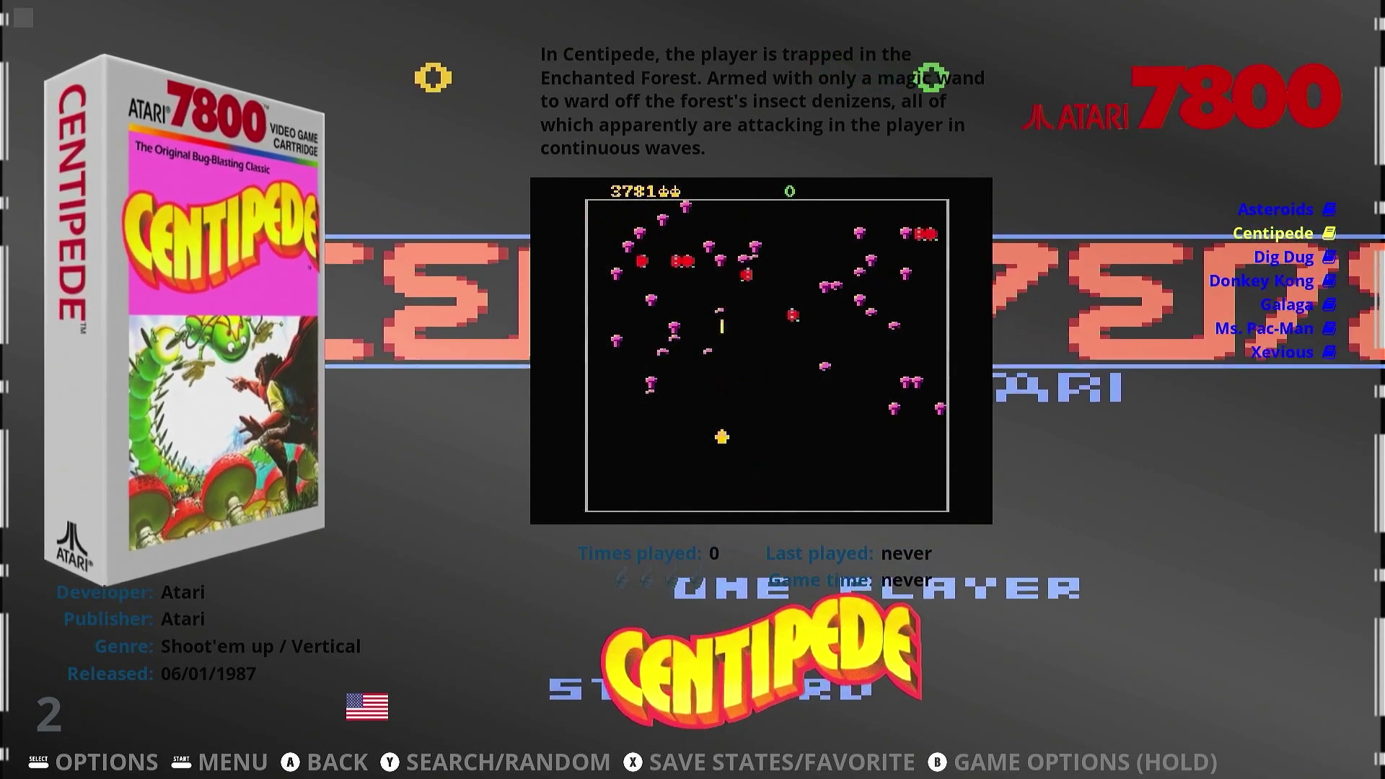
{"action": "key", "text": "Down"}
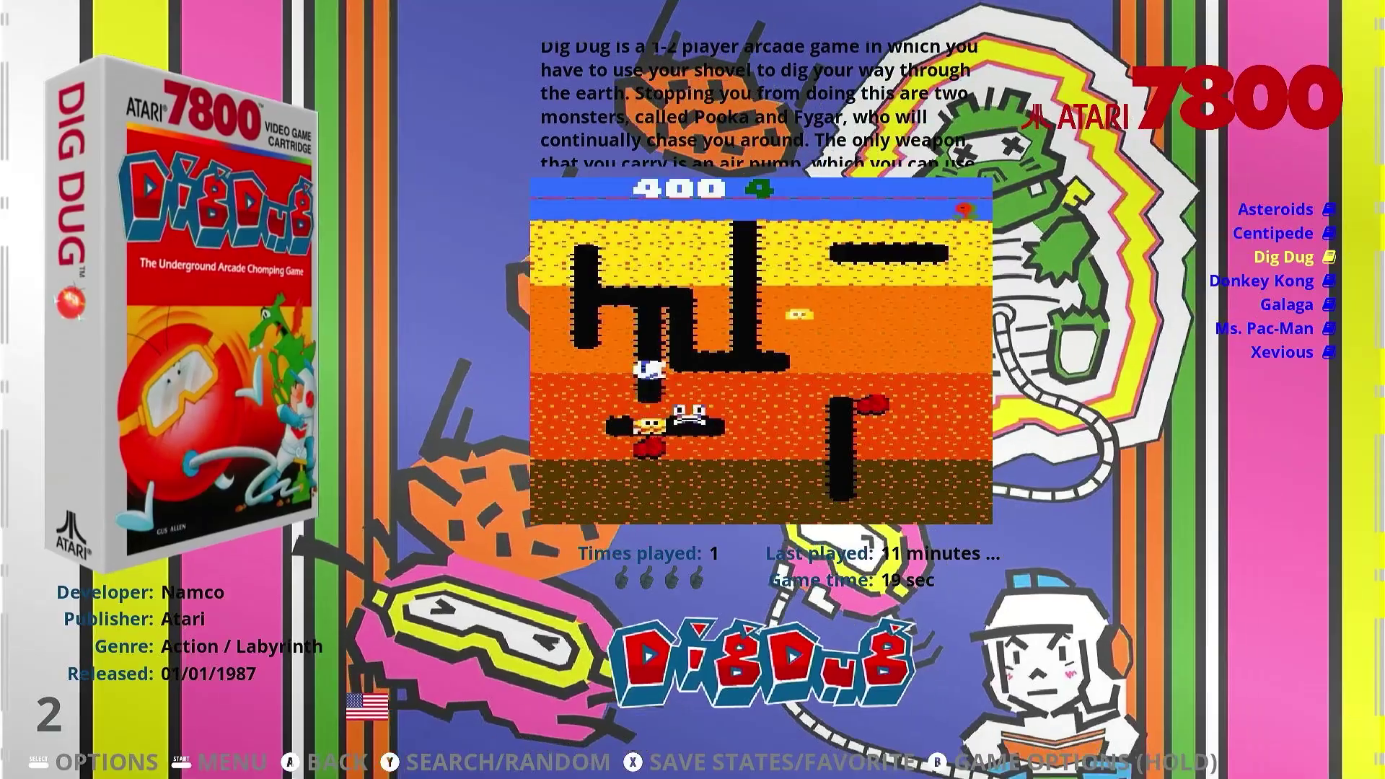
{"action": "key", "text": "Down"}
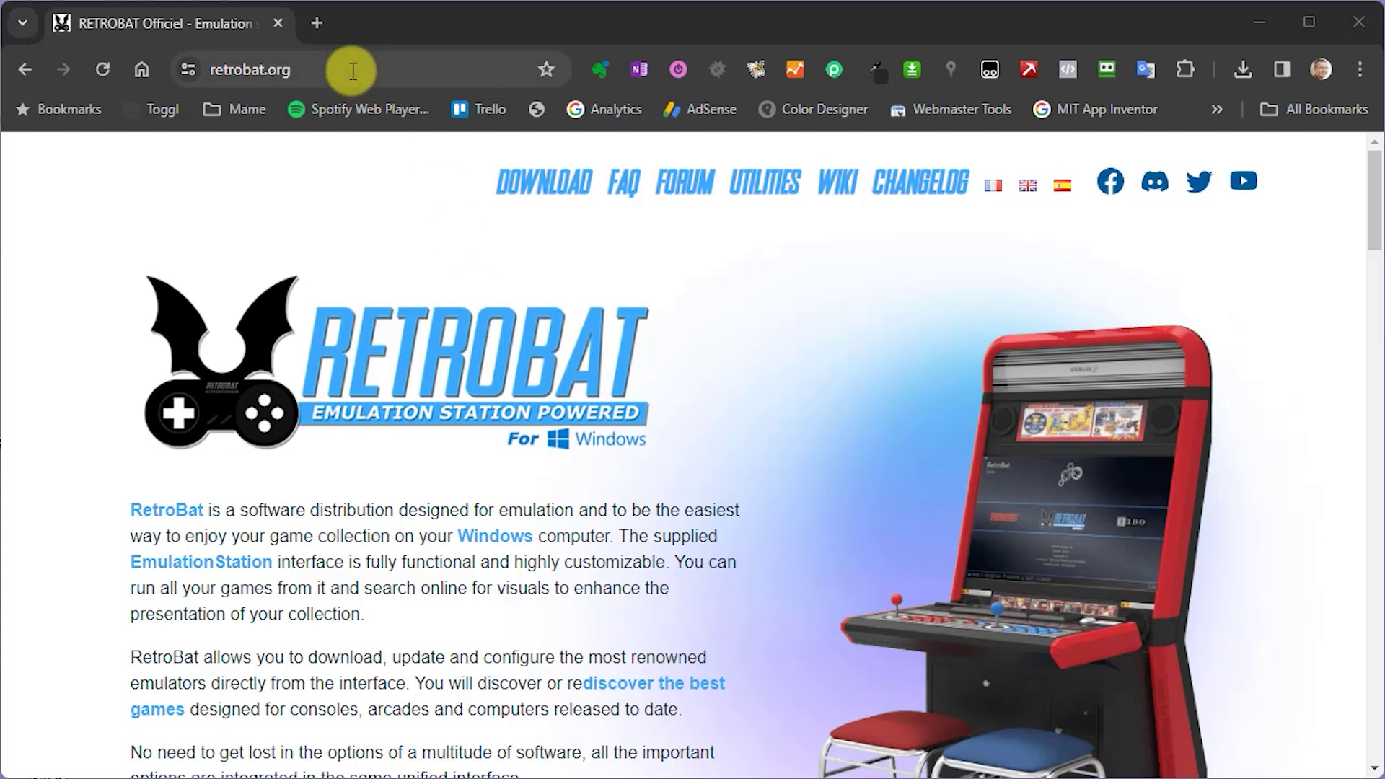
Step: Open the download page on the RetroBat website in the browser, showing the RetroBat V5.3 and dependencies downloads
{"action": "left_click", "coordinate": [532, 187]}
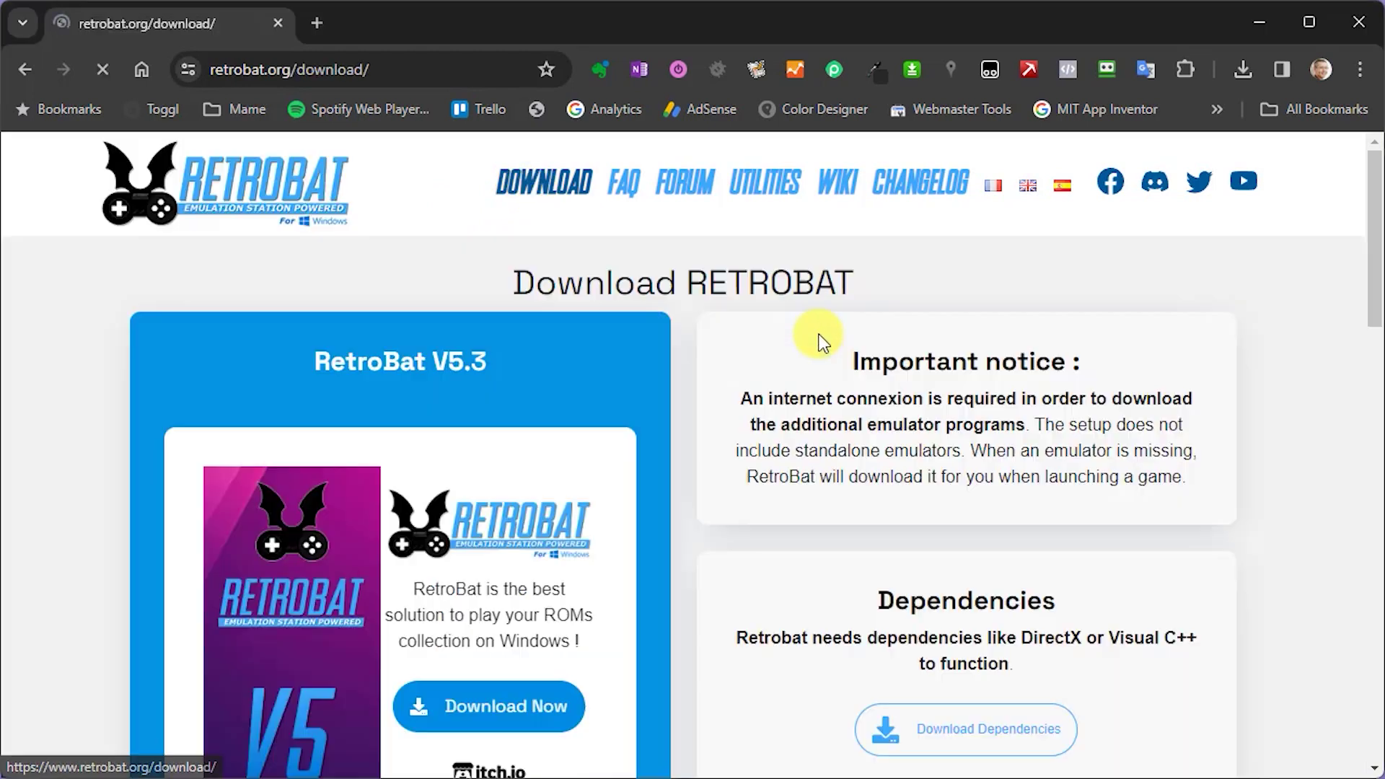
{"action": "scroll", "coordinate": [819, 361], "scroll_direction": "down", "scroll_amount": 2}
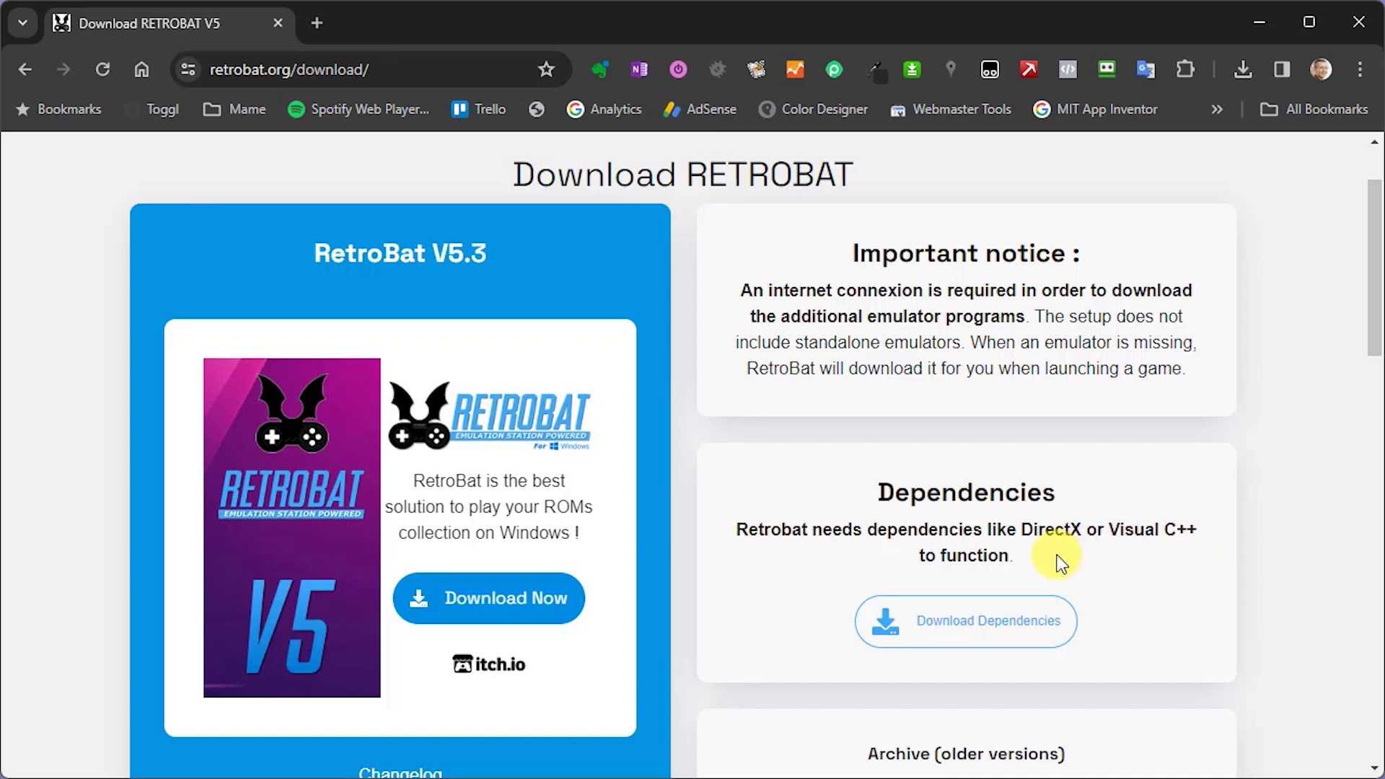
Step: Look up RetroBat's dependencies on GitHub, view the 64-bit Visual C++ 2015, 2017 and 2019 download page, and return to the RetroBat download page
{"action": "left_click", "coordinate": [960, 627]}
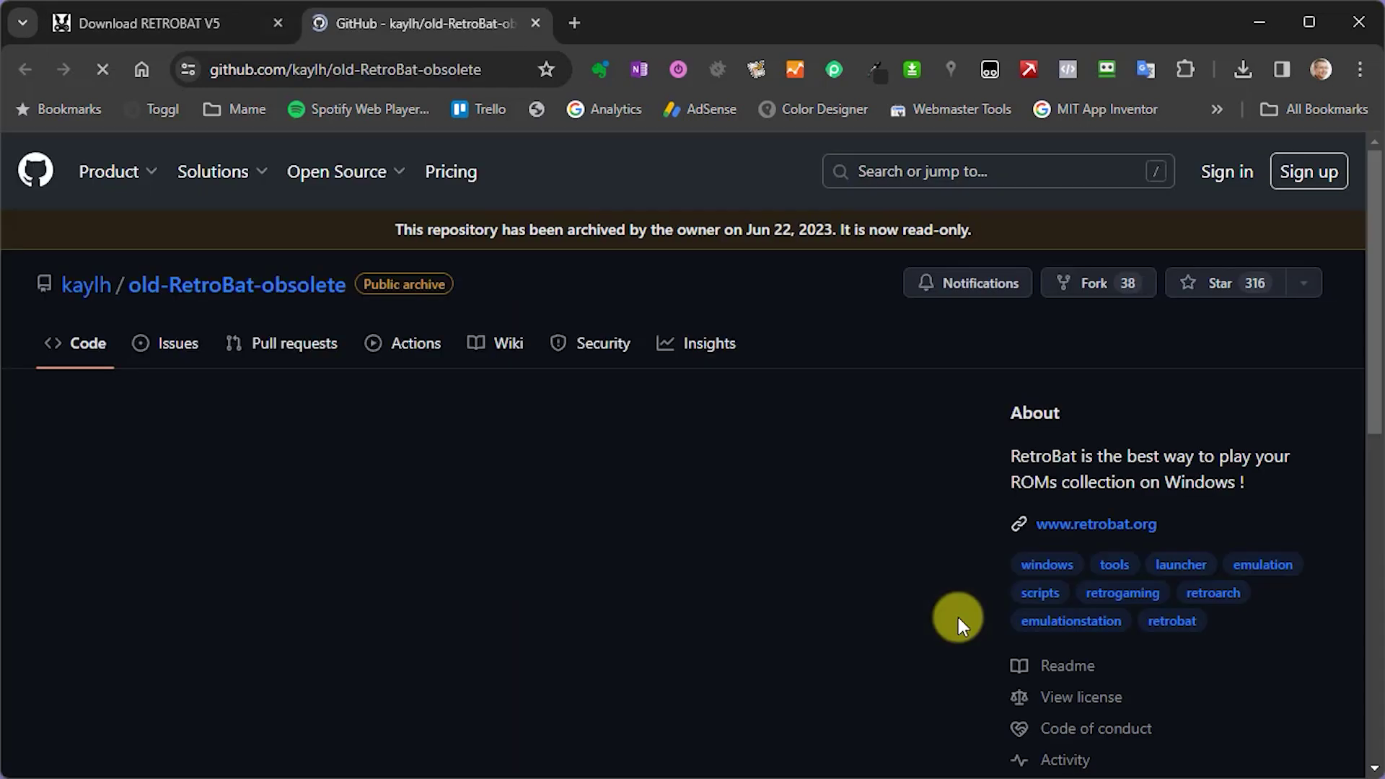
{"action": "scroll", "coordinate": [619, 422], "scroll_direction": "down", "scroll_amount": 1}
{"action": "scroll", "coordinate": [618, 421], "scroll_direction": "down", "scroll_amount": 15}
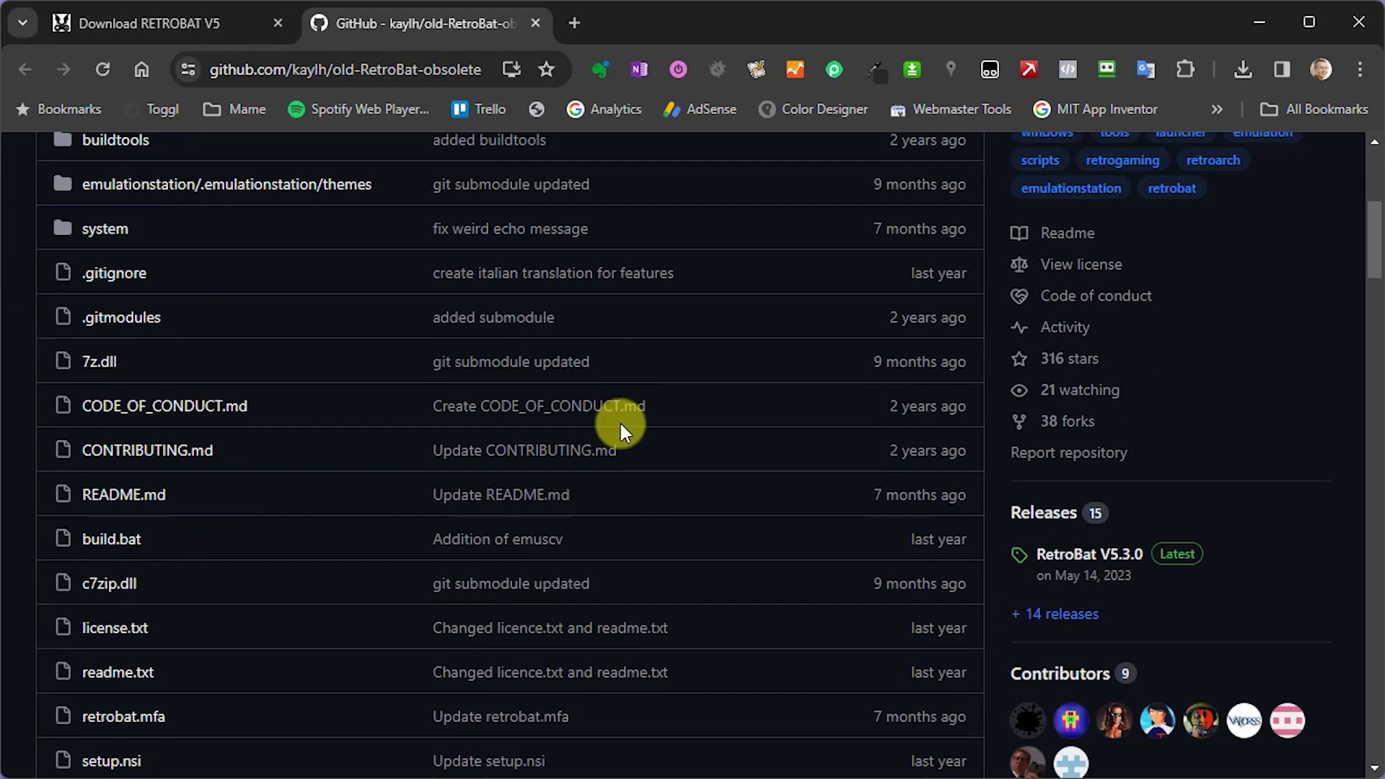
{"action": "scroll", "coordinate": [620, 420], "scroll_direction": "down", "scroll_amount": 7}
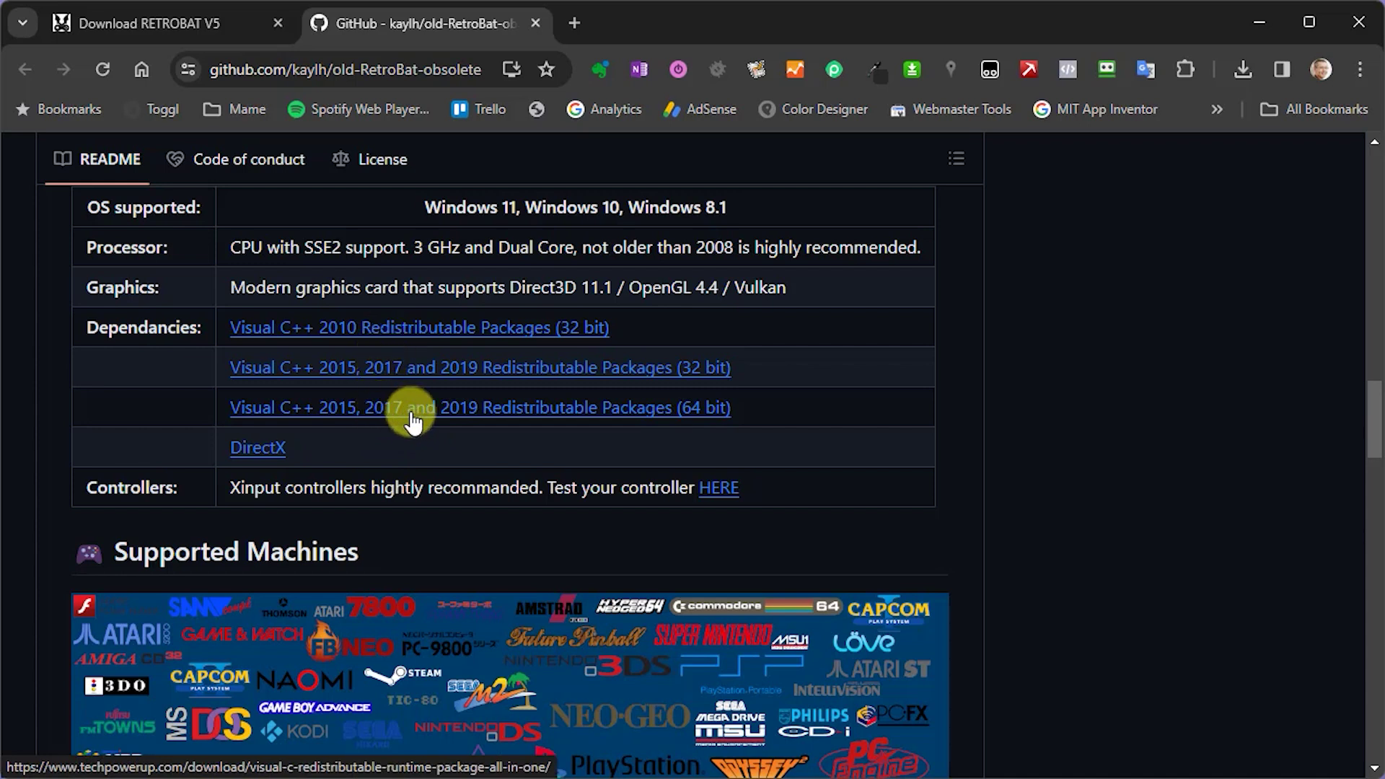
{"action": "left_click", "coordinate": [517, 410]}
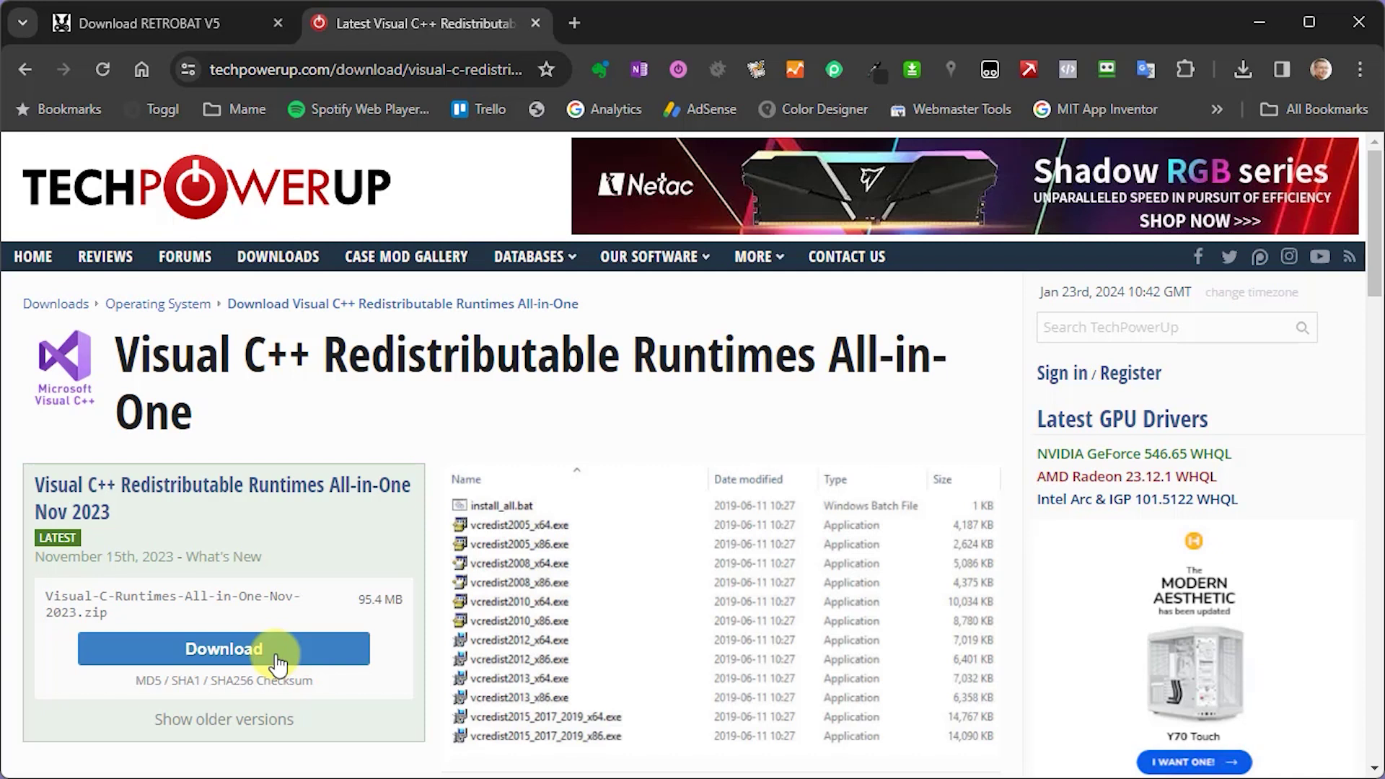
{"action": "left_click", "coordinate": [534, 24]}
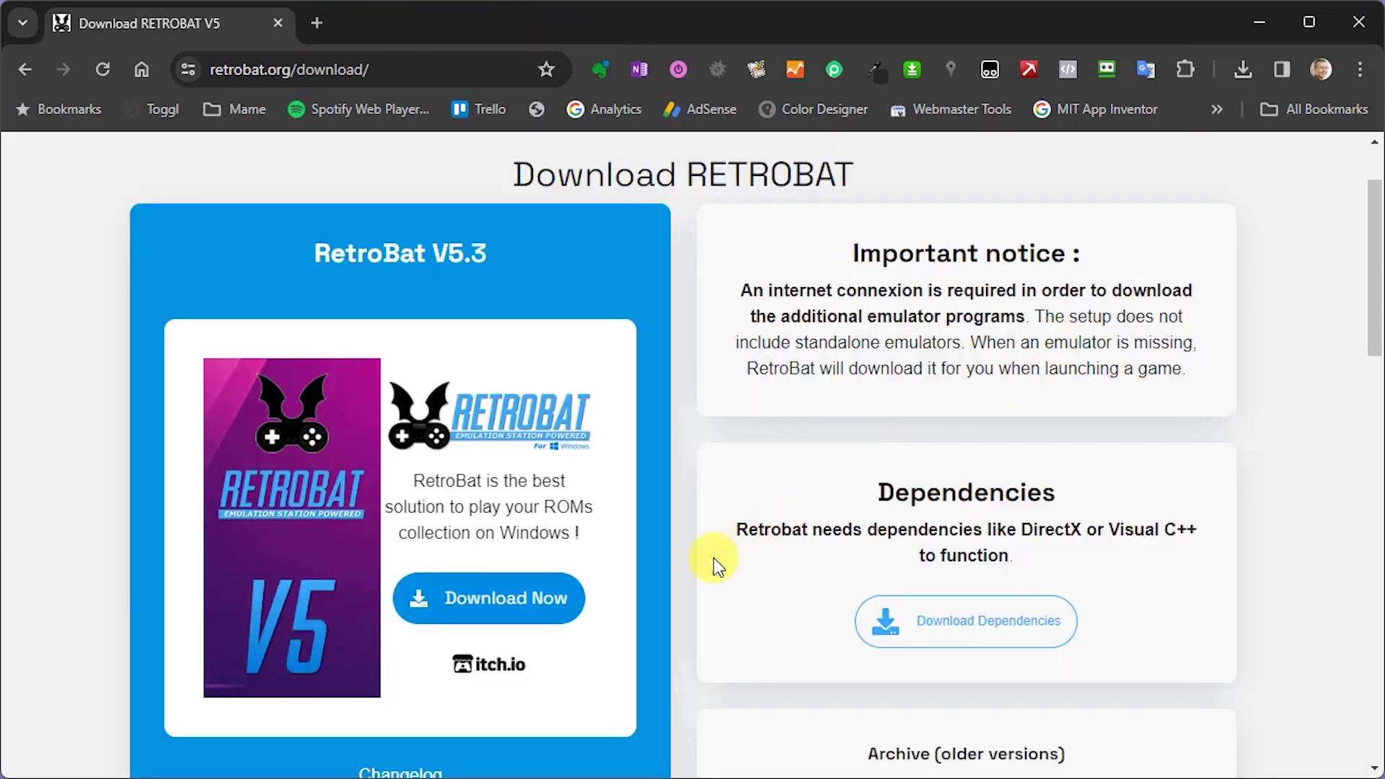
Step: Download retrobat-v5.3.0-stable-win64-setup.exe from itch.io without a contribution and save it in the Emulators downloads folder
{"action": "left_click", "coordinate": [501, 602]}
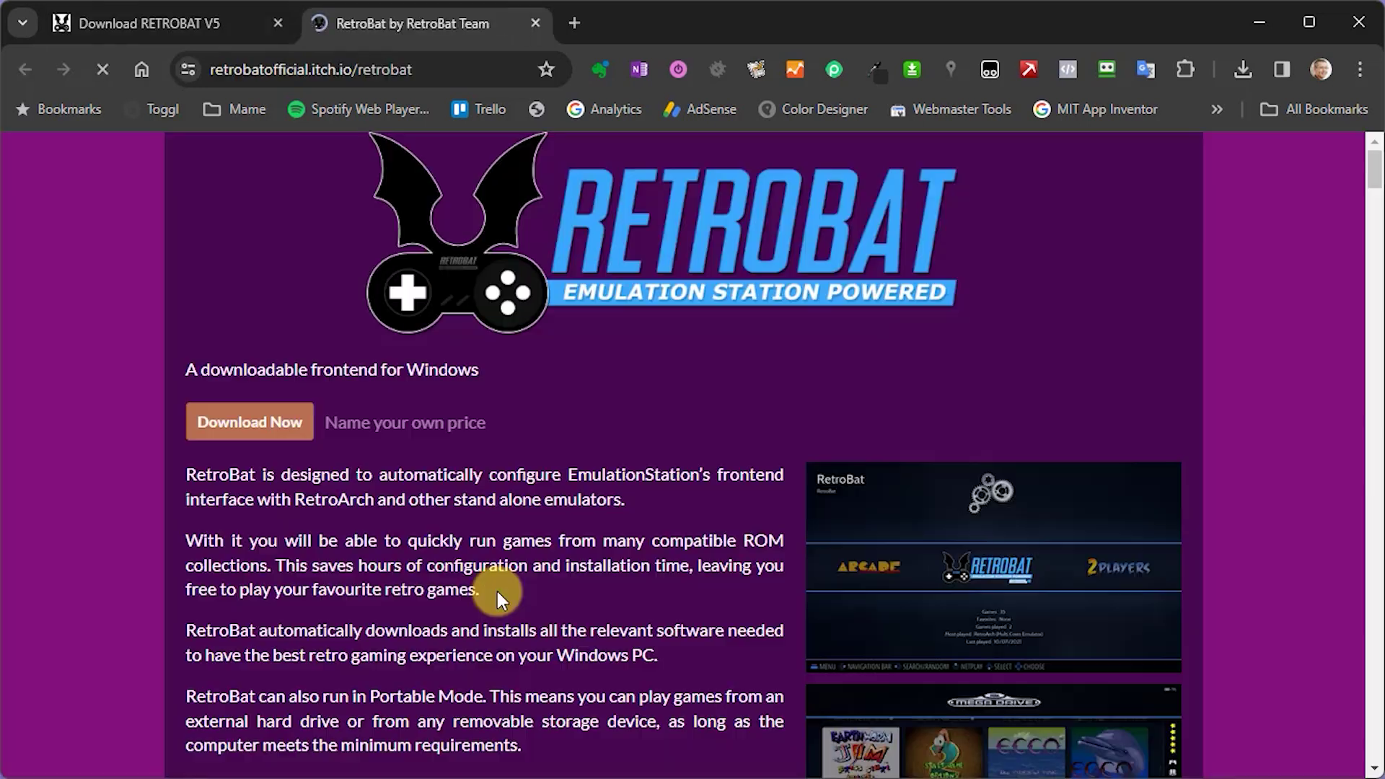
{"action": "left_click", "coordinate": [254, 418]}
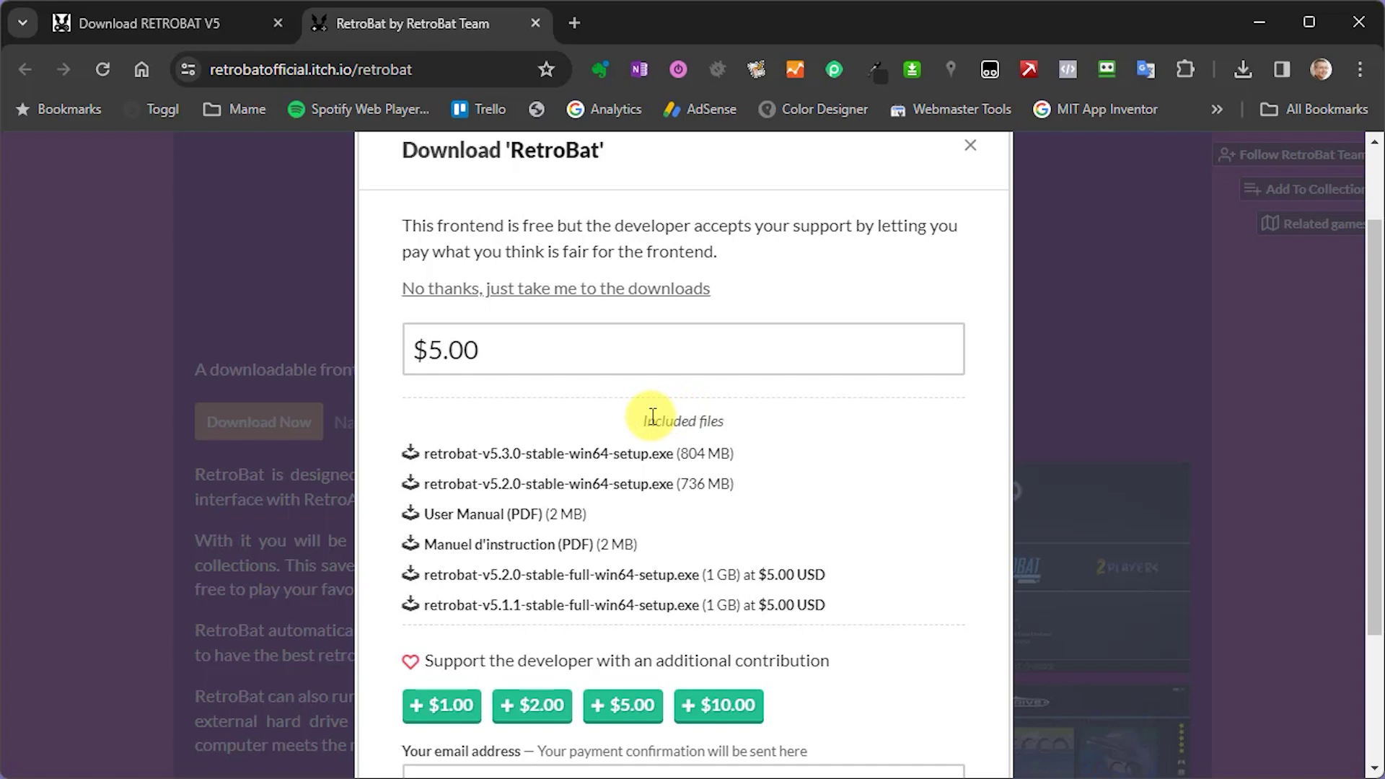
{"action": "left_click", "coordinate": [574, 292]}
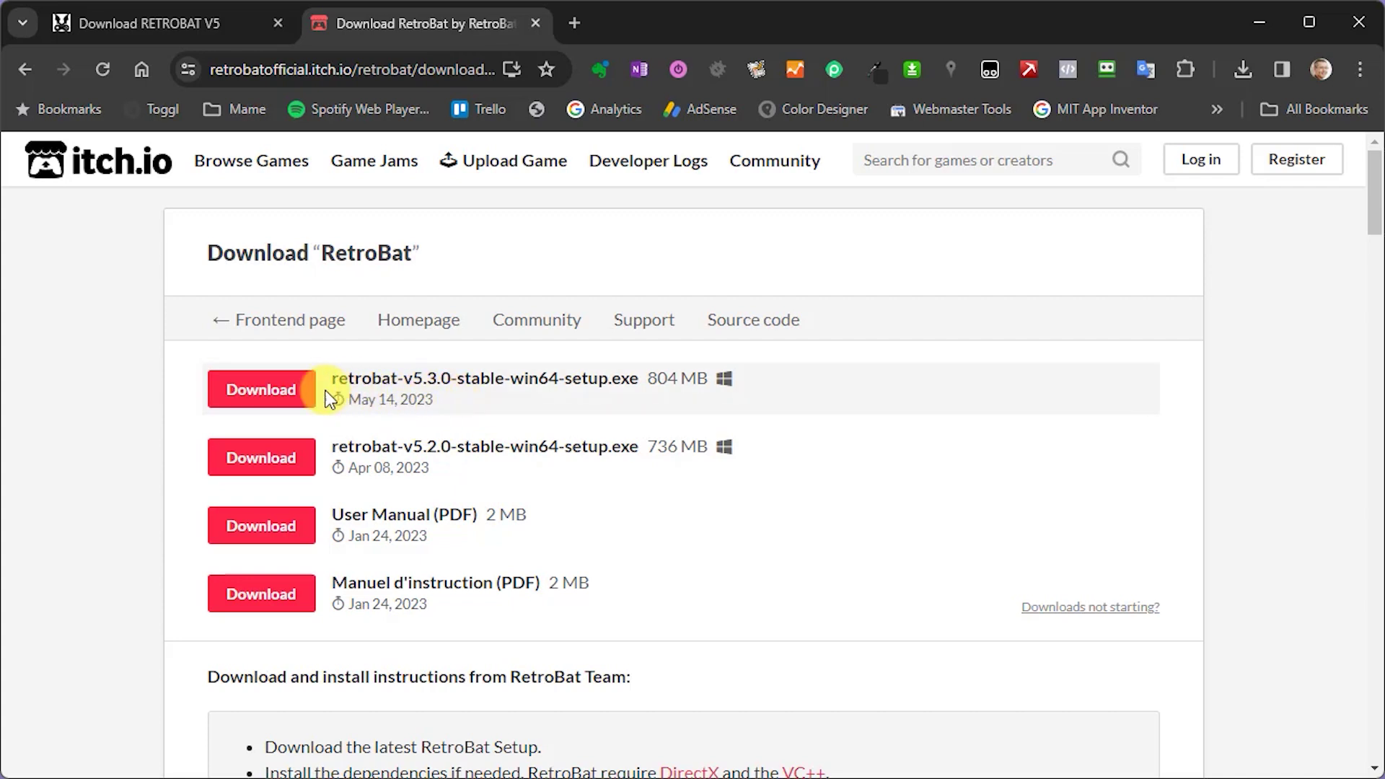
{"action": "left_click", "coordinate": [270, 396]}
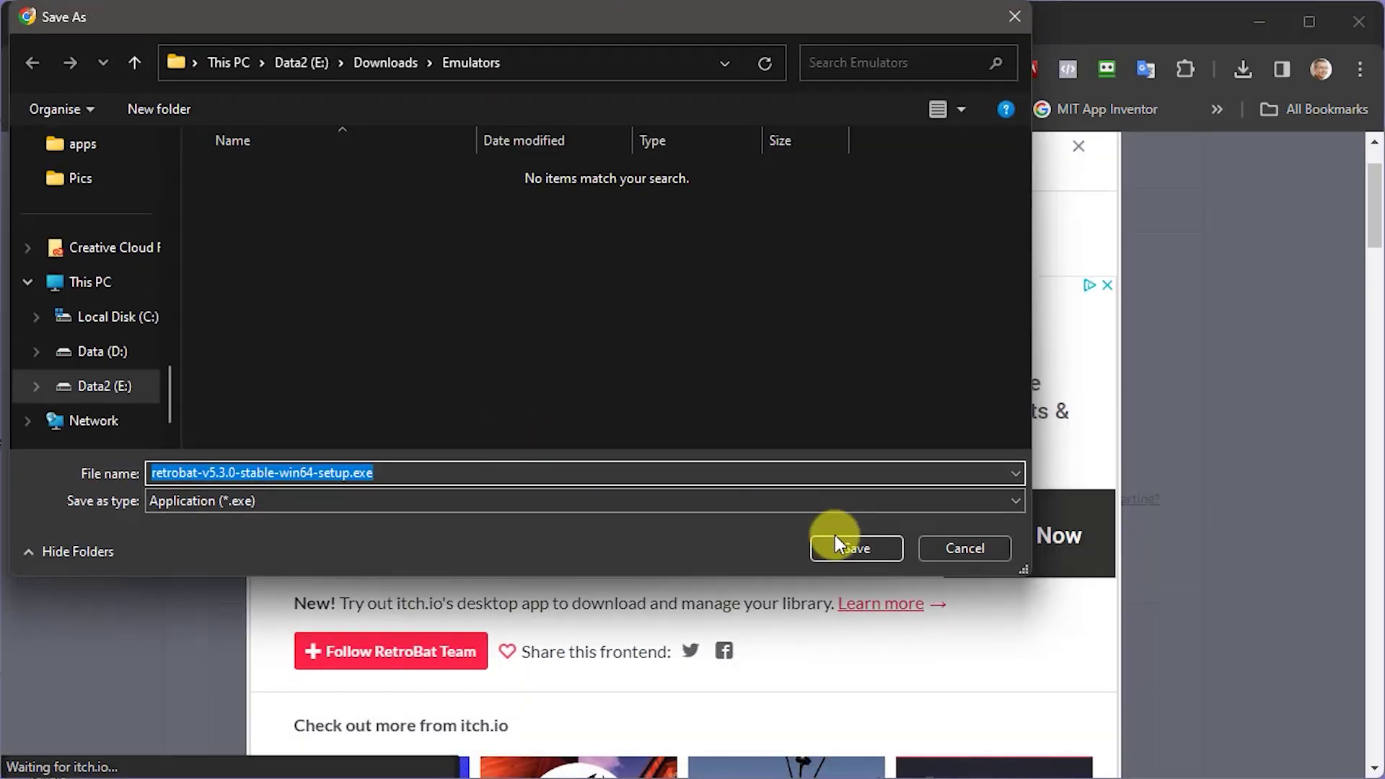
{"action": "left_click", "coordinate": [847, 548]}
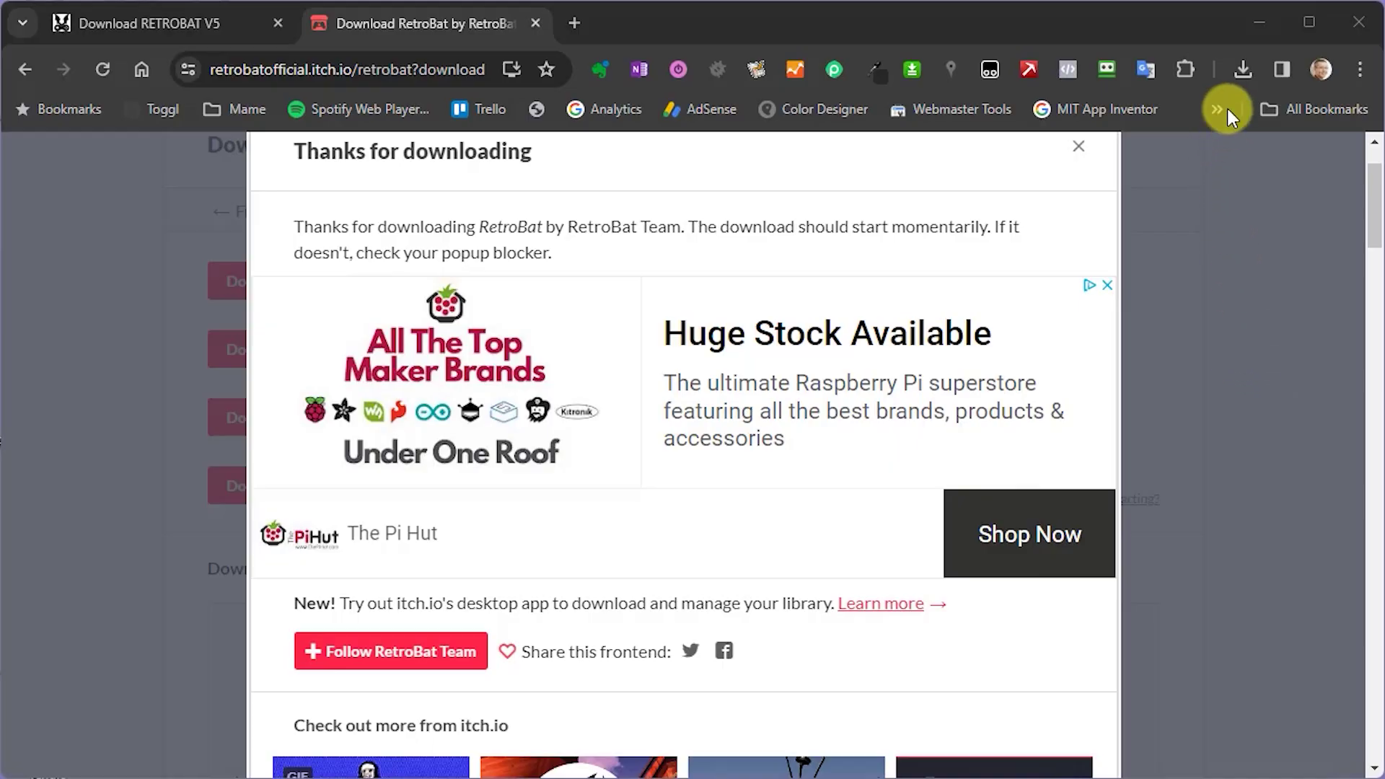
Step: Run the downloaded RetroBat installer in English and accept the license agreement
{"action": "left_click", "coordinate": [1239, 75]}
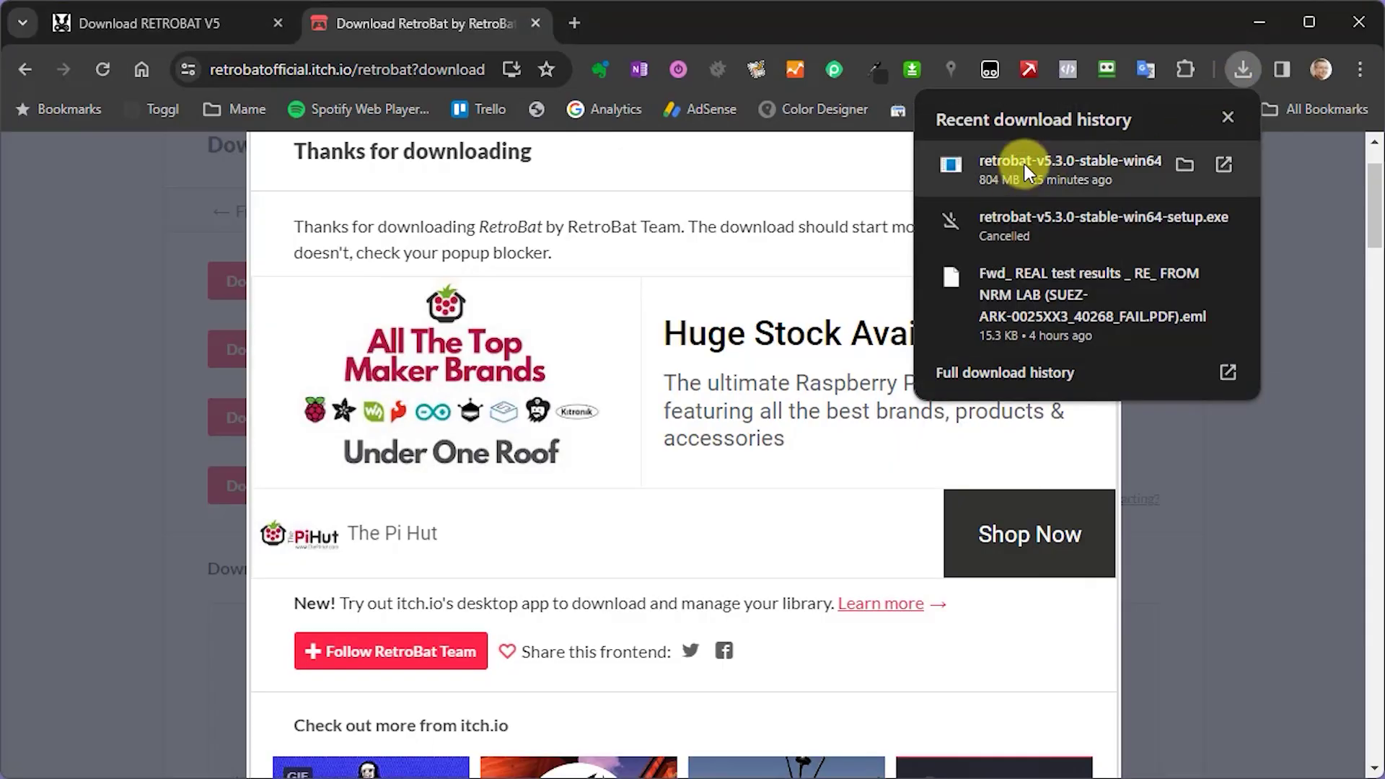
{"action": "left_click", "coordinate": [1025, 168]}
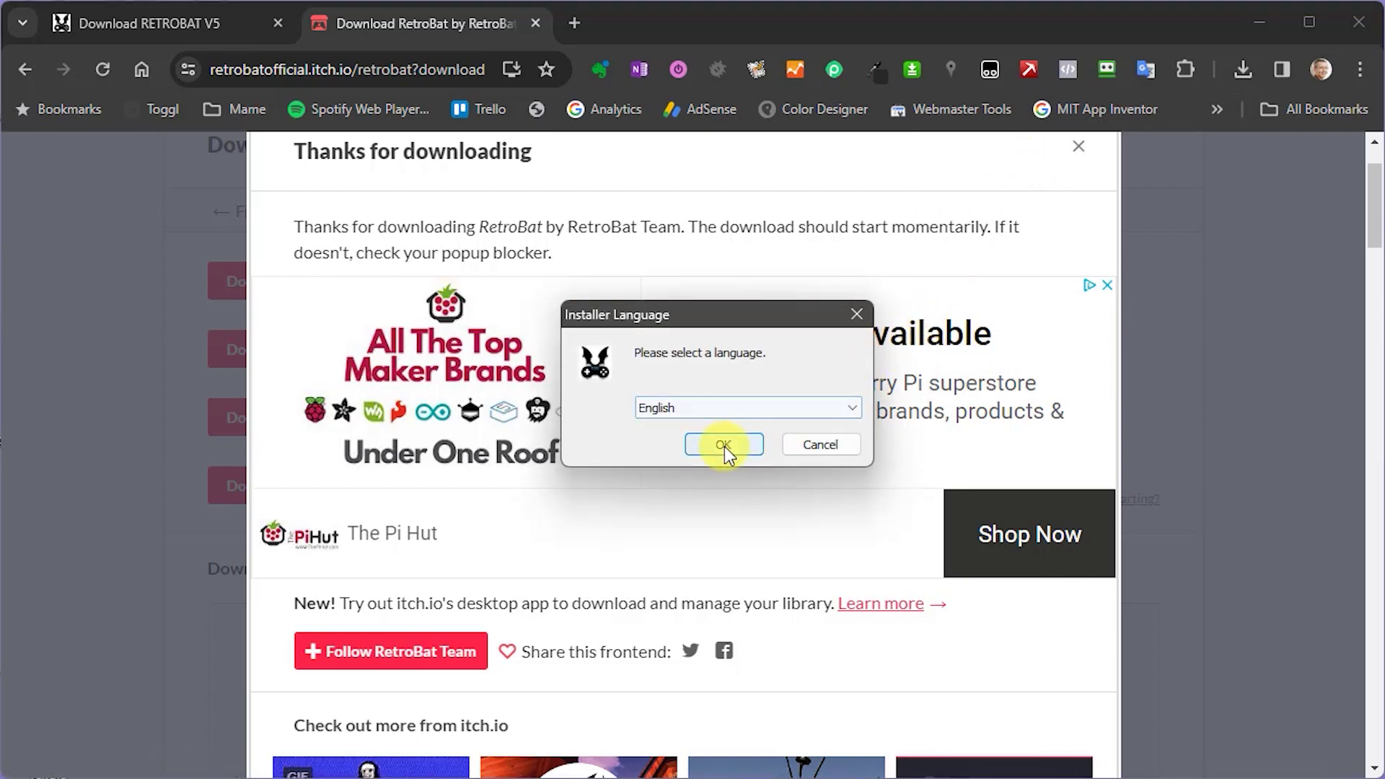
{"action": "left_click", "coordinate": [723, 445]}
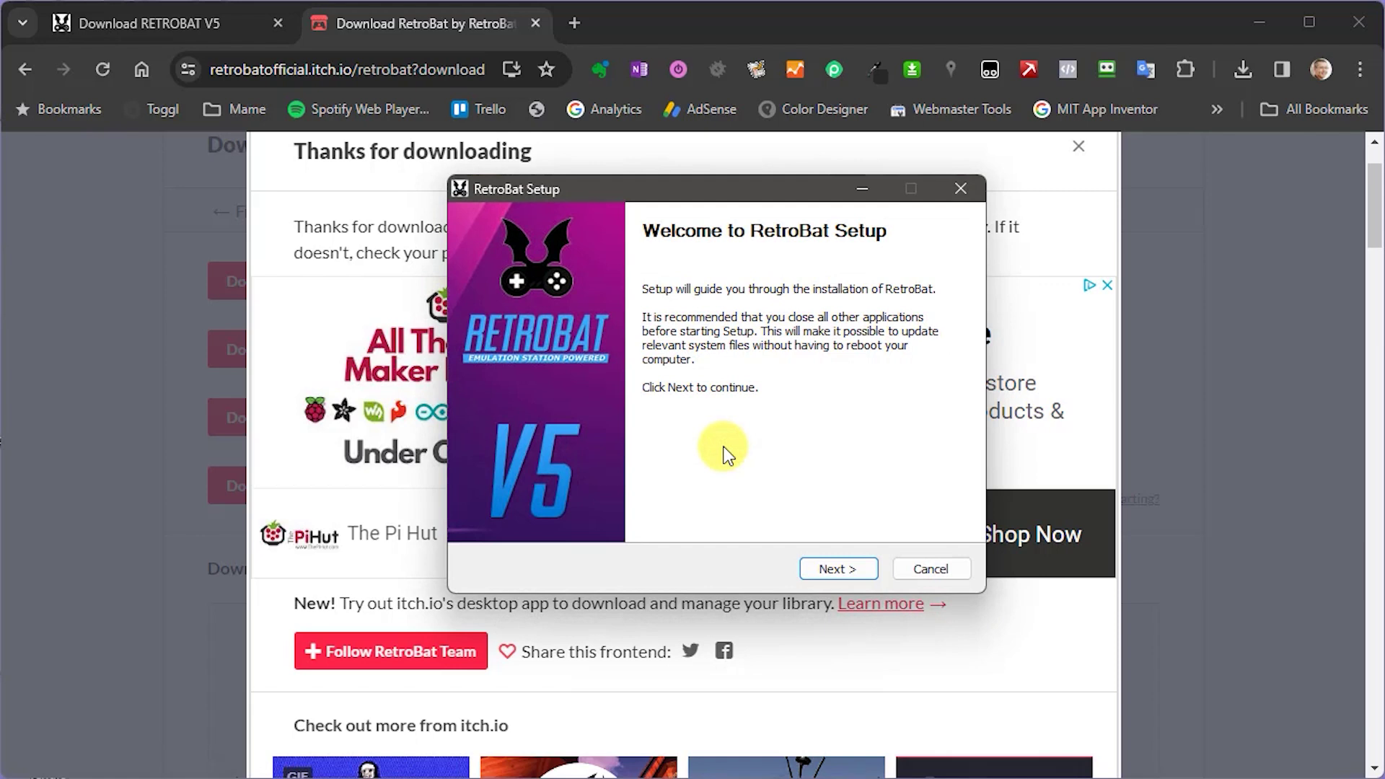
{"action": "left_click", "coordinate": [831, 570]}
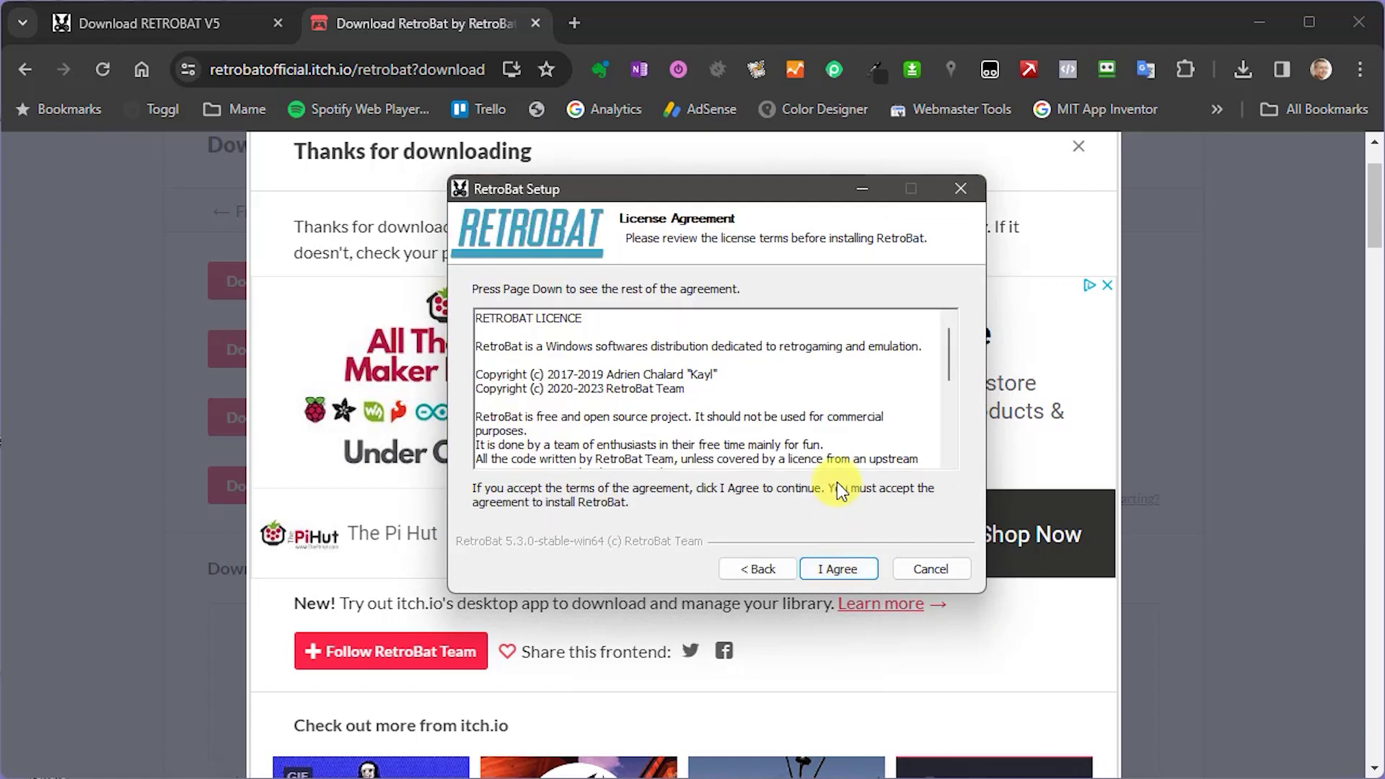
{"action": "left_click", "coordinate": [839, 569]}
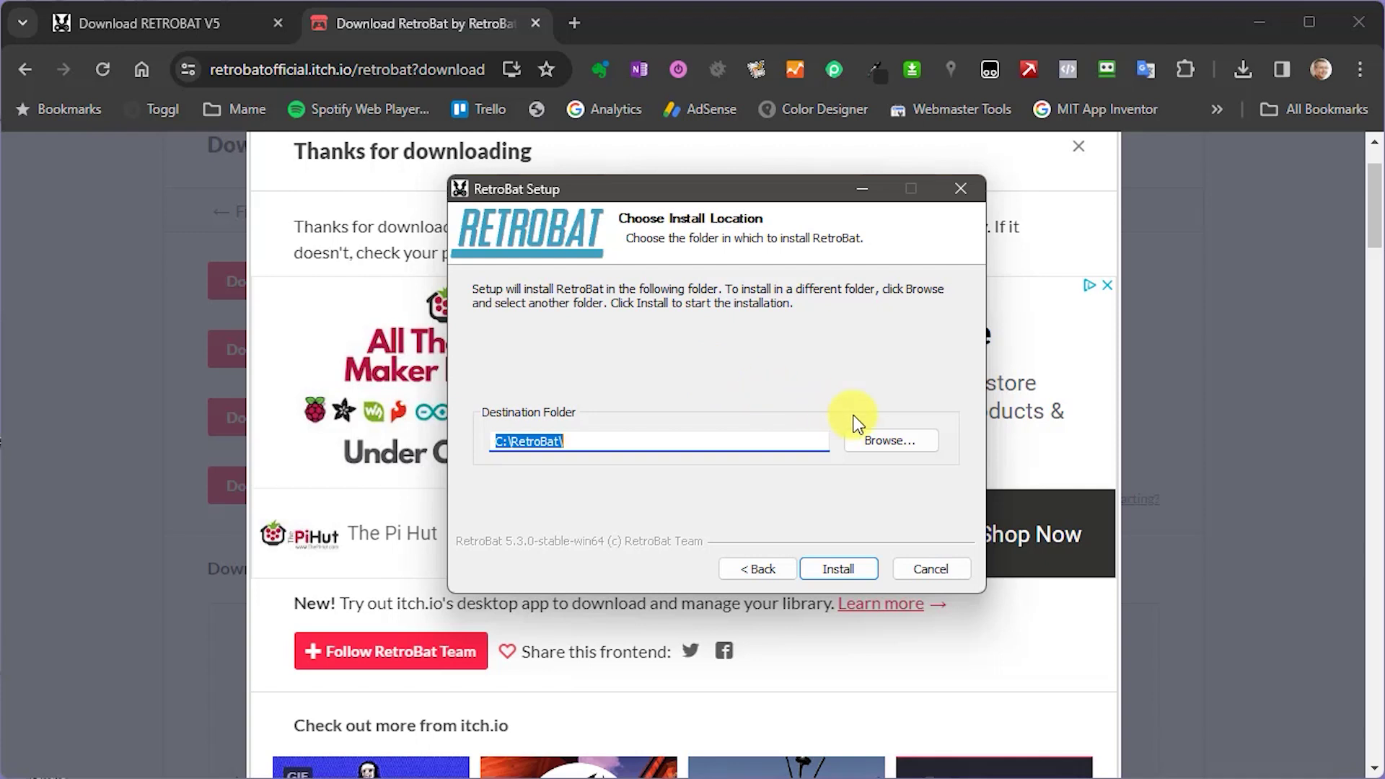
Step: Install RetroBat into E:\RetroBat and finish the setup with a desktop shortcut
{"action": "left_click", "coordinate": [884, 440]}
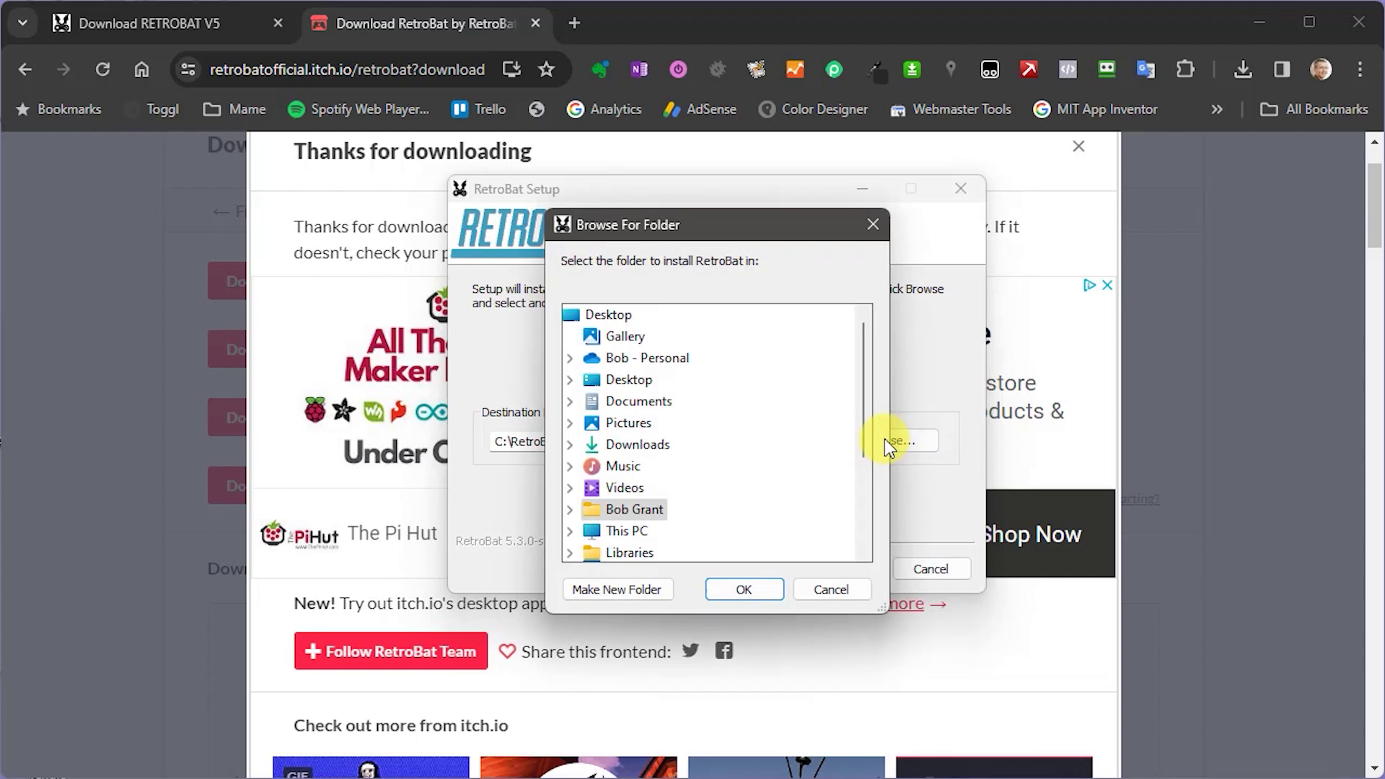
{"action": "left_click", "coordinate": [570, 531]}
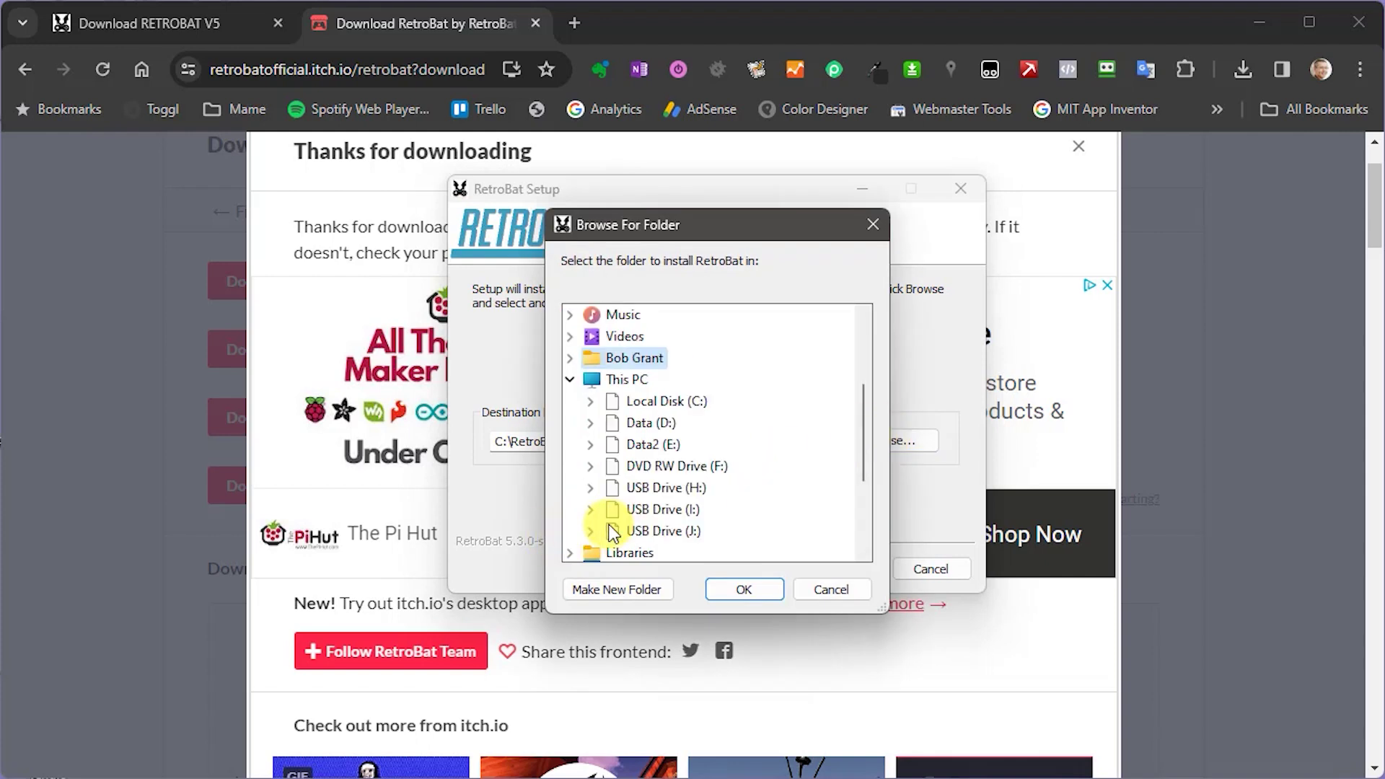
{"action": "left_click", "coordinate": [649, 444]}
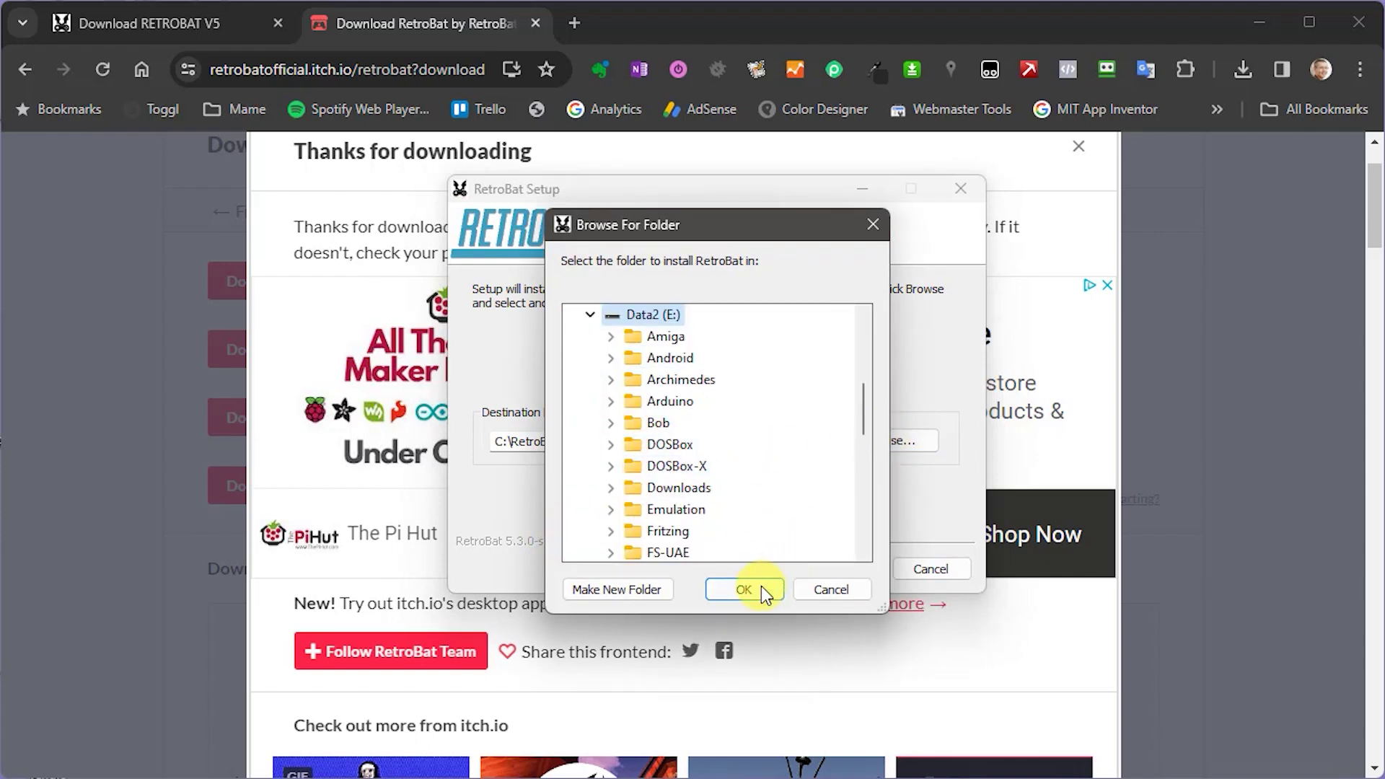
{"action": "left_click", "coordinate": [761, 587]}
{"action": "left_click", "coordinate": [609, 444]}
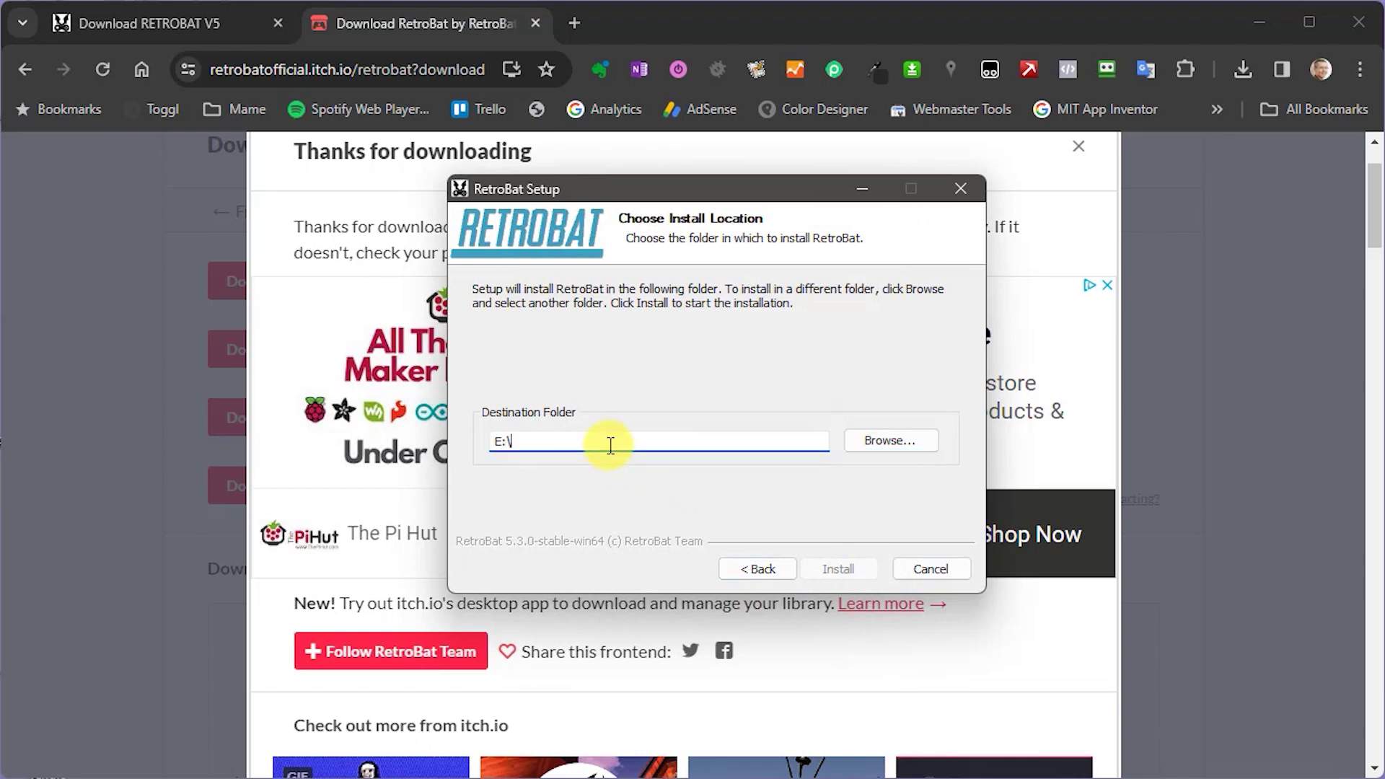
{"action": "type", "text": "RetroBat"}
{"action": "left_click", "coordinate": [859, 569]}
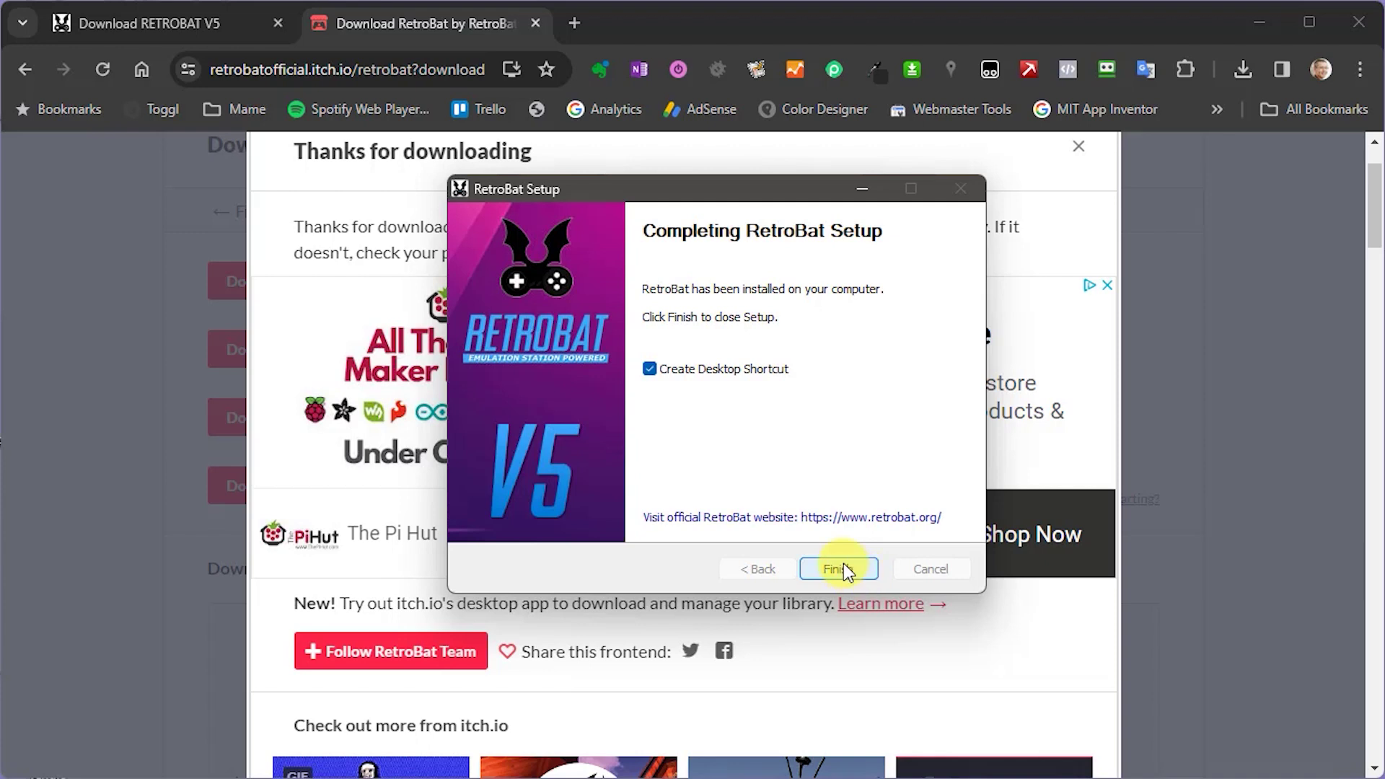
{"action": "left_click", "coordinate": [842, 568]}
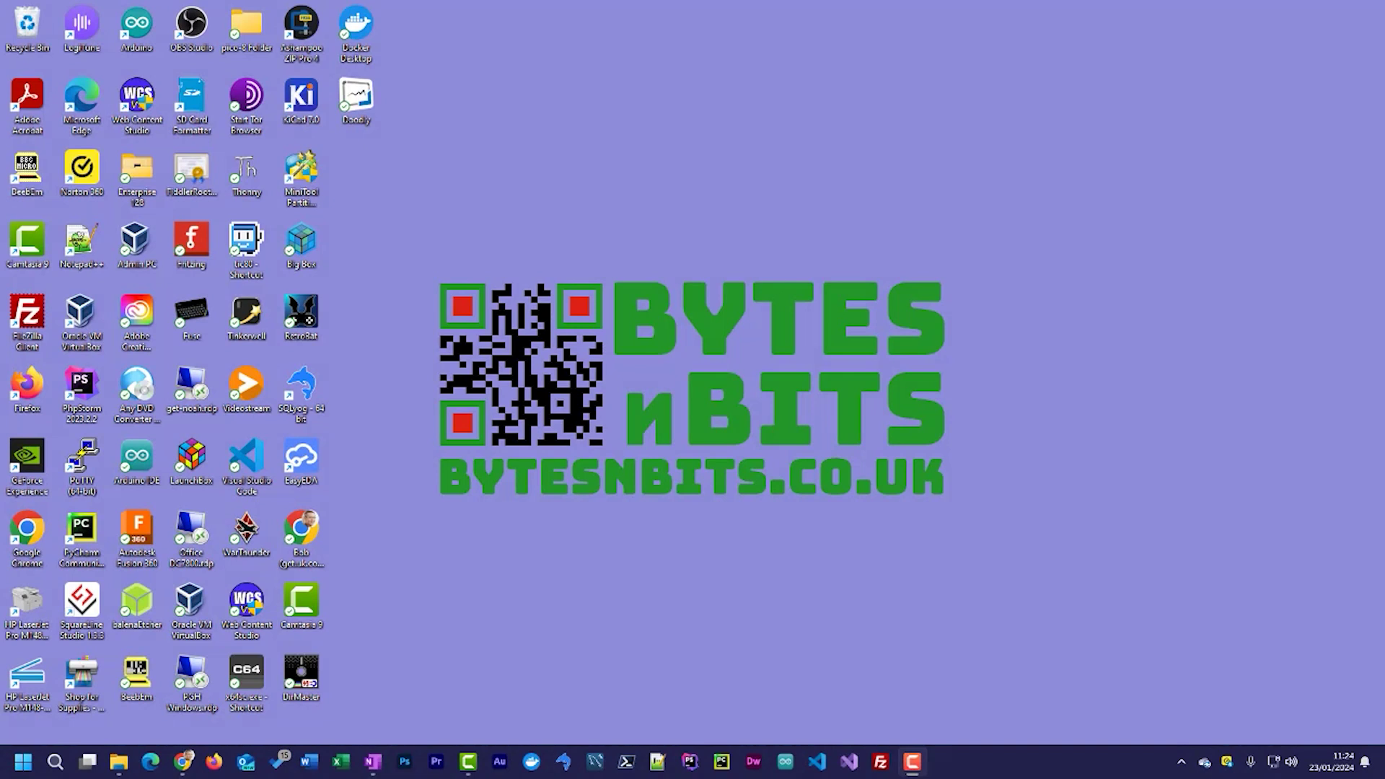
Step: Launch RetroBat from its desktop shortcut, browse the neighbouring systems and return to Ports
{"action": "double_click", "coordinate": [310, 315]}
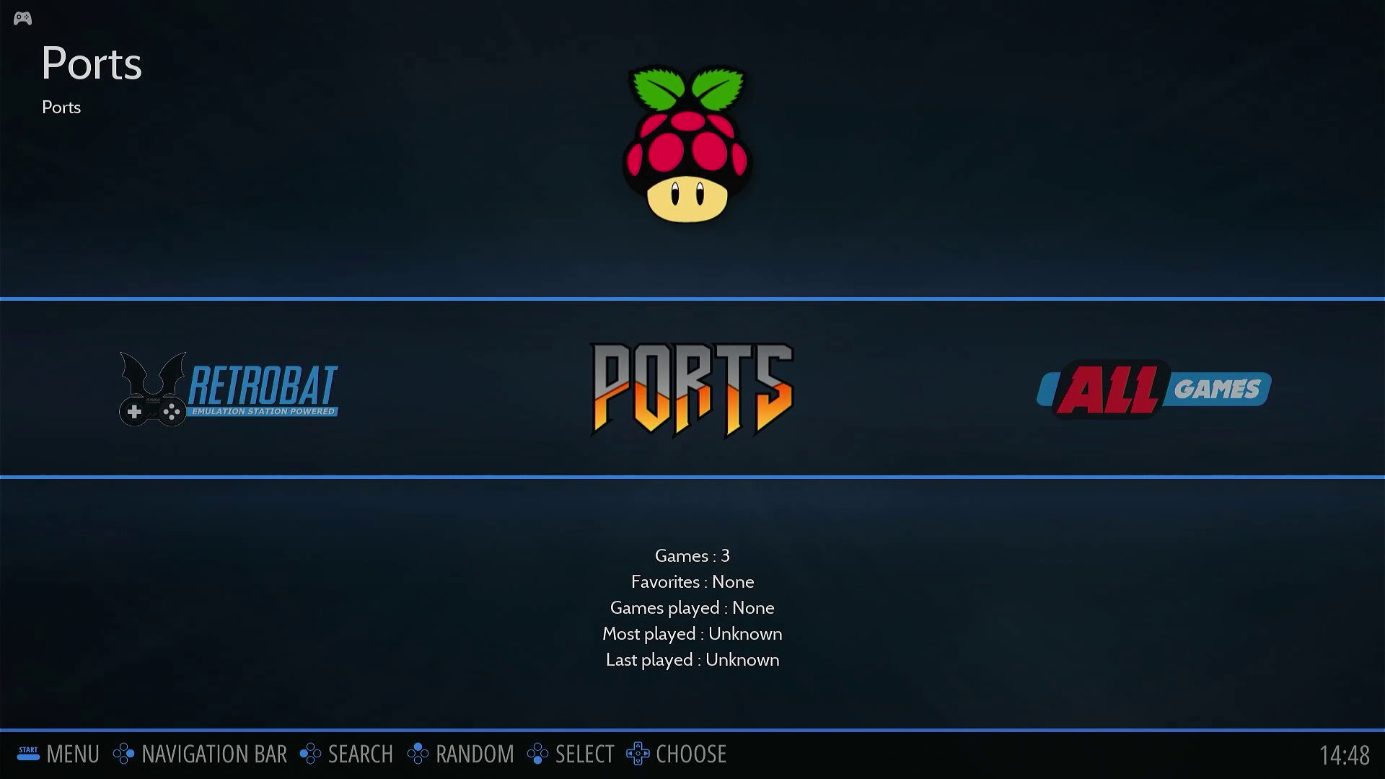
{"action": "key", "text": "Right"}
{"action": "key", "text": "Right"}
{"action": "key", "text": "Left"}
{"action": "key", "text": "Left"}
Step: Run controller mapping from the controller settings for GAMEPAD 2, assigning BUTTON 6 as the hotkey, and confirm the mapping
{"action": "left_click", "coordinate": [33, 759]}
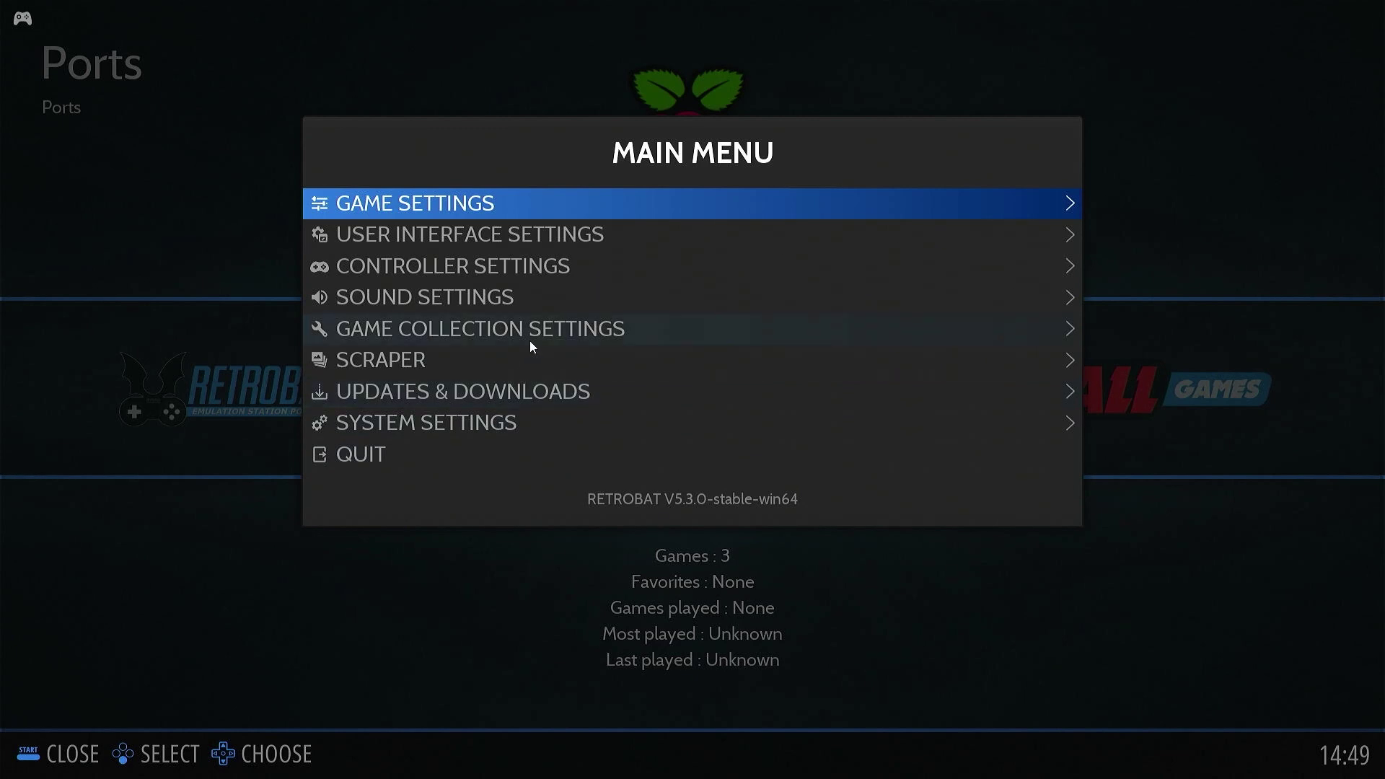
{"action": "left_click", "coordinate": [512, 268]}
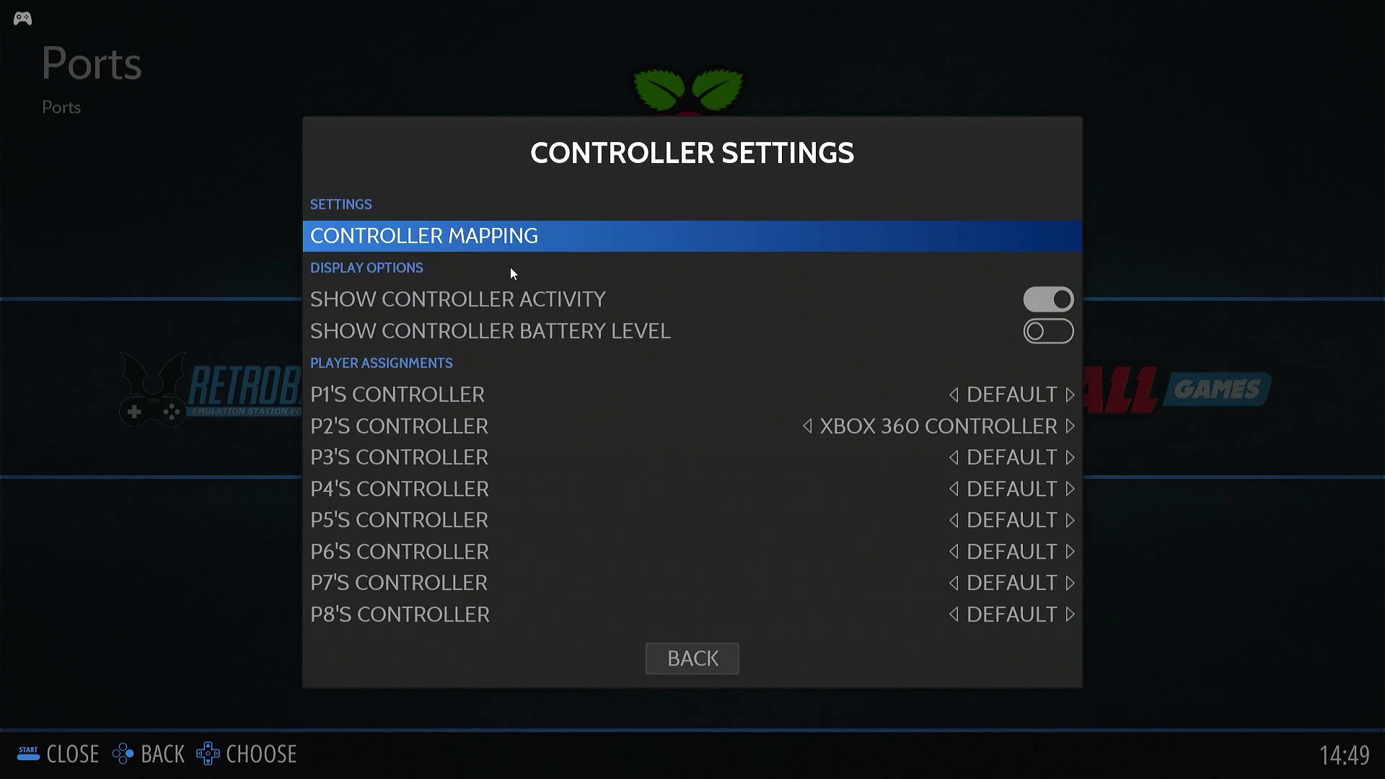
{"action": "left_click", "coordinate": [480, 236]}
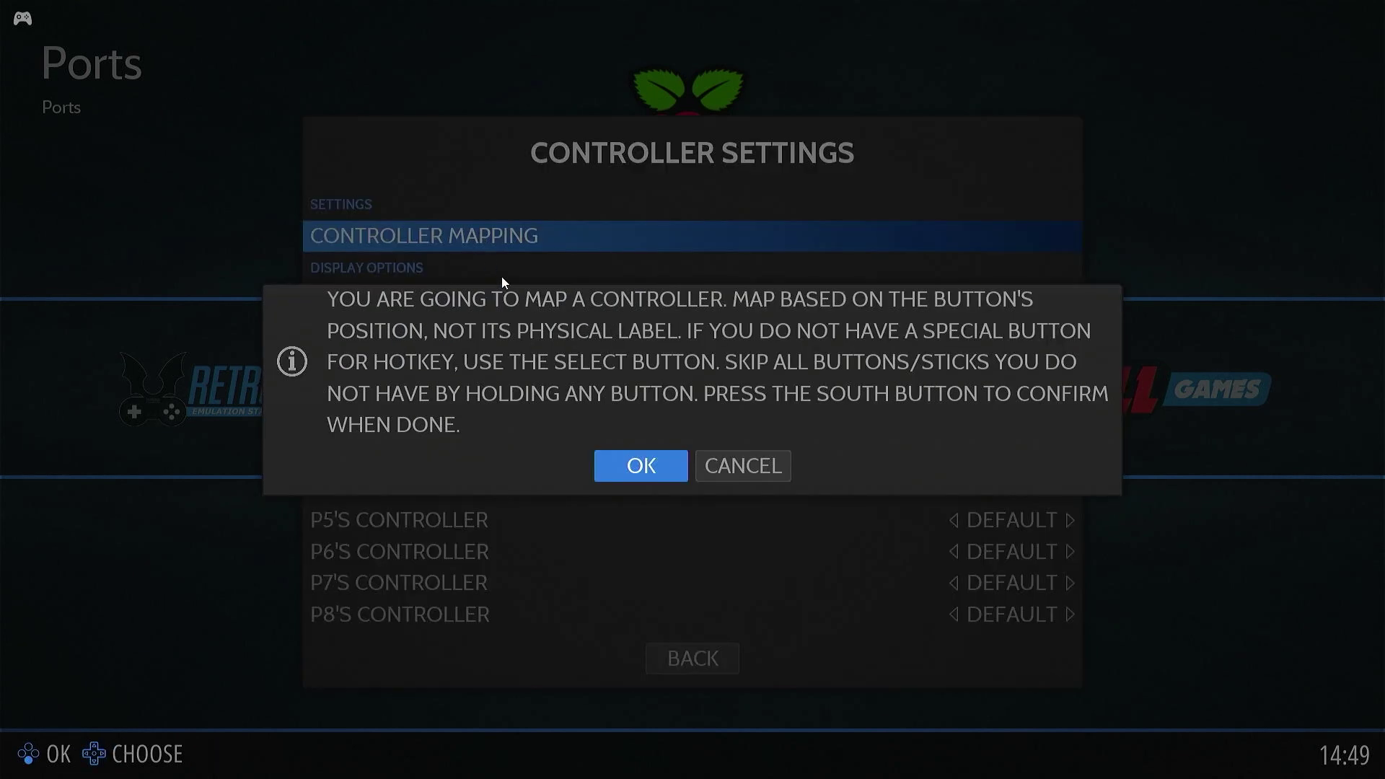
{"action": "left_click", "coordinate": [642, 469]}
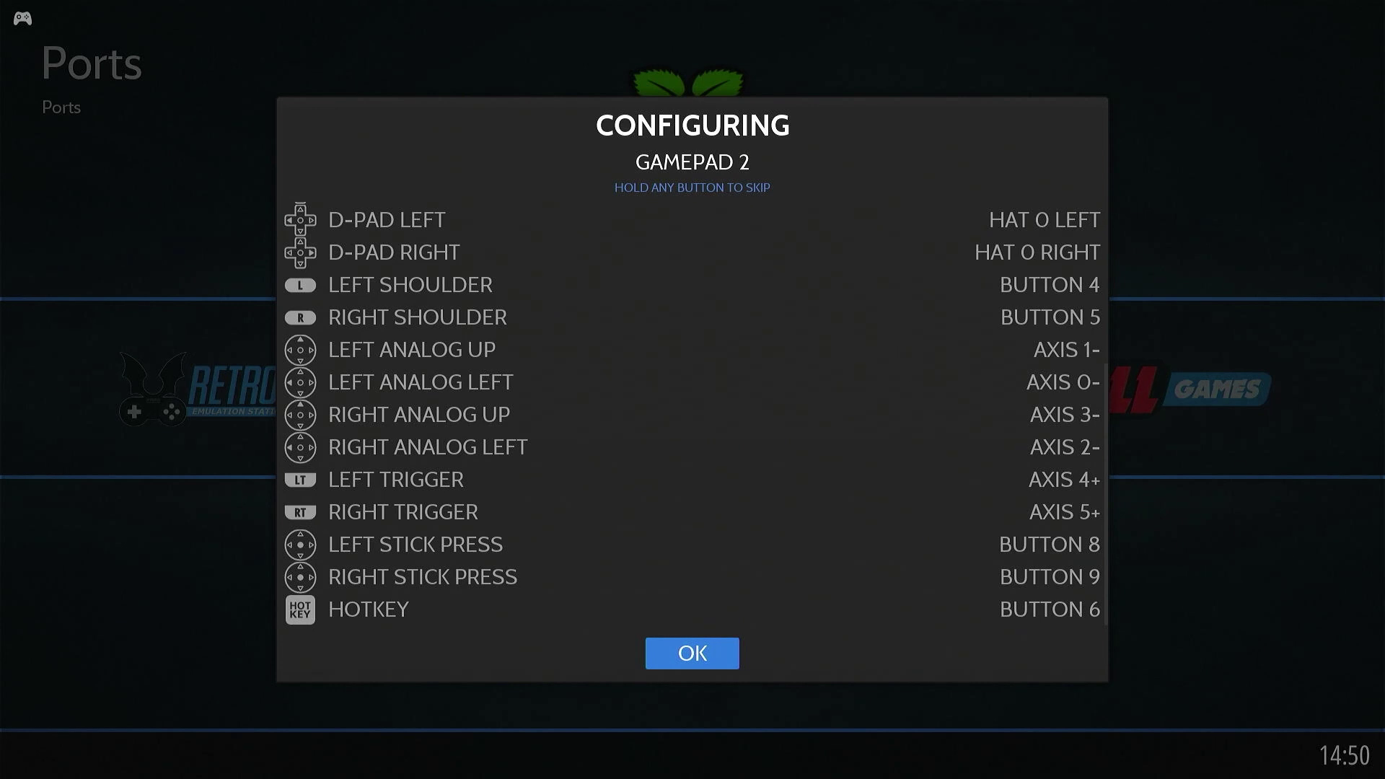
{"action": "key", "text": "Return"}
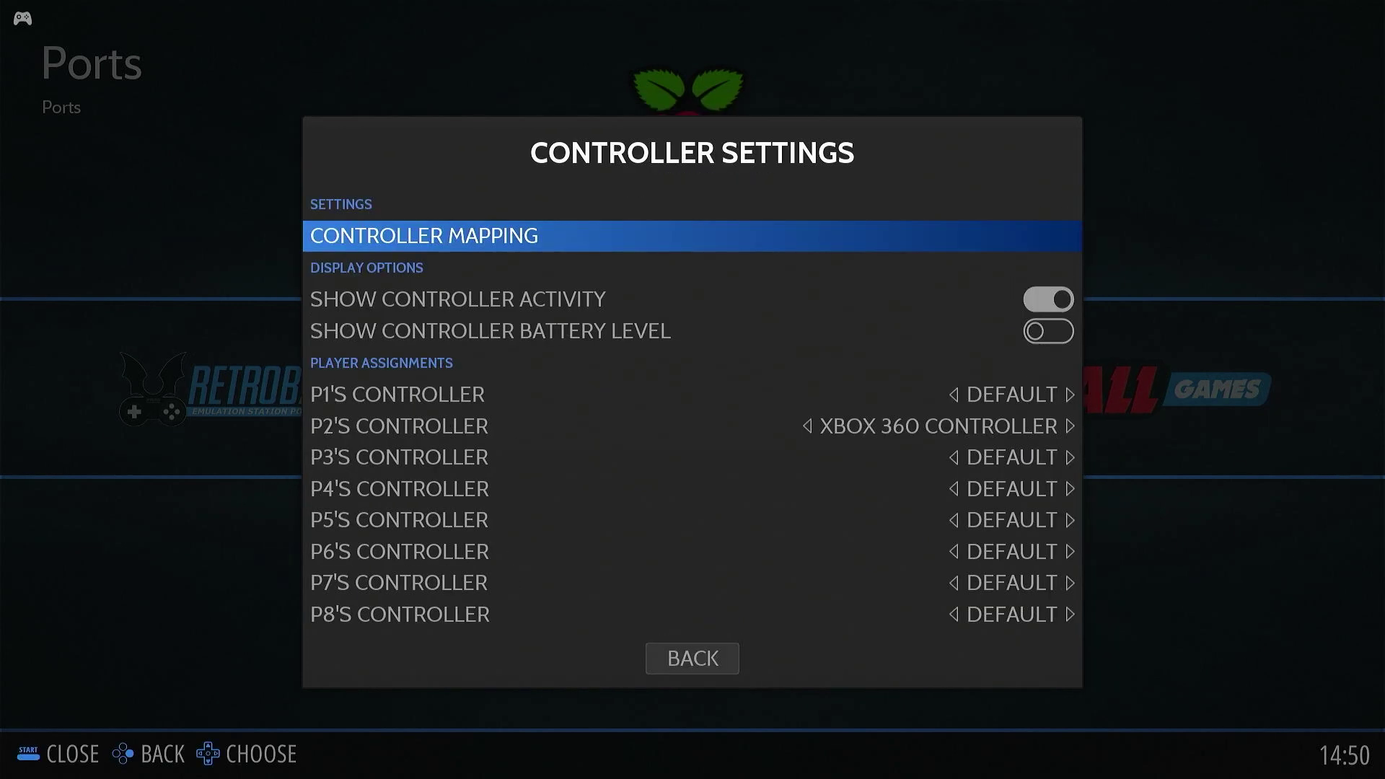
Step: Assign XBOX 360 CONTROLLER to player 3 in the controller settings and return to the system list
{"action": "key", "text": "Down"}
{"action": "key", "text": "Down"}
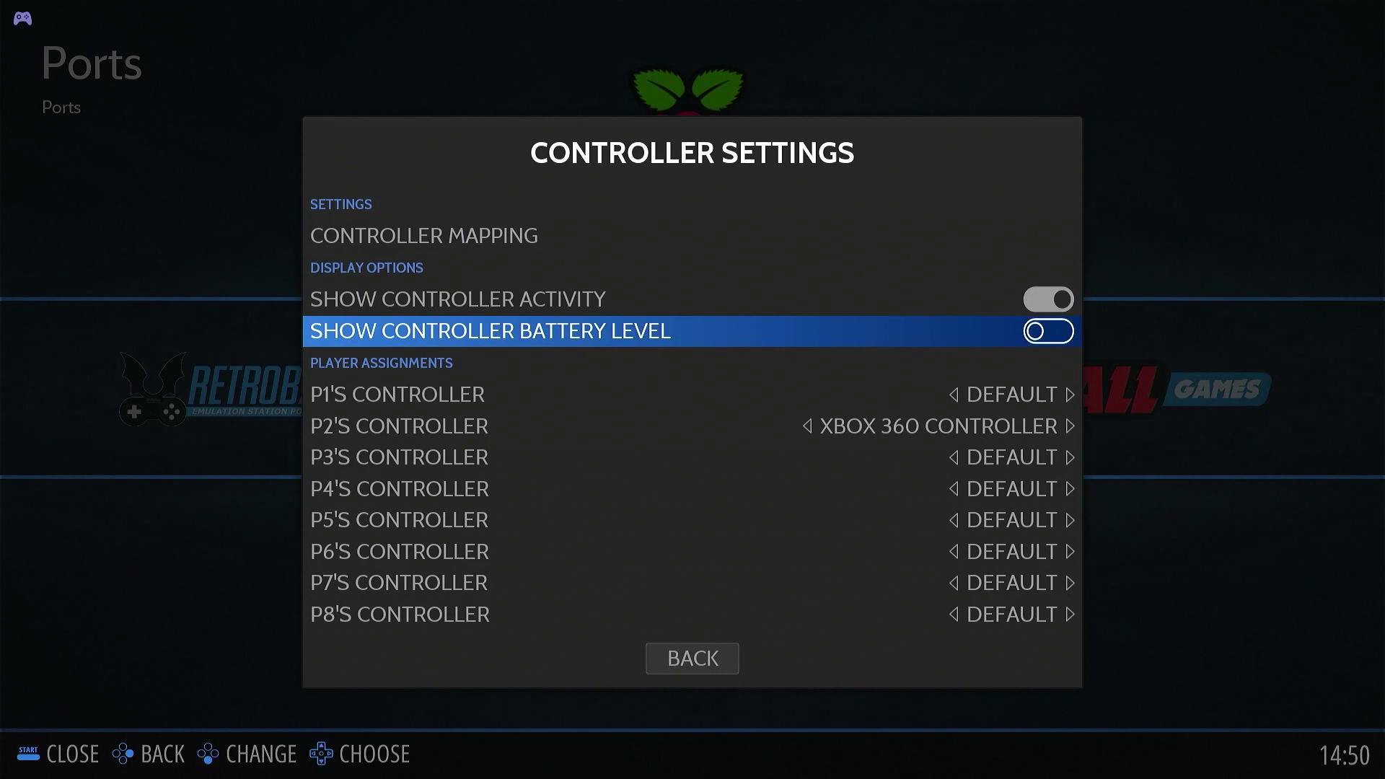
{"action": "key", "text": "Down"}
{"action": "key", "text": "Down"}
{"action": "key", "text": "Down"}
{"action": "key", "text": "Down"}
{"action": "key", "text": "Up"}
{"action": "key", "text": "Up"}
{"action": "key", "text": "Up"}
{"action": "key", "text": "Up"}
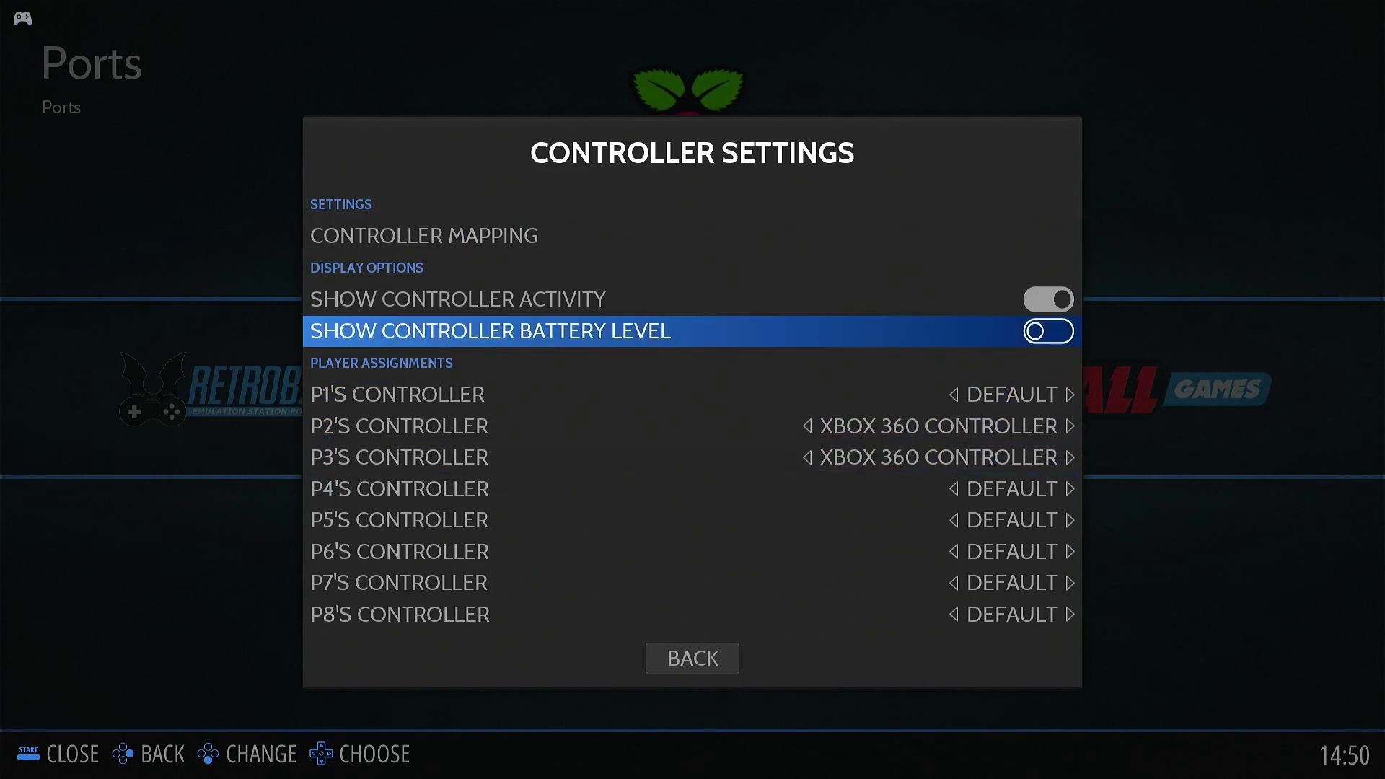
{"action": "key", "text": "Escape"}
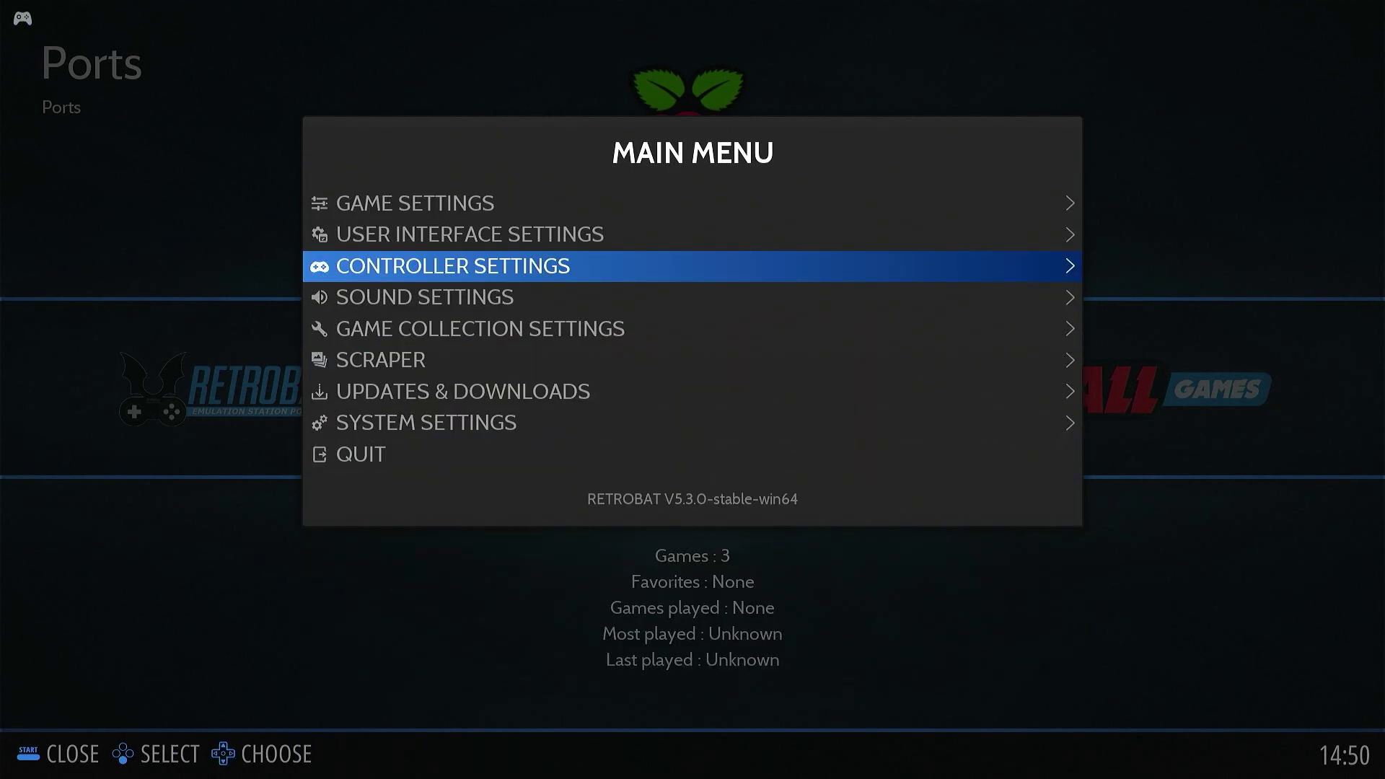
{"action": "key", "text": "Return"}
{"action": "key", "text": "Escape"}
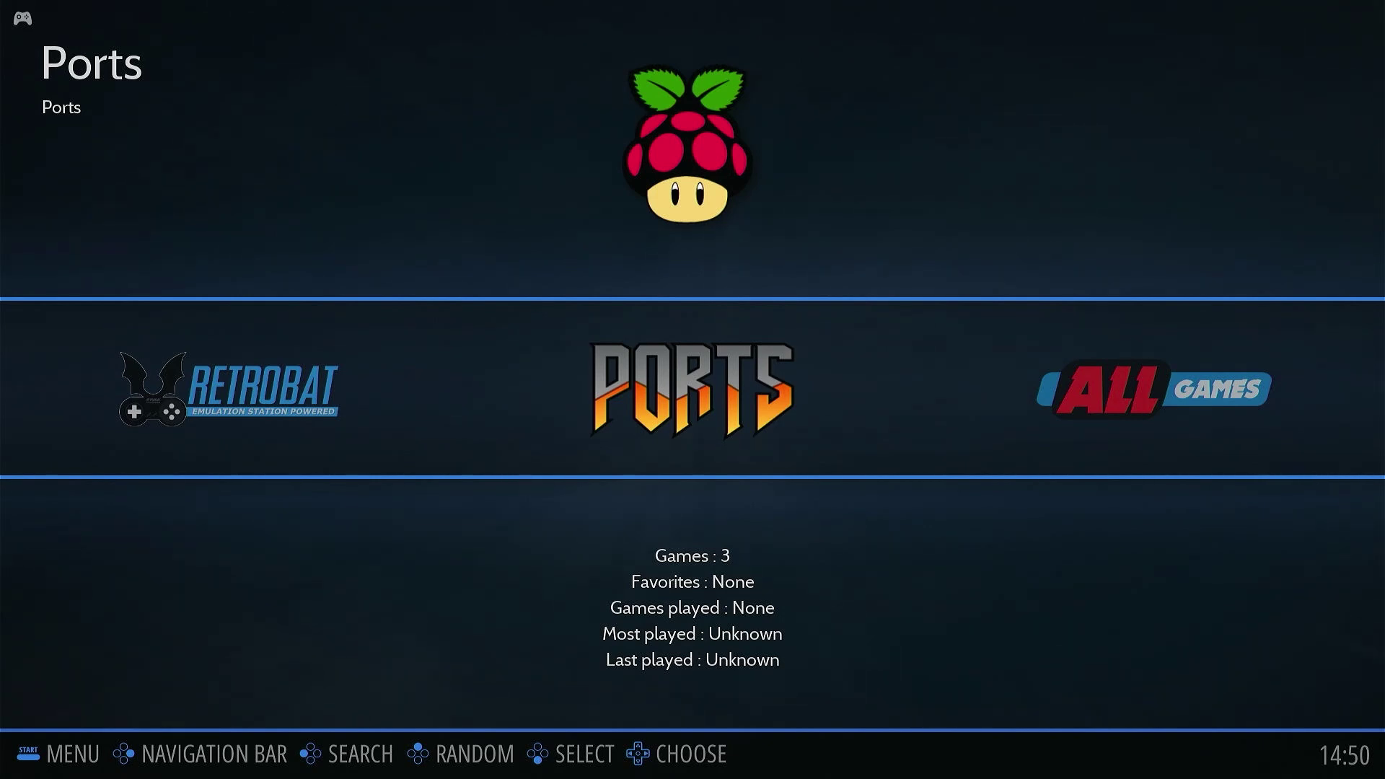
Step: Open RetroBat's main menu and go down to the Quit entry
{"action": "key", "text": "Escape"}
{"action": "key", "text": "Down"}
{"action": "key", "text": "Down"}
{"action": "key", "text": "Down"}
{"action": "key", "text": "Down"}
{"action": "key", "text": "Down"}
{"action": "key", "text": "Down"}
{"action": "key", "text": "Down"}
{"action": "key", "text": "Down"}
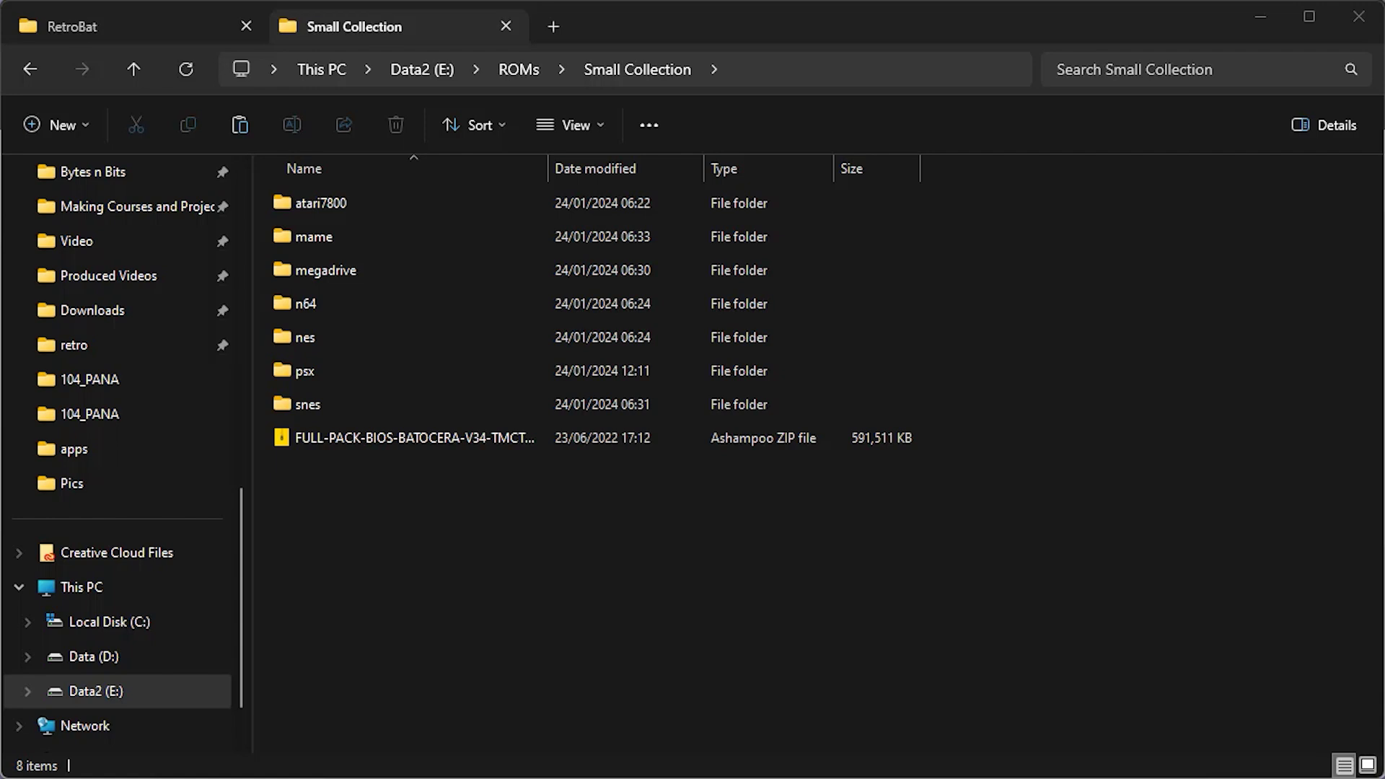
Step: Open the psx folder of the Small Collection ROMs on drive E in File Explorer
{"action": "left_click", "coordinate": [335, 376]}
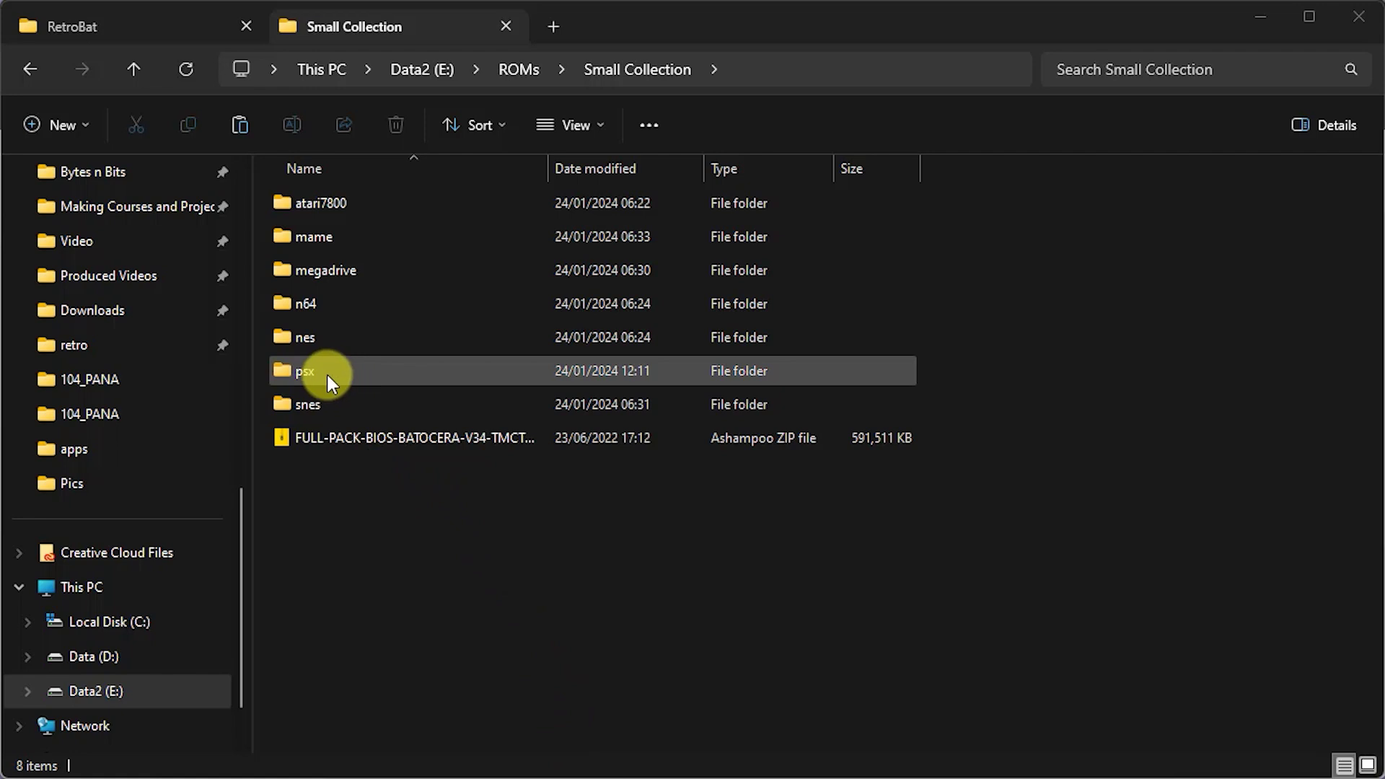
{"action": "double_click", "coordinate": [289, 372]}
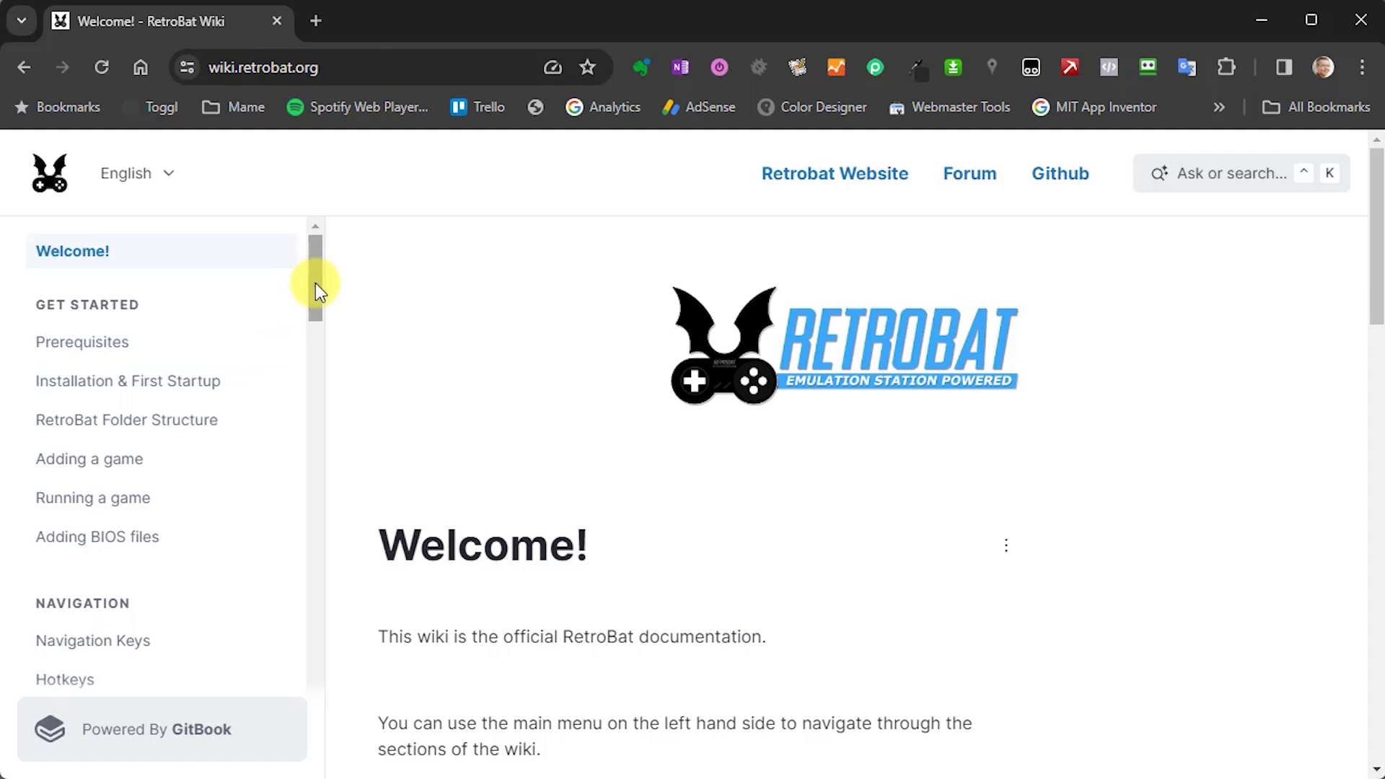
Step: Open the PlayStation page under Sony game consoles in the RetroBat wiki and read its games location and supported file extensions
{"action": "scroll", "coordinate": [314, 321], "scroll_direction": "down", "scroll_amount": 1}
{"action": "left_click_drag", "start_coordinate": [315, 321], "coordinate": [284, 544]}
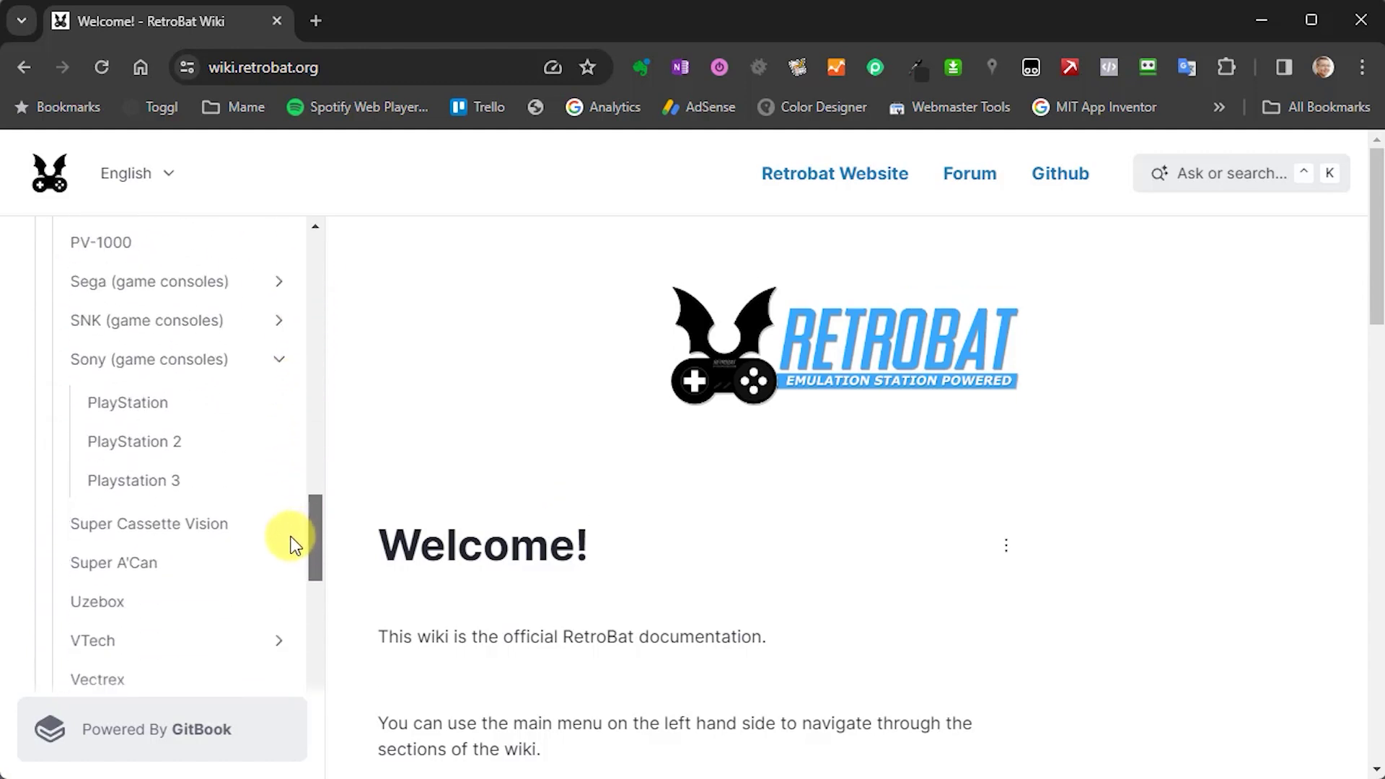
{"action": "left_click", "coordinate": [144, 398]}
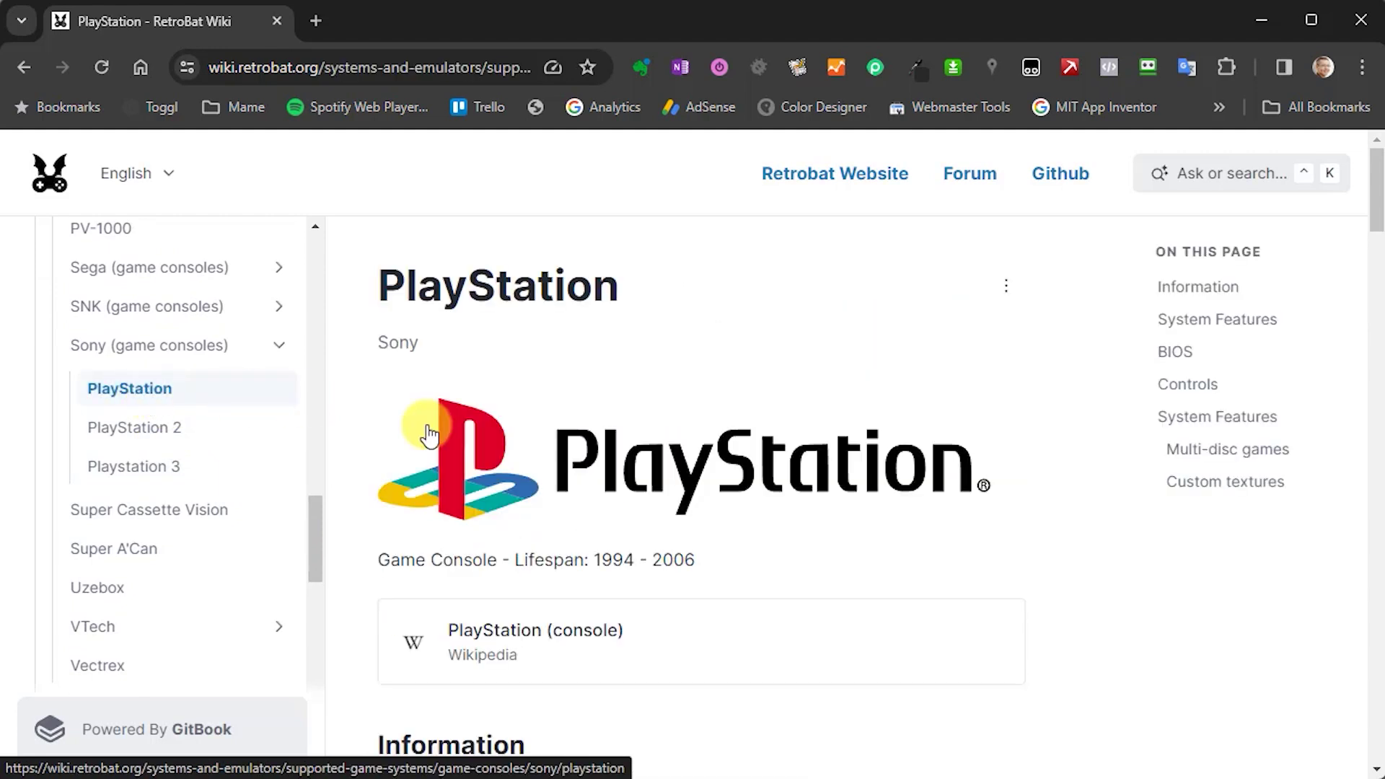
{"action": "scroll", "coordinate": [593, 442], "scroll_direction": "down", "scroll_amount": 8}
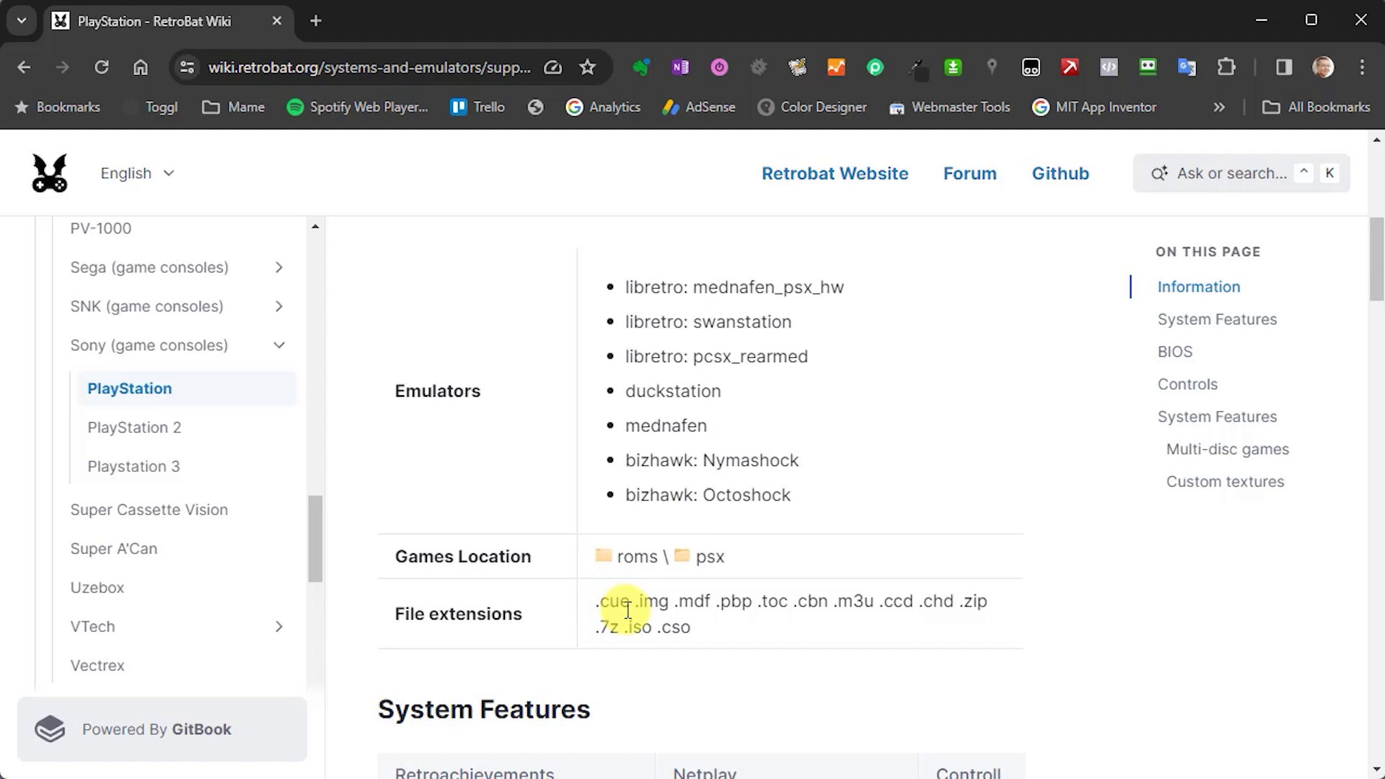
Step: Switch to File Explorer, go up from psx to Small Collection, and look inside the atari7800 folder
{"action": "key", "text": "alt+Tab"}
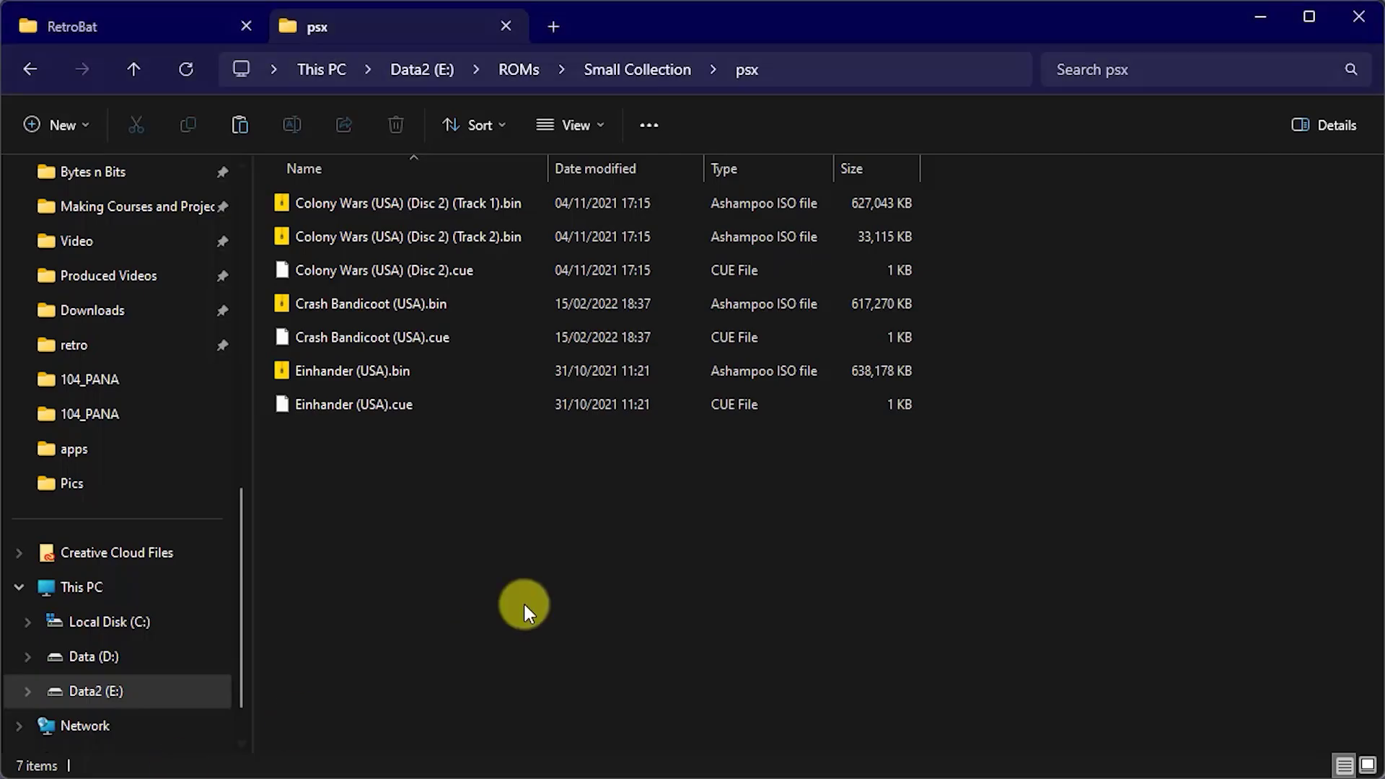
{"action": "left_click", "coordinate": [137, 68]}
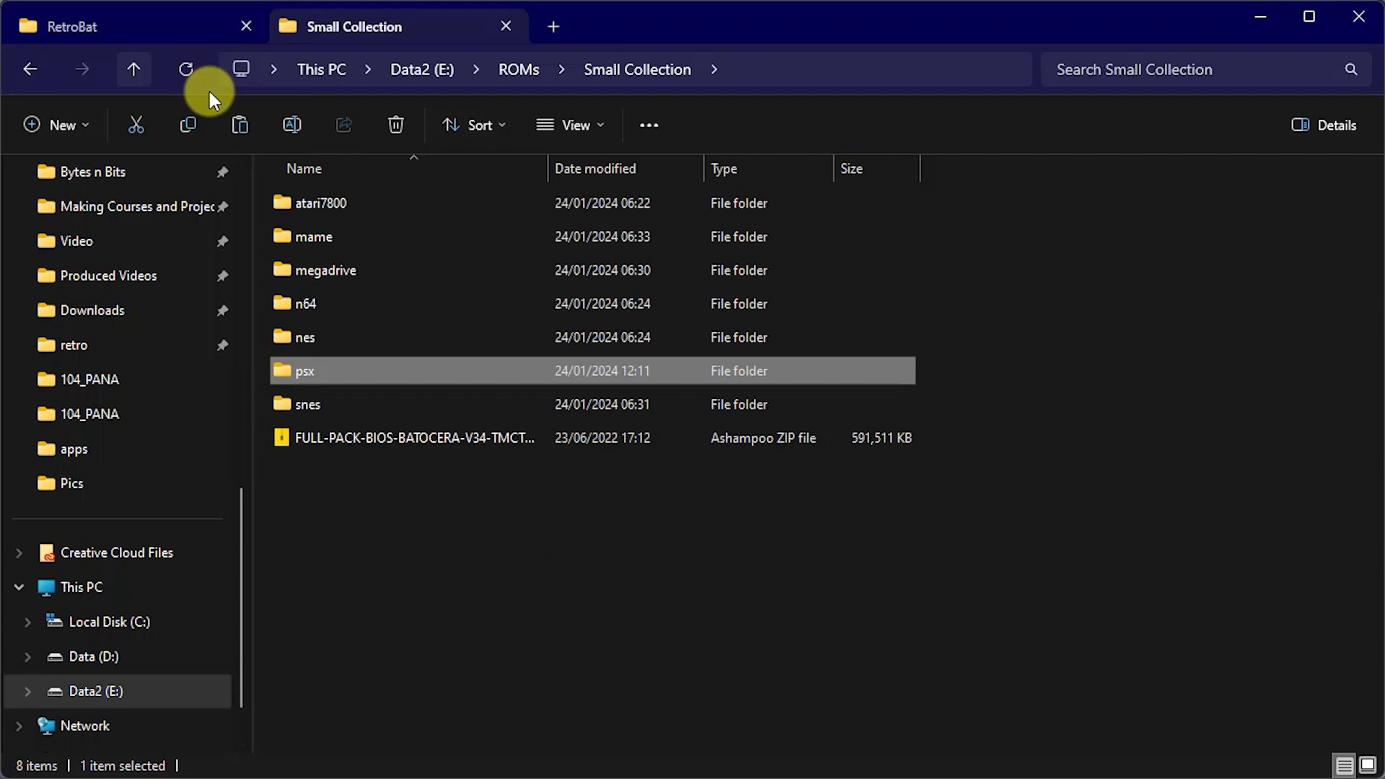
{"action": "double_click", "coordinate": [319, 195]}
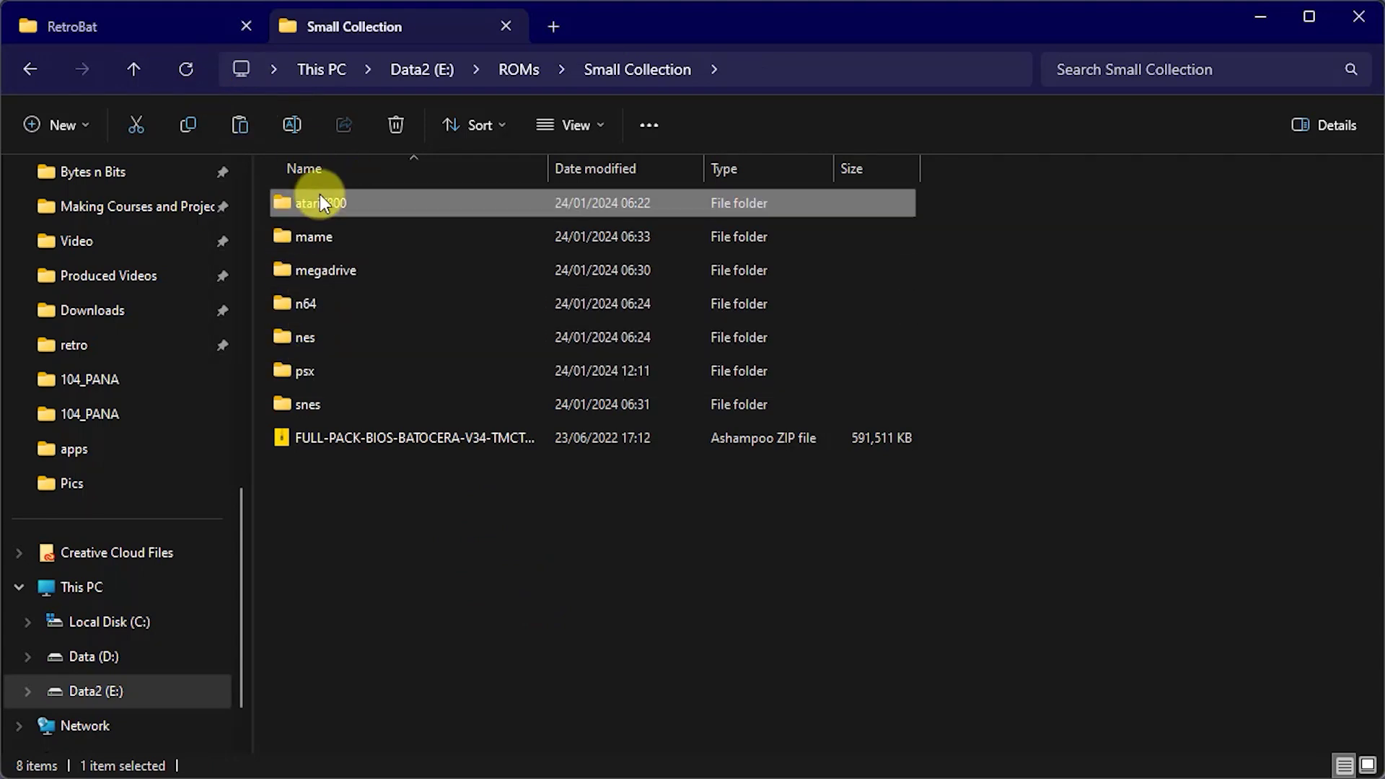
Step: Look over the contents of the RetroBat installation folder and open its roms folder
{"action": "left_click", "coordinate": [114, 28]}
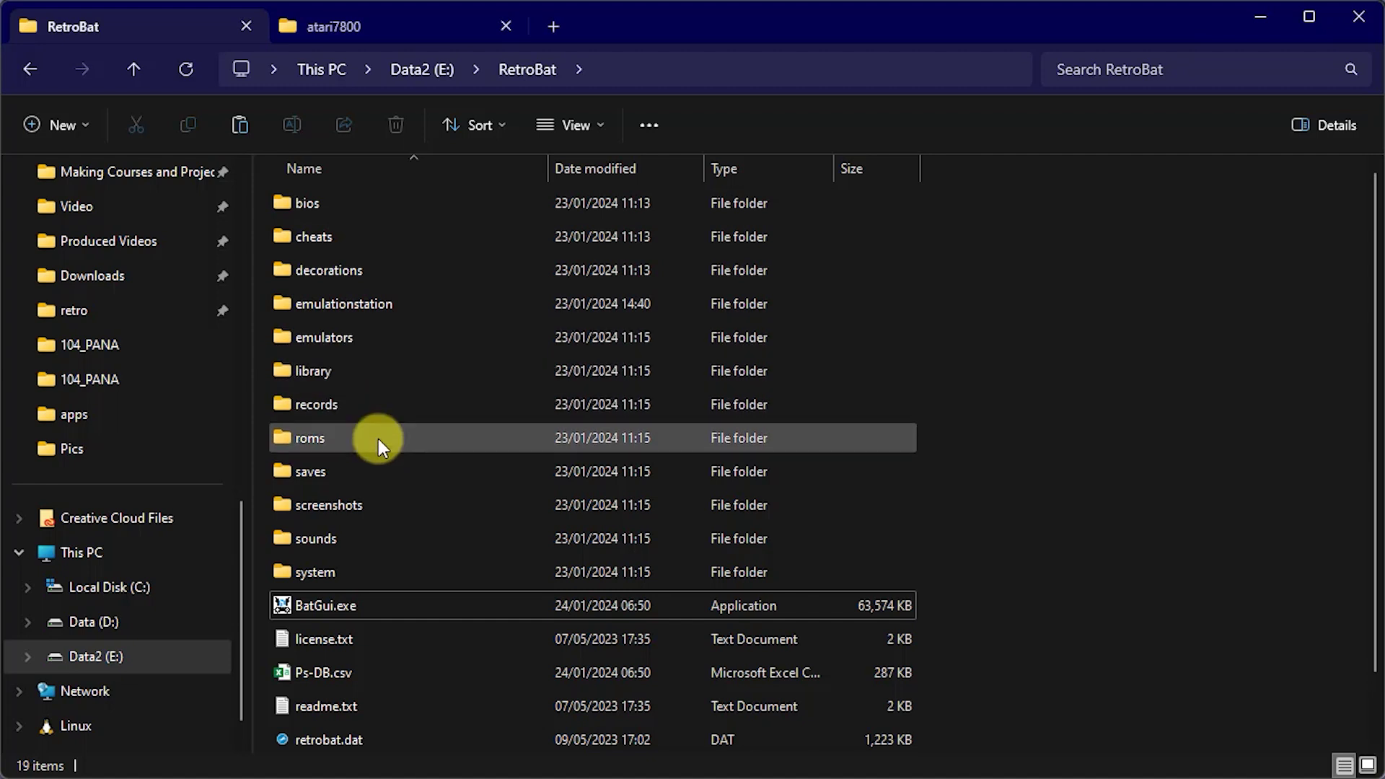
{"action": "scroll", "coordinate": [377, 447], "scroll_direction": "down", "scroll_amount": 1}
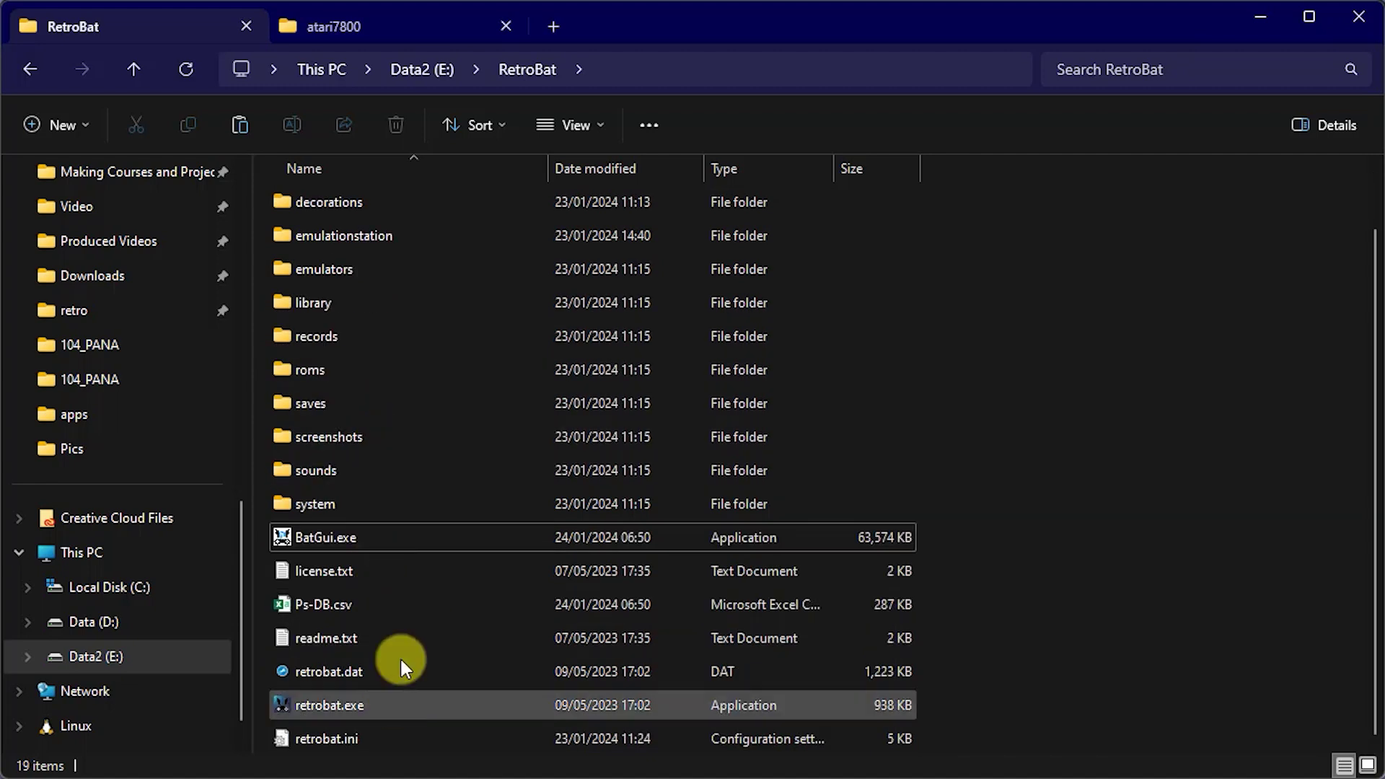
{"action": "scroll", "coordinate": [412, 485], "scroll_direction": "up", "scroll_amount": 1}
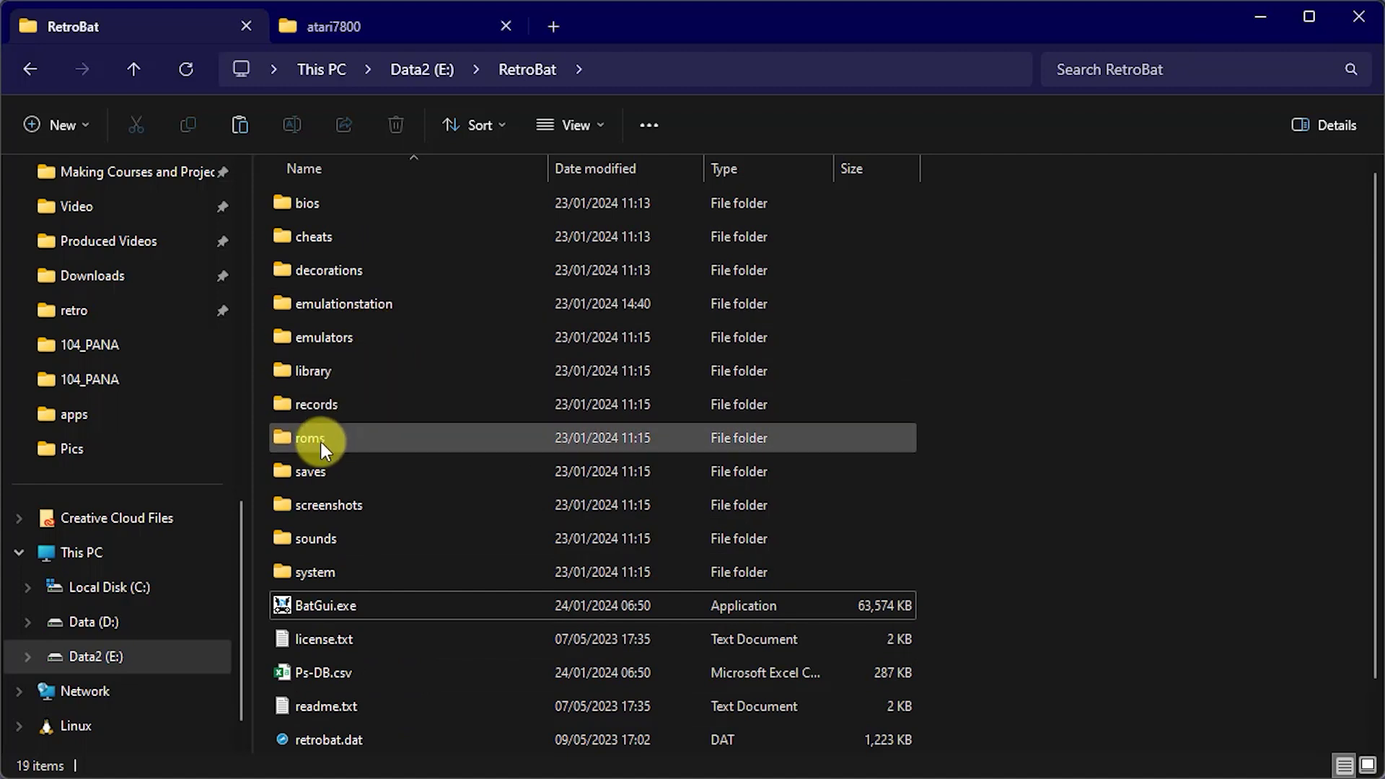
{"action": "double_click", "coordinate": [284, 434]}
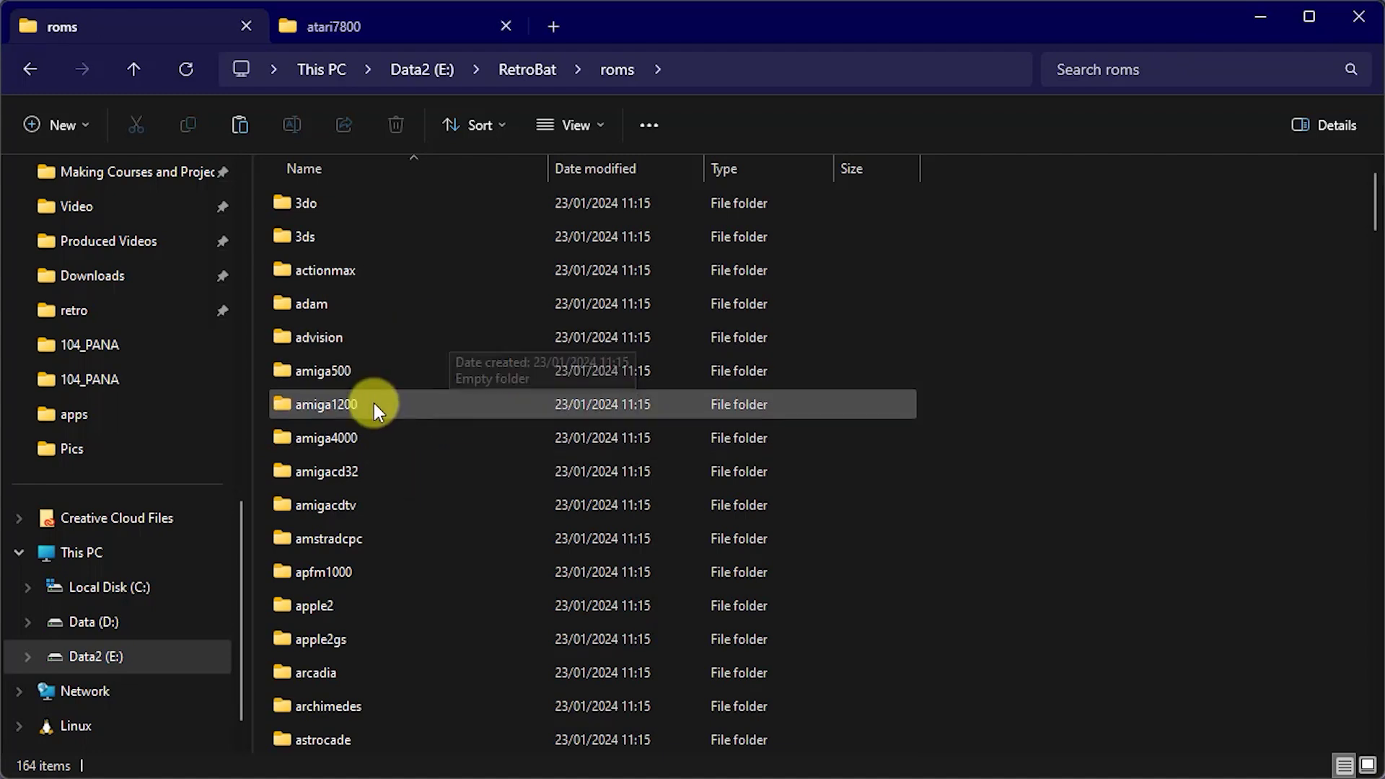
Step: Find the atari7800 folder within RetroBat's roms, check its contents, and return to the roms folder
{"action": "scroll", "coordinate": [374, 404], "scroll_direction": "down", "scroll_amount": 2}
{"action": "scroll", "coordinate": [374, 404], "scroll_direction": "down", "scroll_amount": 3}
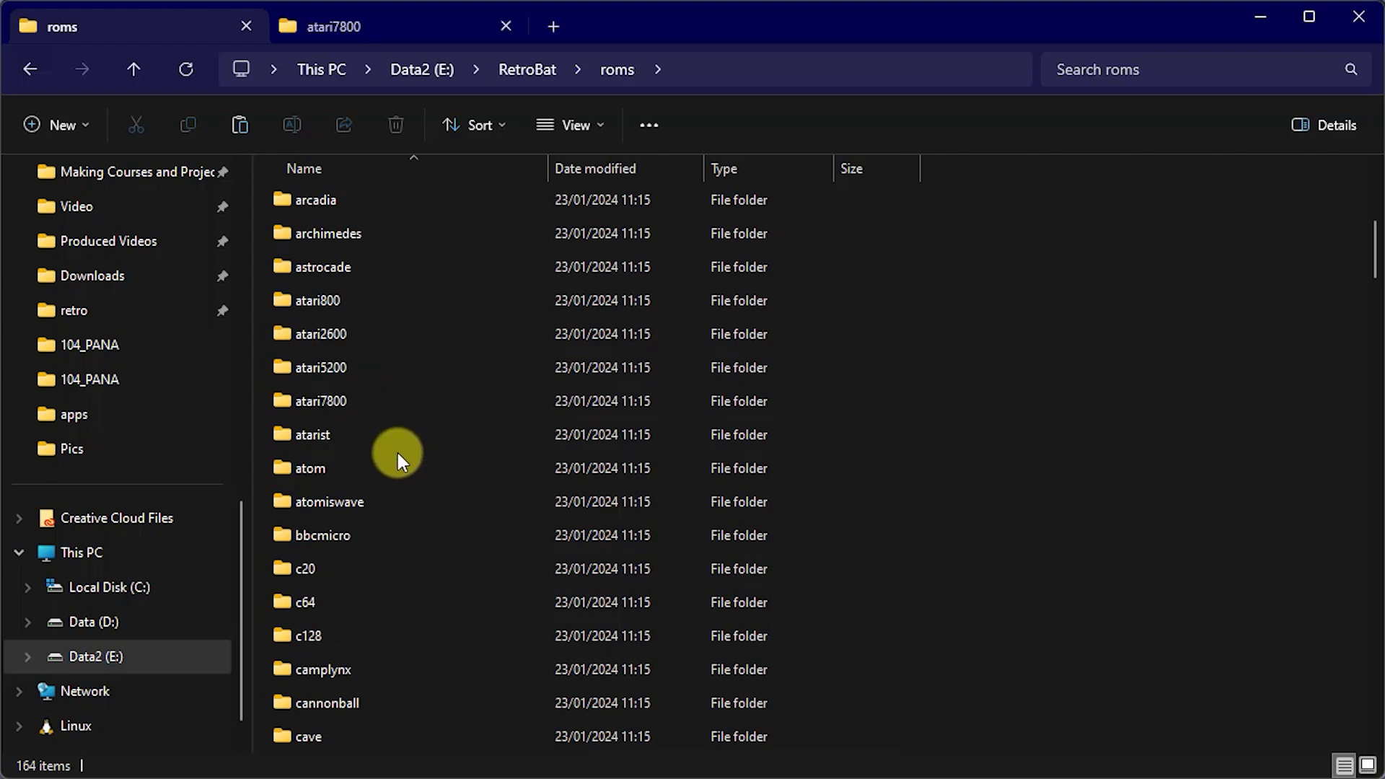
{"action": "double_click", "coordinate": [335, 405]}
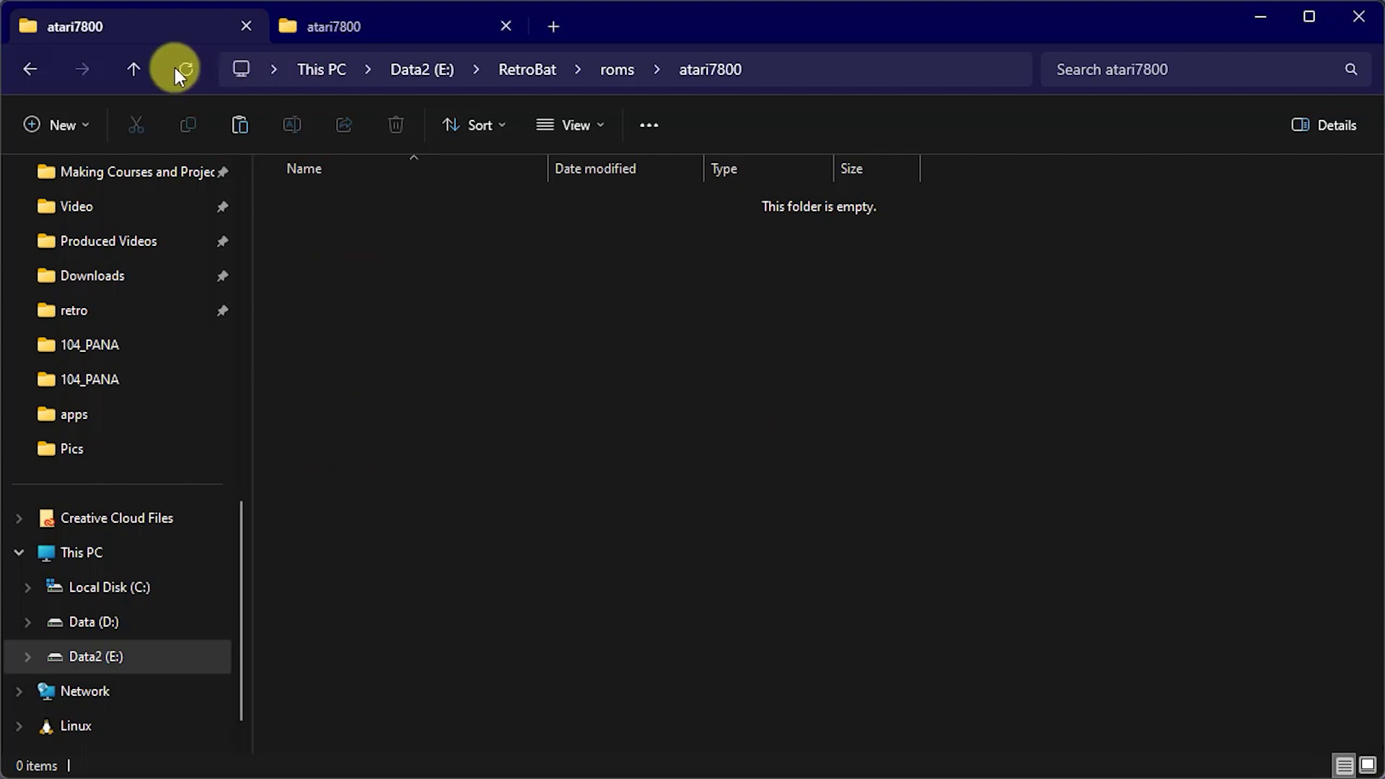
{"action": "left_click", "coordinate": [129, 65]}
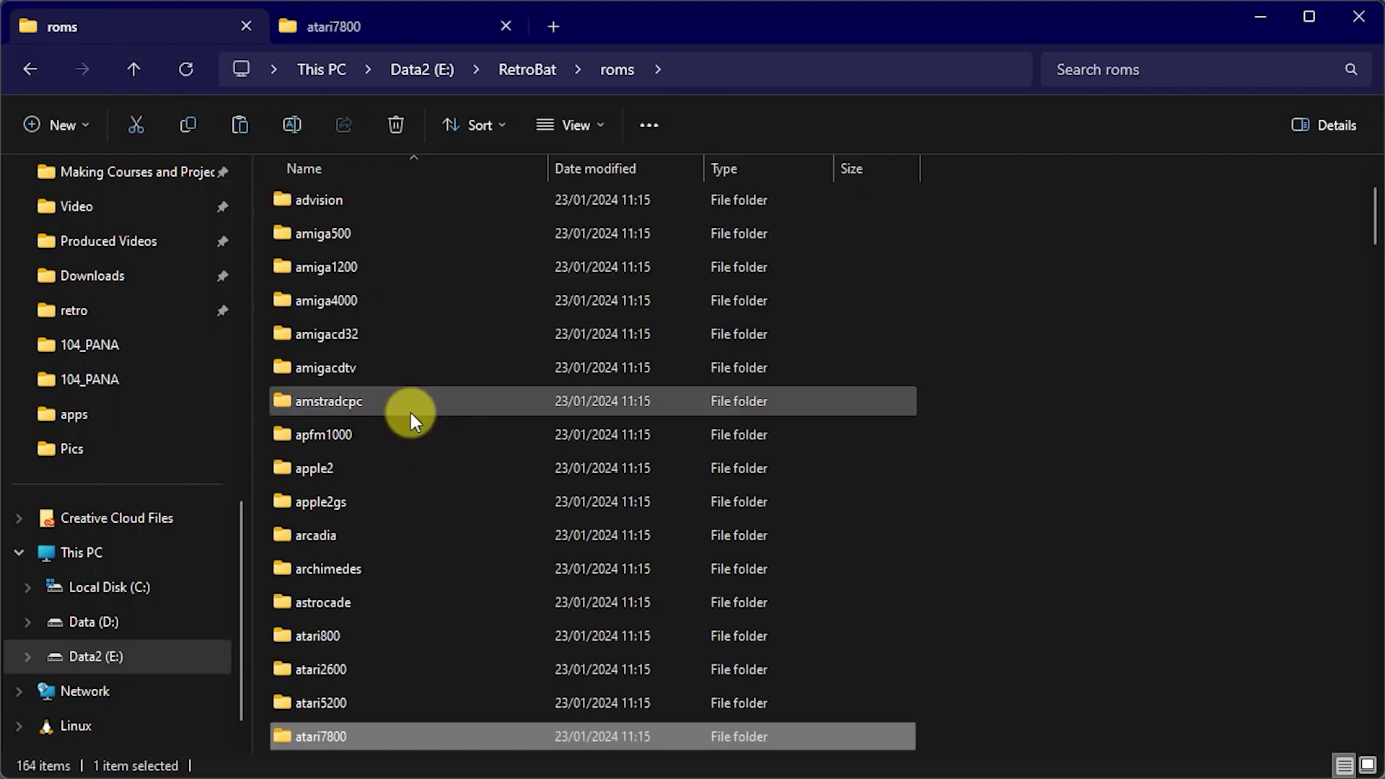
Step: Copy the system folders atari7800 through snes from Small Collection into RetroBat's roms folder, skipping files with the same names
{"action": "left_click", "coordinate": [357, 26]}
{"action": "left_click", "coordinate": [133, 66]}
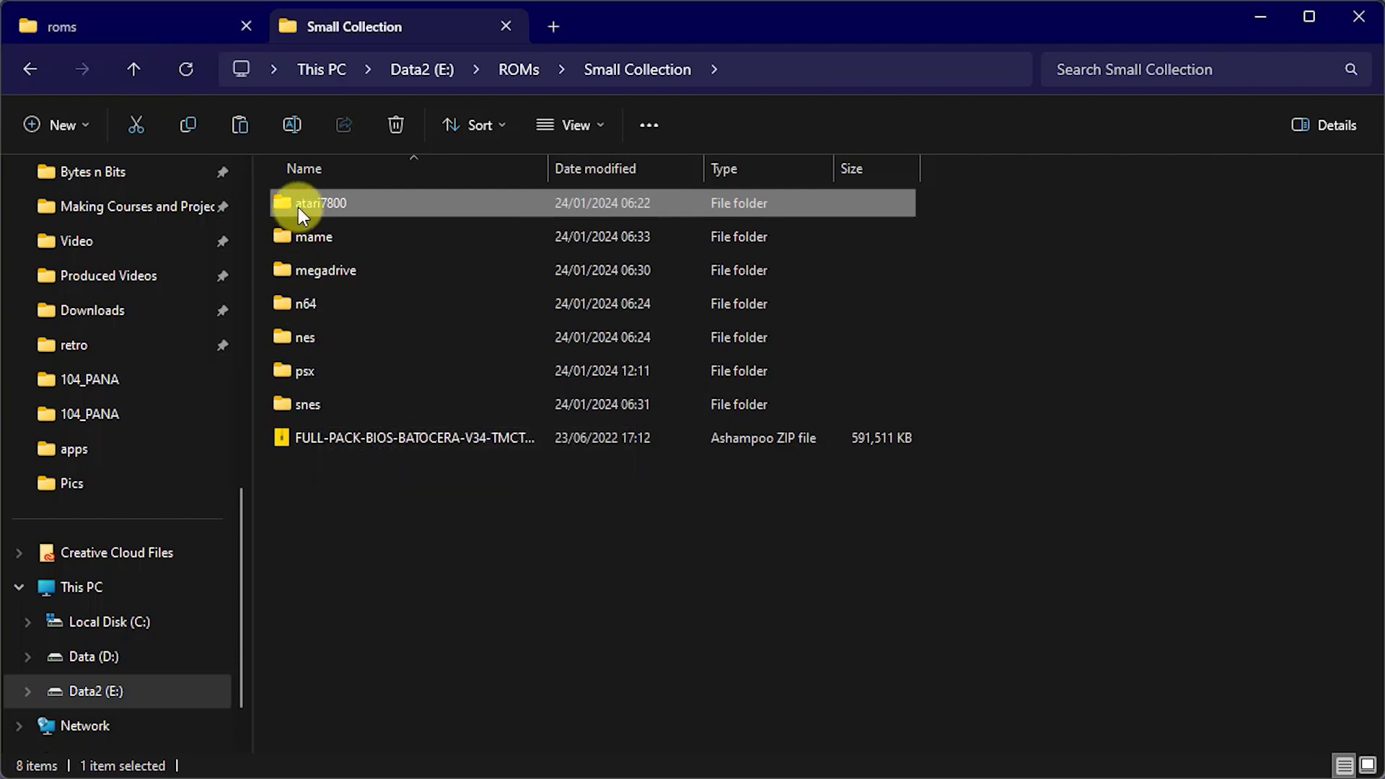
{"action": "left_click", "coordinate": [309, 404], "text": "shift"}
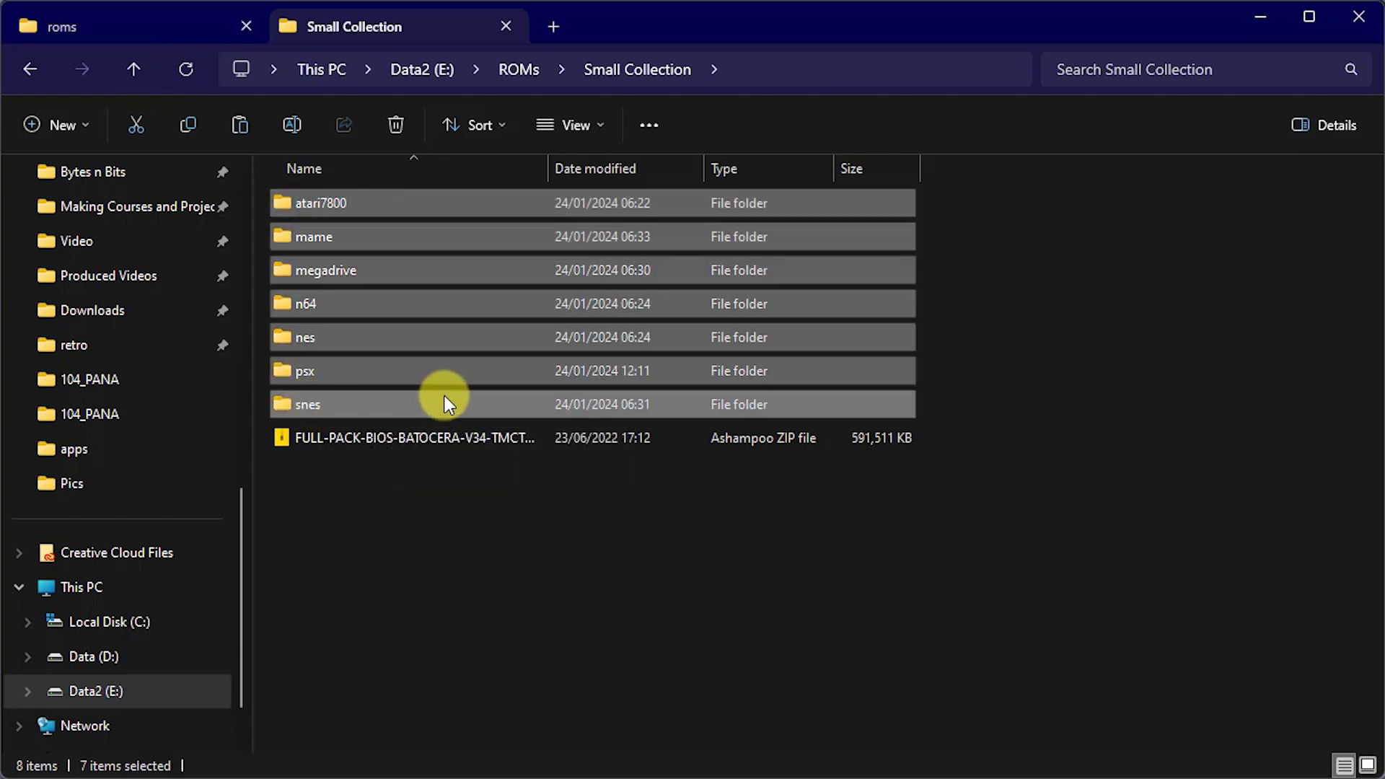
{"action": "left_click", "coordinate": [106, 29]}
{"action": "left_click", "coordinate": [1228, 432]}
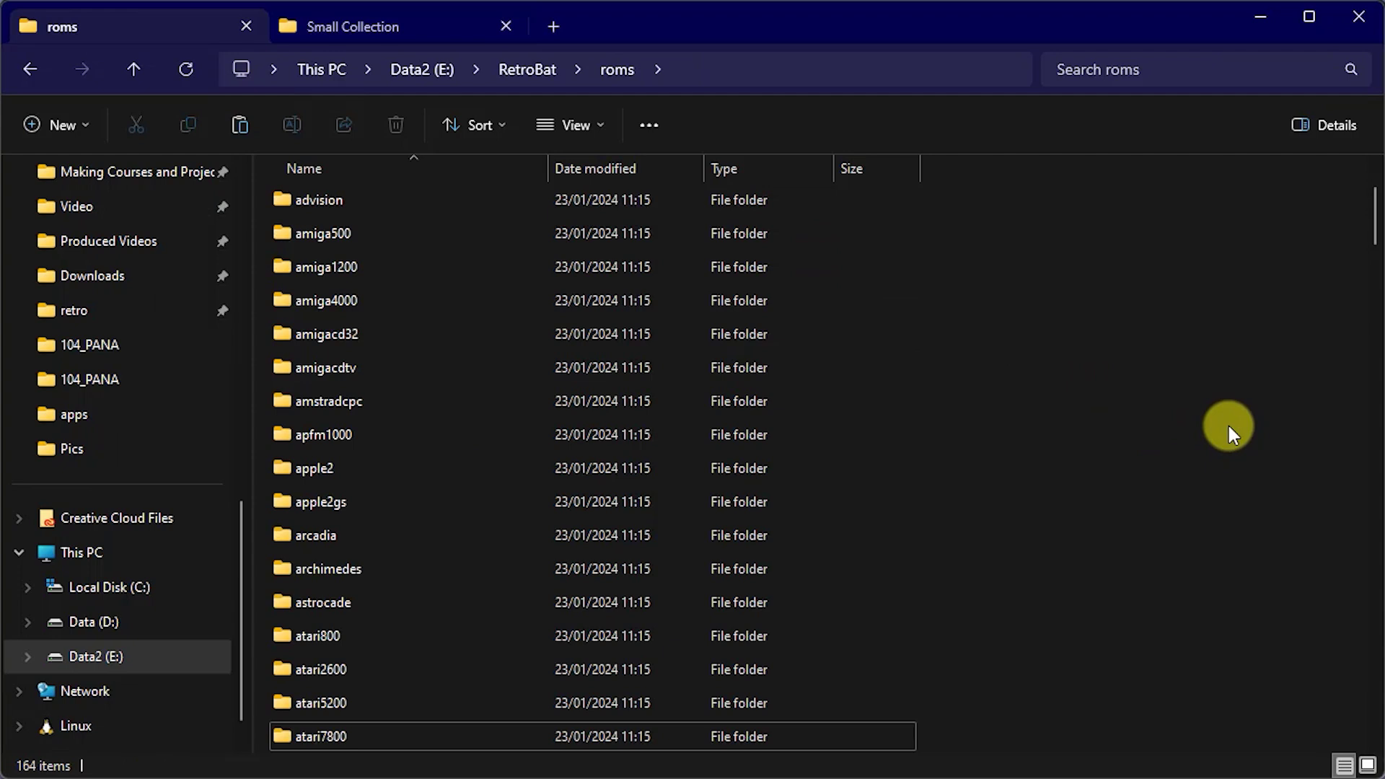
{"action": "key", "text": "ctrl+v"}
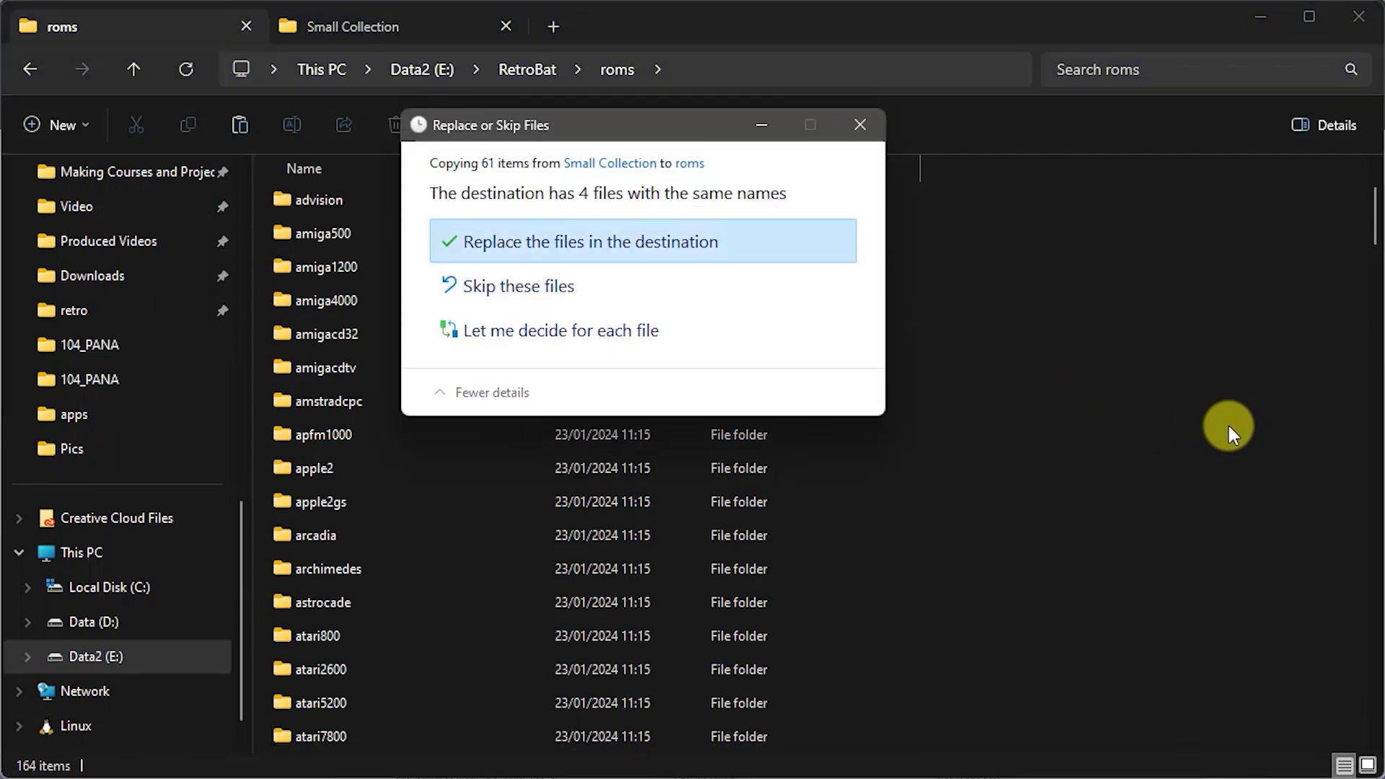
{"action": "left_click", "coordinate": [508, 288]}
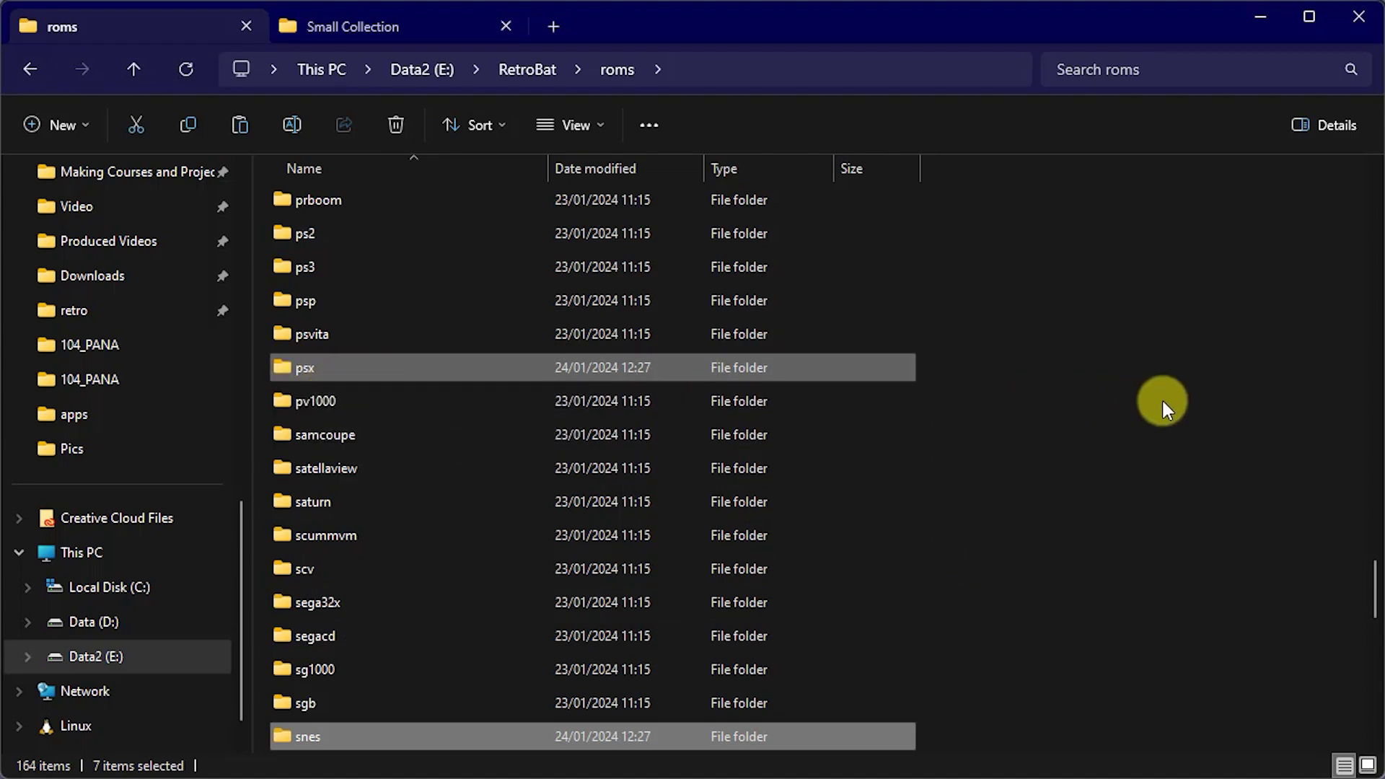
Step: Check the copied games in RetroBat's psx folder, return to roms, and look through the other system folders
{"action": "left_click", "coordinate": [998, 388]}
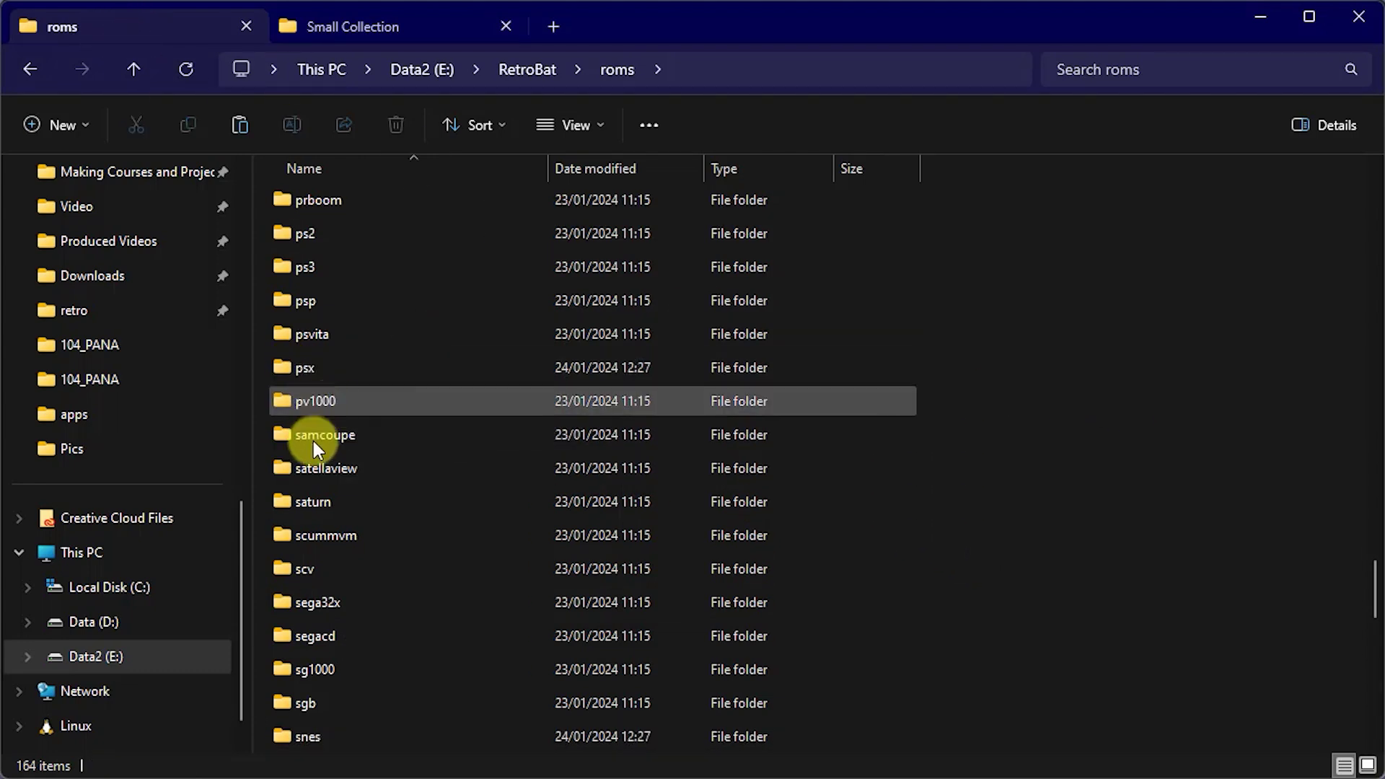
{"action": "left_click", "coordinate": [283, 365]}
{"action": "double_click", "coordinate": [282, 365]}
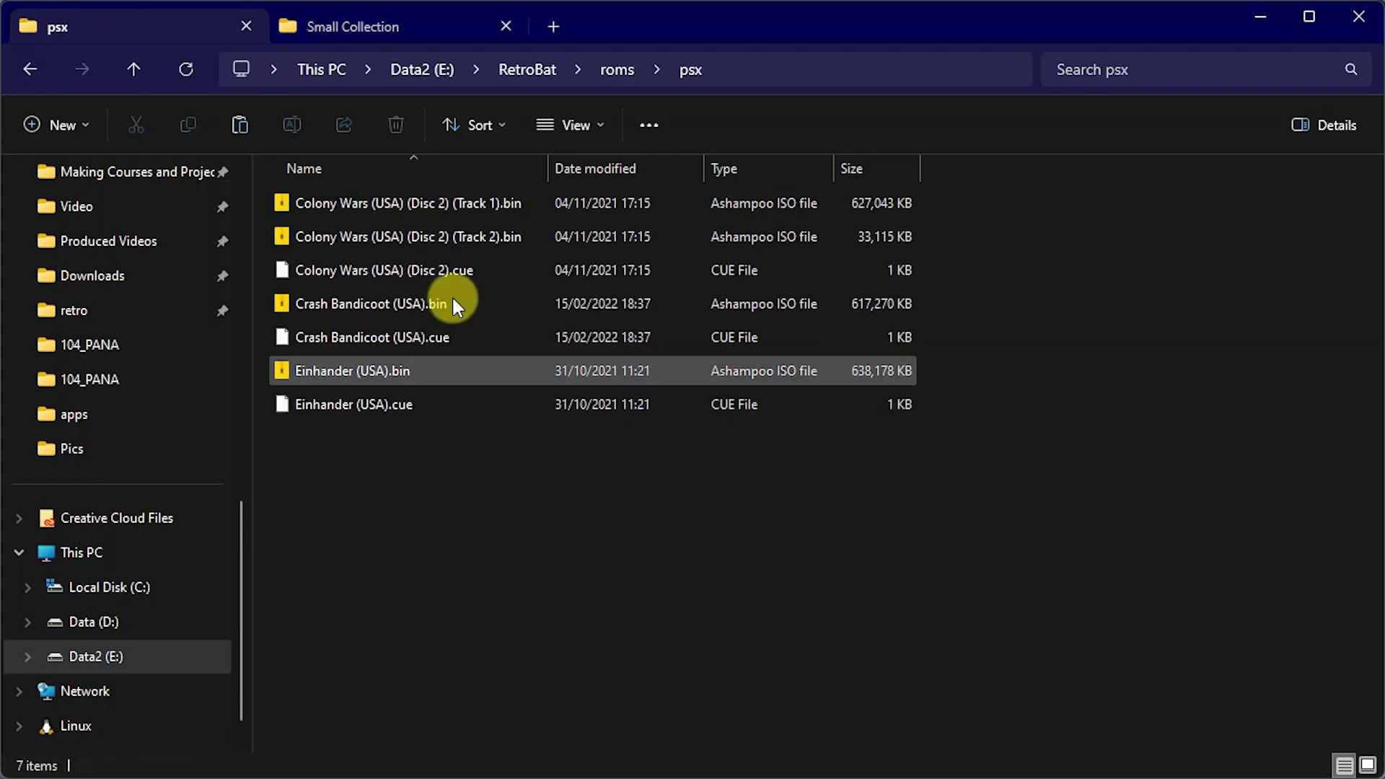
{"action": "left_click", "coordinate": [134, 70]}
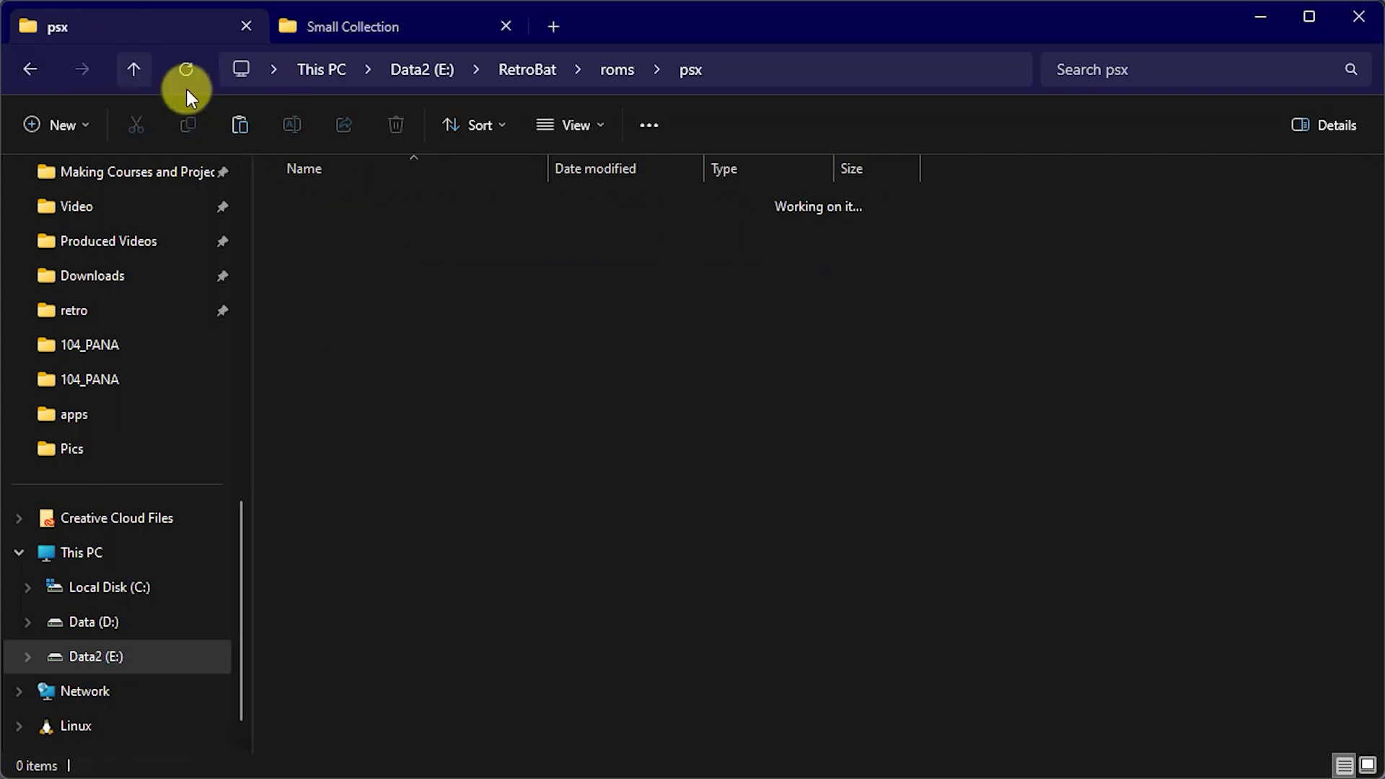
{"action": "mouse_move", "coordinate": [416, 434]}
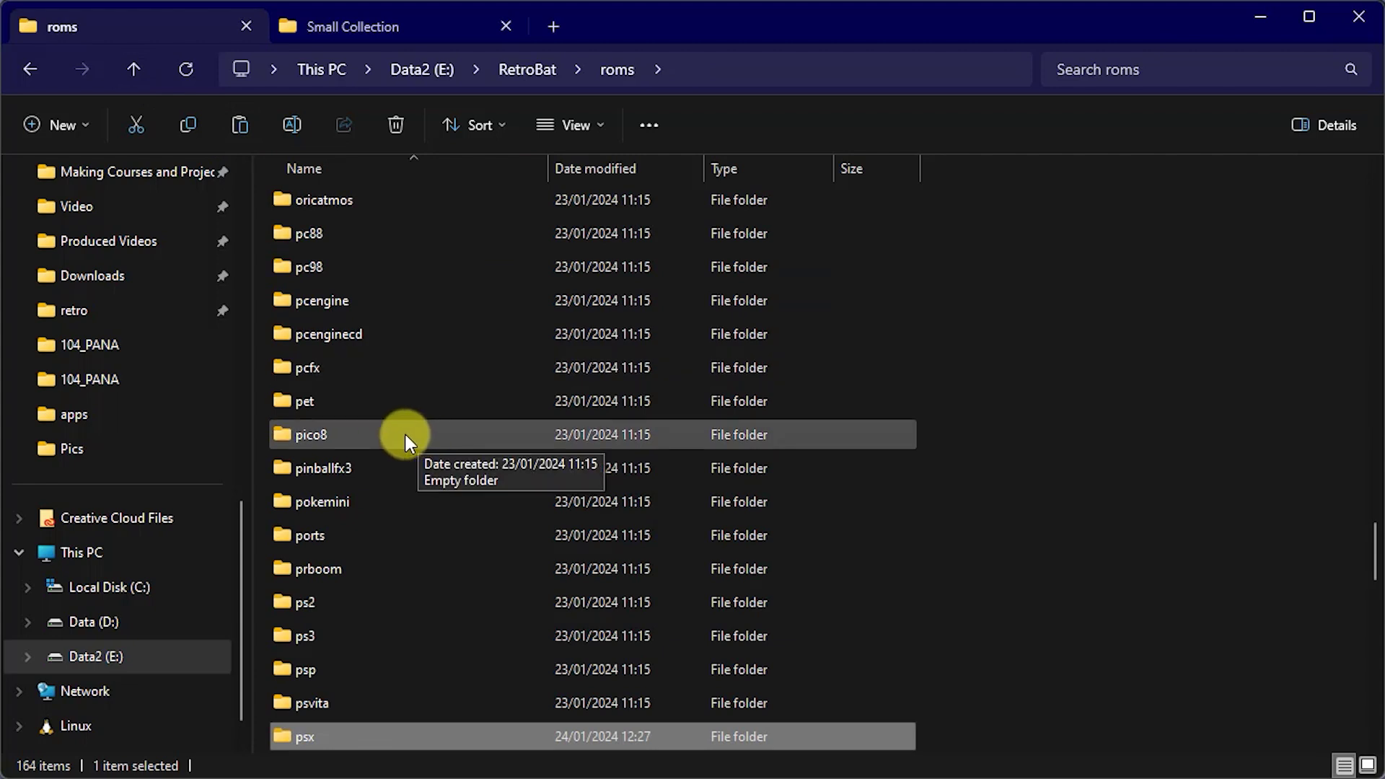
{"action": "scroll", "coordinate": [405, 435], "scroll_direction": "up", "scroll_amount": 7}
{"action": "scroll", "coordinate": [404, 434], "scroll_direction": "up", "scroll_amount": 20}
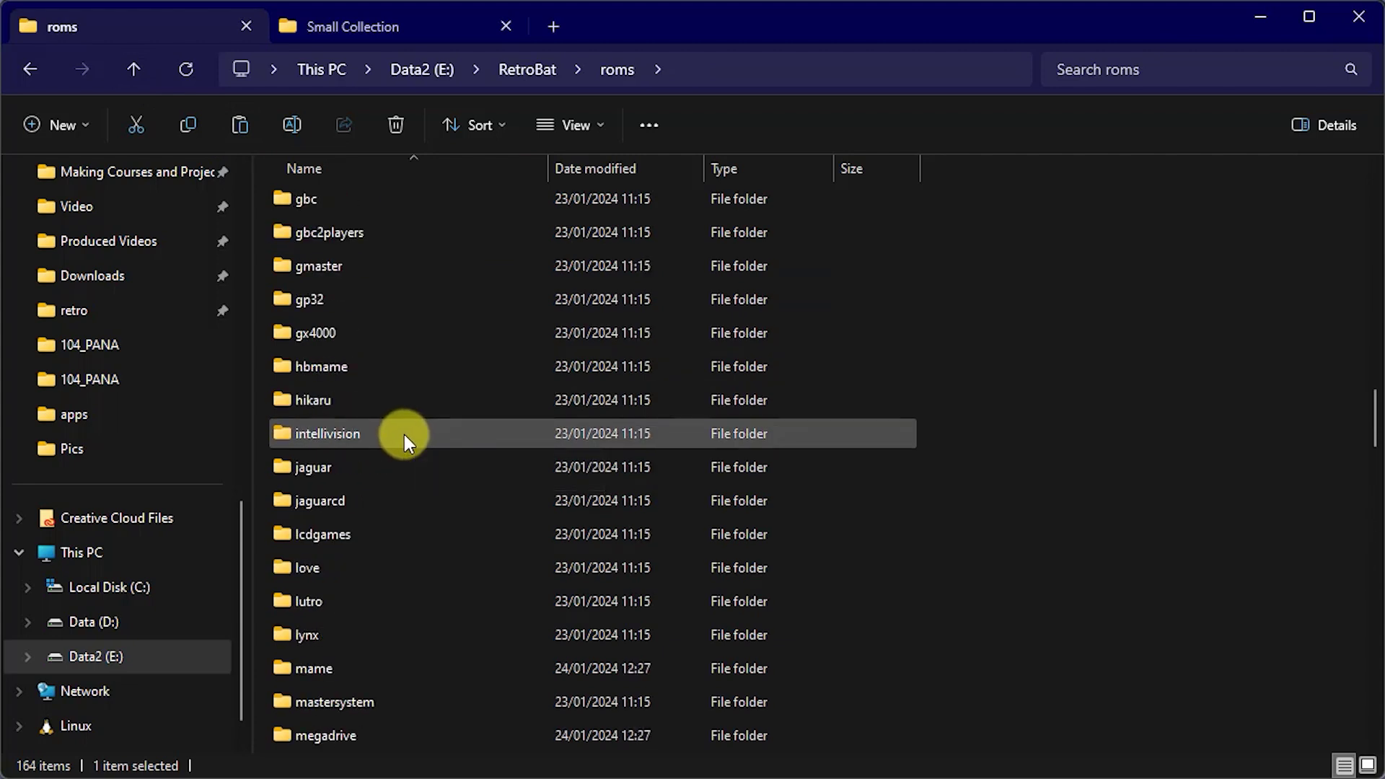
{"action": "scroll", "coordinate": [403, 436], "scroll_direction": "up", "scroll_amount": 3}
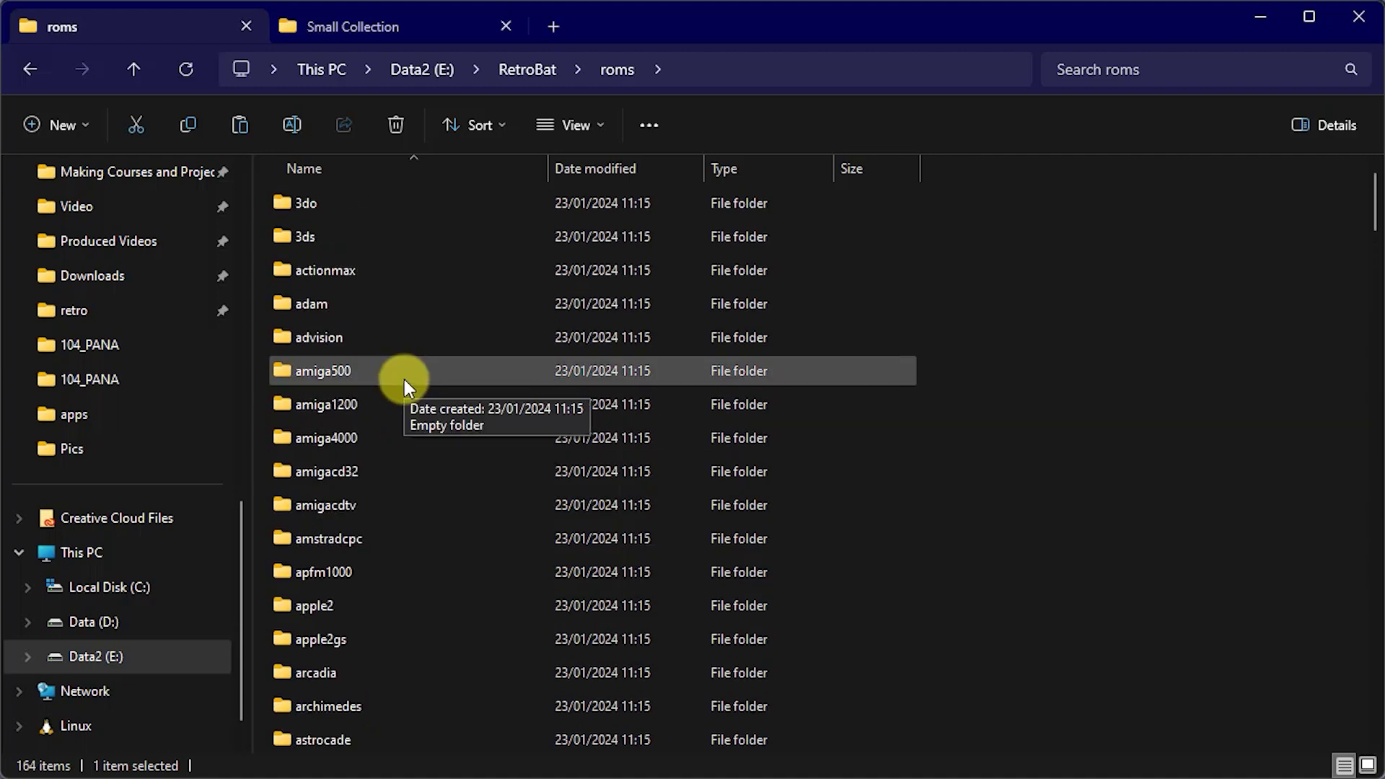
Step: Clear the folder selection in Small Collection and go from roms up to the main RetroBat folder
{"action": "left_click", "coordinate": [374, 26]}
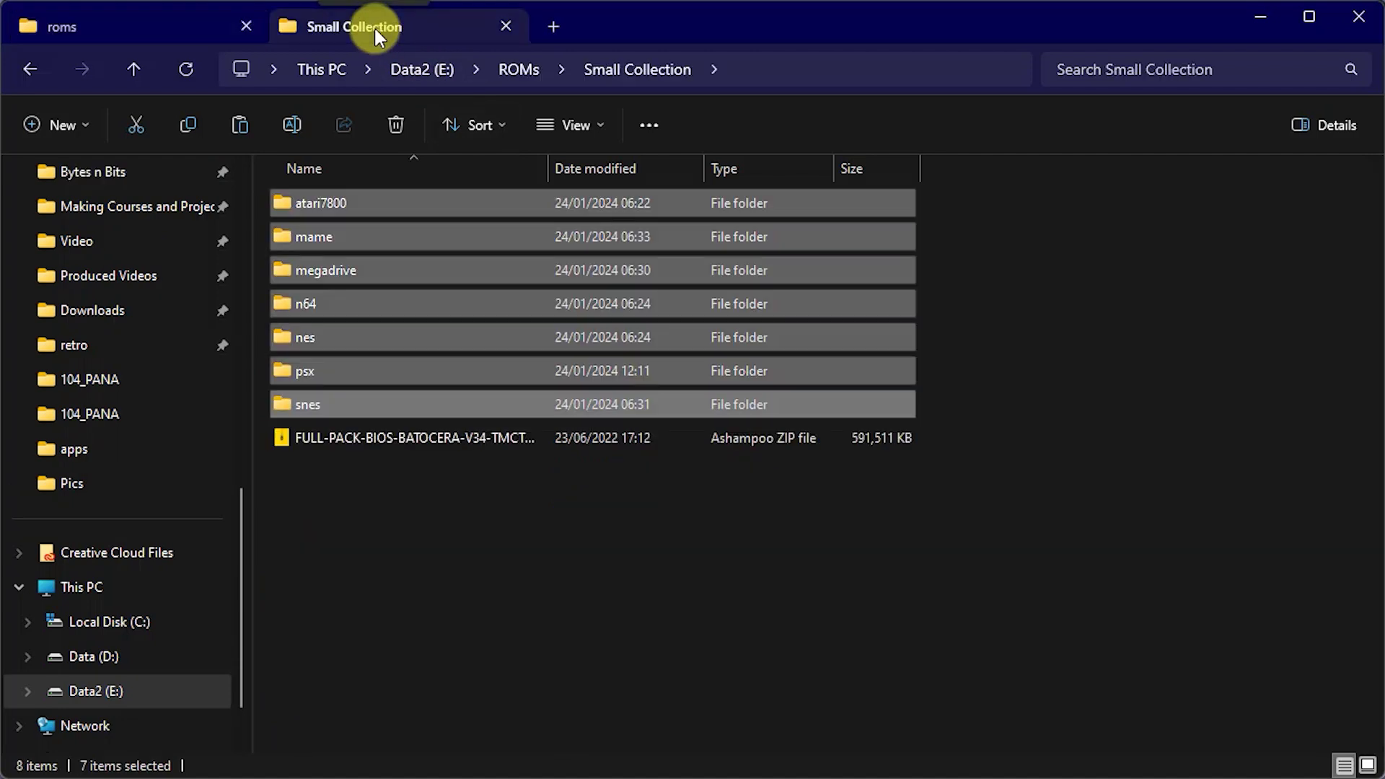
{"action": "left_click", "coordinate": [422, 508]}
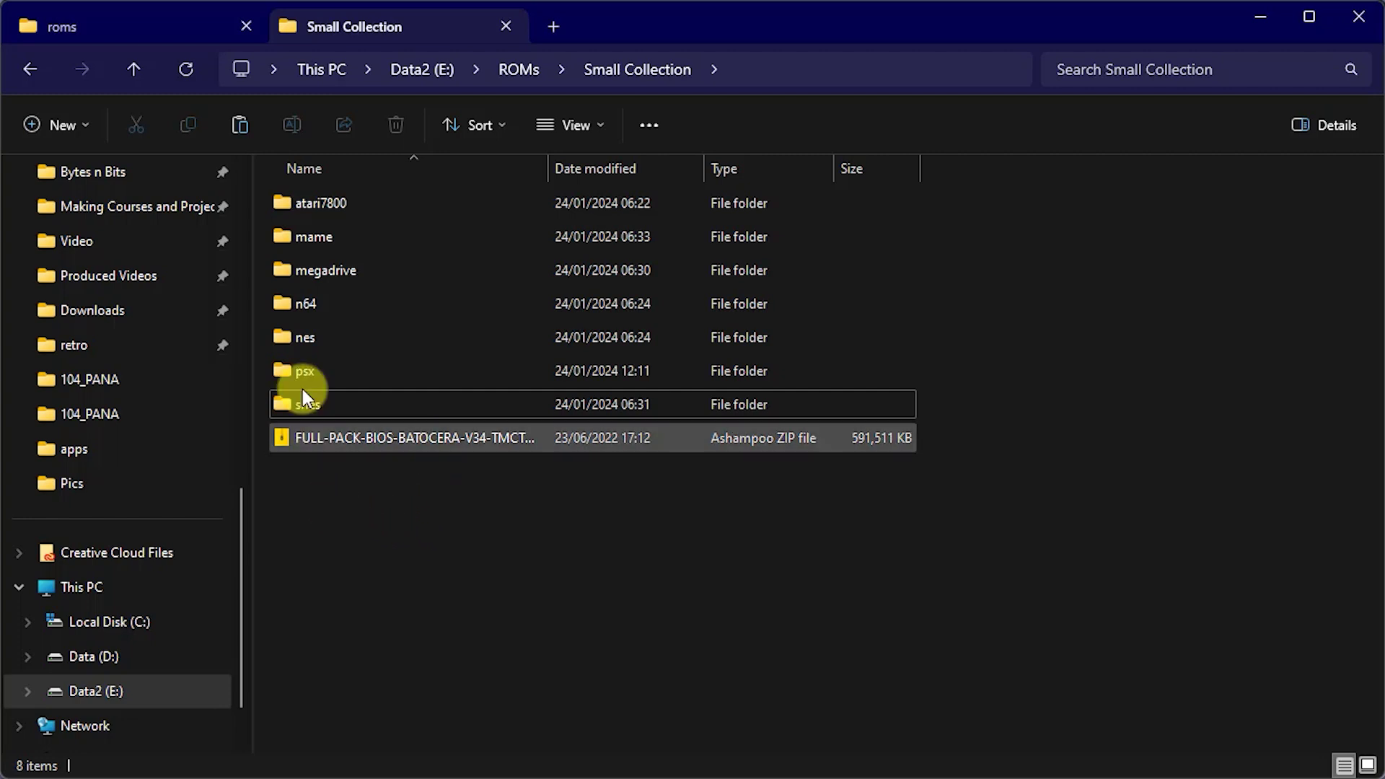
{"action": "left_click", "coordinate": [93, 29]}
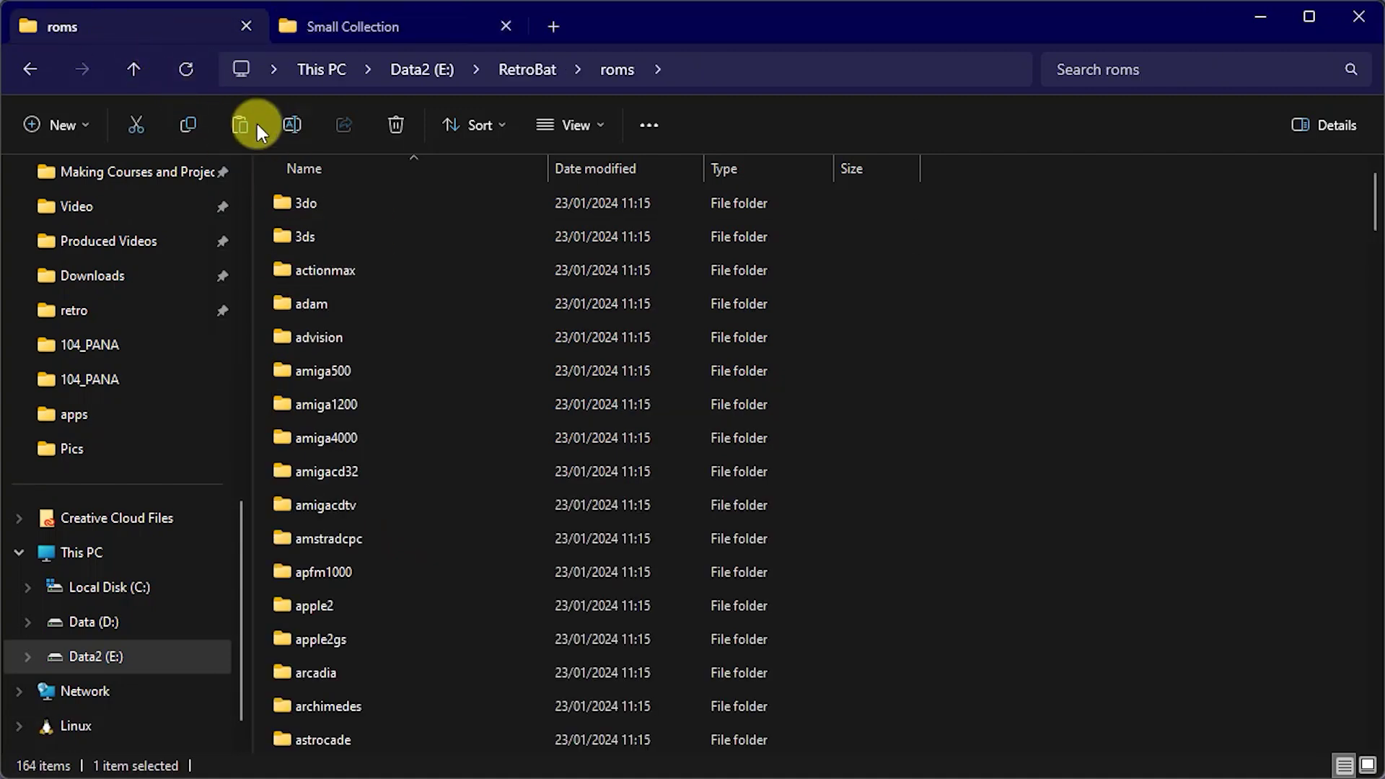
{"action": "left_click", "coordinate": [133, 70]}
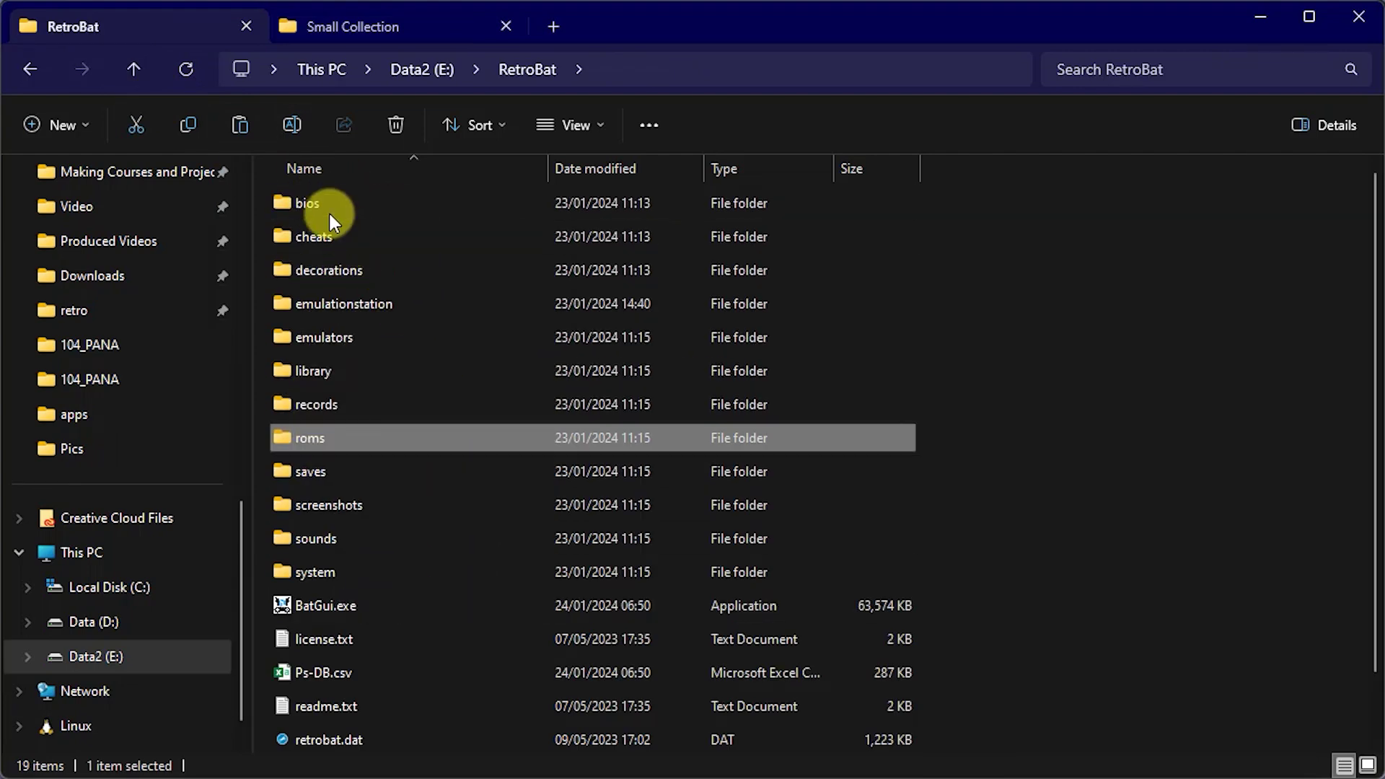
{"action": "mouse_move", "coordinate": [318, 206]}
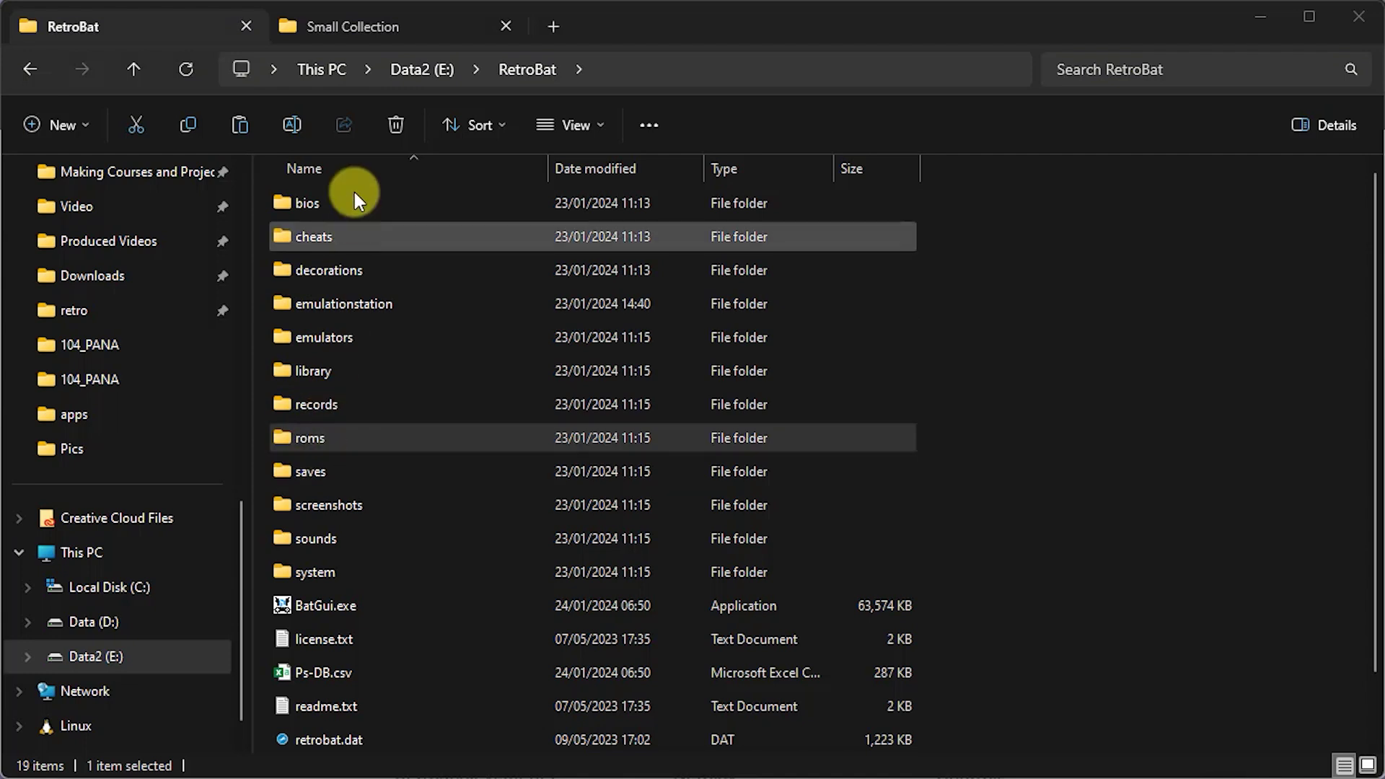
Step: Open FULL-PACK-BIOS-BATOCERA-V34-TMCTV.zip from Small Collection, examine its bios folder, and return to the archive's top level
{"action": "left_click", "coordinate": [349, 32]}
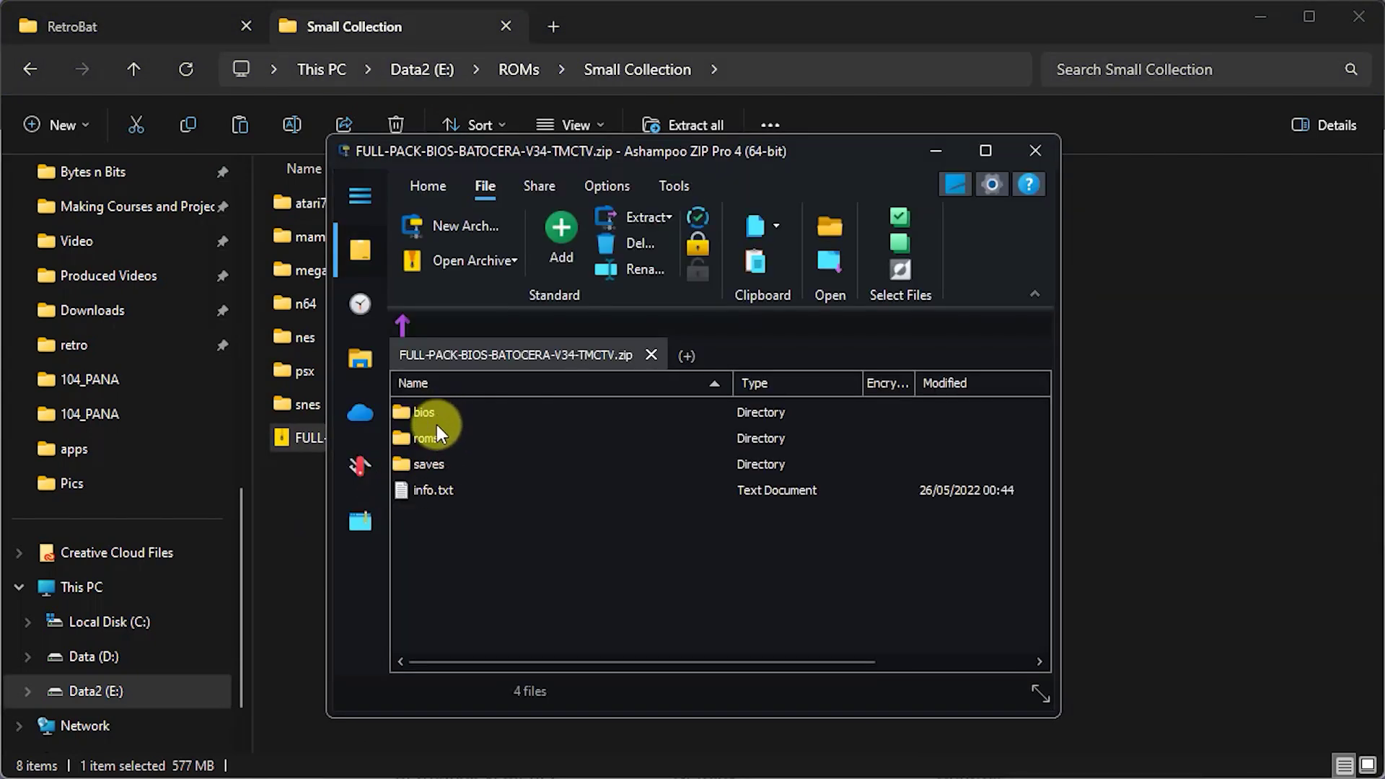
{"action": "double_click", "coordinate": [408, 414]}
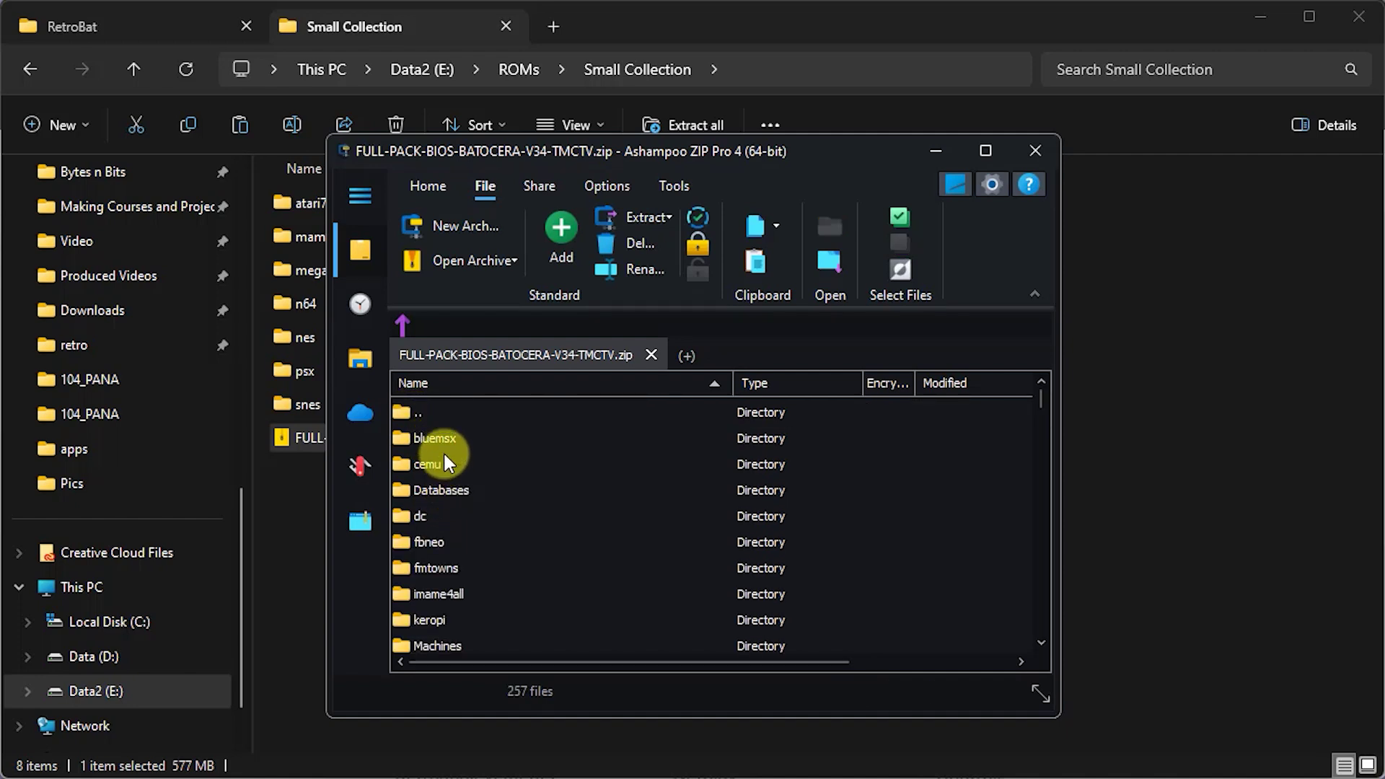
{"action": "left_click", "coordinate": [404, 321]}
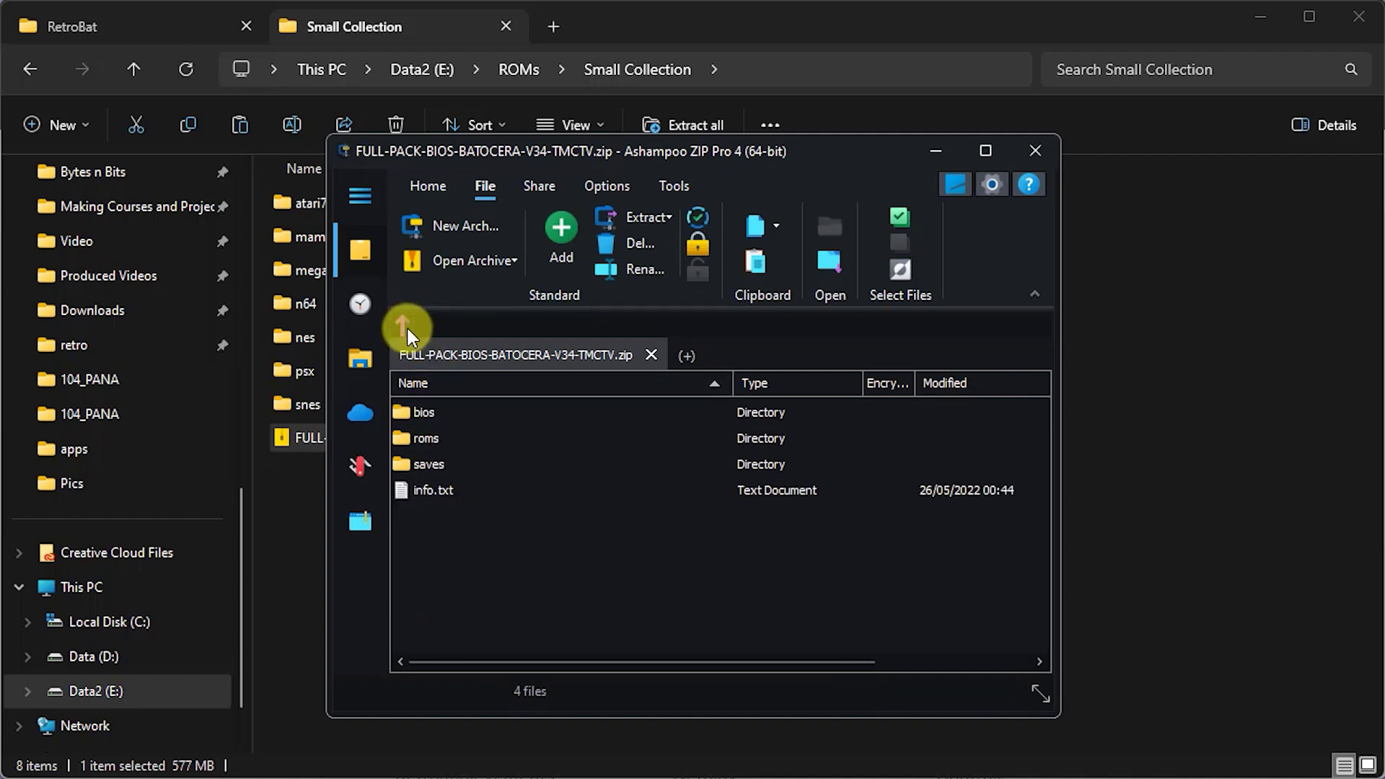
Step: Extract the bios, roms and saves folders from the BIOS pack archive into the main RetroBat folder
{"action": "left_click", "coordinate": [419, 411]}
{"action": "left_click", "coordinate": [418, 464], "text": "shift"}
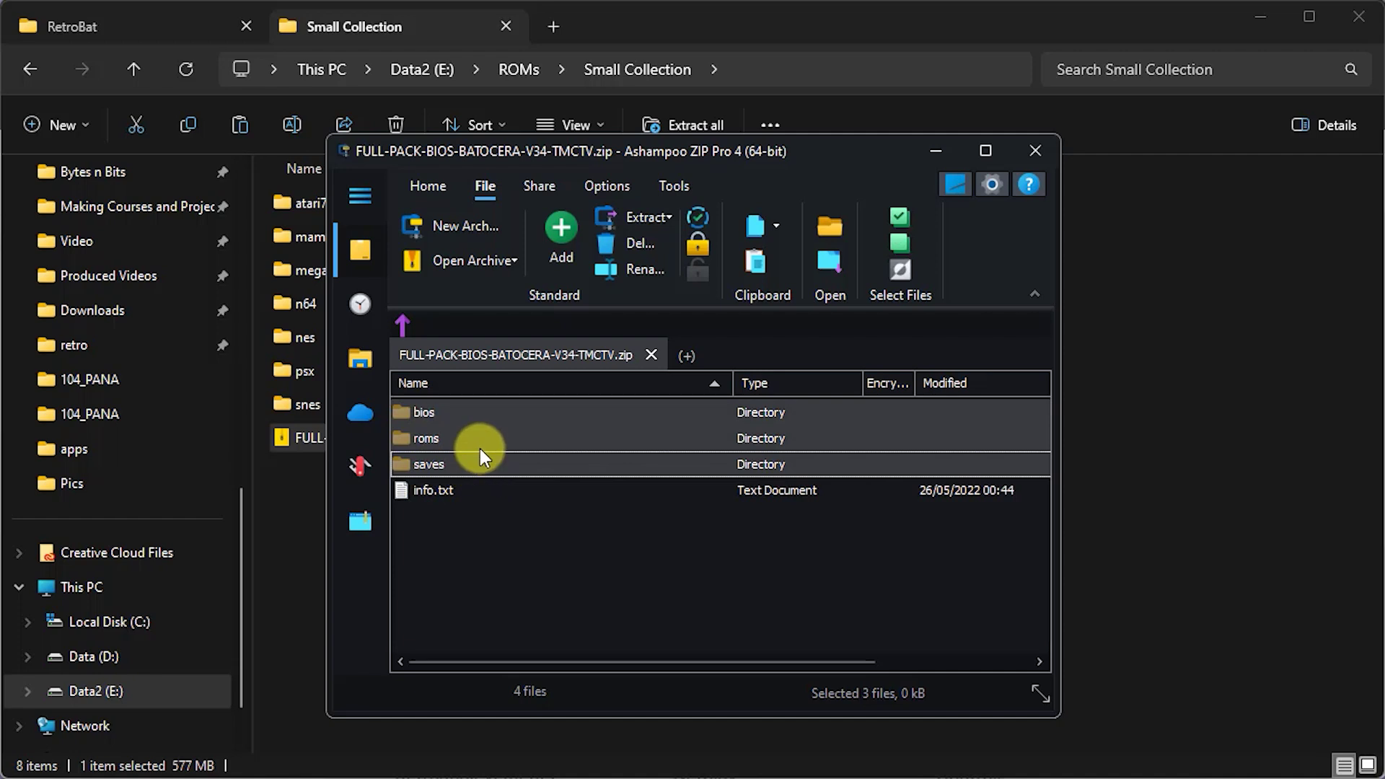
{"action": "left_click_drag", "start_coordinate": [409, 411], "coordinate": [1136, 352]}
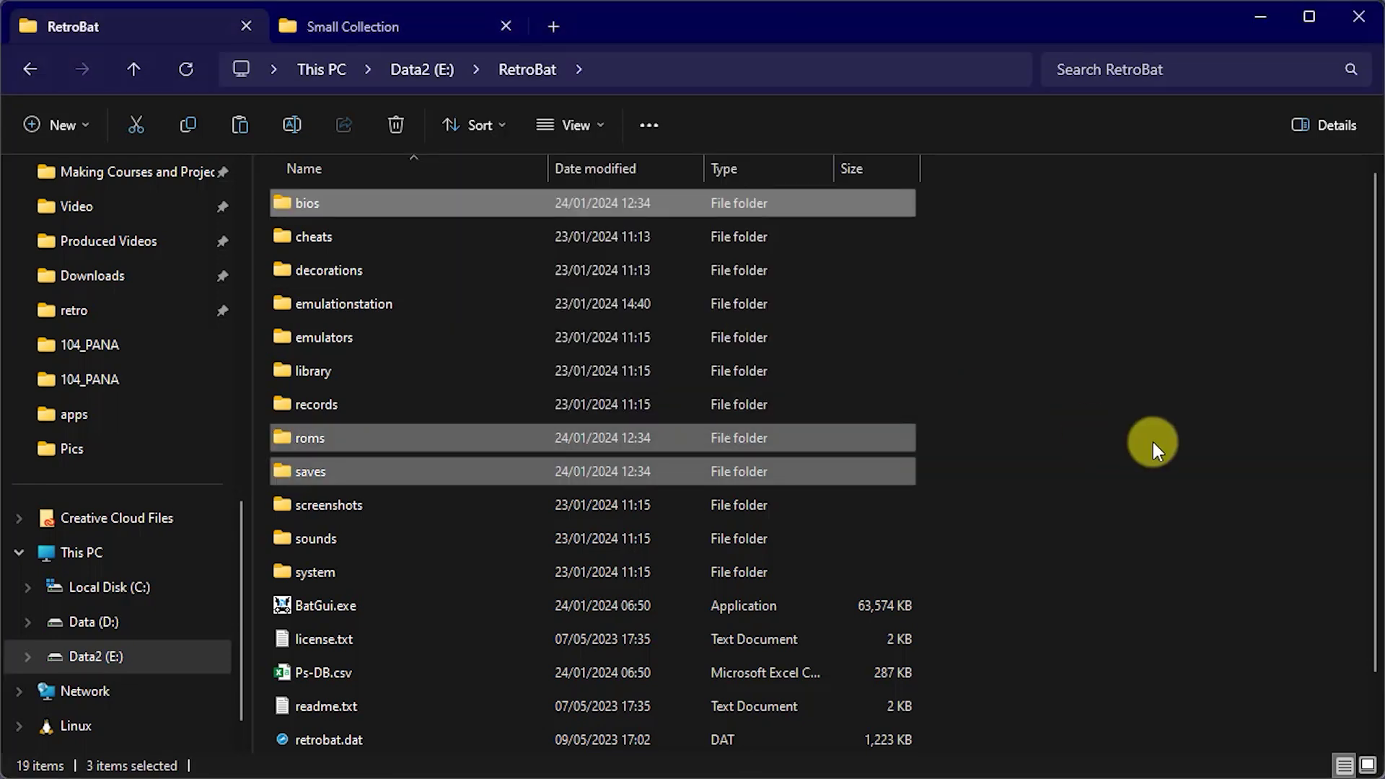
{"action": "left_click", "coordinate": [1152, 441]}
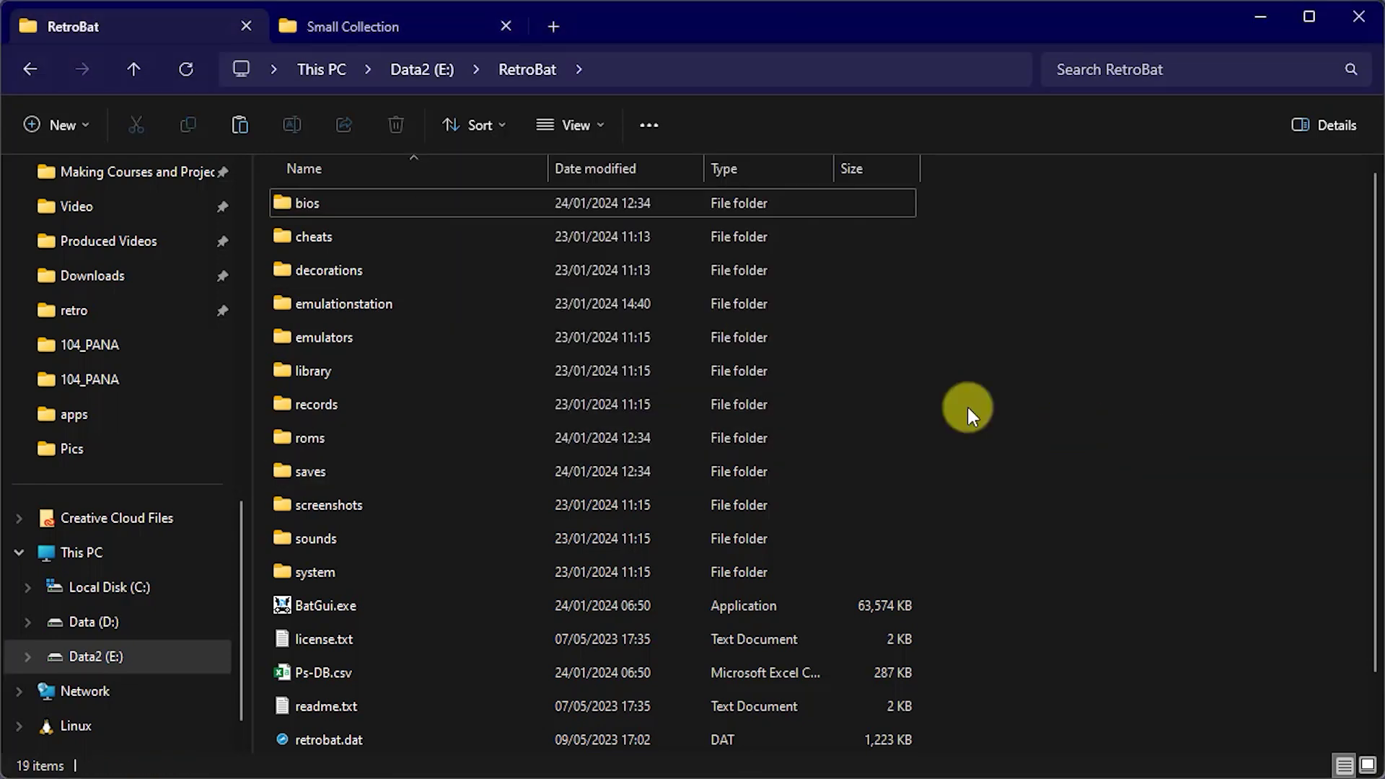
Step: Check the extracted files in RetroBat's bios folder and return to the main RetroBat folder
{"action": "left_click", "coordinate": [303, 203]}
{"action": "double_click", "coordinate": [303, 203]}
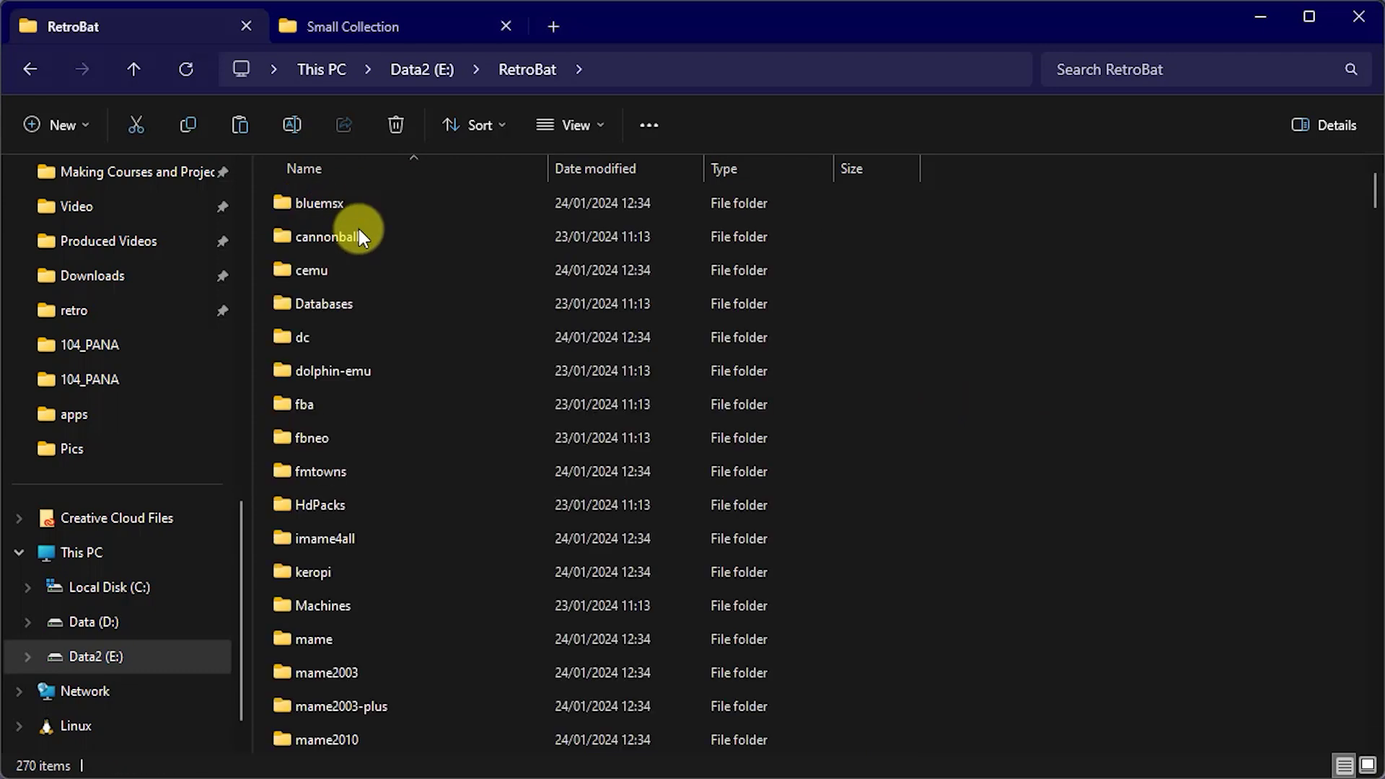
{"action": "scroll", "coordinate": [488, 430], "scroll_direction": "down", "scroll_amount": 6}
{"action": "scroll", "coordinate": [488, 430], "scroll_direction": "down", "scroll_amount": 10}
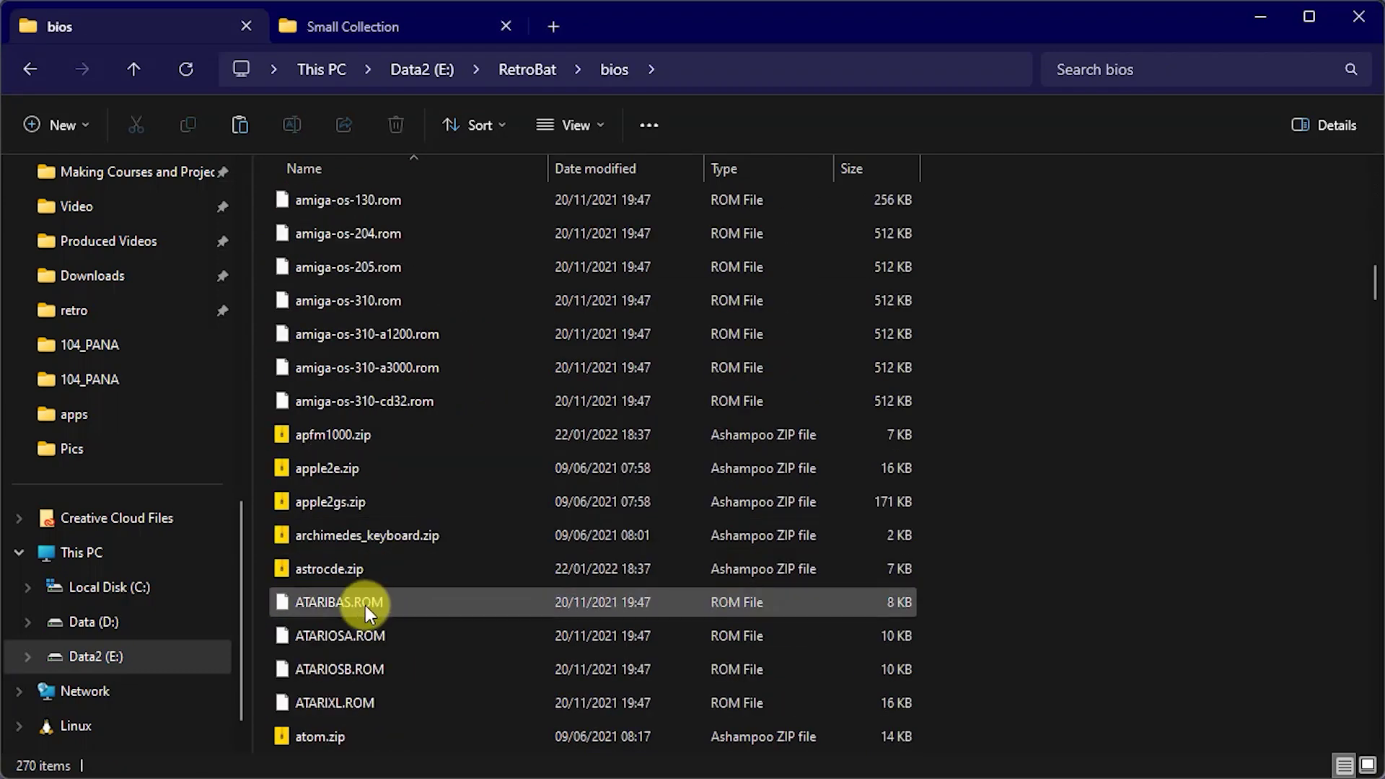
{"action": "left_click", "coordinate": [135, 68]}
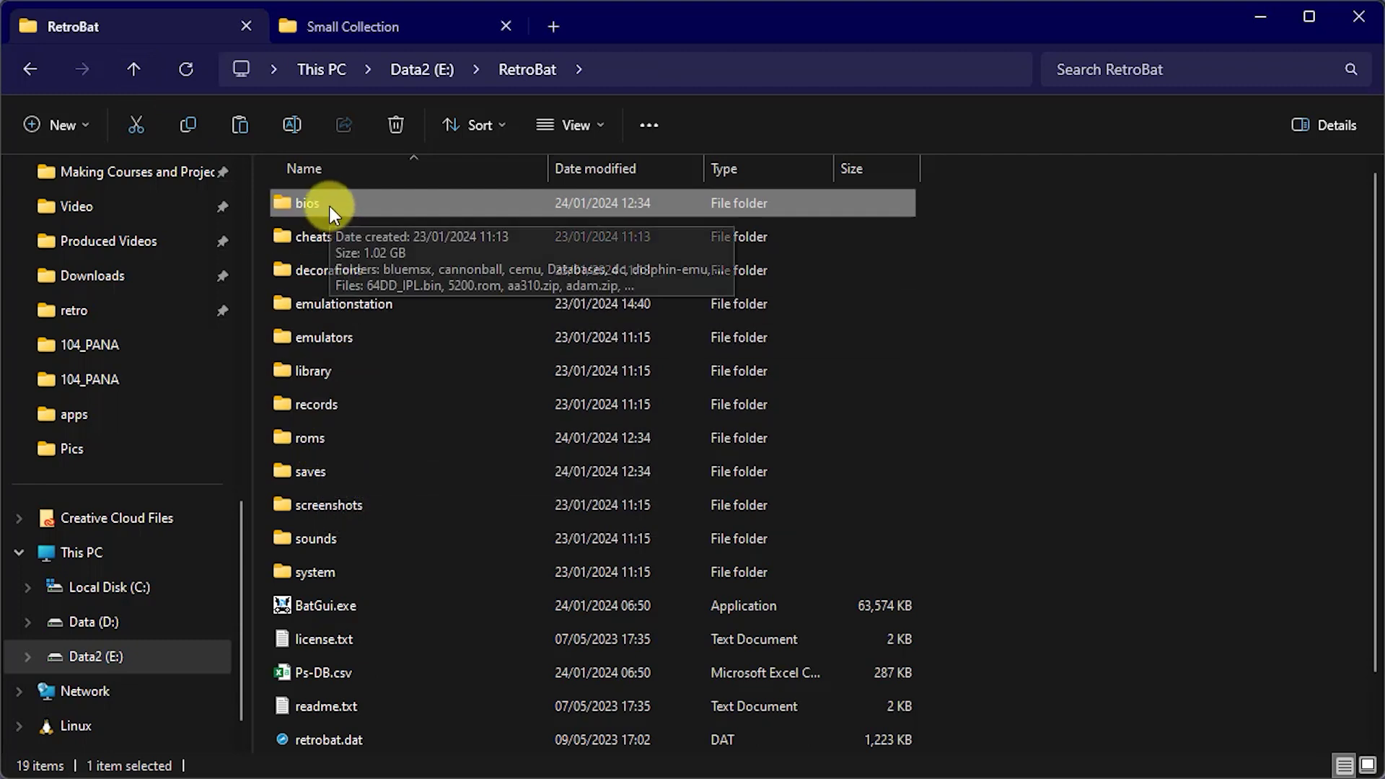
{"action": "mouse_move", "coordinate": [410, 485]}
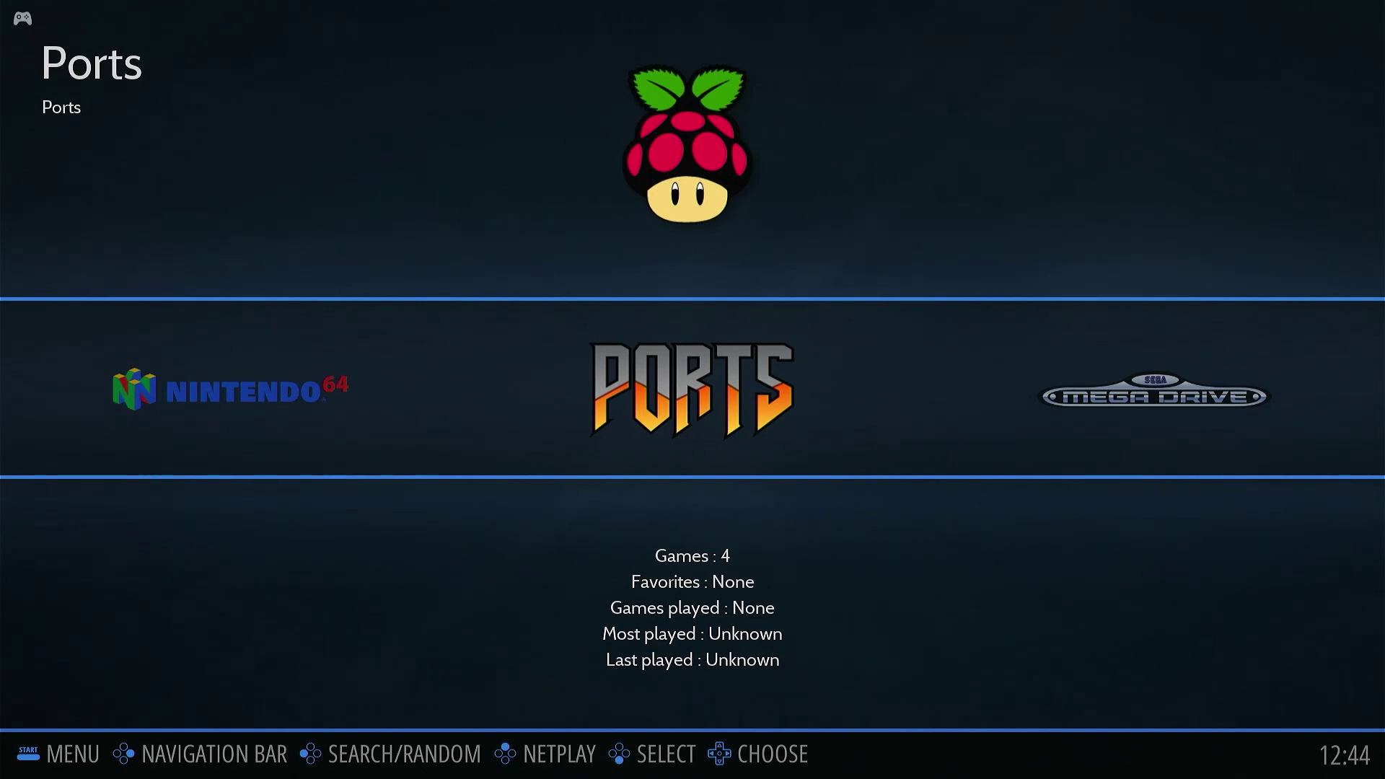
Step: Switch to RetroBat, go to the Super Nintendo system, and update the gamelists through the game settings
{"action": "key", "text": "Left"}
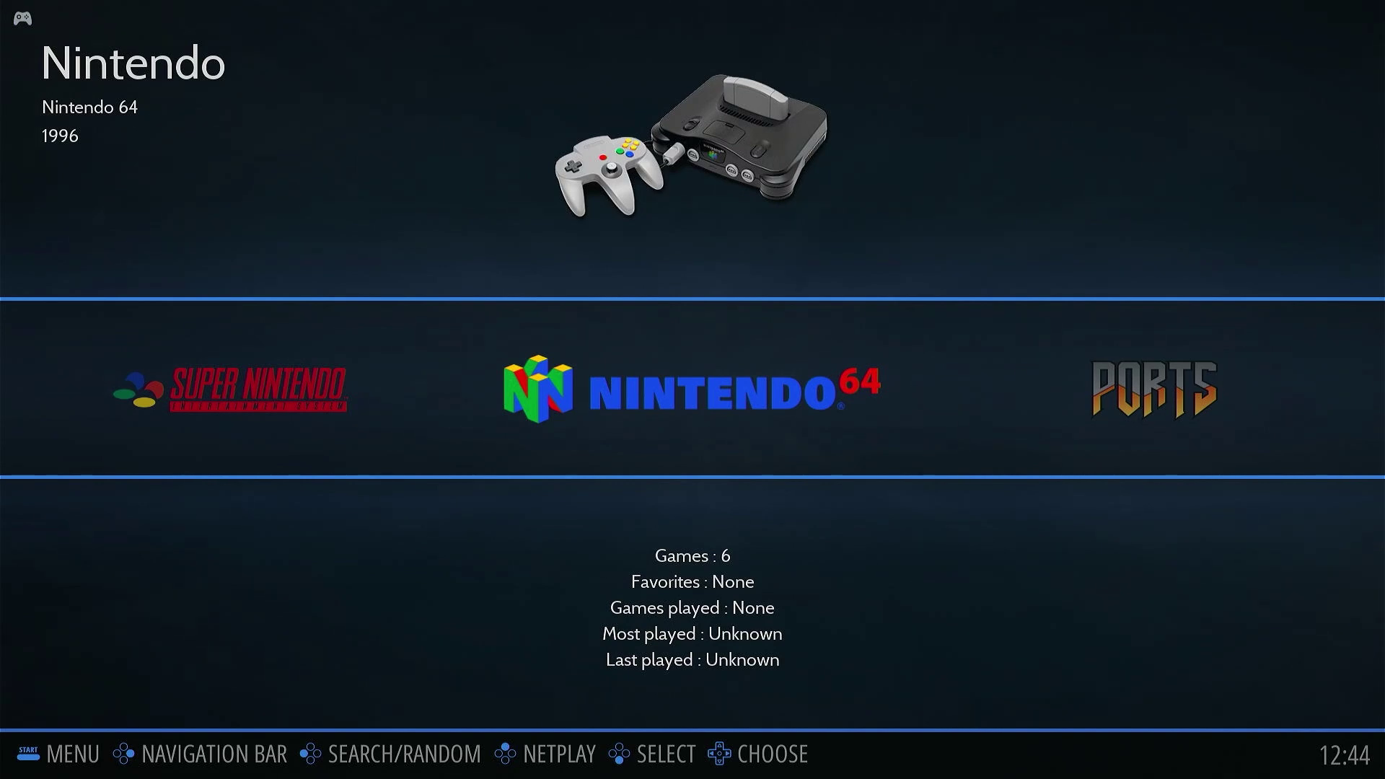
{"action": "key", "text": "Left"}
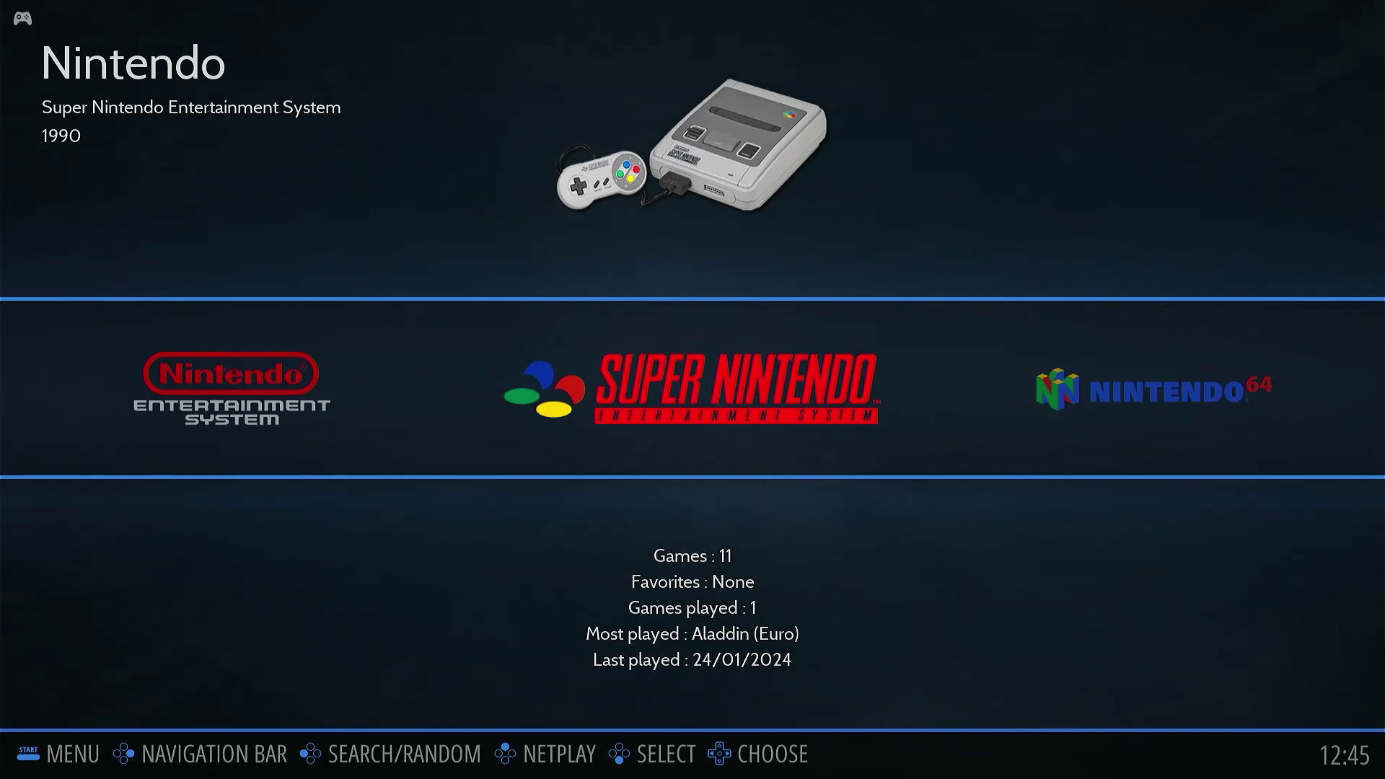
{"action": "key", "text": "Escape"}
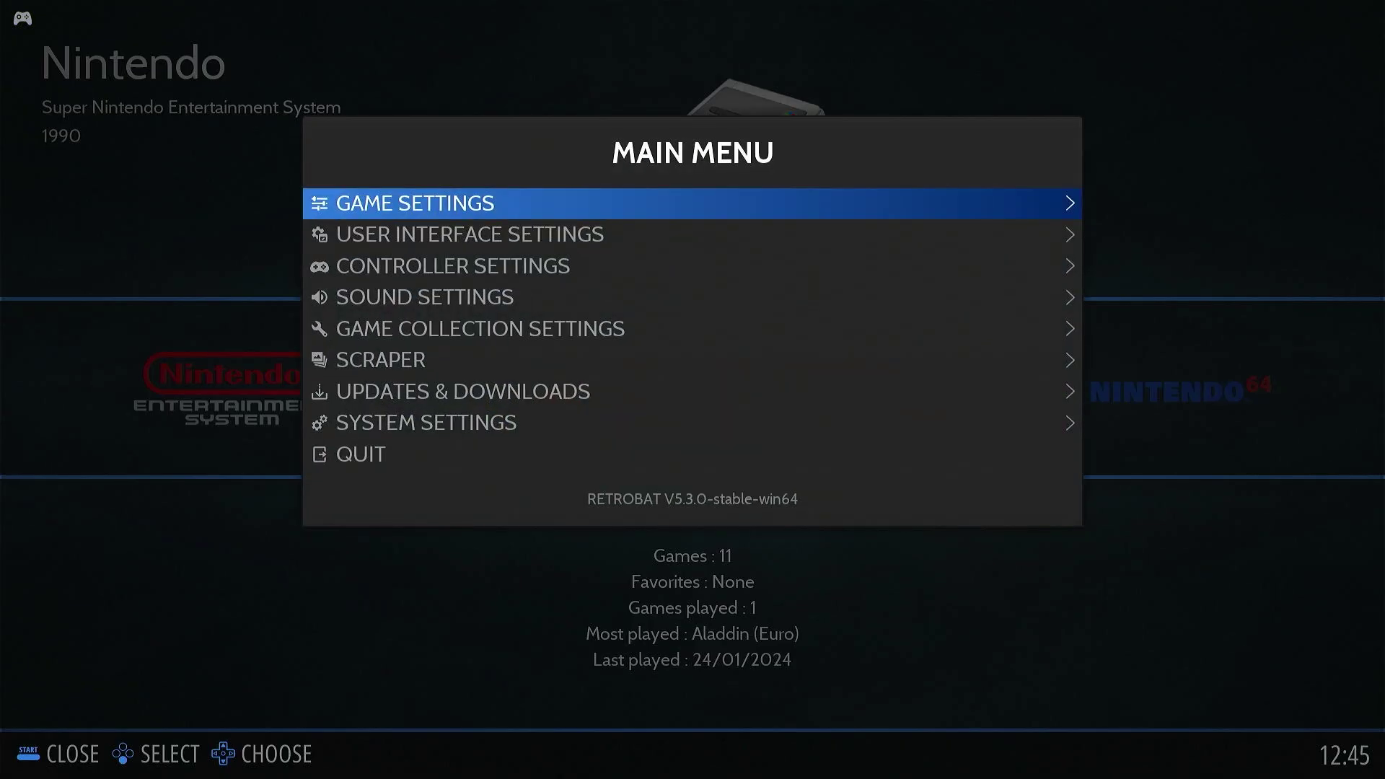
{"action": "key", "text": "Return"}
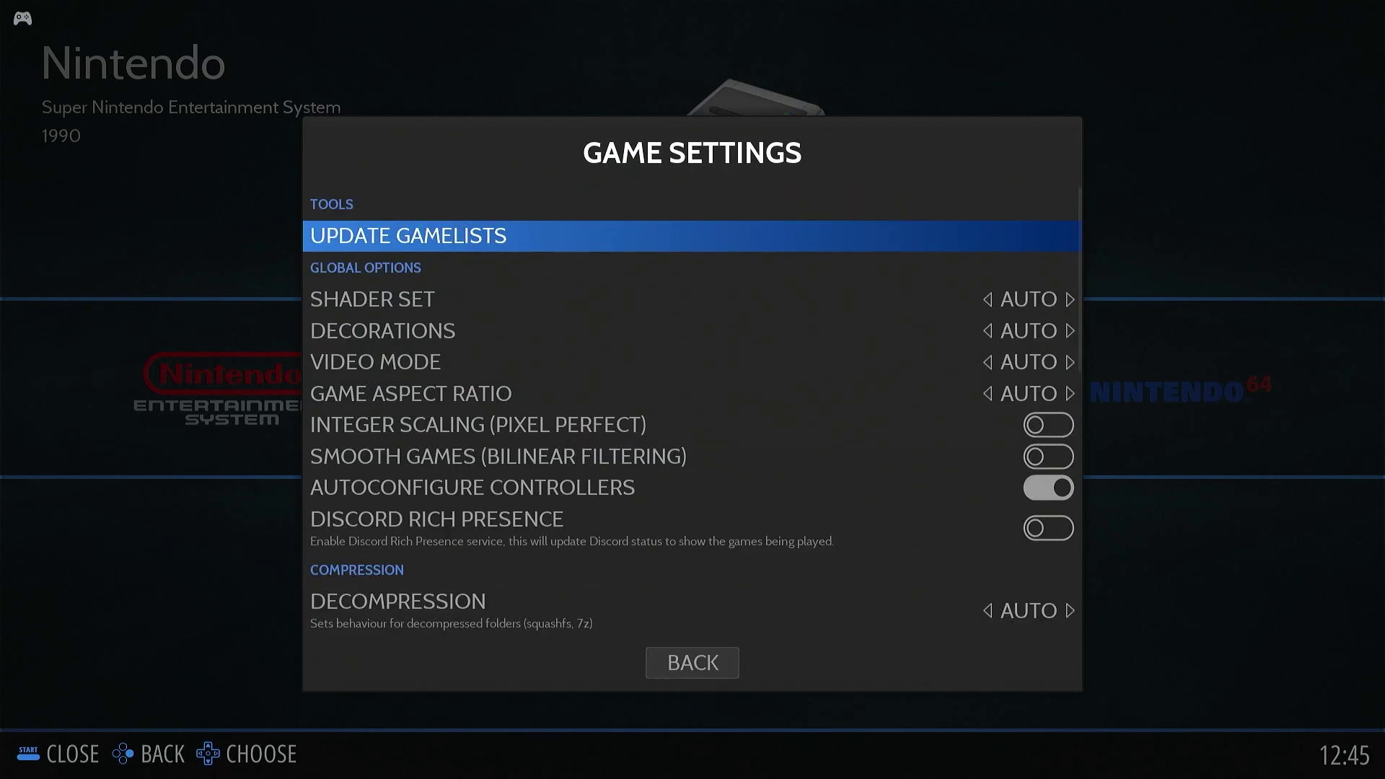
{"action": "key", "text": "Return"}
{"action": "key", "text": "Return"}
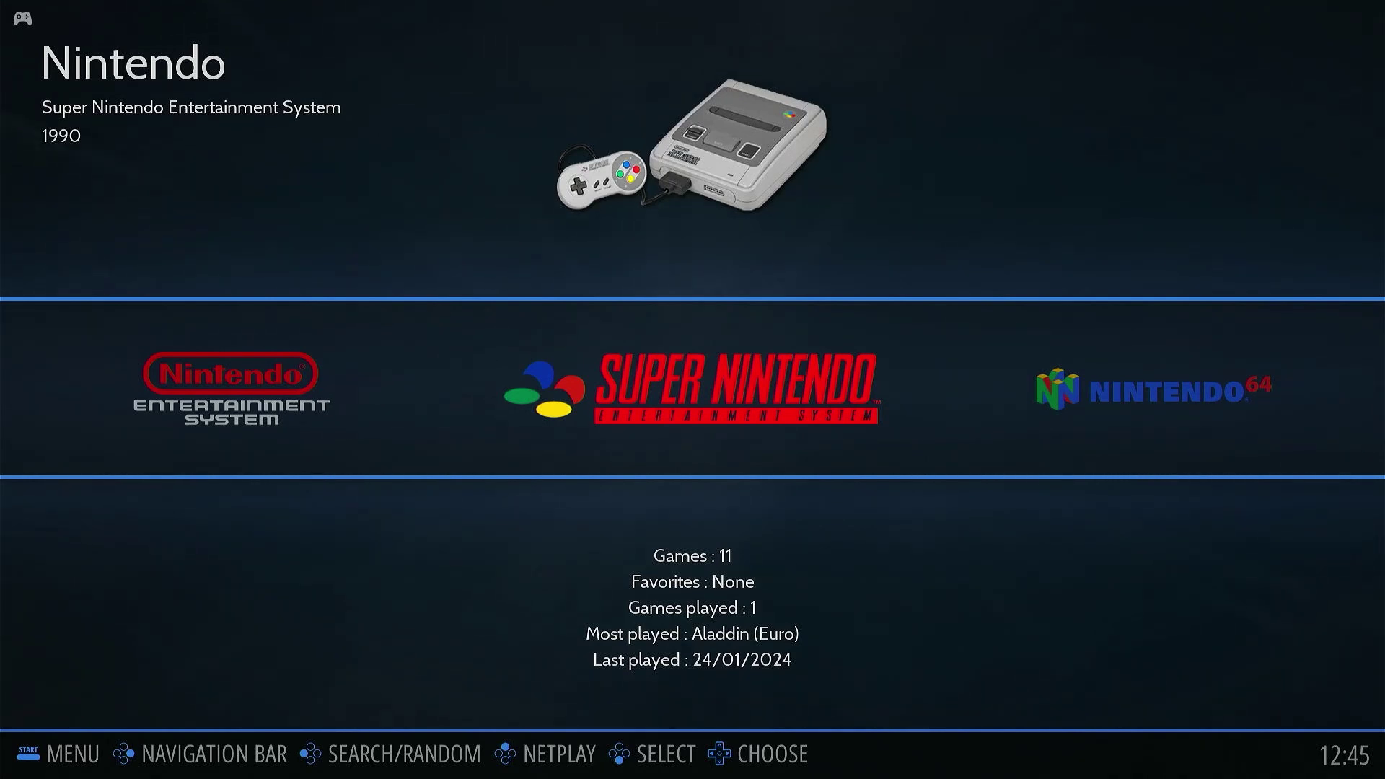
Step: Open the Super Nintendo game collection, look through its titles, and launch Aladdin (Euro)
{"action": "key", "text": "Return"}
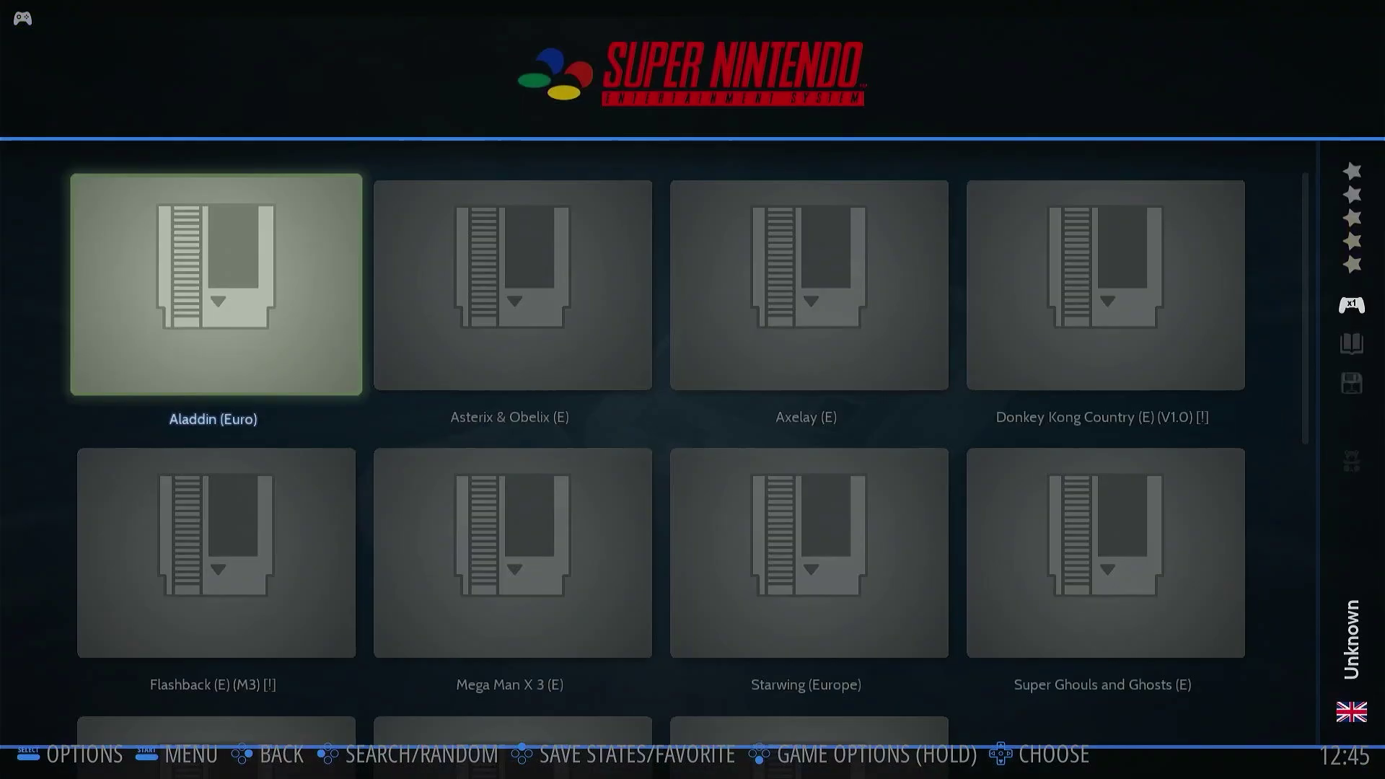
{"action": "key", "text": "Down"}
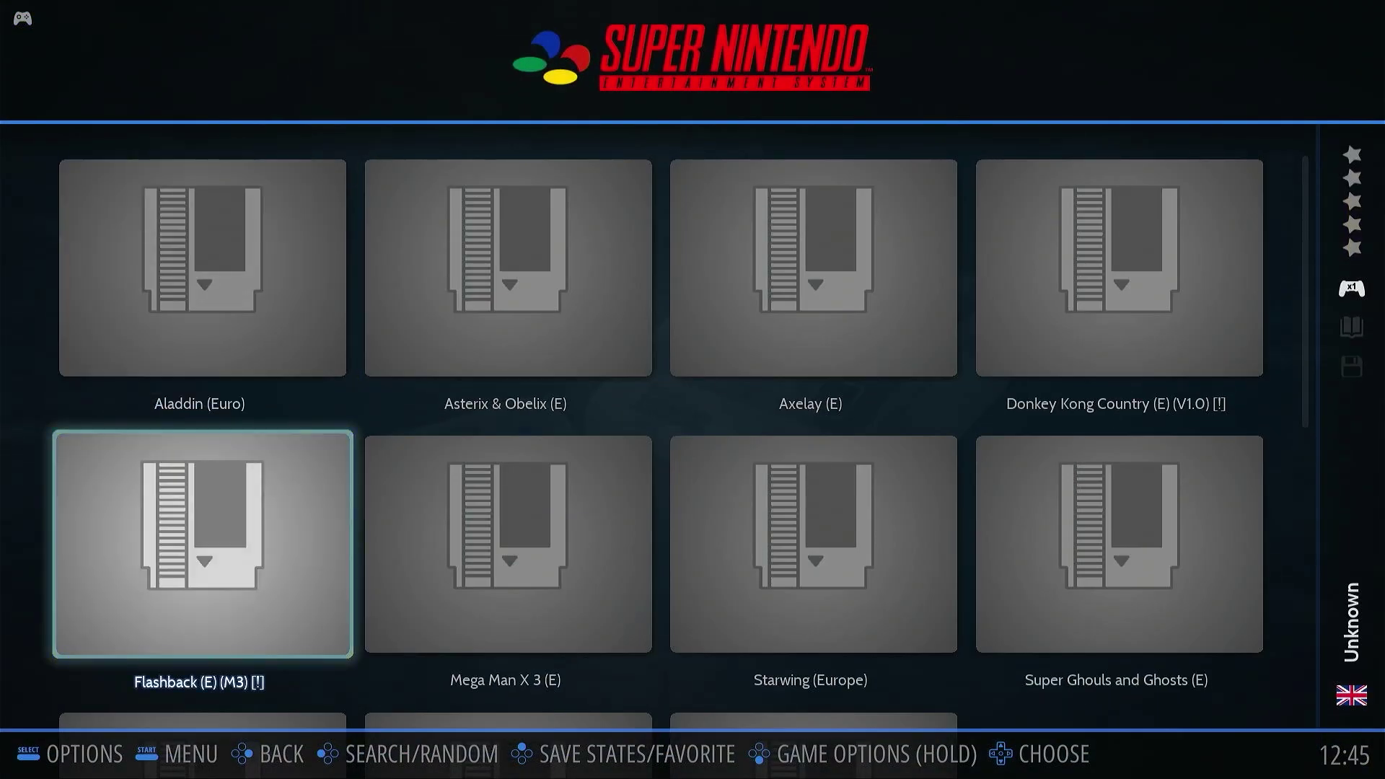
{"action": "key", "text": "Right"}
{"action": "key", "text": "Right"}
{"action": "key", "text": "Down"}
{"action": "key", "text": "Up"}
{"action": "key", "text": "Up"}
{"action": "key", "text": "Left"}
{"action": "key", "text": "Left"}
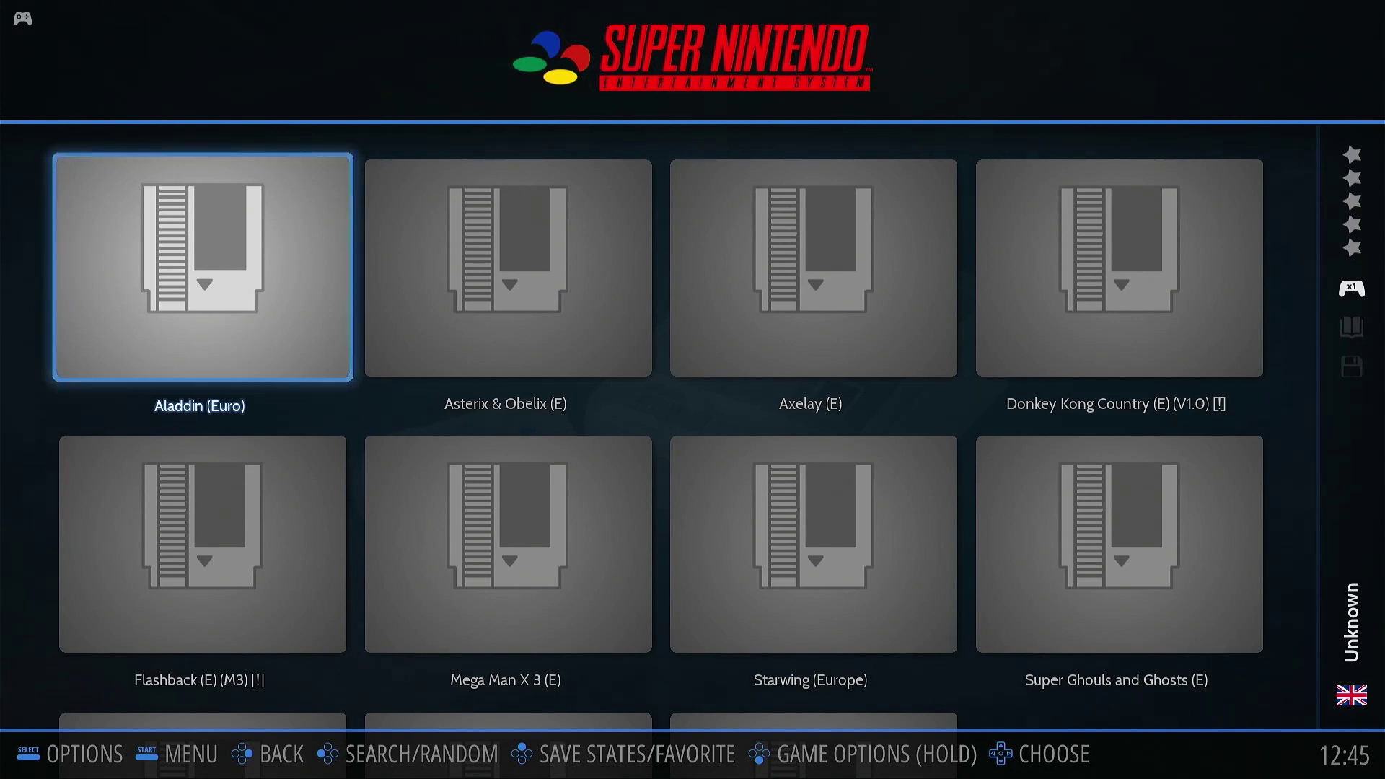
{"action": "key", "text": "Return"}
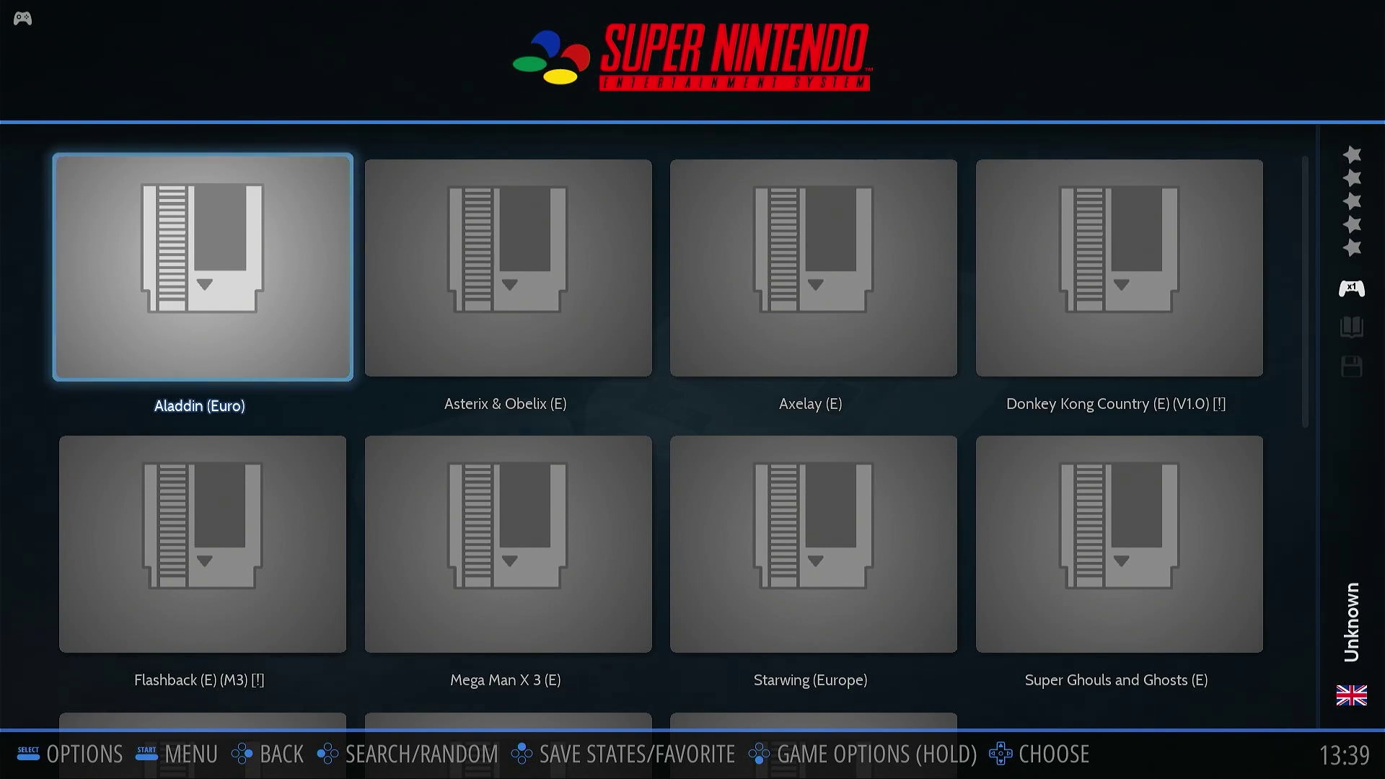
Step: Leave the Super Nintendo game list and open the scraper options
{"action": "key", "text": "Escape"}
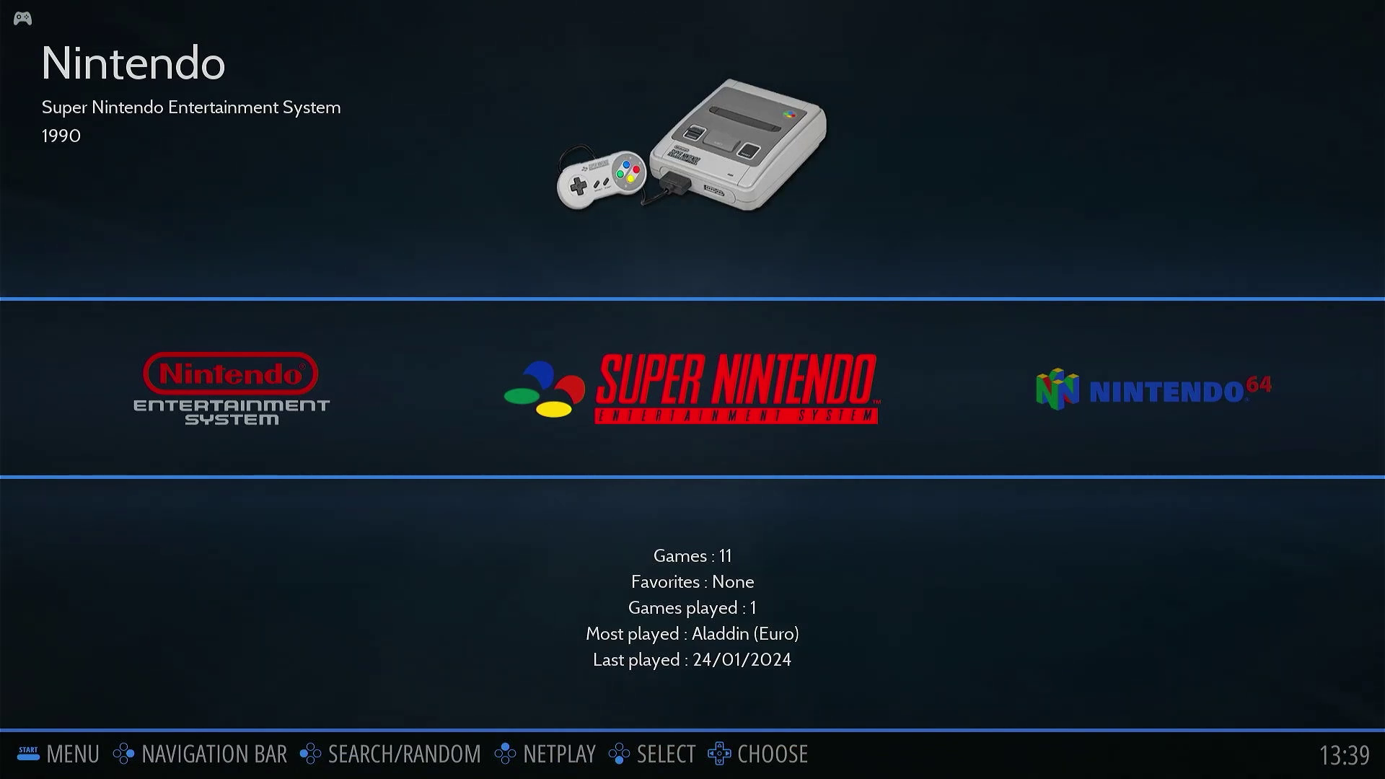
{"action": "key", "text": "F1"}
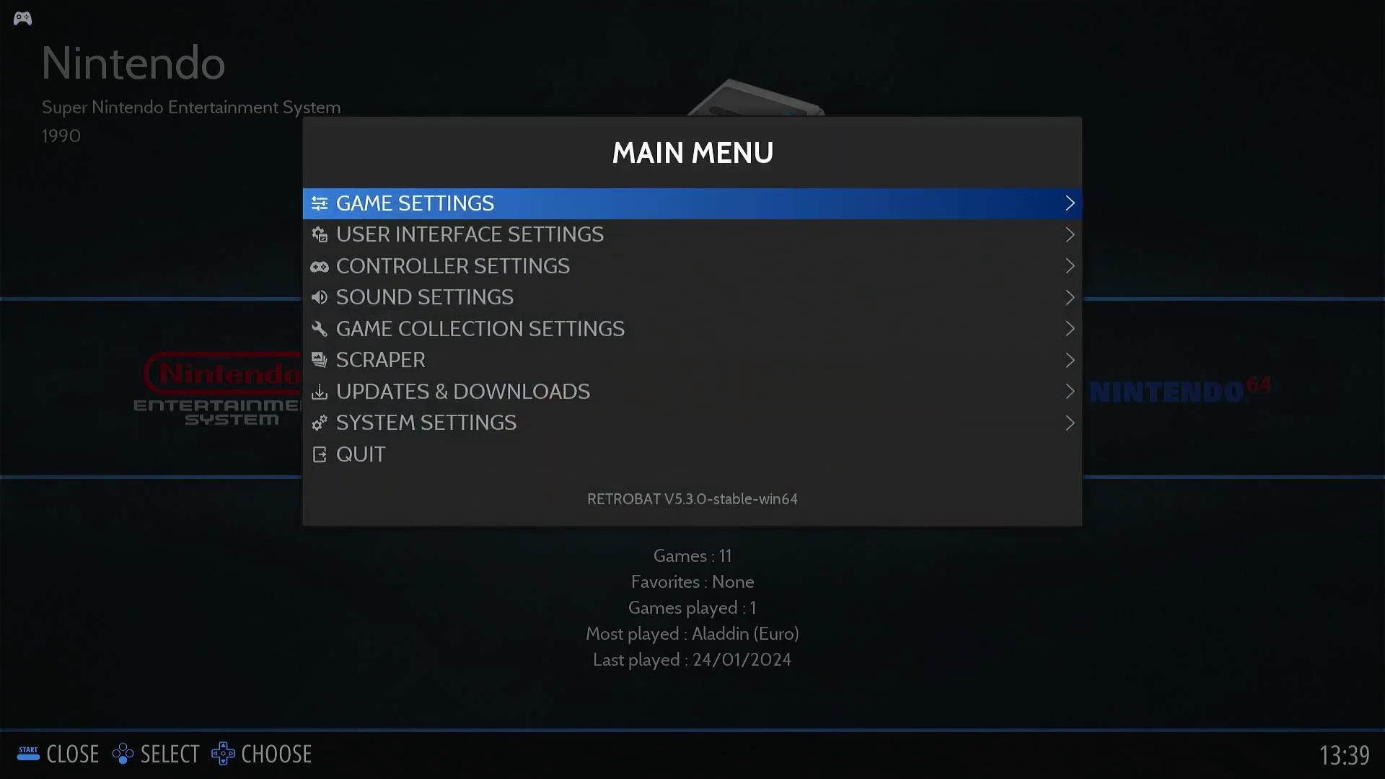
{"action": "key", "text": "Down"}
{"action": "key", "text": "Down"}
{"action": "key", "text": "Down"}
{"action": "key", "text": "Down"}
{"action": "key", "text": "Down"}
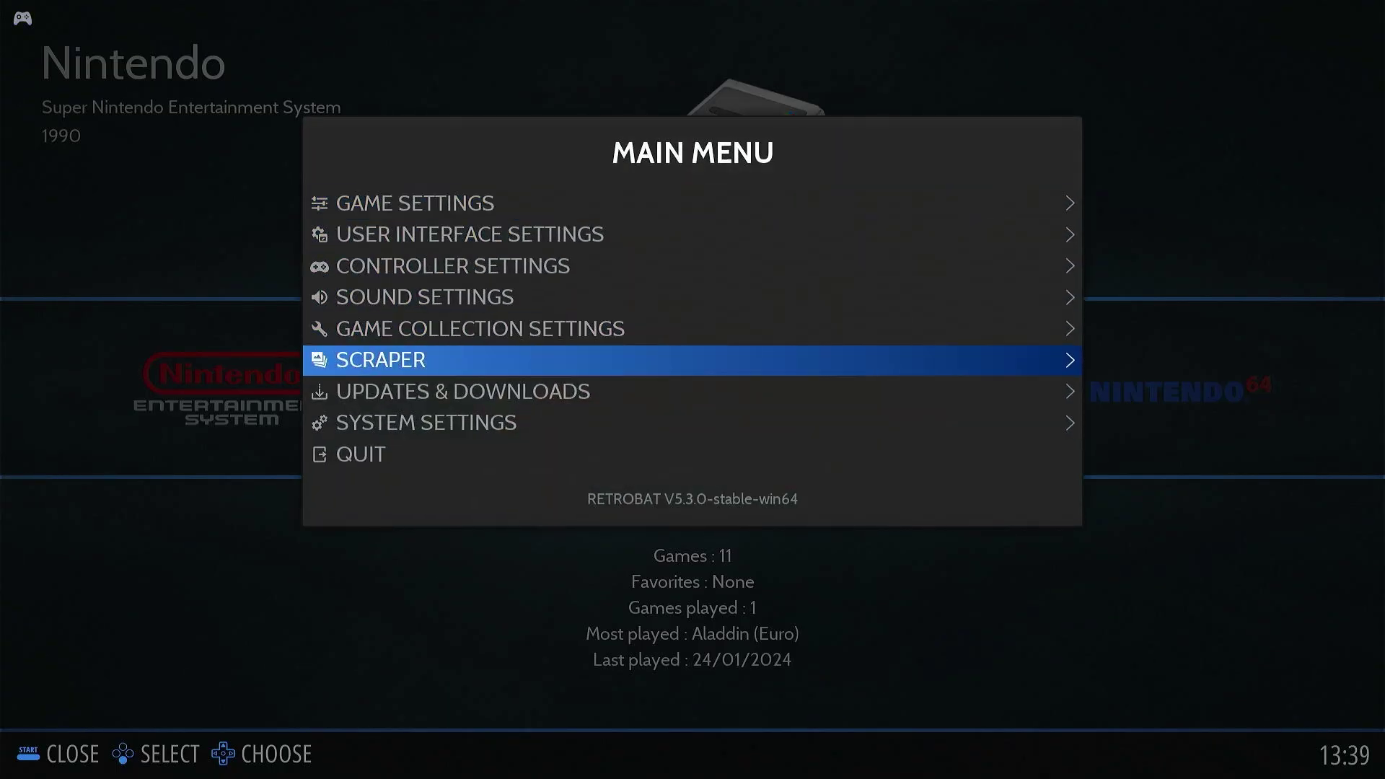
{"action": "key", "text": "Return"}
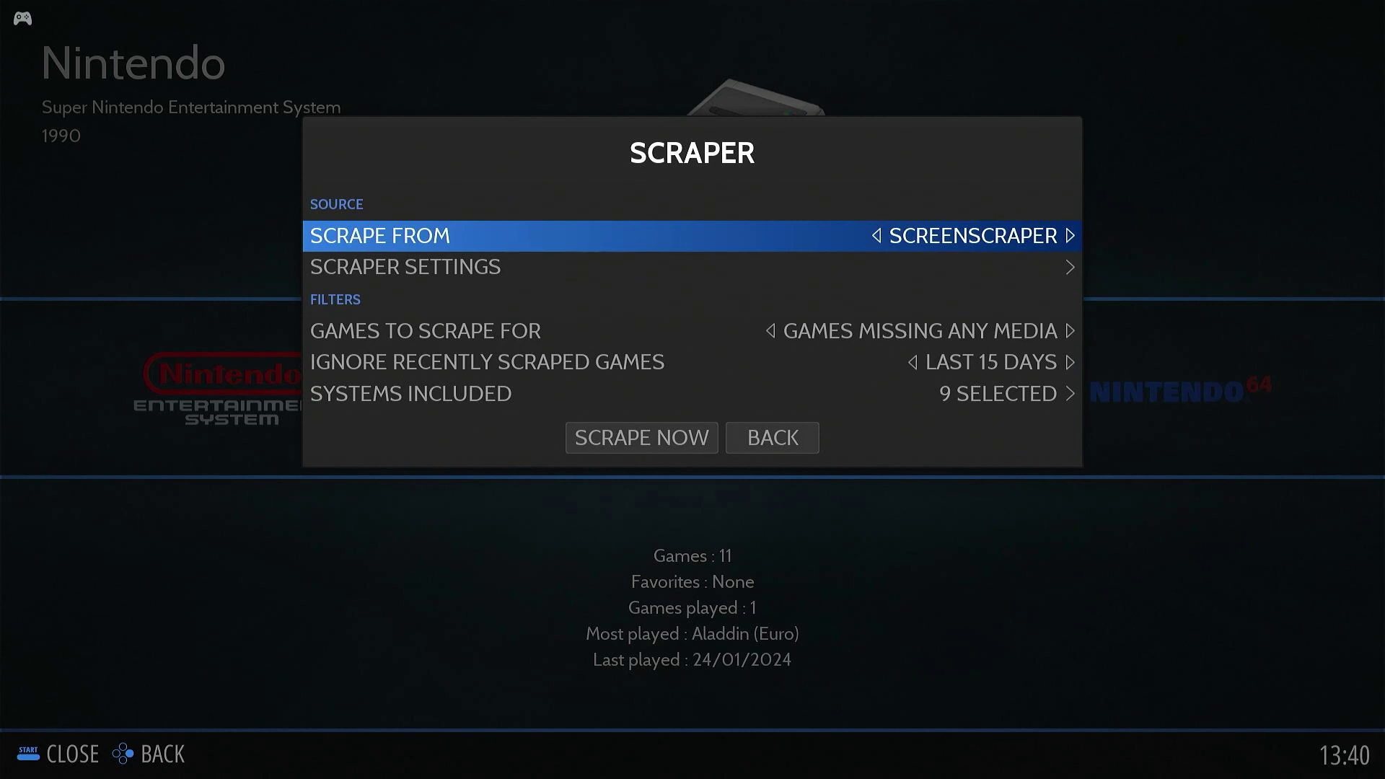
Step: Look through the available scraping databases and choose ScreenScraper as the source
{"action": "key", "text": "Return"}
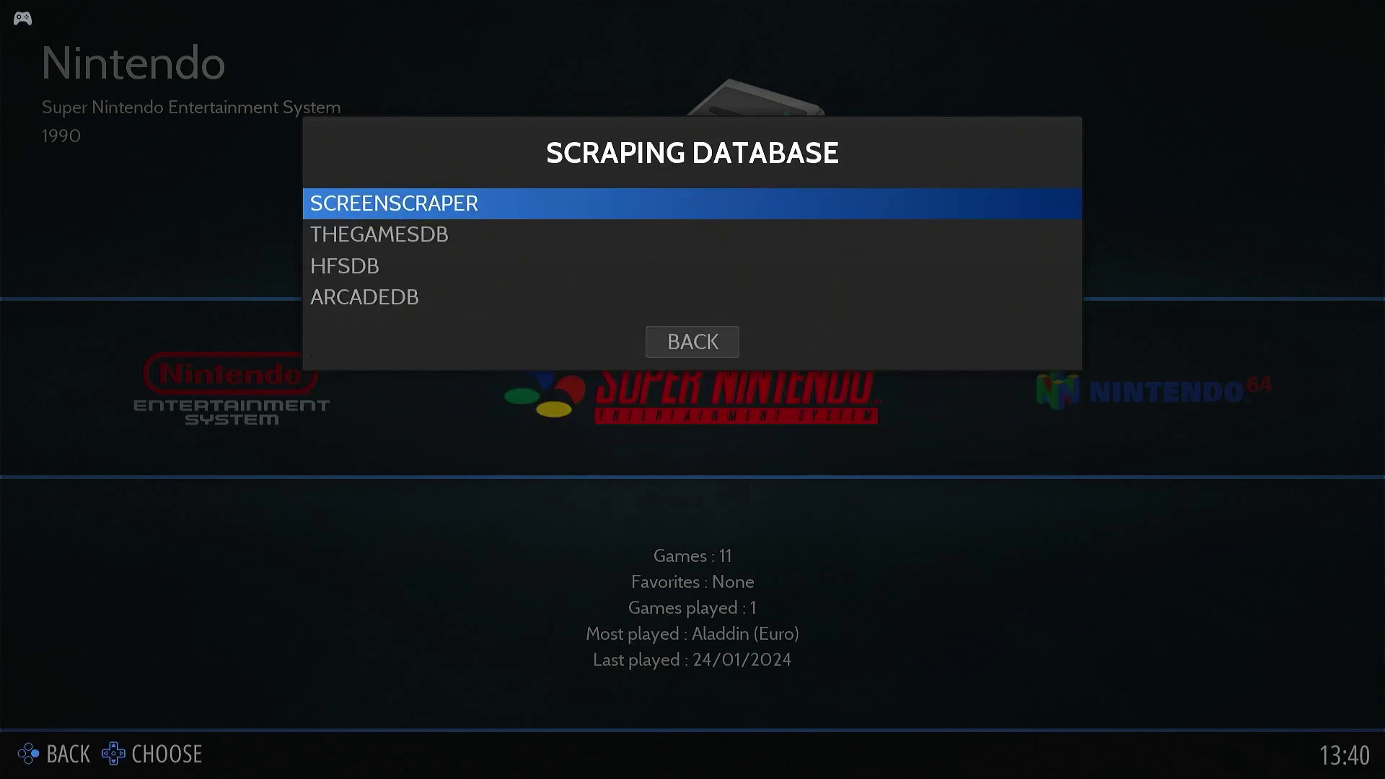
{"action": "key", "text": "Down"}
{"action": "key", "text": "Down"}
{"action": "key", "text": "Down"}
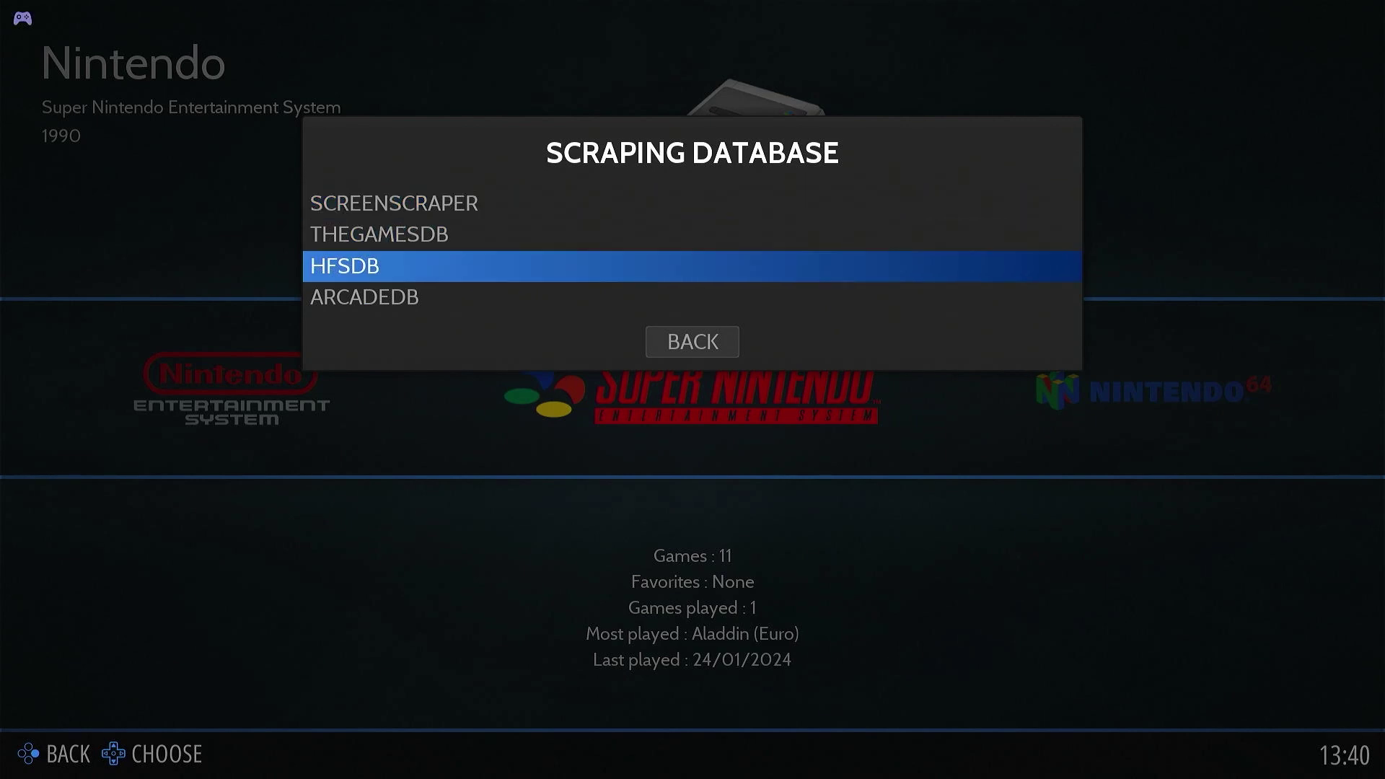
{"action": "key", "text": "Up"}
{"action": "key", "text": "Up"}
{"action": "key", "text": "Up"}
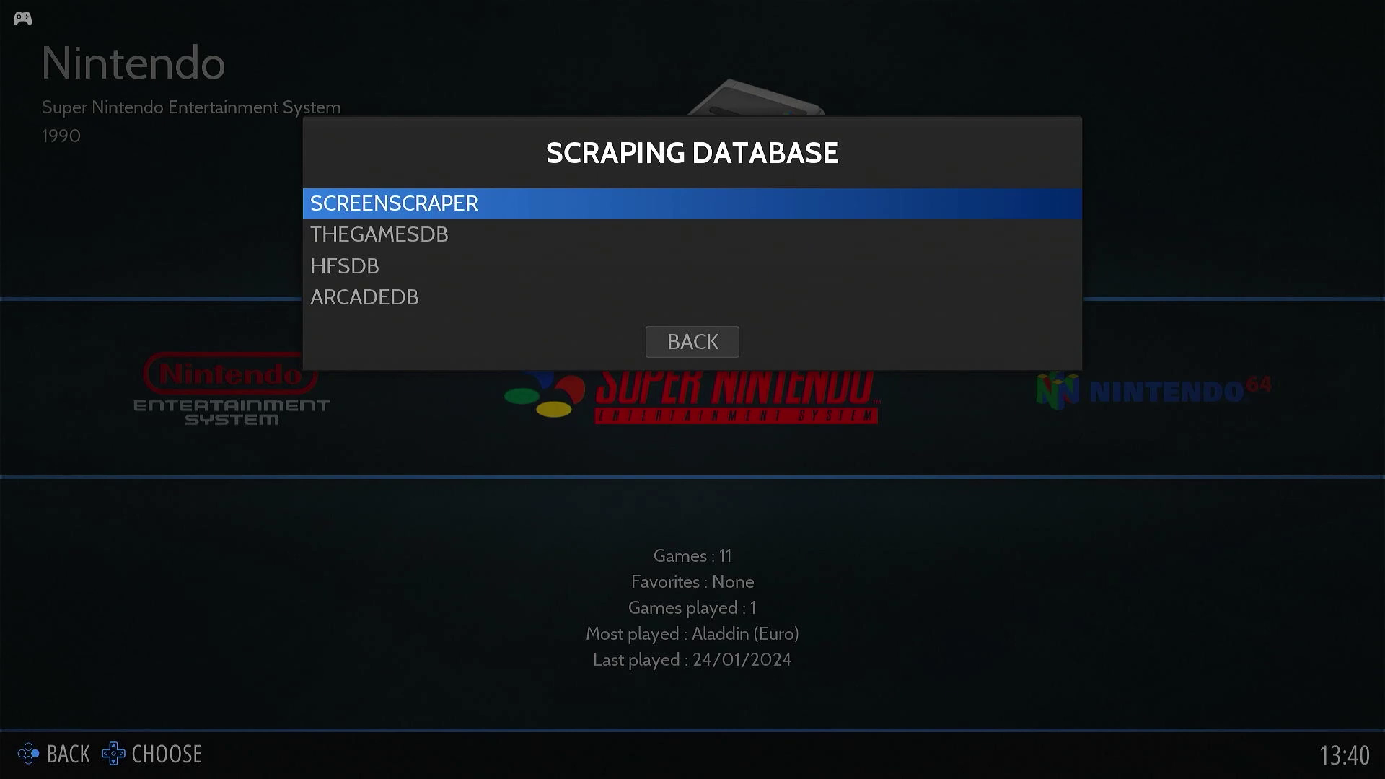
{"action": "key", "text": "Down"}
{"action": "key", "text": "Down"}
{"action": "key", "text": "Down"}
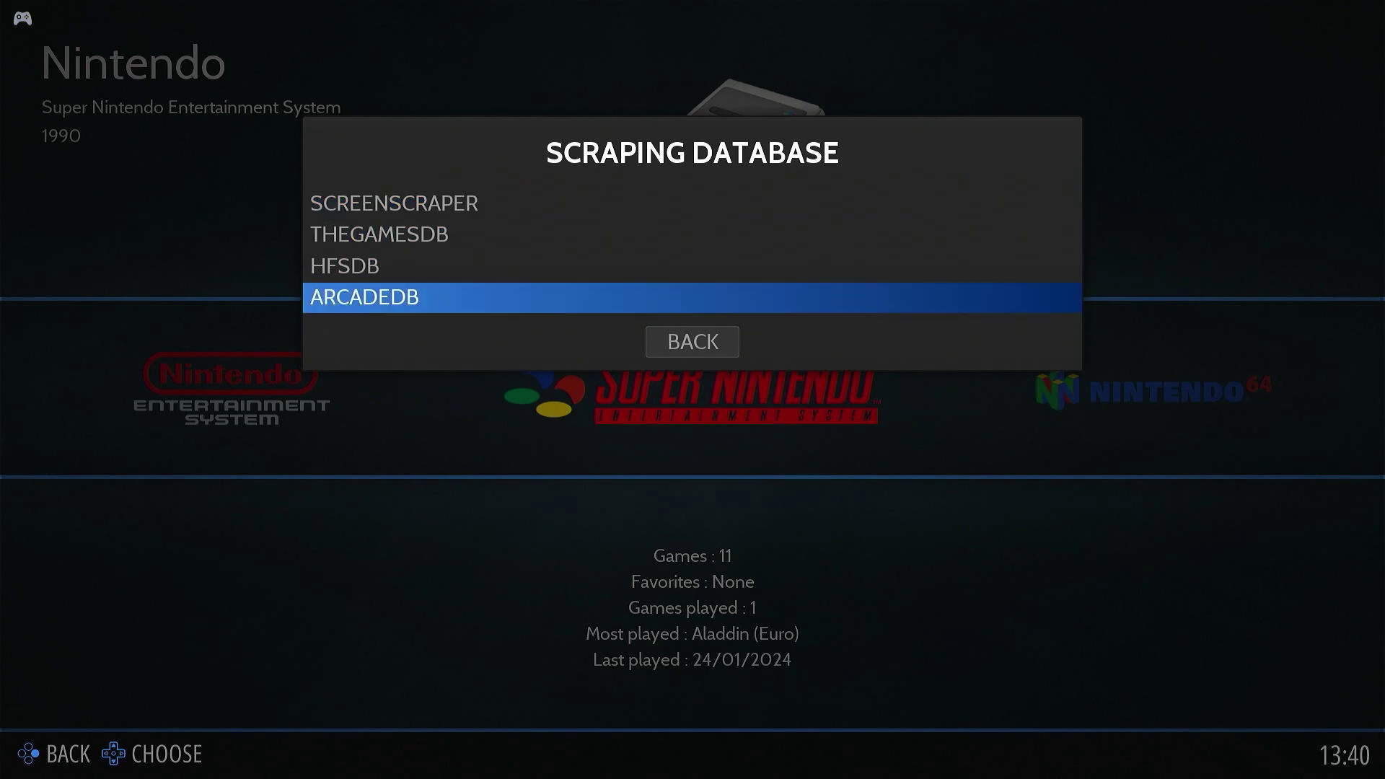
{"action": "key", "text": "Up"}
{"action": "key", "text": "Up"}
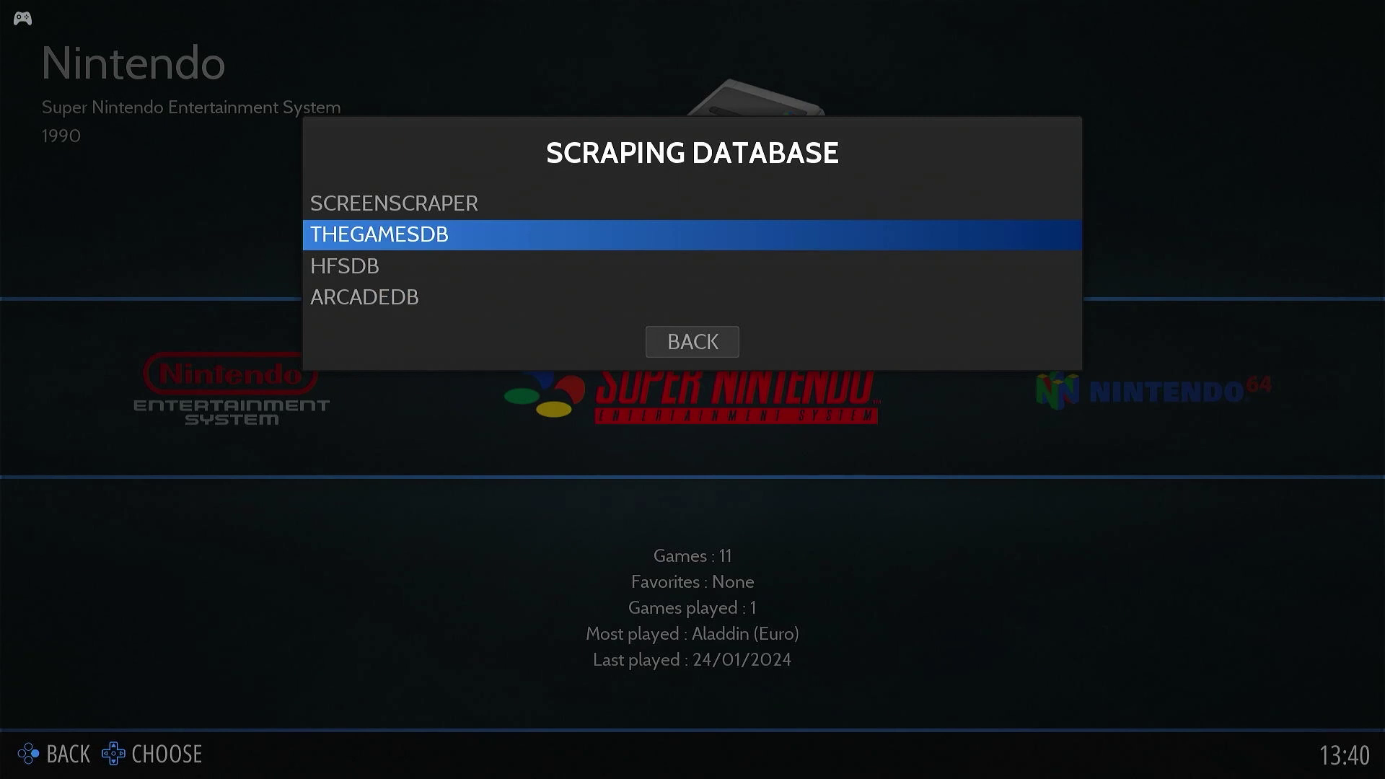
{"action": "key", "text": "Up"}
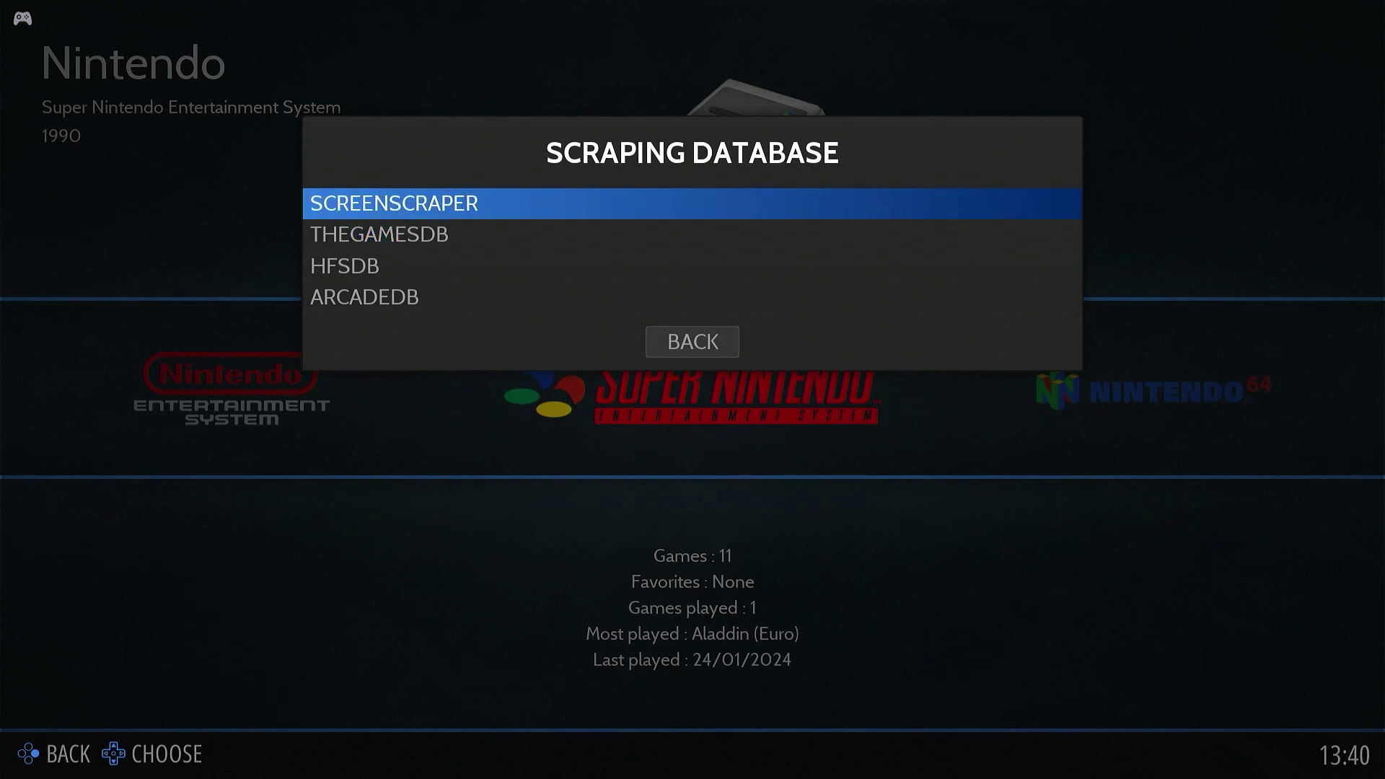
{"action": "key", "text": "Return"}
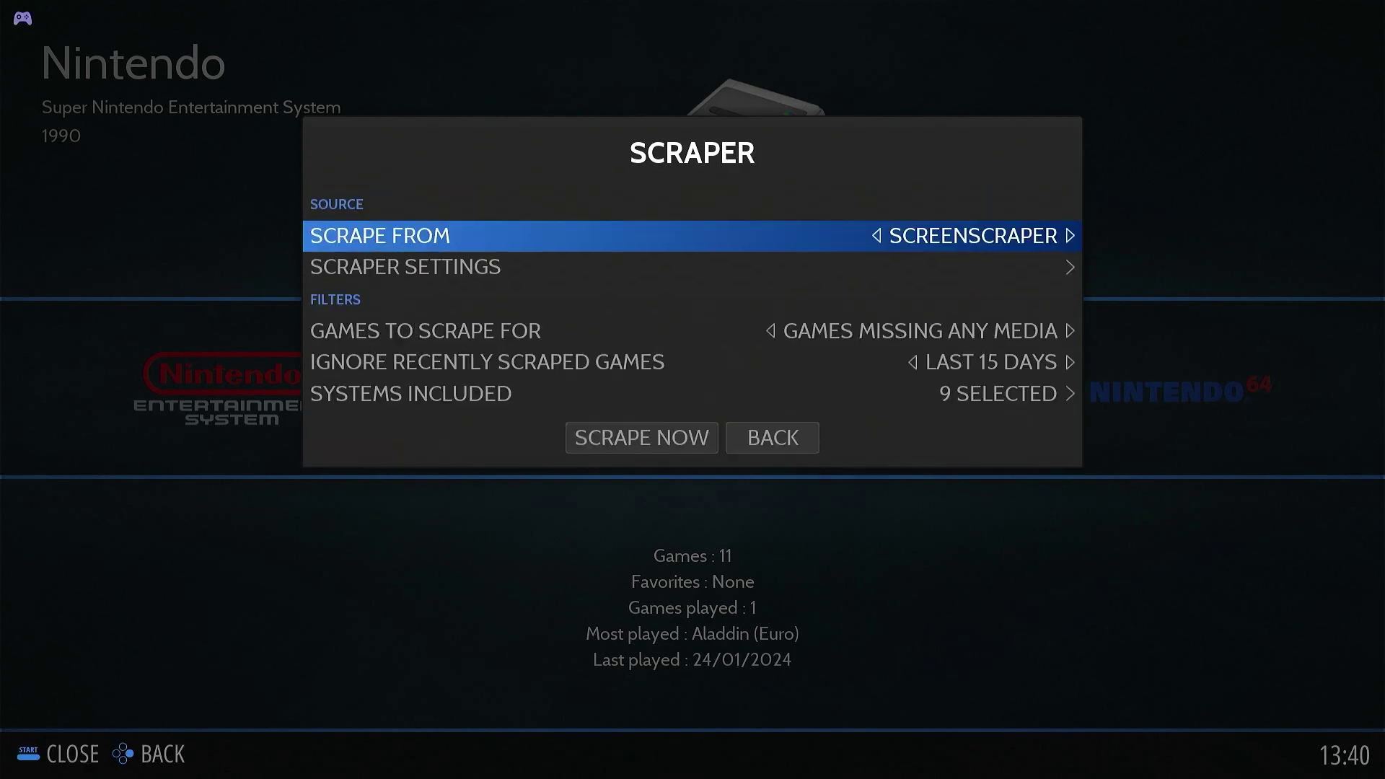
Step: Examine the scraper settings for image, box and logo sources, media types and account login, and return to the scraper options
{"action": "key", "text": "Down"}
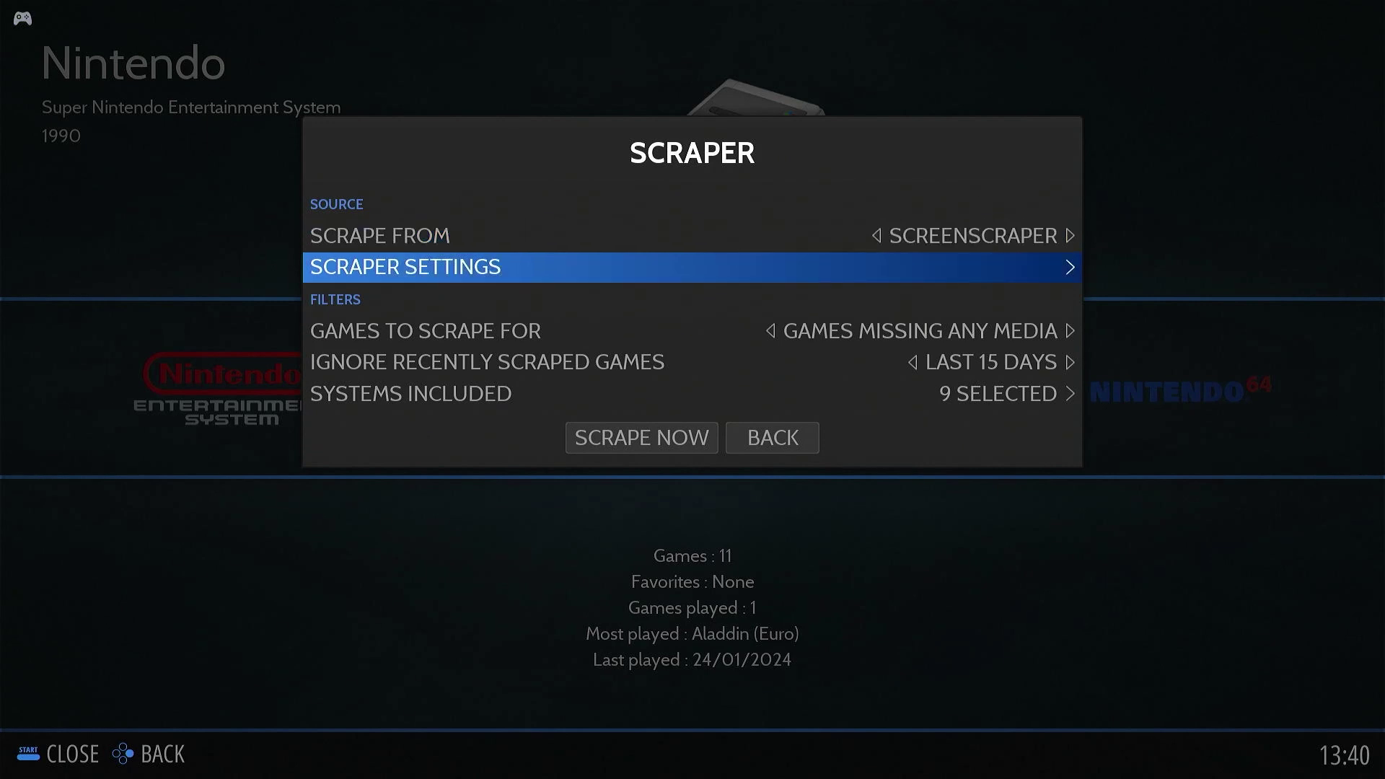
{"action": "key", "text": "Return"}
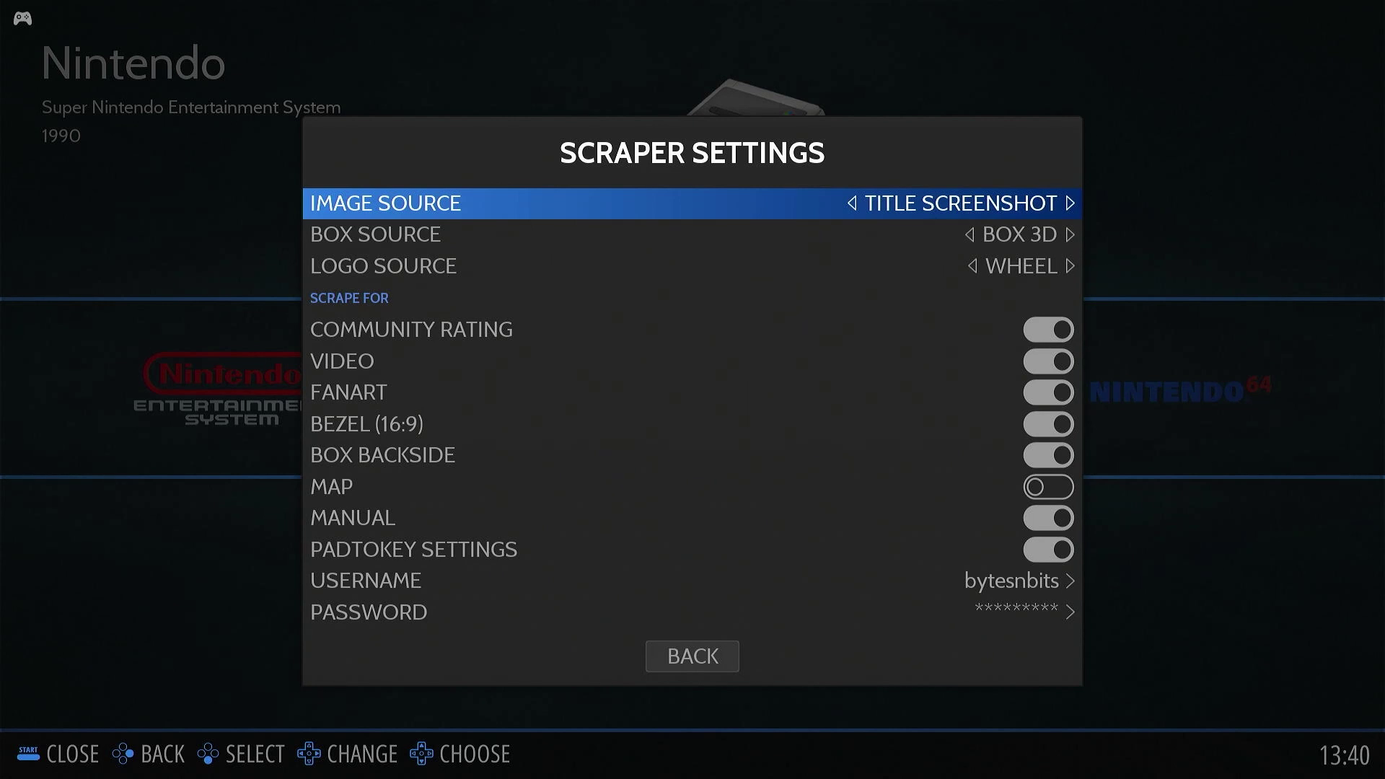
{"action": "key", "text": "Down"}
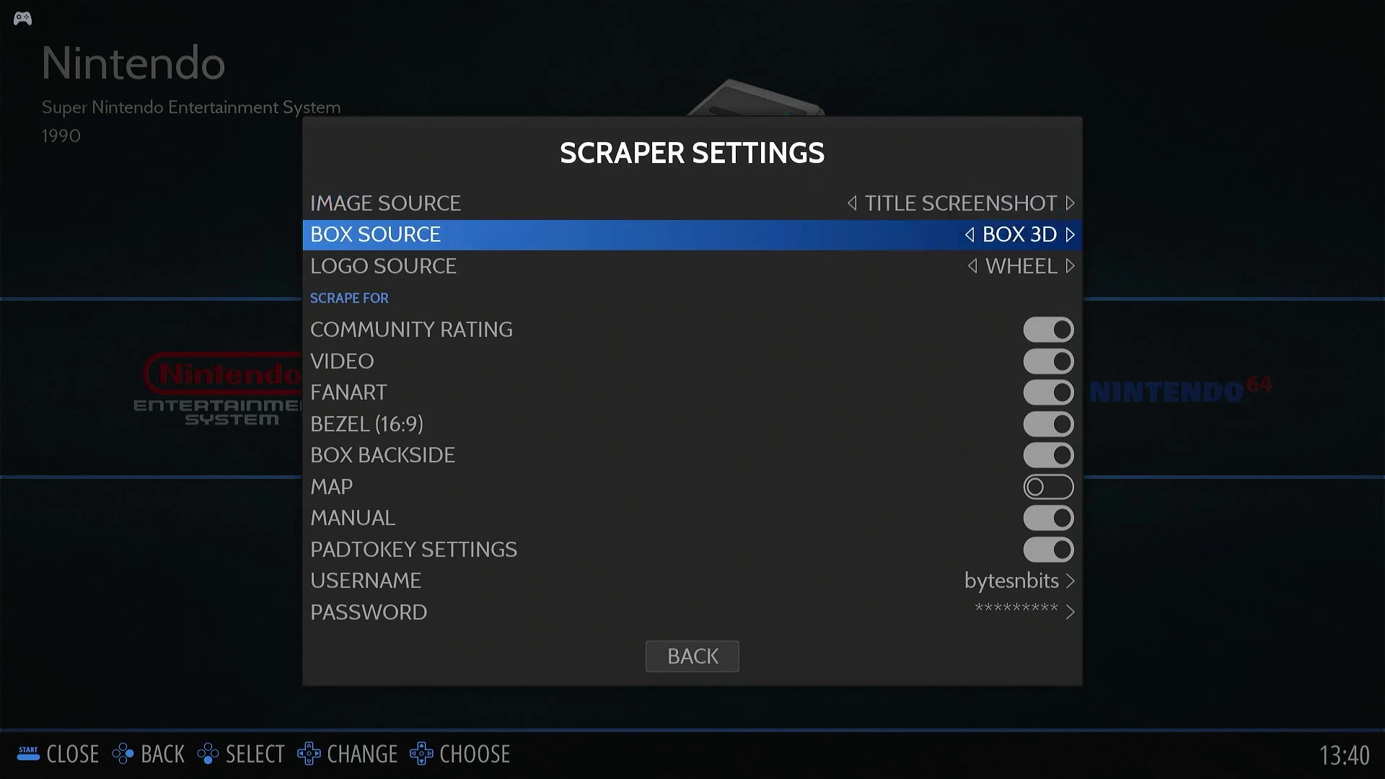
{"action": "key", "text": "Down"}
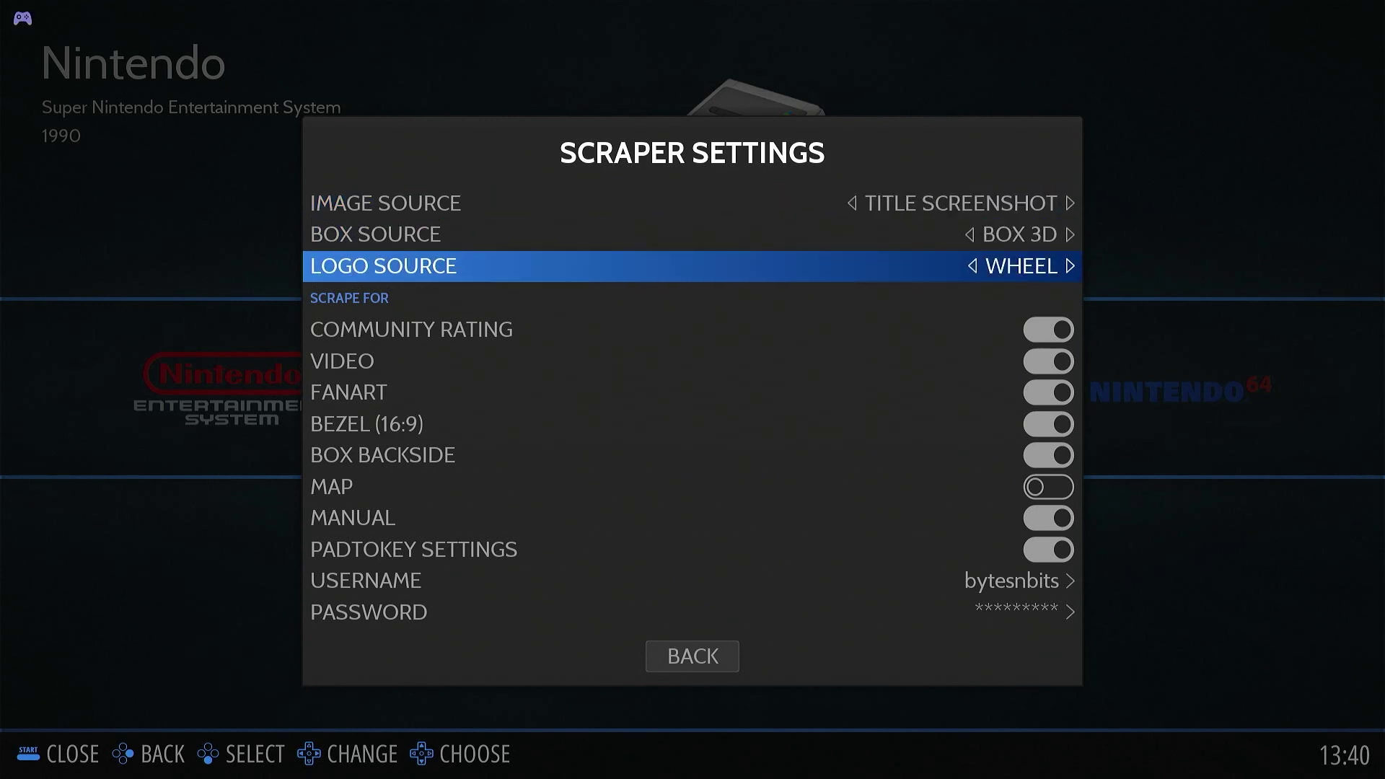
{"action": "key", "text": "Down"}
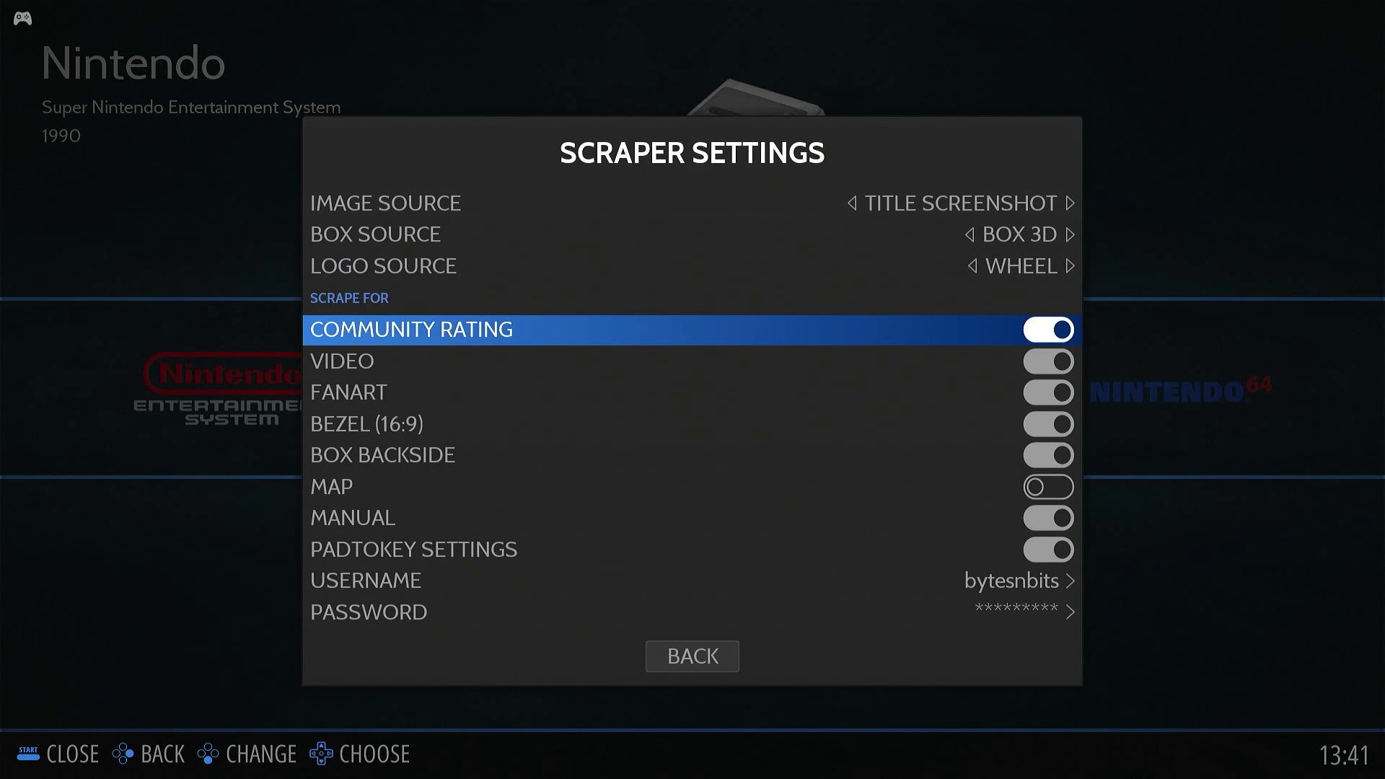
{"action": "key", "text": "Down"}
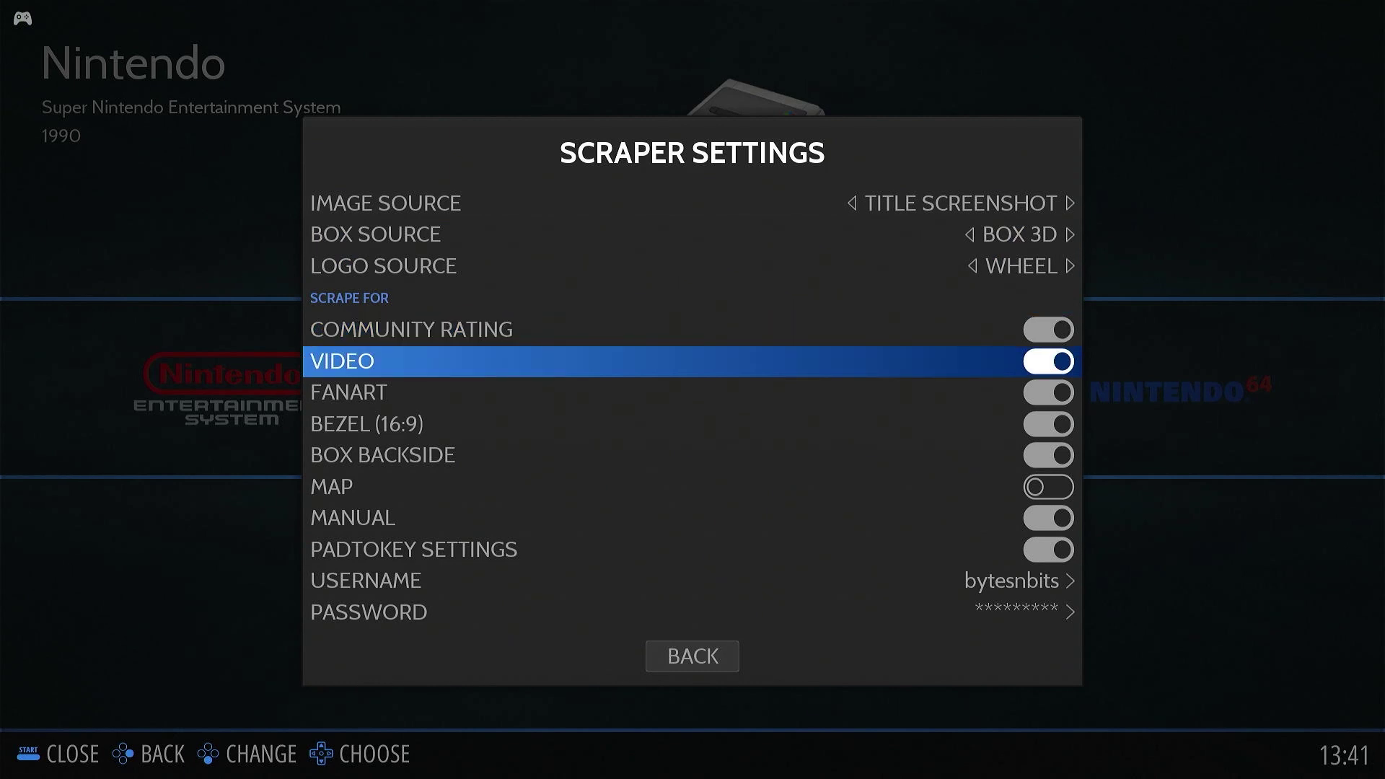
{"action": "key", "text": "Down"}
{"action": "key", "text": "Down"}
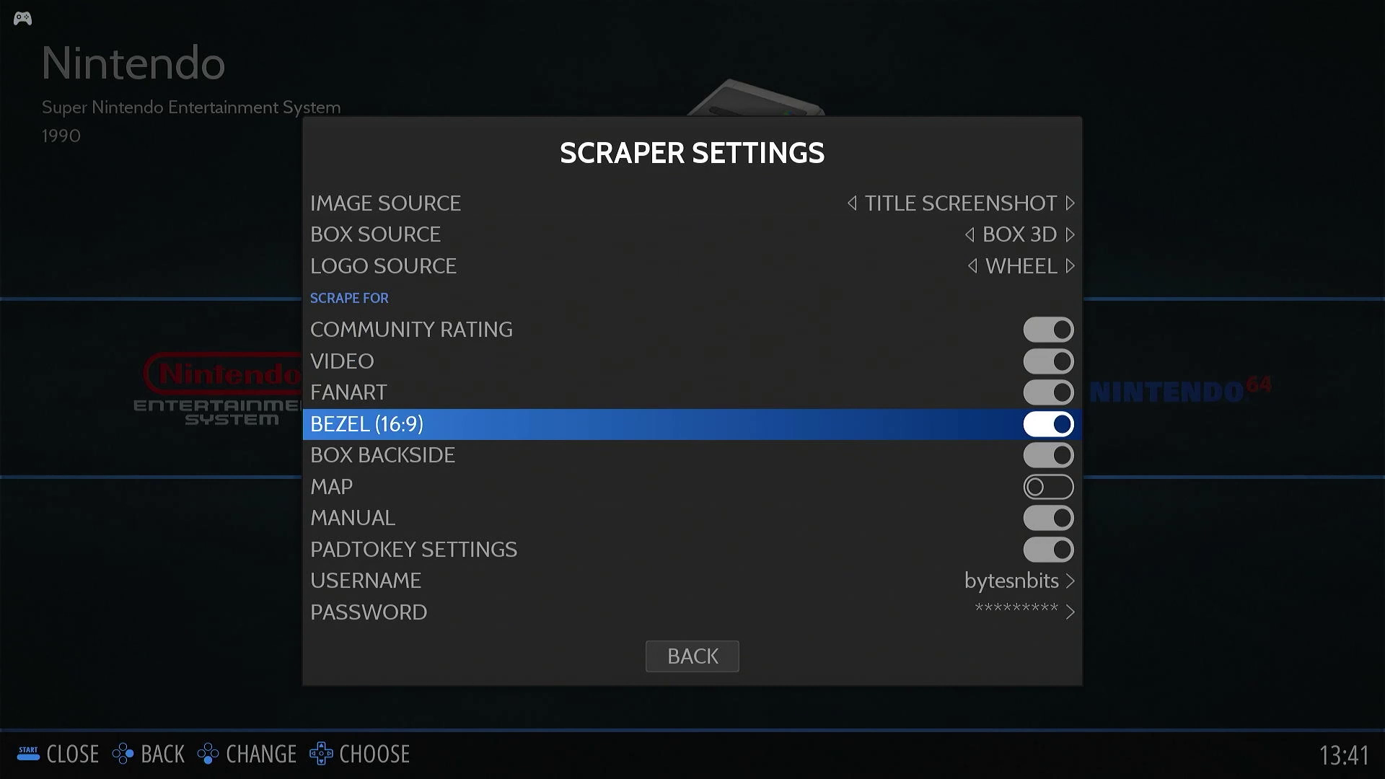
{"action": "key", "text": "Down"}
{"action": "key", "text": "Down"}
{"action": "key", "text": "Down"}
{"action": "key", "text": "Down"}
{"action": "key", "text": "Down"}
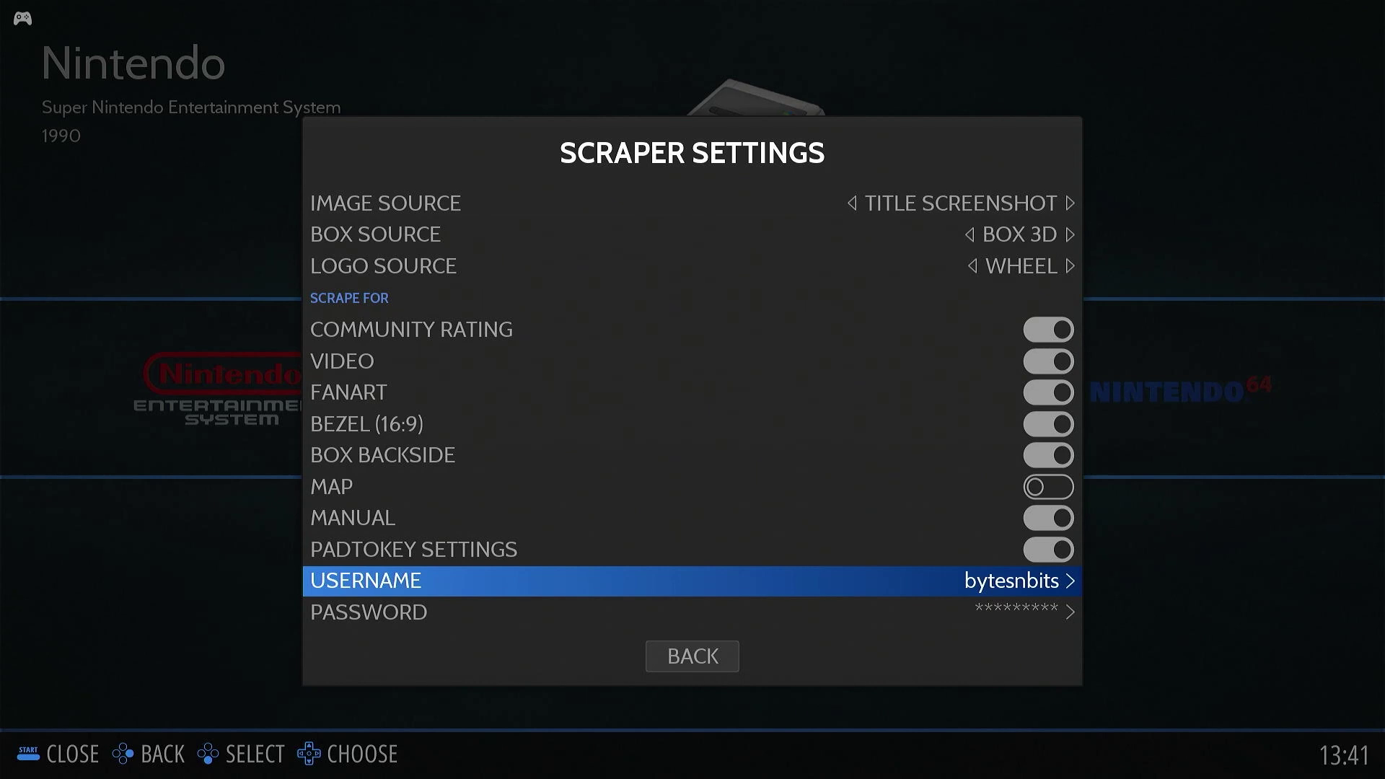
{"action": "key", "text": "Escape"}
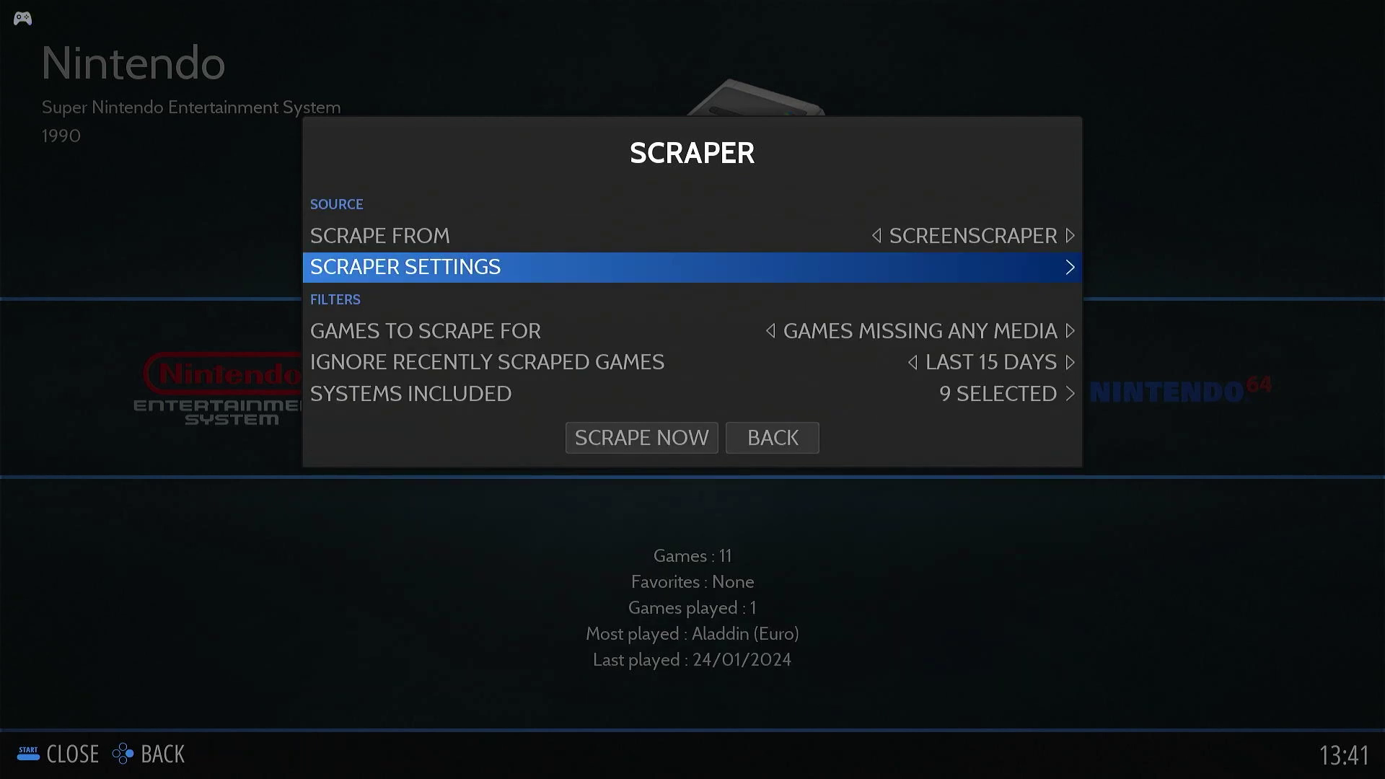
Step: Set the scraper's filter for ignoring recently scraped games to No
{"action": "key", "text": "Down"}
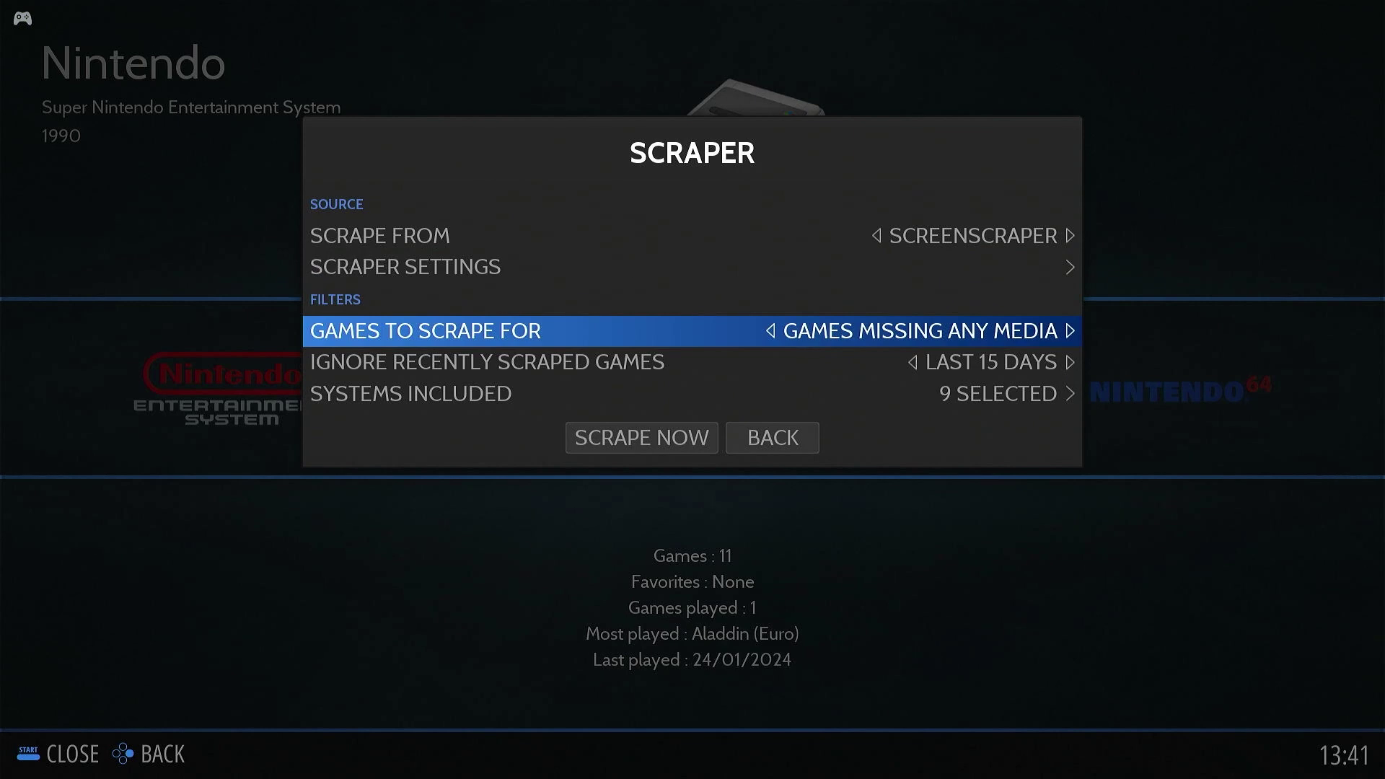
{"action": "key", "text": "Down"}
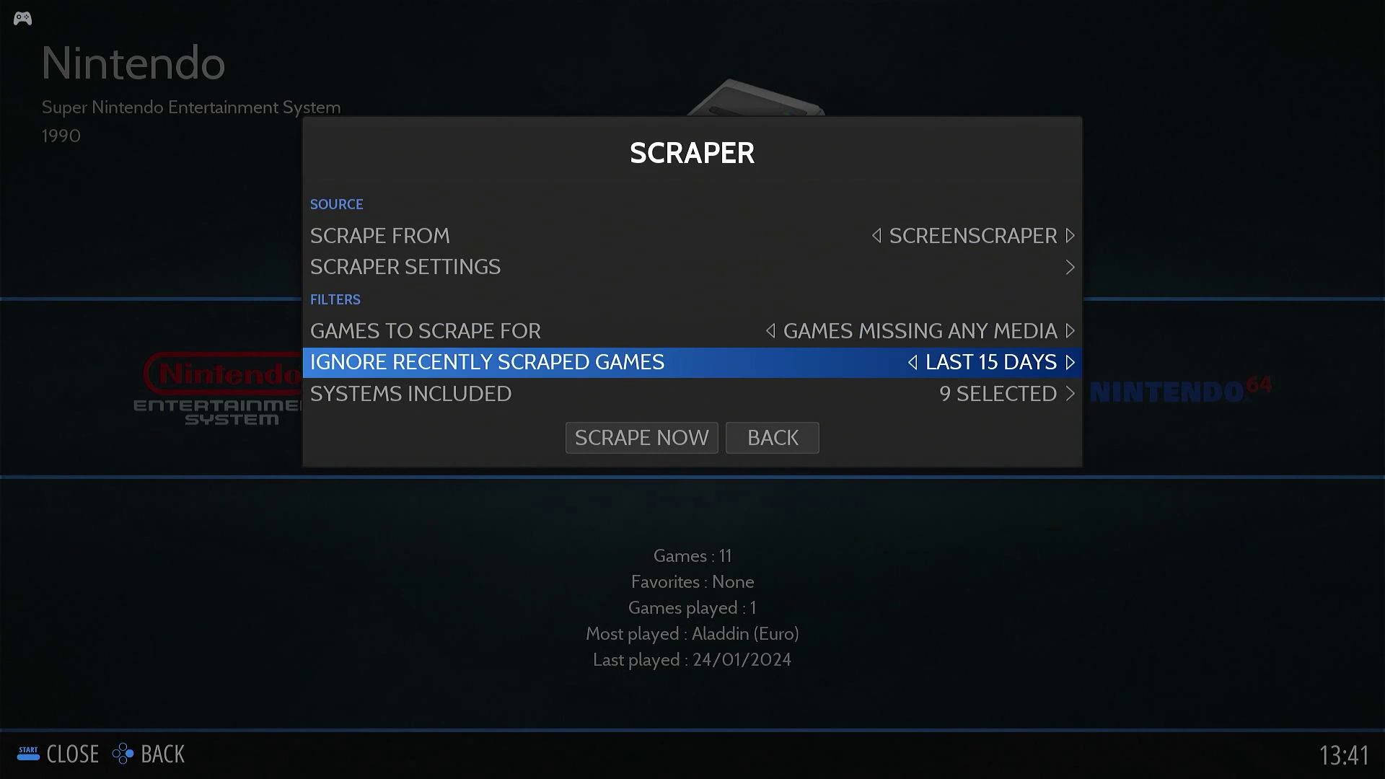
{"action": "key", "text": "Left"}
{"action": "key", "text": "Left"}
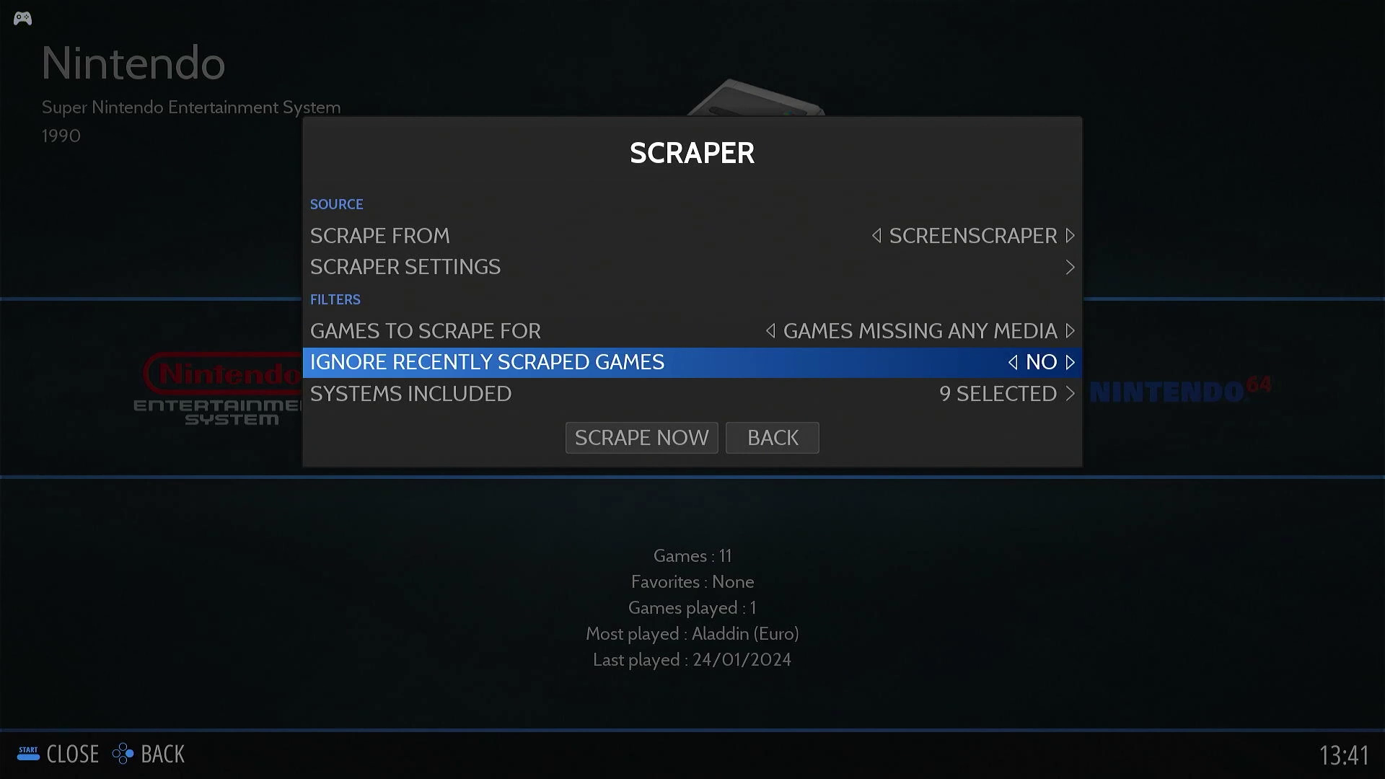
Step: Open the list of systems included in the scrape, look through it, and deselect every system
{"action": "key", "text": "Down"}
{"action": "key", "text": "Return"}
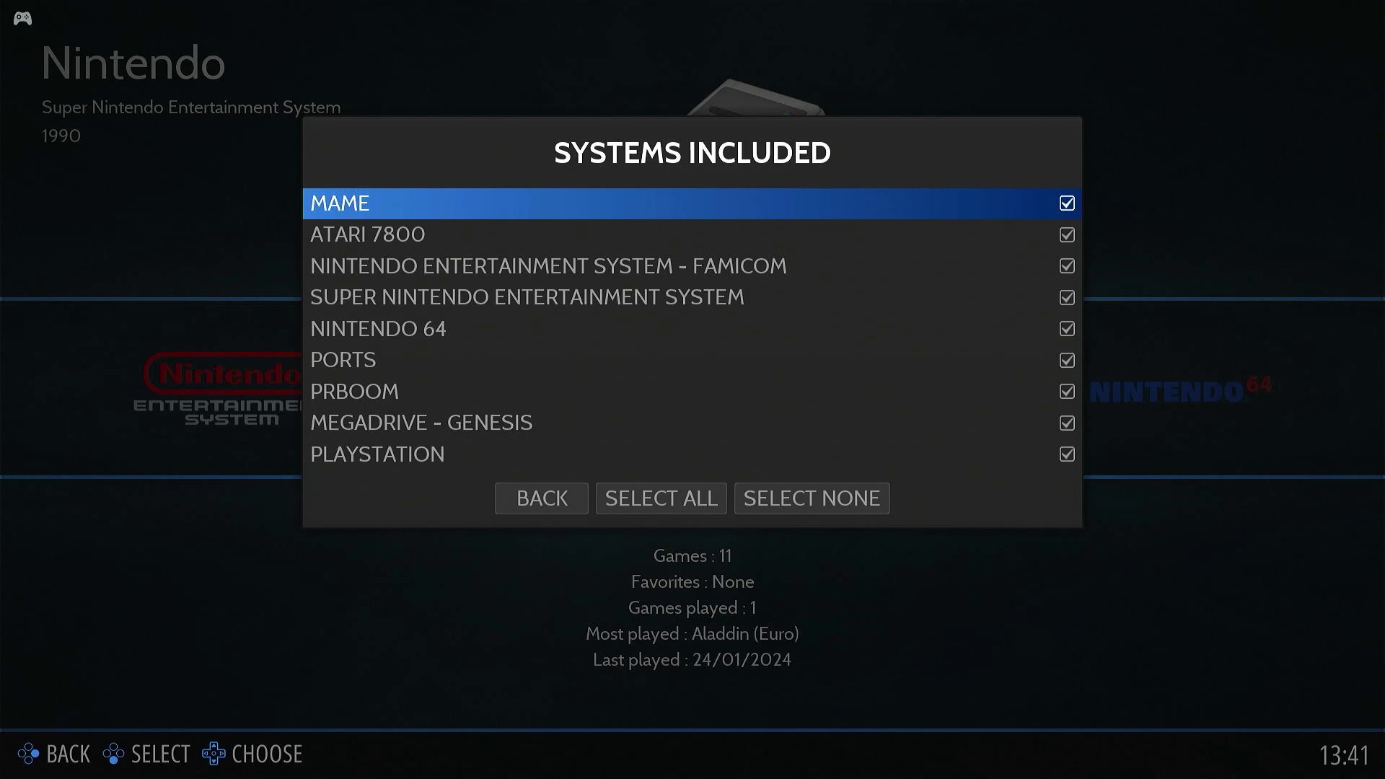
{"action": "key", "text": "Down"}
{"action": "key", "text": "Down"}
{"action": "key", "text": "Down"}
{"action": "key", "text": "Down"}
{"action": "key", "text": "Down"}
{"action": "key", "text": "Down"}
{"action": "key", "text": "Down"}
{"action": "key", "text": "Down"}
{"action": "key", "text": "Down"}
{"action": "key", "text": "Down"}
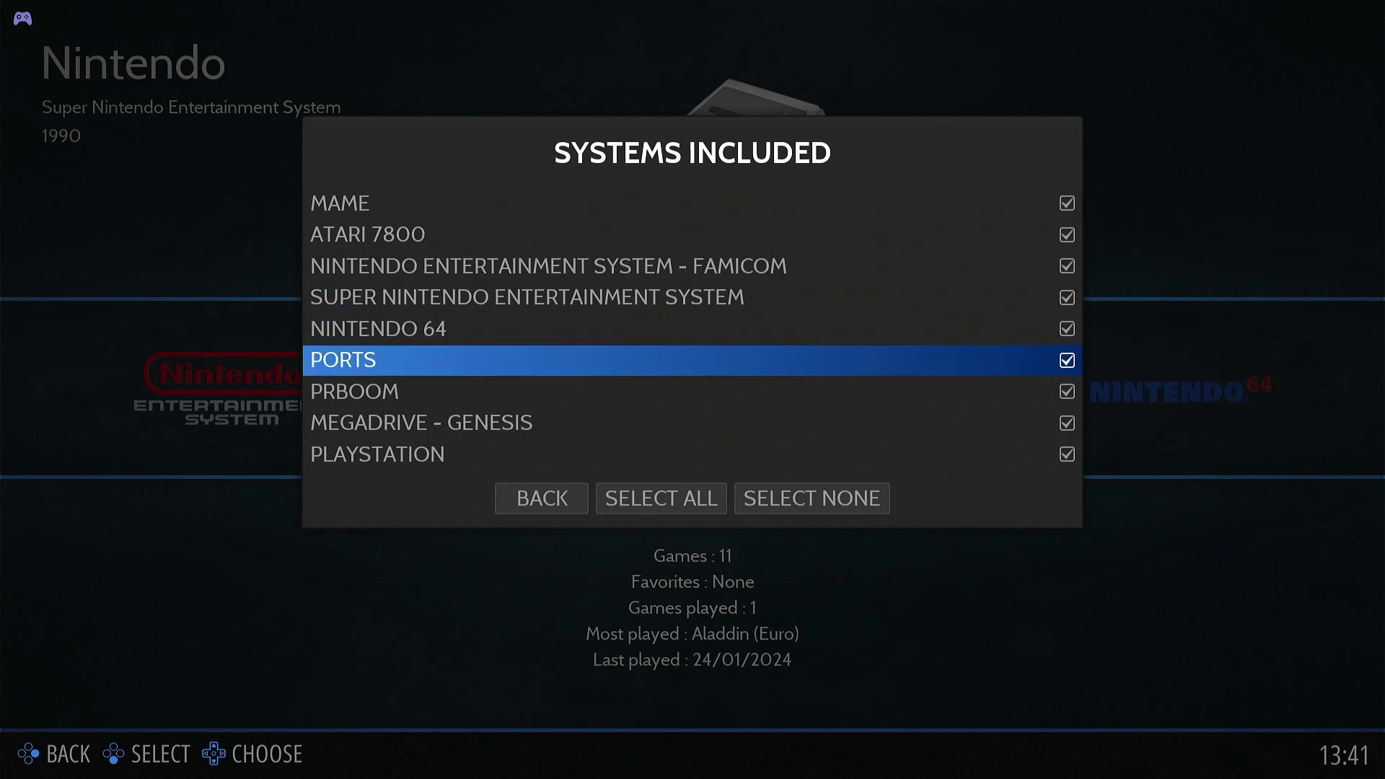
{"action": "key", "text": "Down"}
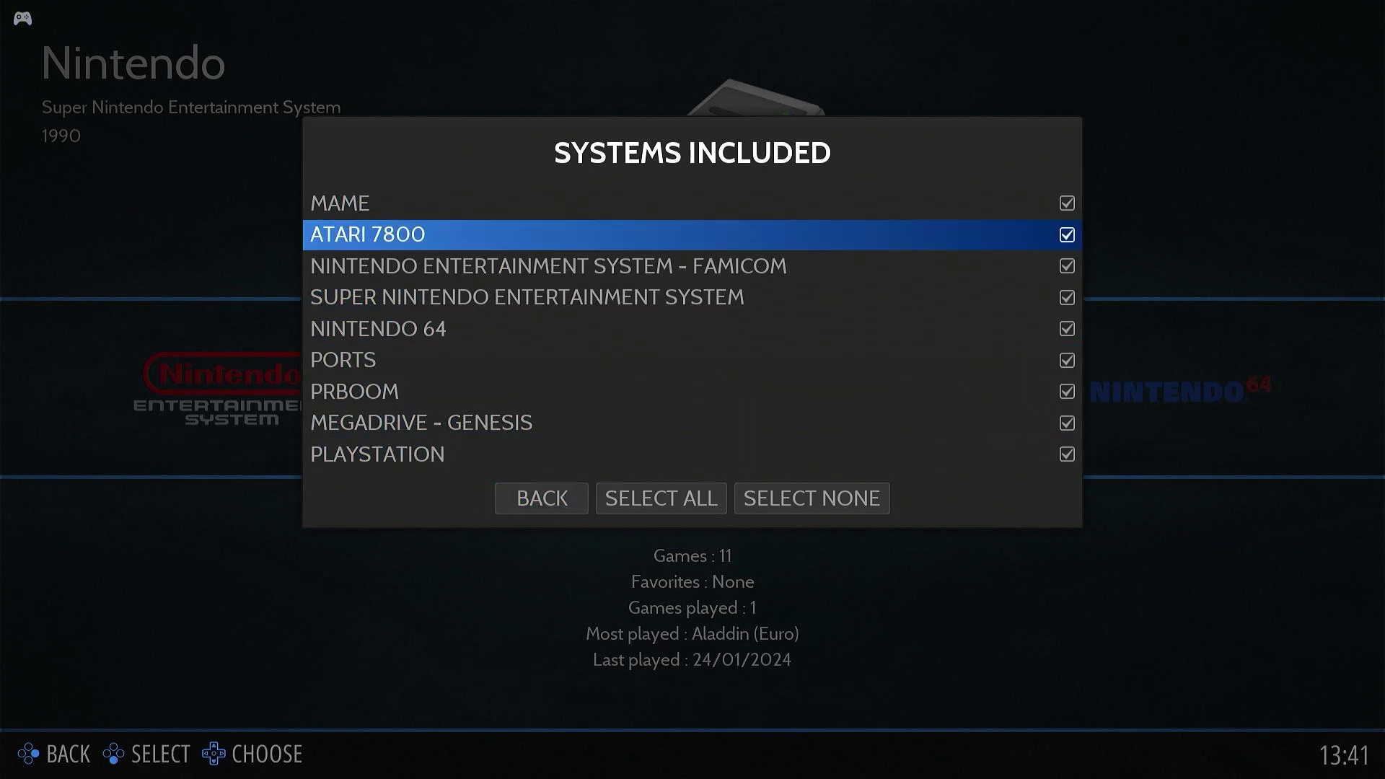
{"action": "key", "text": "Up"}
{"action": "key", "text": "Up"}
{"action": "key", "text": "Right"}
{"action": "key", "text": "Right"}
{"action": "key", "text": "Return"}
Step: Include Atari 7800 as the only system and start scraping its games
{"action": "key", "text": "Up"}
{"action": "key", "text": "Up"}
{"action": "key", "text": "Up"}
{"action": "key", "text": "Up"}
{"action": "key", "text": "Up"}
{"action": "key", "text": "Up"}
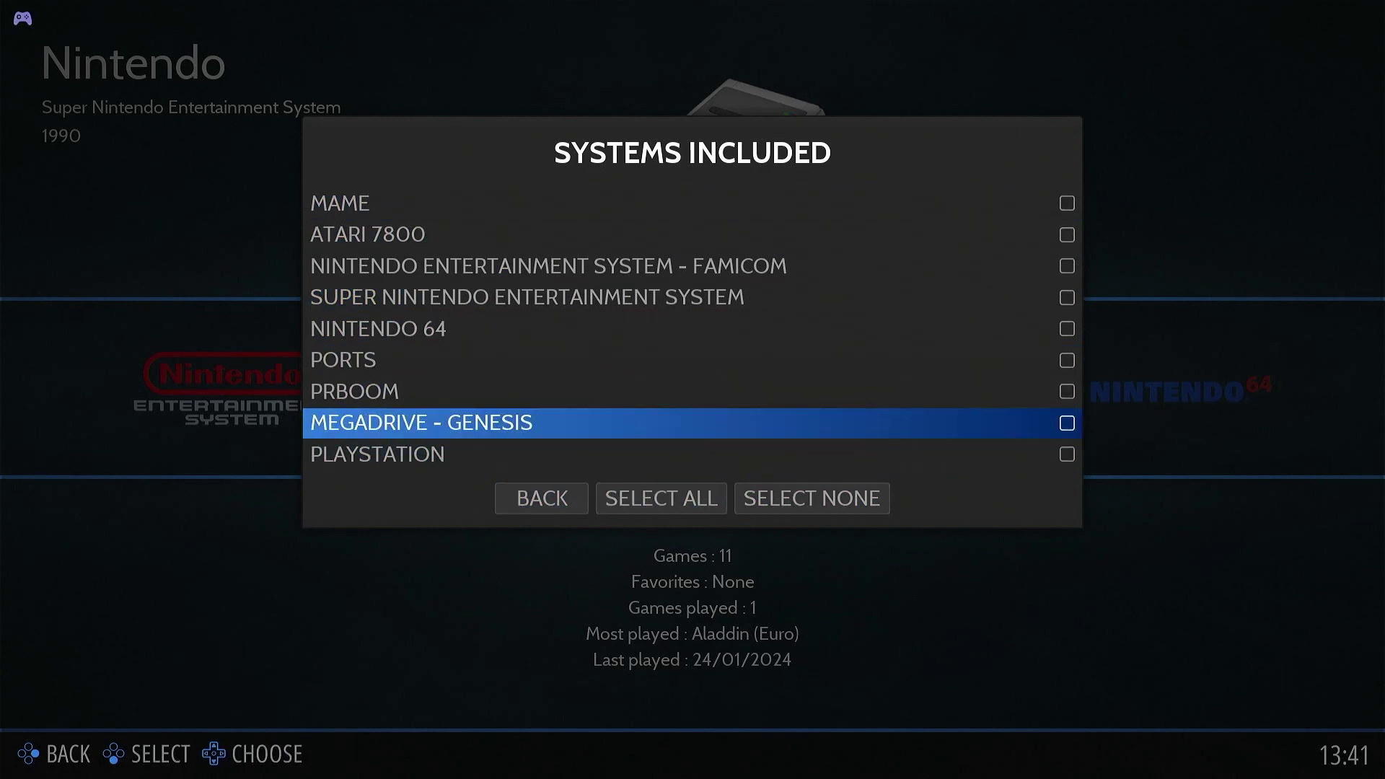
{"action": "key", "text": "Up"}
{"action": "key", "text": "Up"}
{"action": "key", "text": "Return"}
{"action": "key", "text": "Down"}
{"action": "key", "text": "Down"}
{"action": "key", "text": "Down"}
{"action": "key", "text": "Down"}
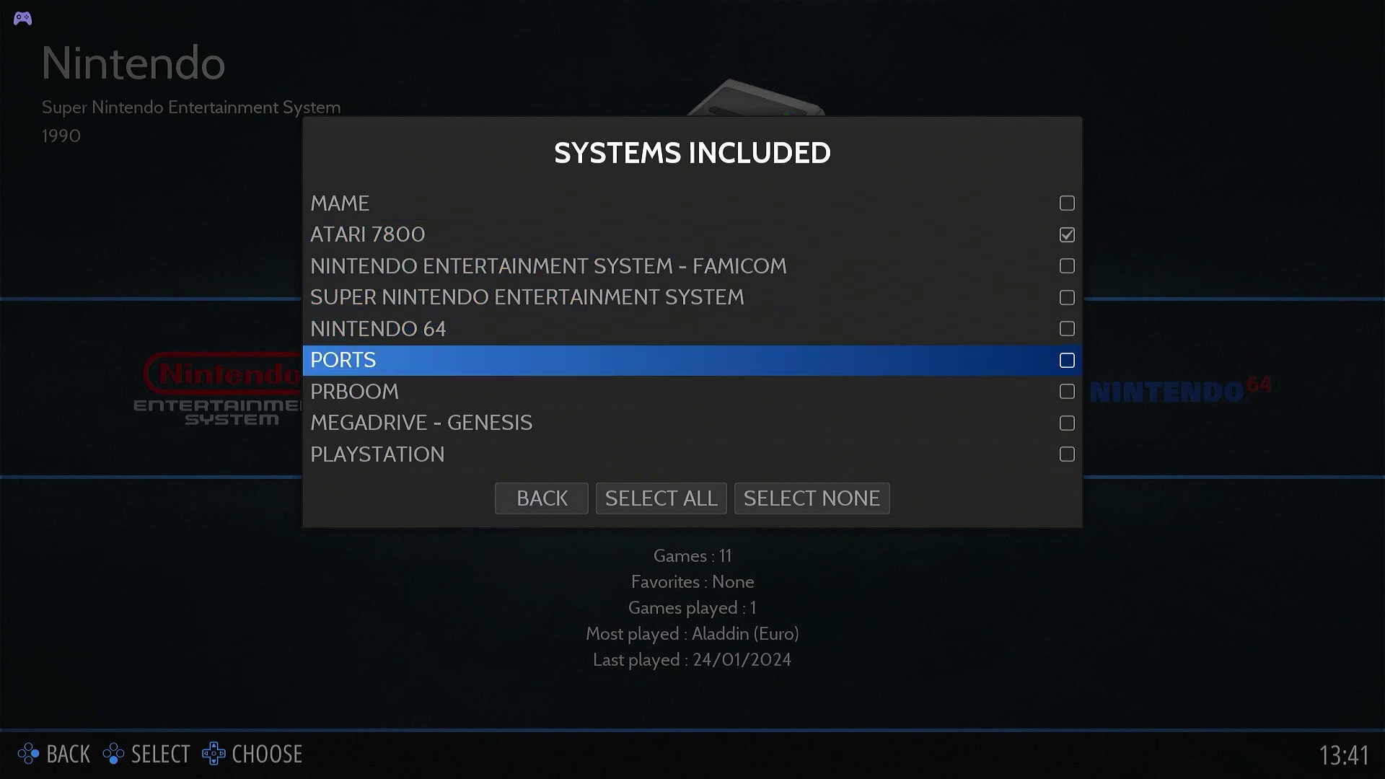
{"action": "key", "text": "Escape"}
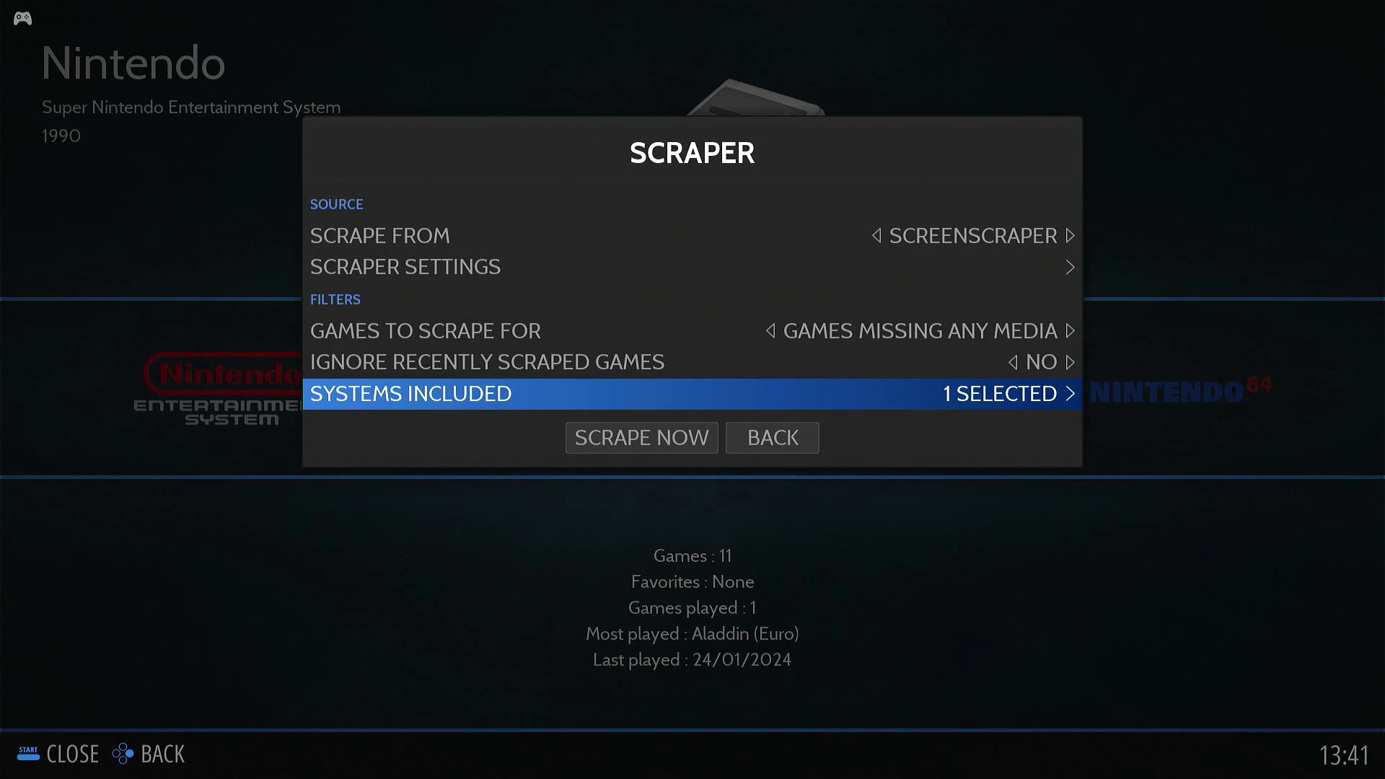
{"action": "key", "text": "Down"}
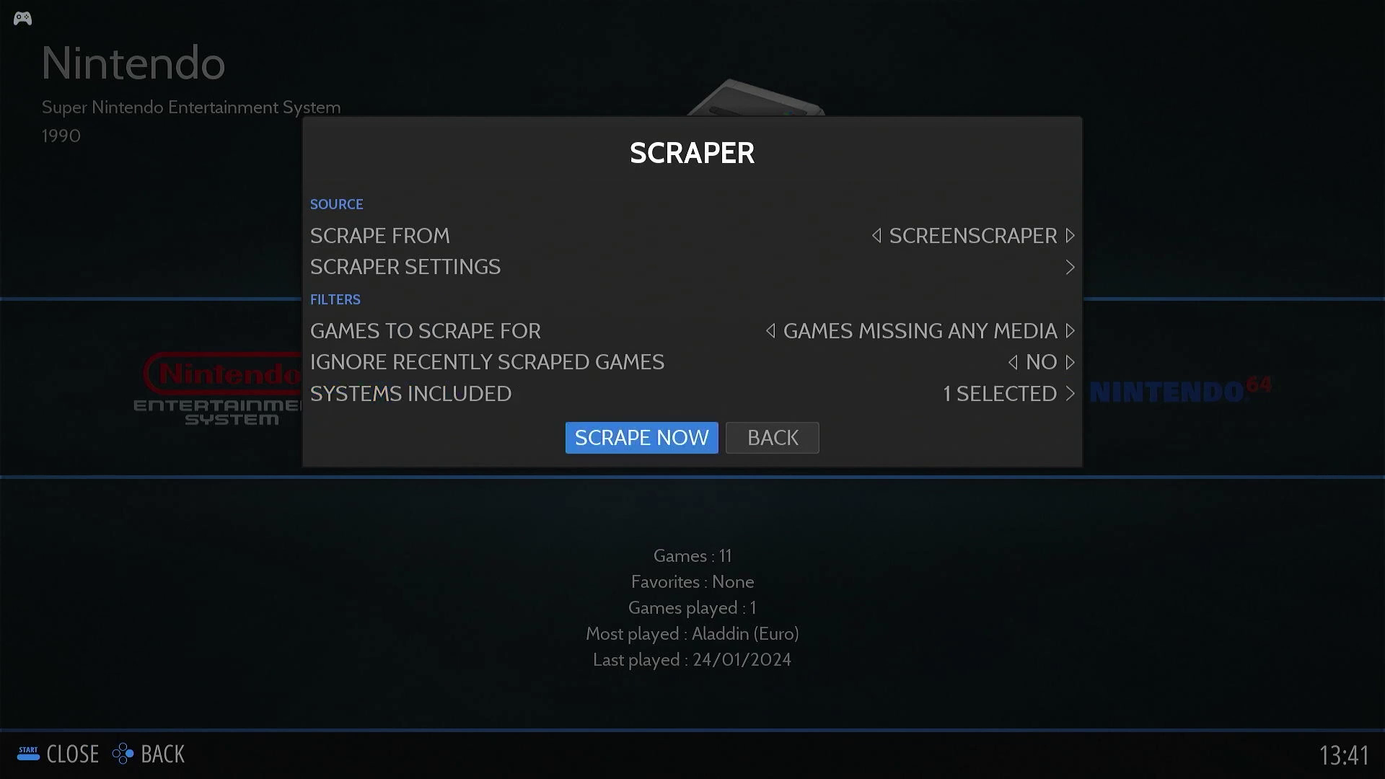
{"action": "key", "text": "Return"}
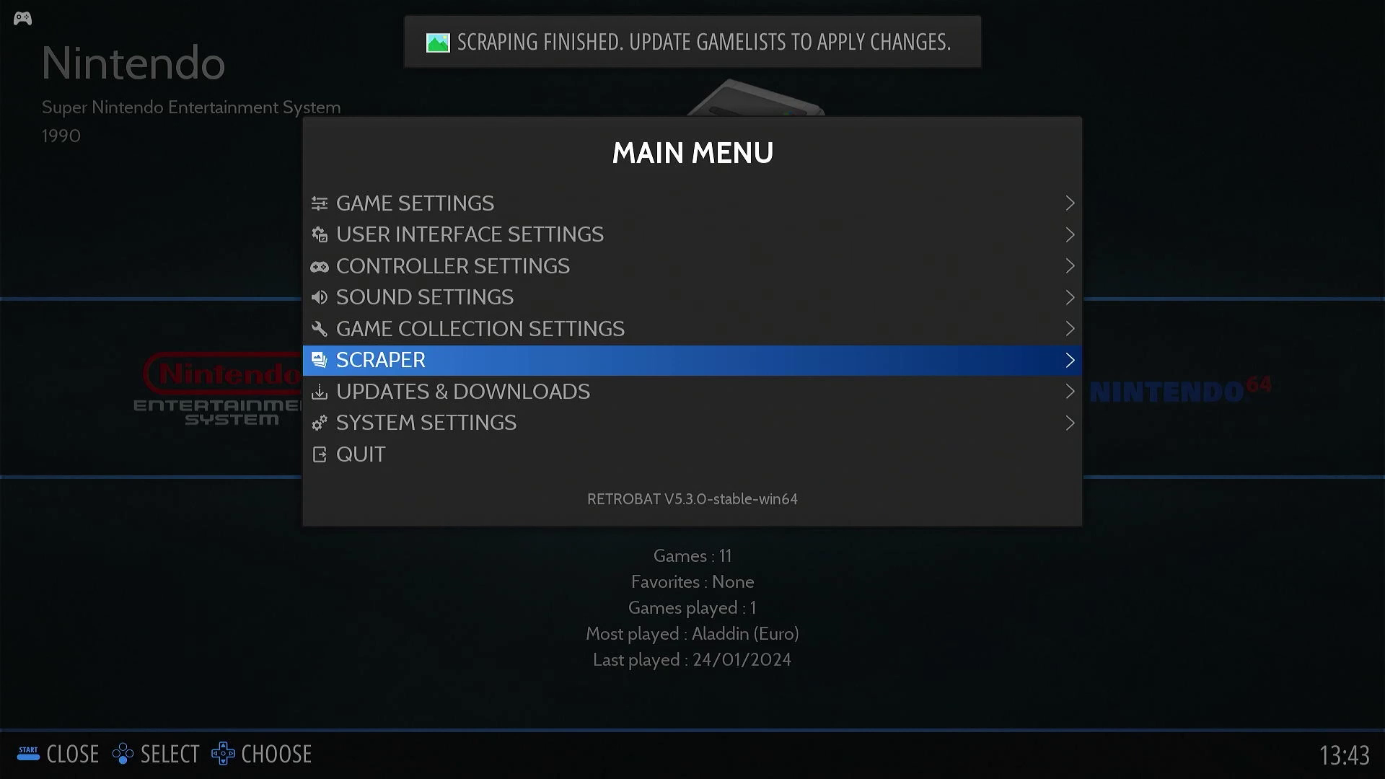
Step: Update the gamelists from the game settings to apply the scraped media
{"action": "key", "text": "Up"}
{"action": "key", "text": "Up"}
{"action": "key", "text": "Up"}
{"action": "key", "text": "Up"}
{"action": "key", "text": "Up"}
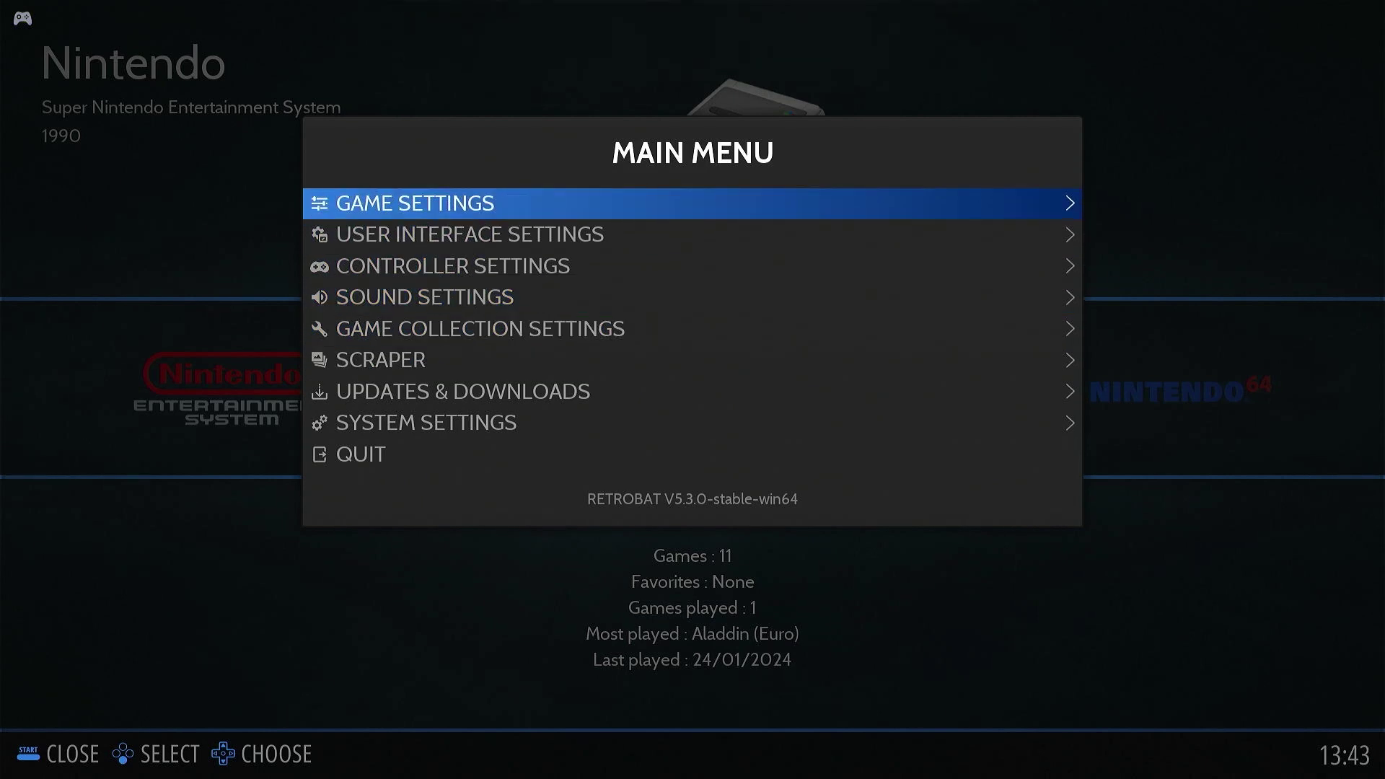
{"action": "key", "text": "Return"}
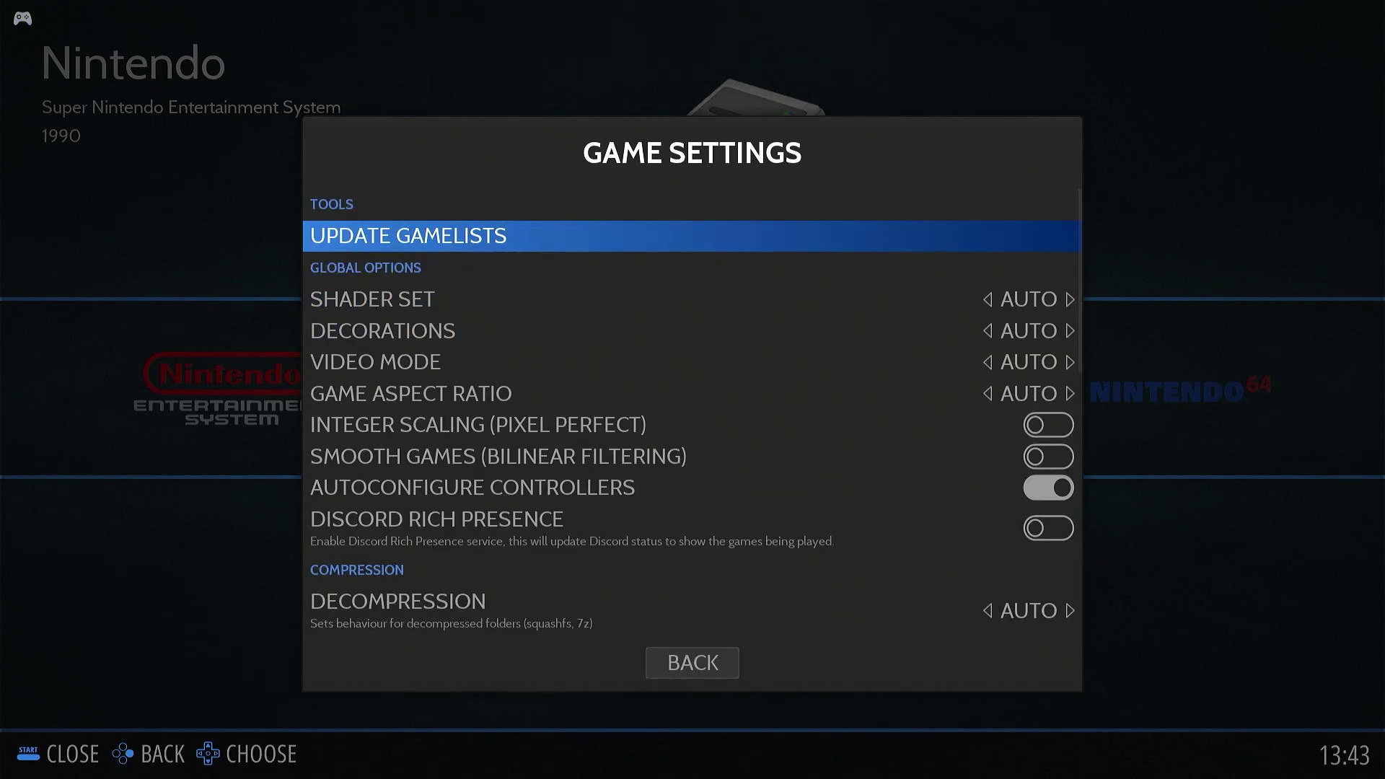
{"action": "key", "text": "Return"}
{"action": "key", "text": "Return"}
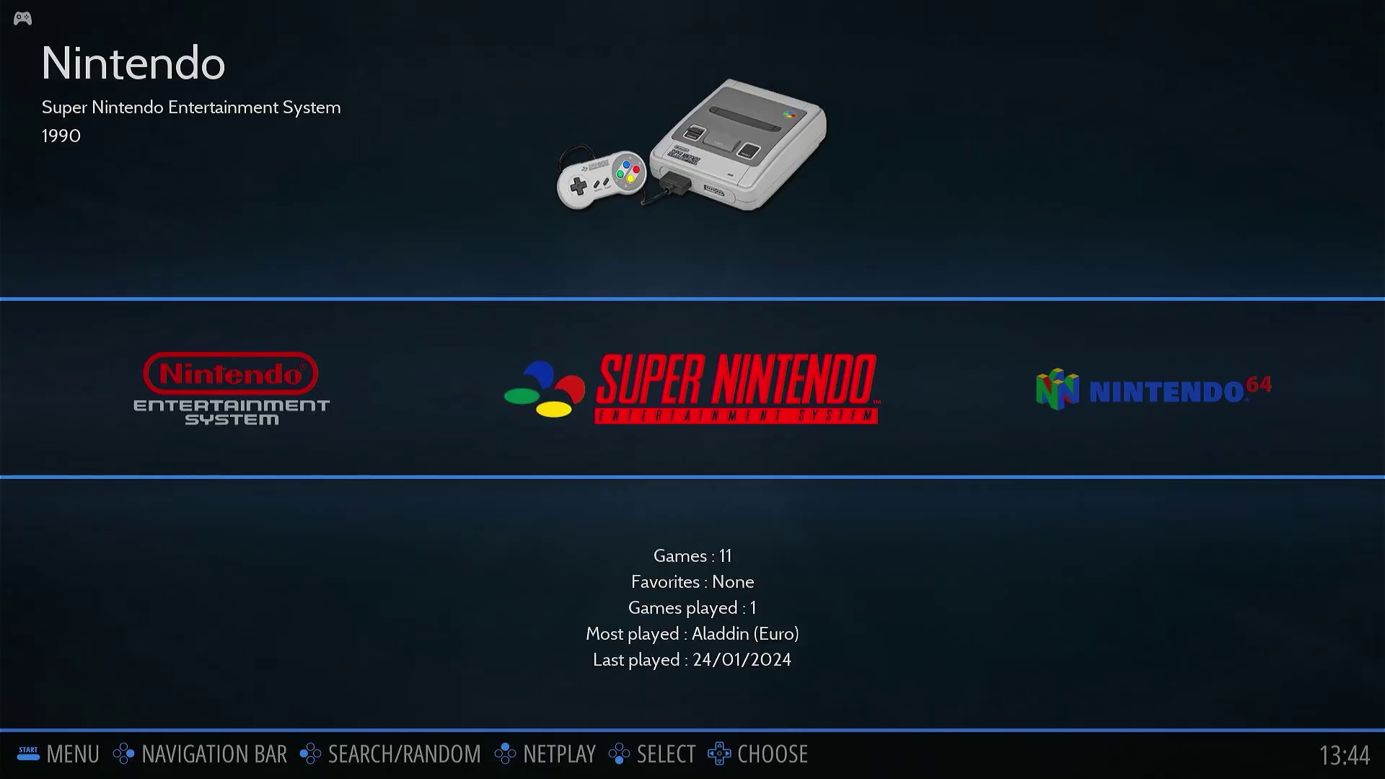
Step: Browse the game systems to Atari 7800 and open its game list
{"action": "key", "text": "Right"}
{"action": "key", "text": "Right"}
{"action": "key", "text": "Right"}
{"action": "key", "text": "Right"}
{"action": "key", "text": "Right"}
{"action": "key", "text": "Right"}
{"action": "key", "text": "Right"}
{"action": "key", "text": "Right"}
{"action": "key", "text": "Right"}
{"action": "key", "text": "Right"}
{"action": "key", "text": "Right"}
{"action": "key", "text": "Right"}
{"action": "key", "text": "Right"}
{"action": "key", "text": "Right"}
{"action": "key", "text": "Right"}
{"action": "key", "text": "Right"}
{"action": "key", "text": "Right"}
{"action": "key", "text": "Right"}
{"action": "key", "text": "Right"}
{"action": "key", "text": "Right"}
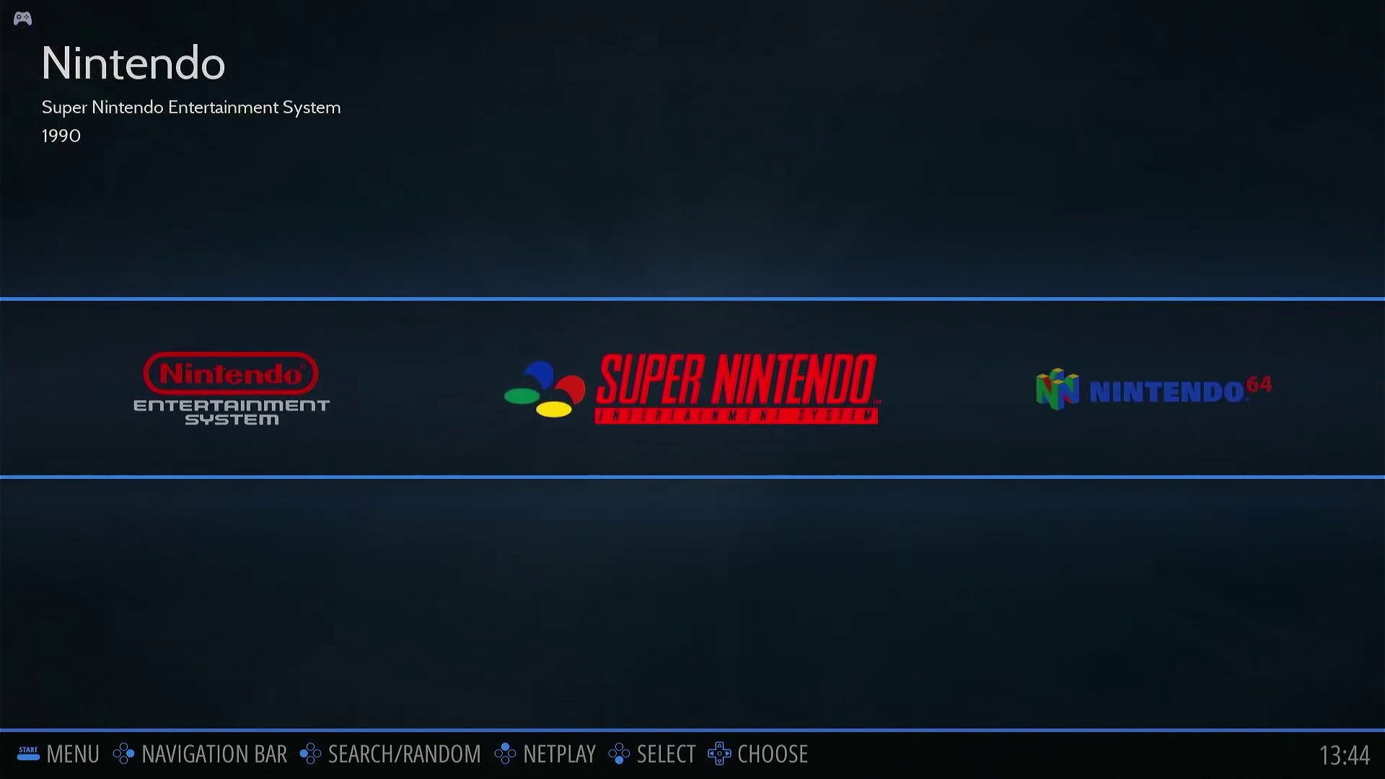
{"action": "key", "text": "Right"}
{"action": "key", "text": "Right"}
{"action": "key", "text": "Right"}
{"action": "key", "text": "Right"}
{"action": "key", "text": "Right"}
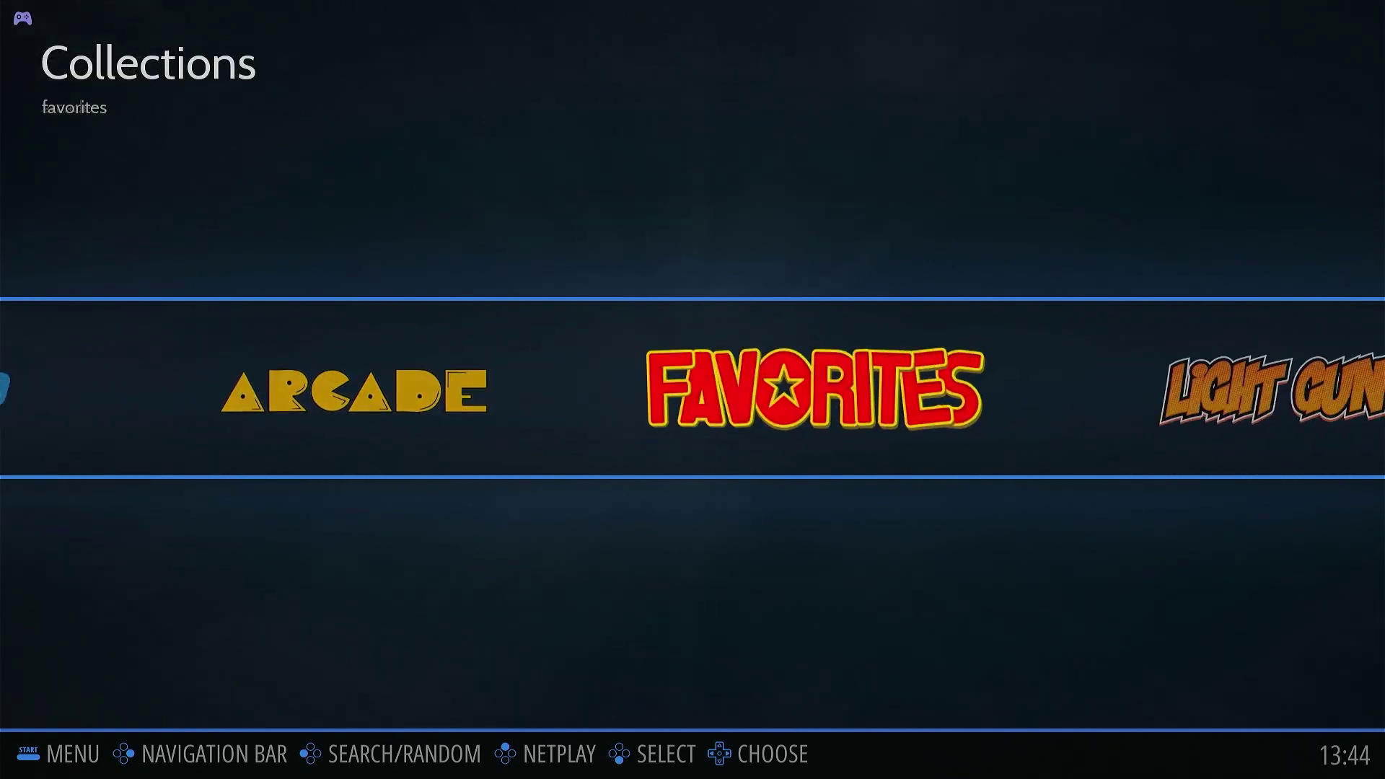
{"action": "key", "text": "Right"}
{"action": "key", "text": "Right"}
{"action": "key", "text": "Right"}
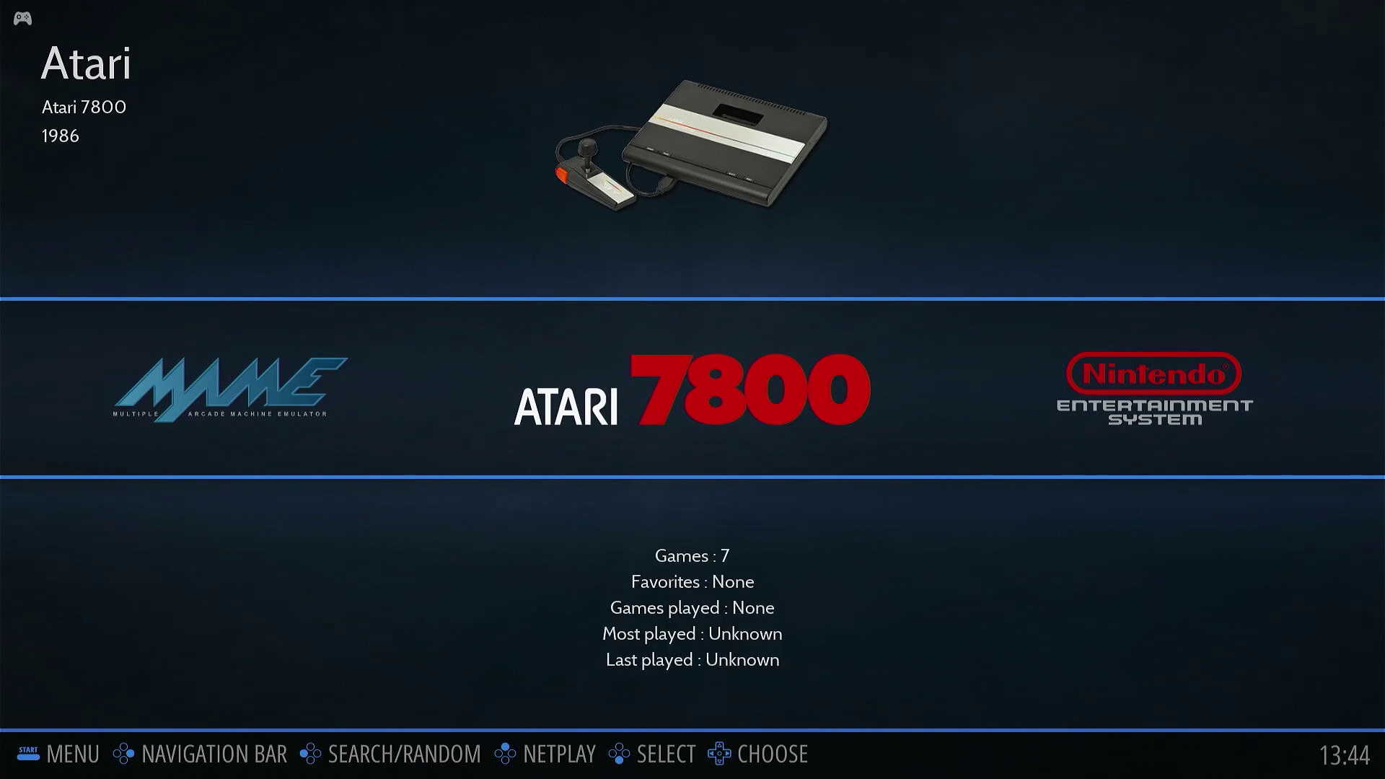
{"action": "key", "text": "Return"}
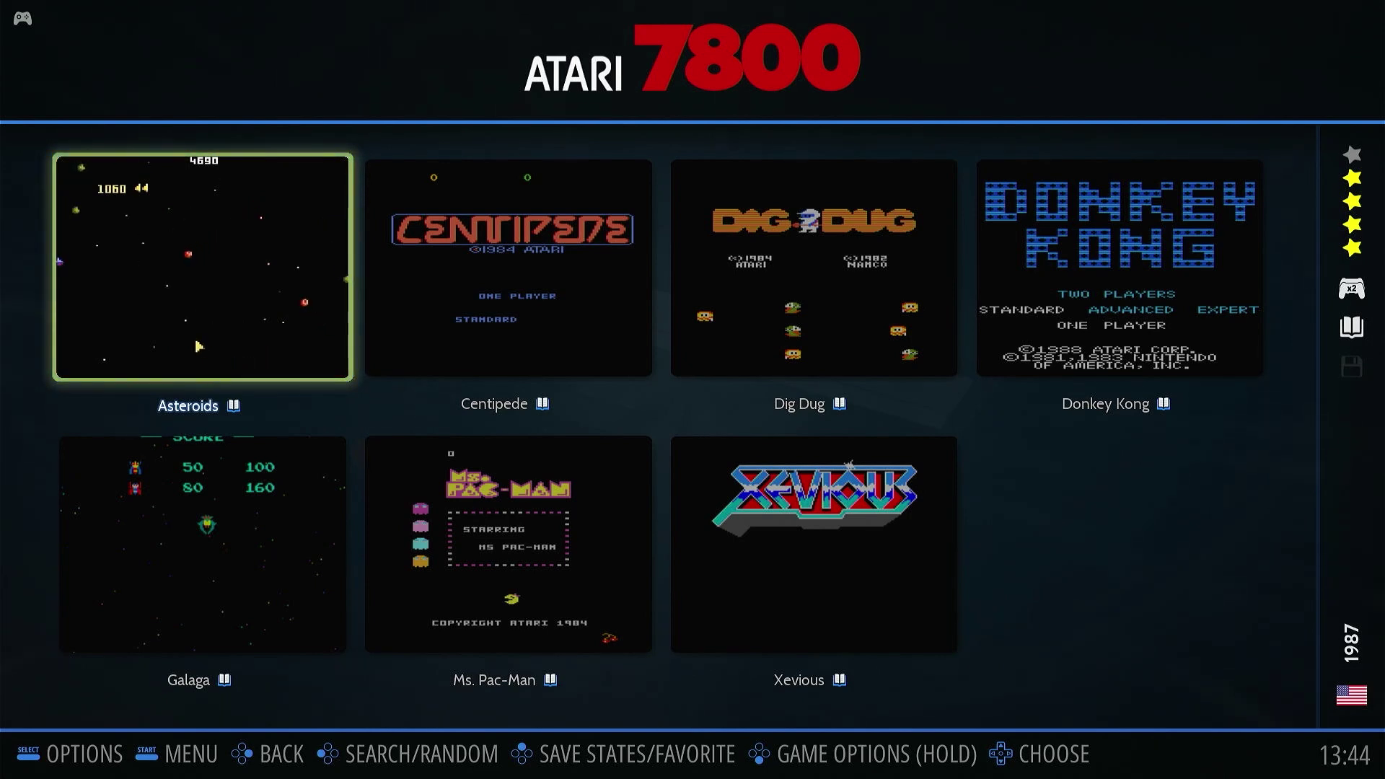
Step: Preview the Centipede and Dig Dug entries in the Atari 7800 list, and launch Dig Dug
{"action": "key", "text": "Right"}
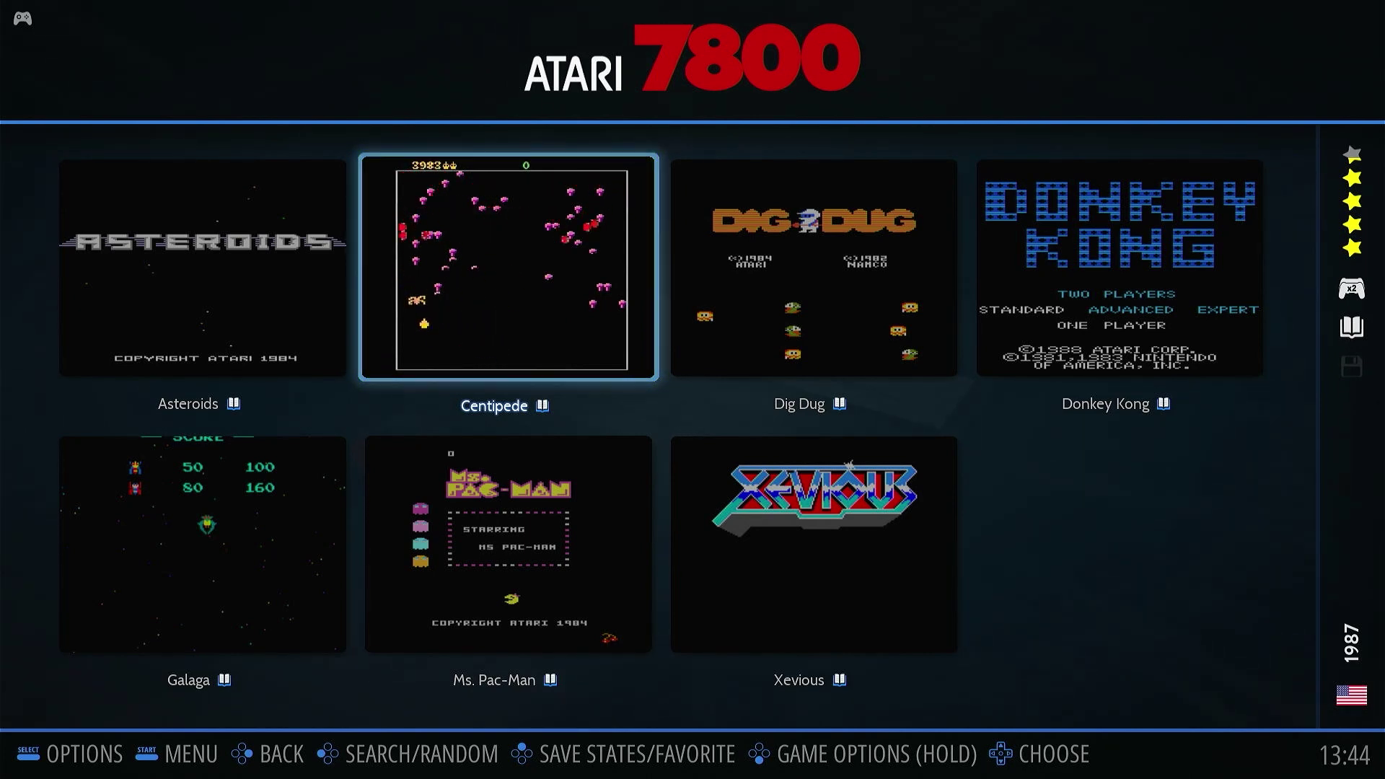
{"action": "left_click", "coordinate": [814, 267]}
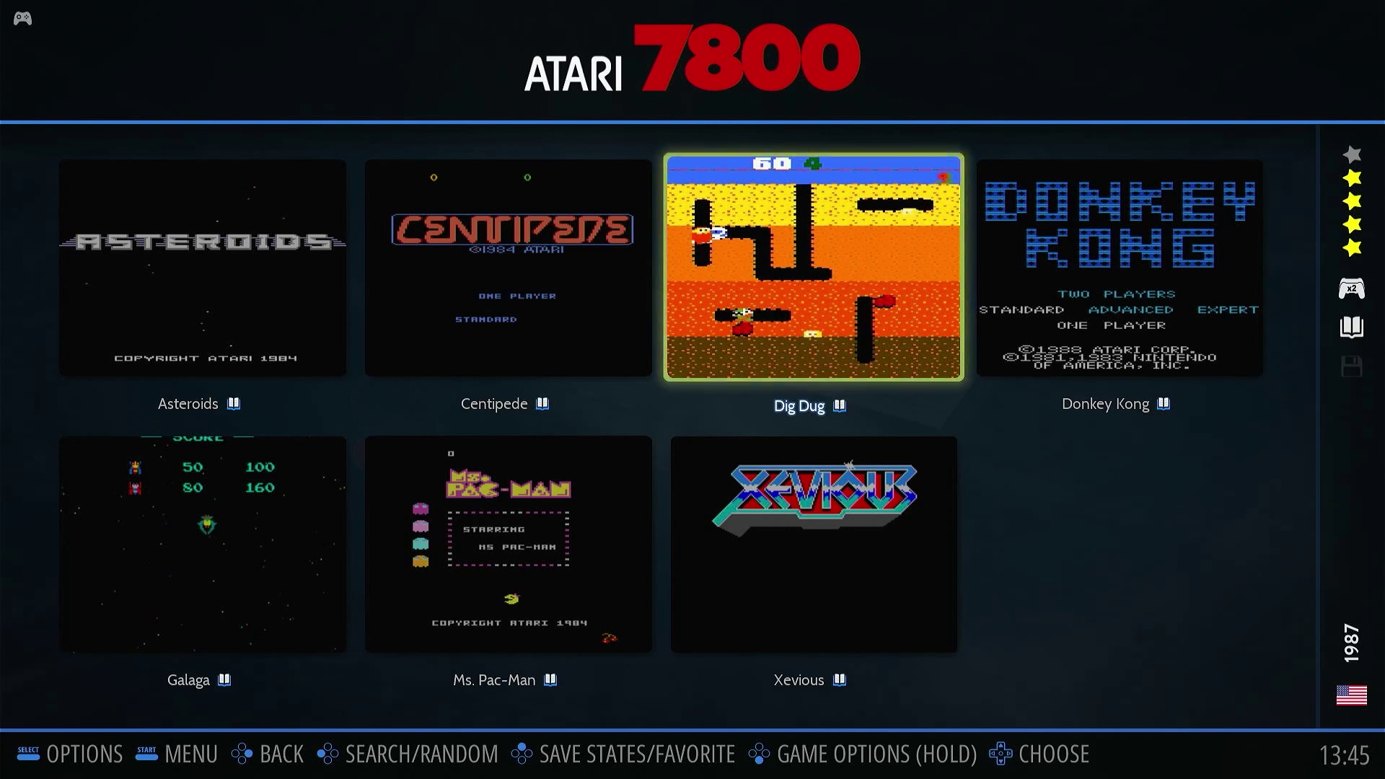
{"action": "key", "text": "Return"}
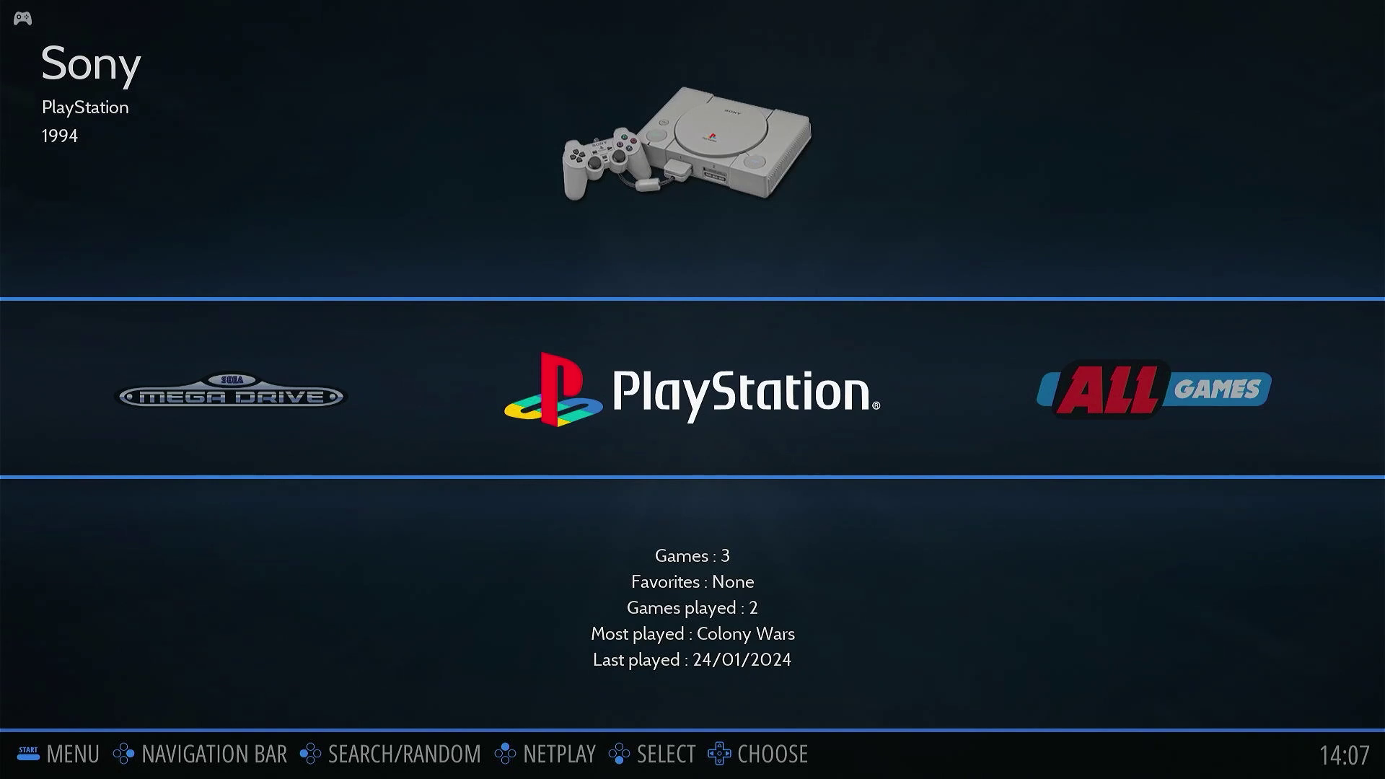
Step: Open the PlayStation game list and select Einhänder
{"action": "key", "text": "Return"}
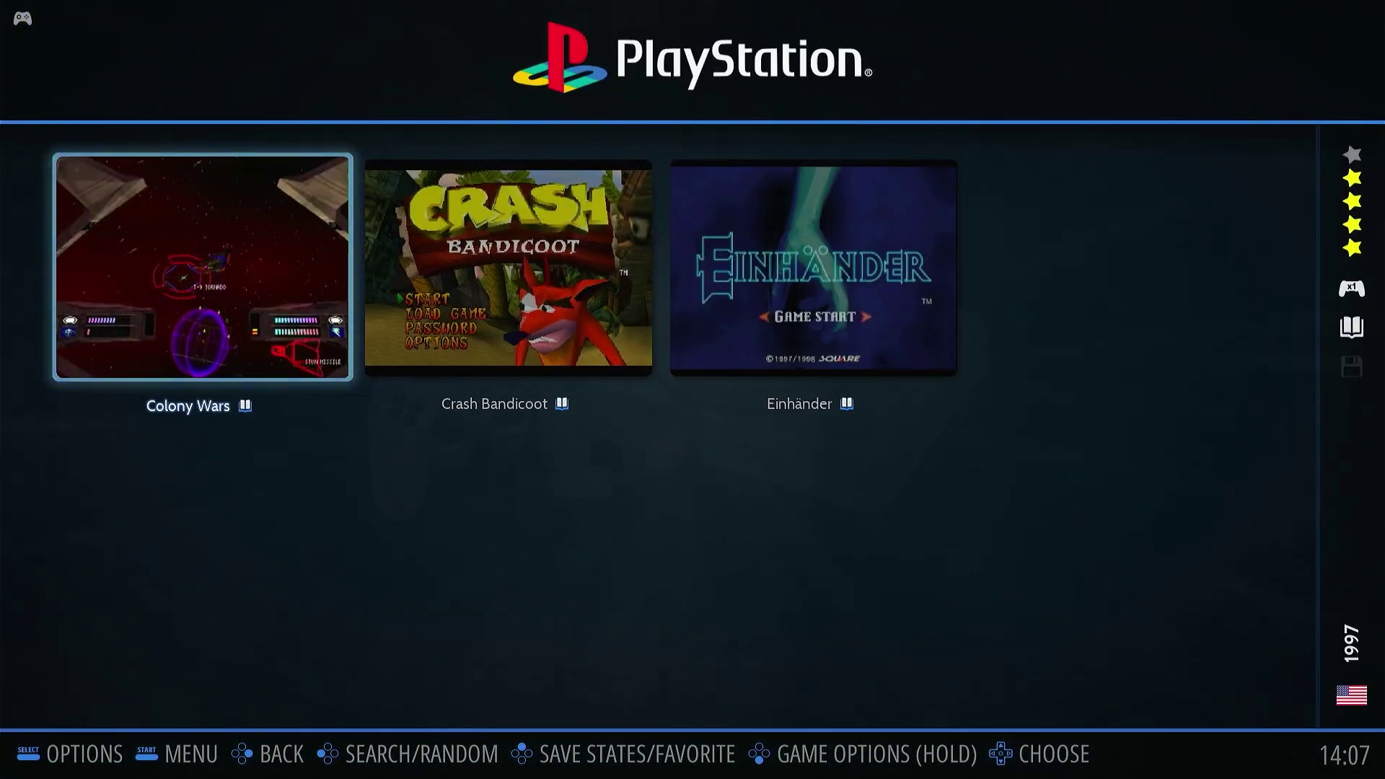
{"action": "key", "text": "Right"}
{"action": "key", "text": "Right"}
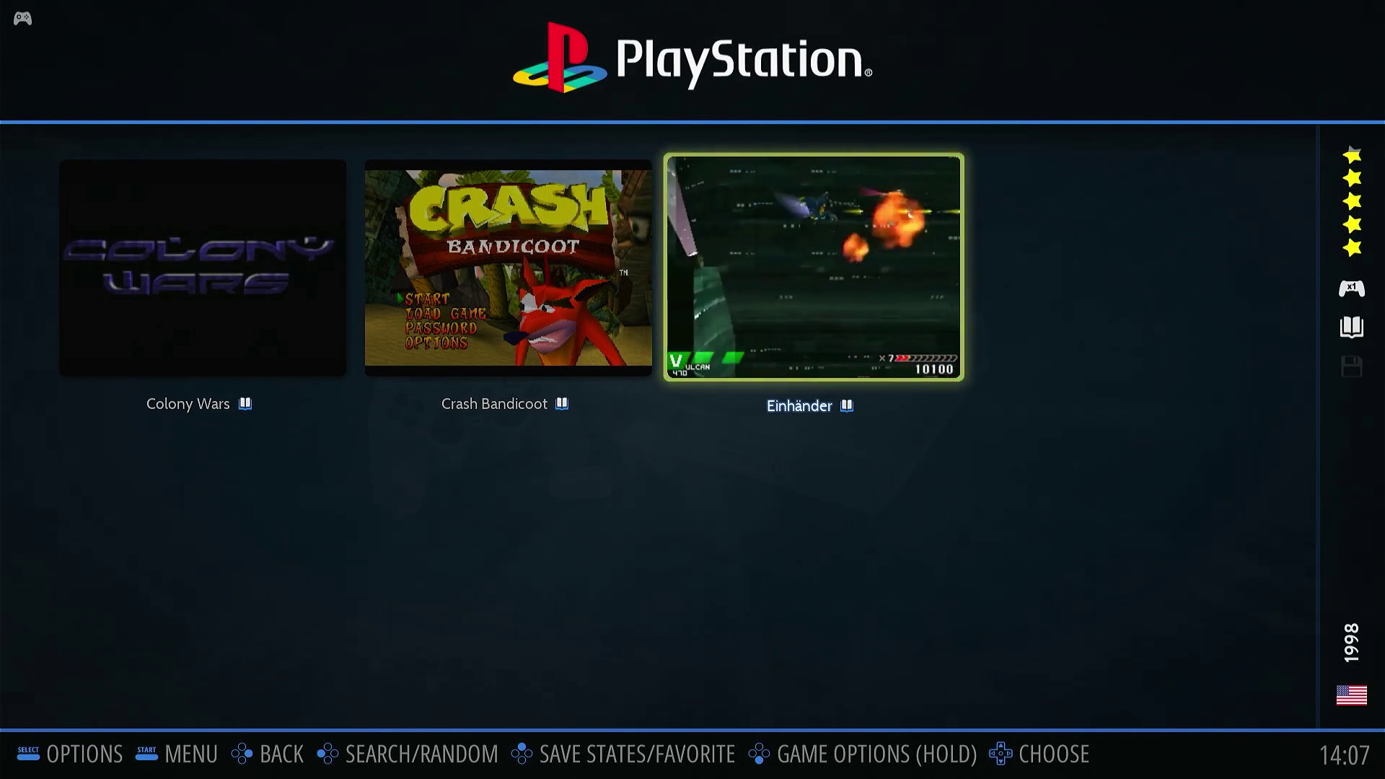
Step: Open the advanced system options for the PlayStation collection
{"action": "key", "text": "F2"}
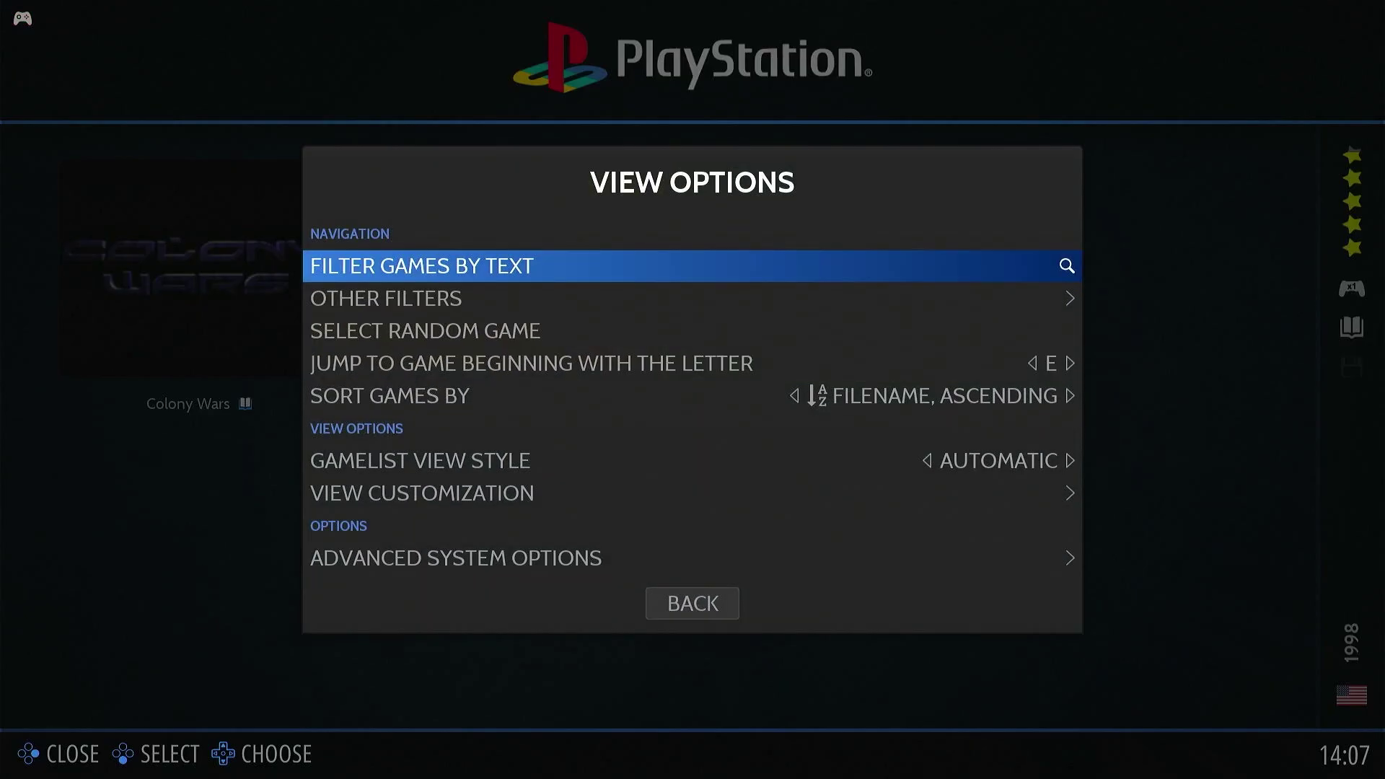
{"action": "key", "text": "Down"}
{"action": "key", "text": "Down"}
{"action": "key", "text": "Down"}
{"action": "key", "text": "Down"}
{"action": "key", "text": "Down"}
{"action": "key", "text": "Down"}
{"action": "key", "text": "Down"}
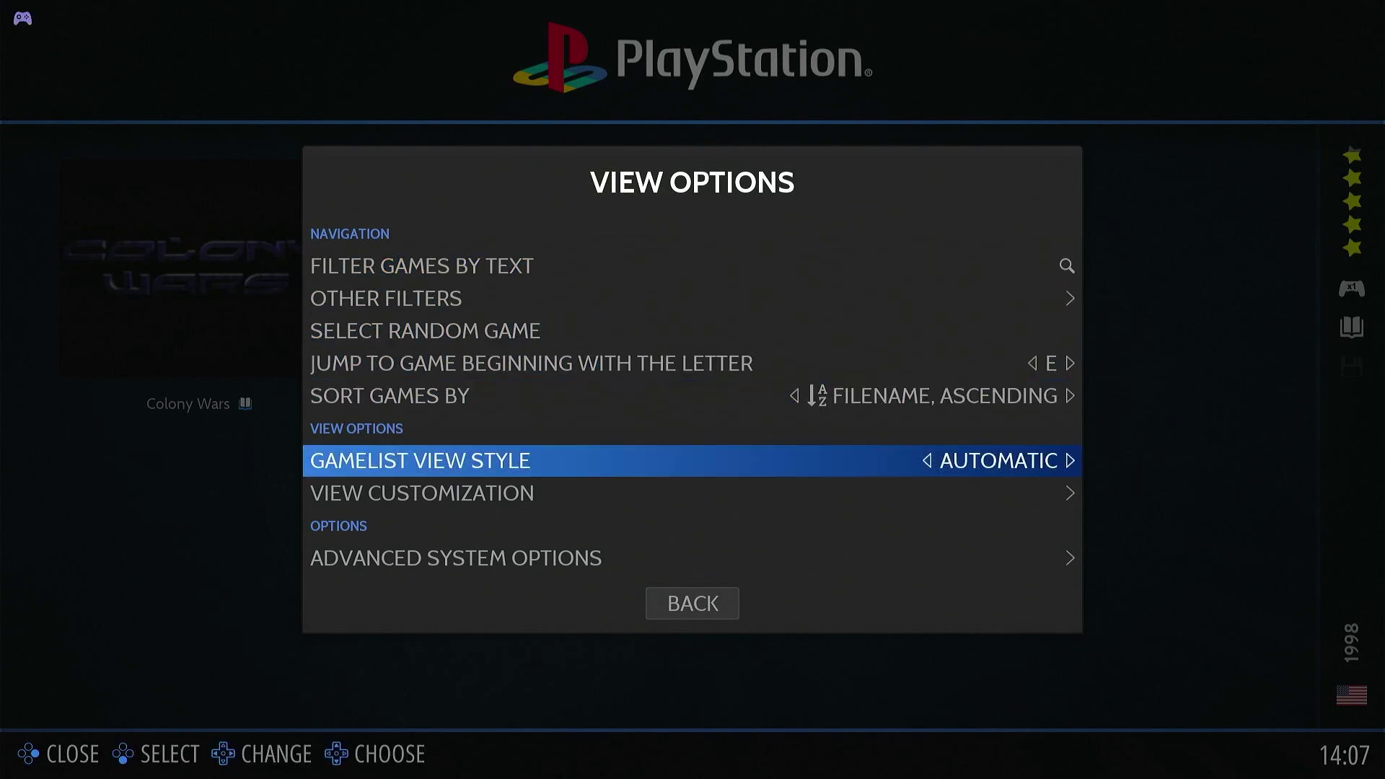
{"action": "key", "text": "Return"}
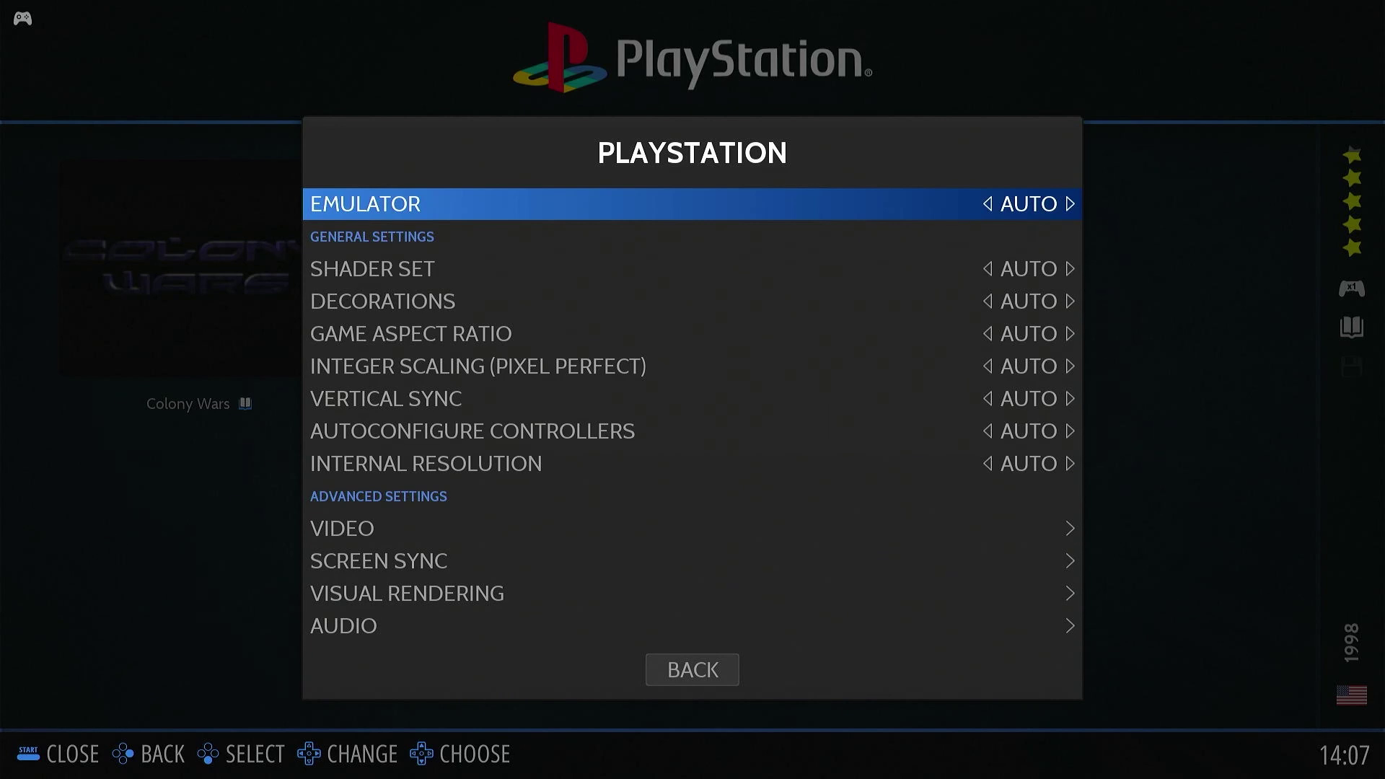
Step: Set the PlayStation emulator to DuckStation and return to the game list
{"action": "key", "text": "Return"}
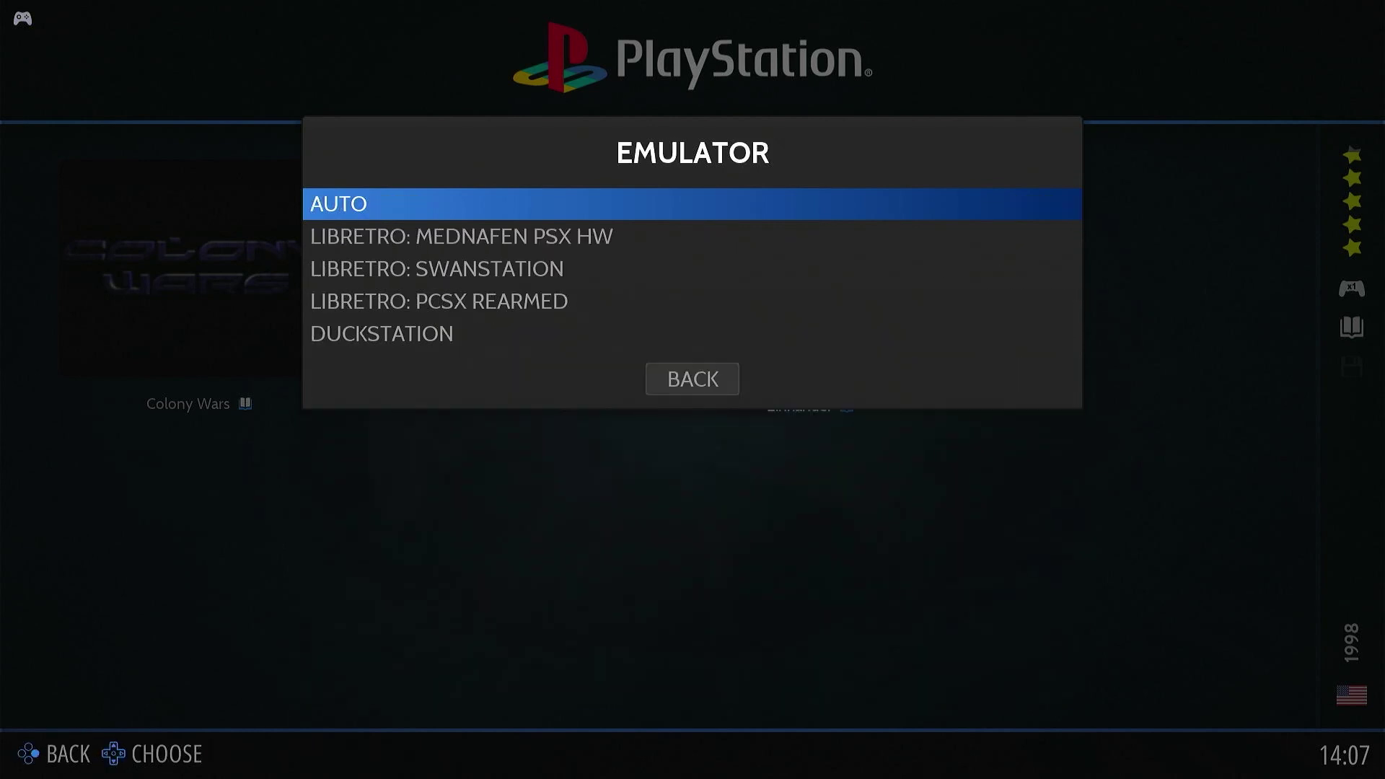
{"action": "key", "text": "Down"}
{"action": "key", "text": "Down"}
{"action": "key", "text": "Down"}
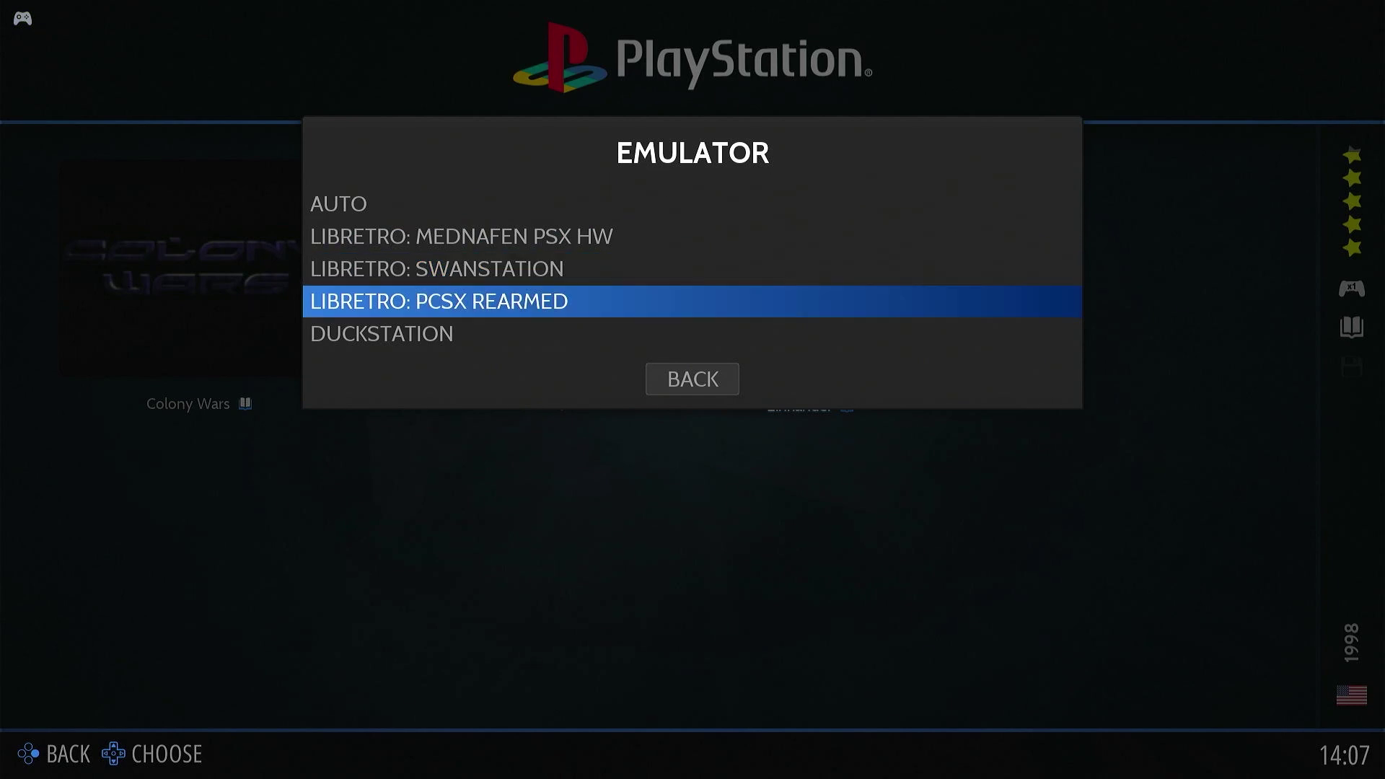
{"action": "key", "text": "Down"}
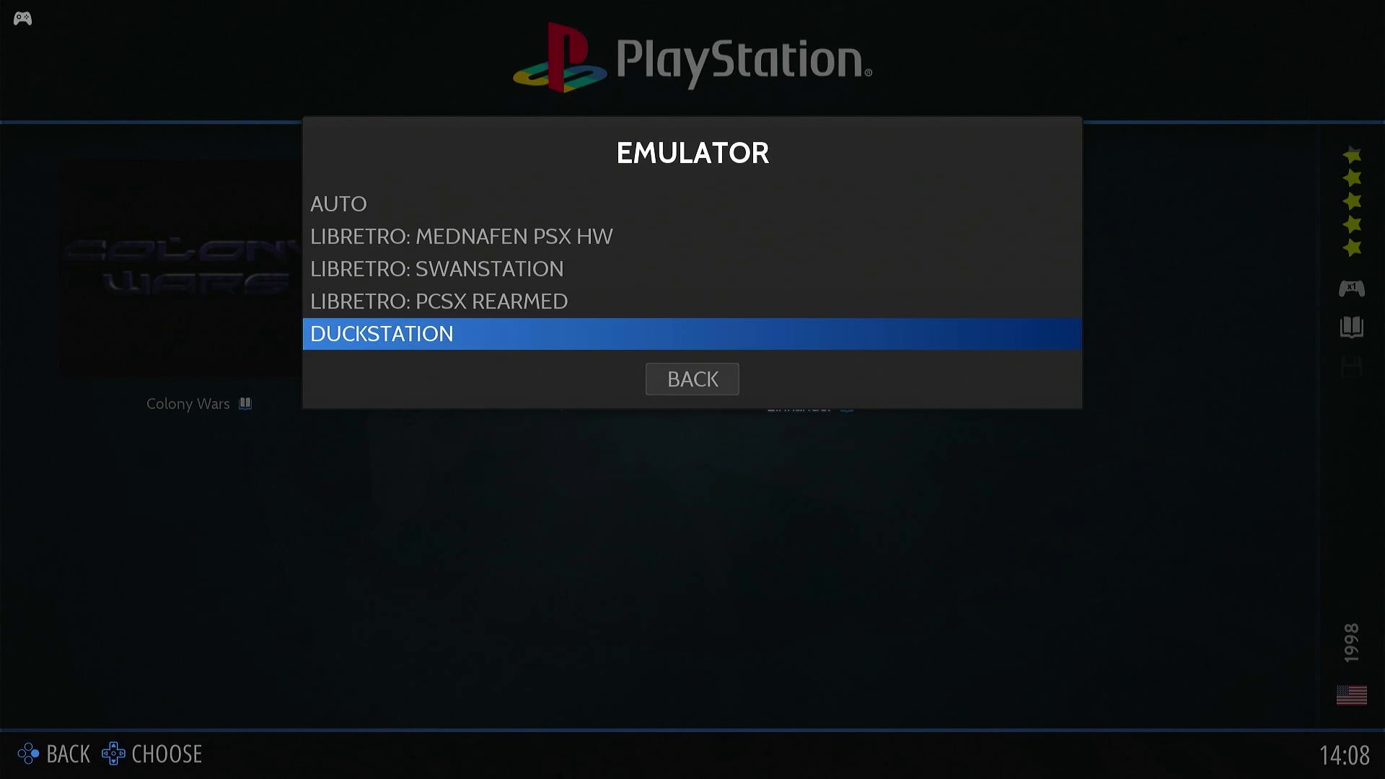
{"action": "key", "text": "Return"}
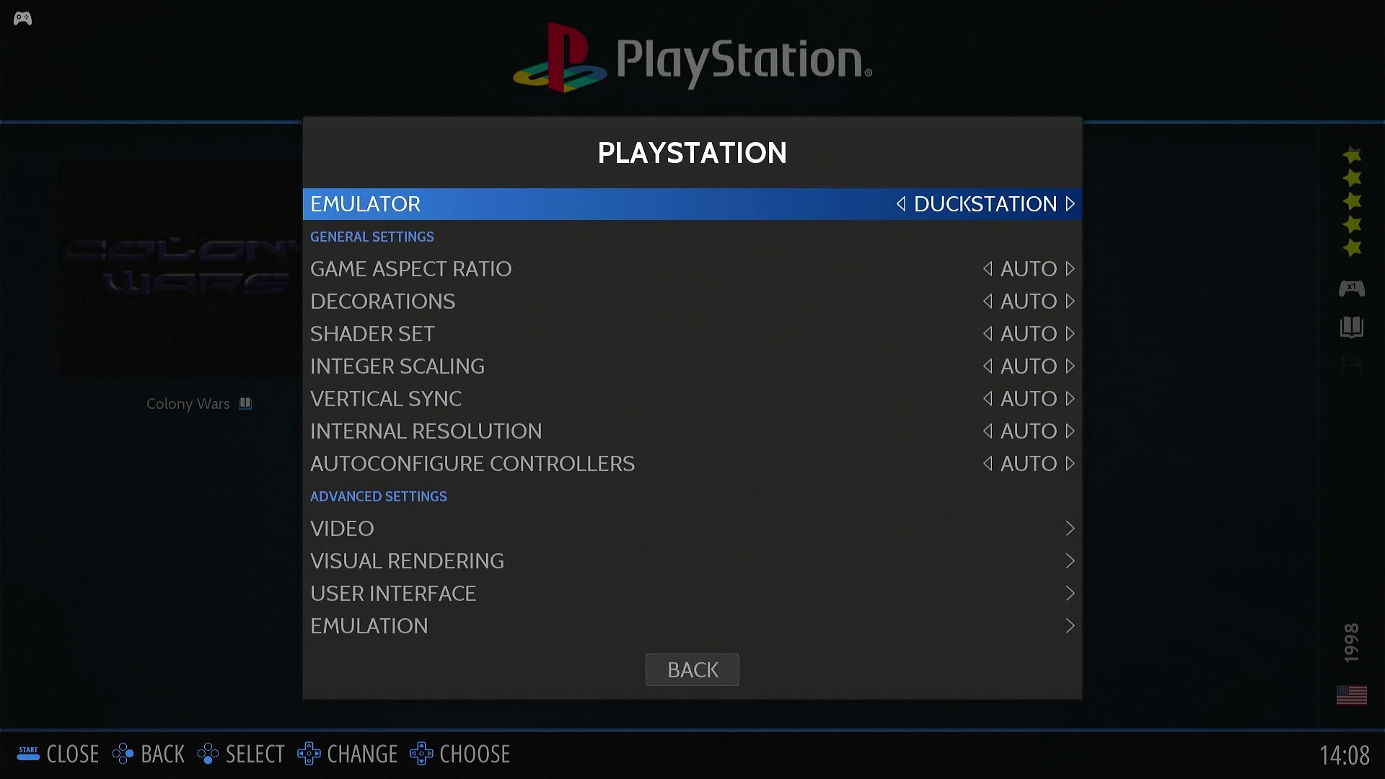
{"action": "key", "text": "Escape"}
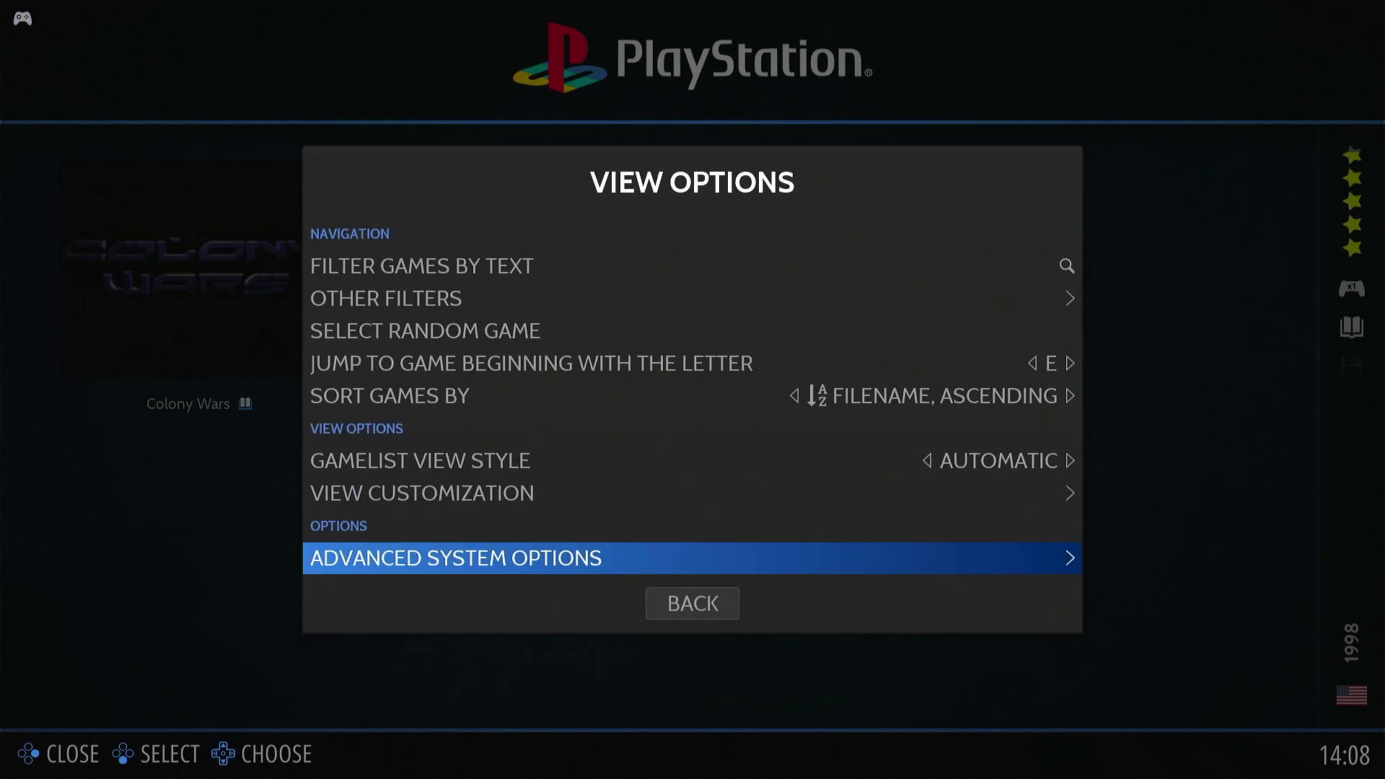
{"action": "key", "text": "Down"}
{"action": "key", "text": "Return"}
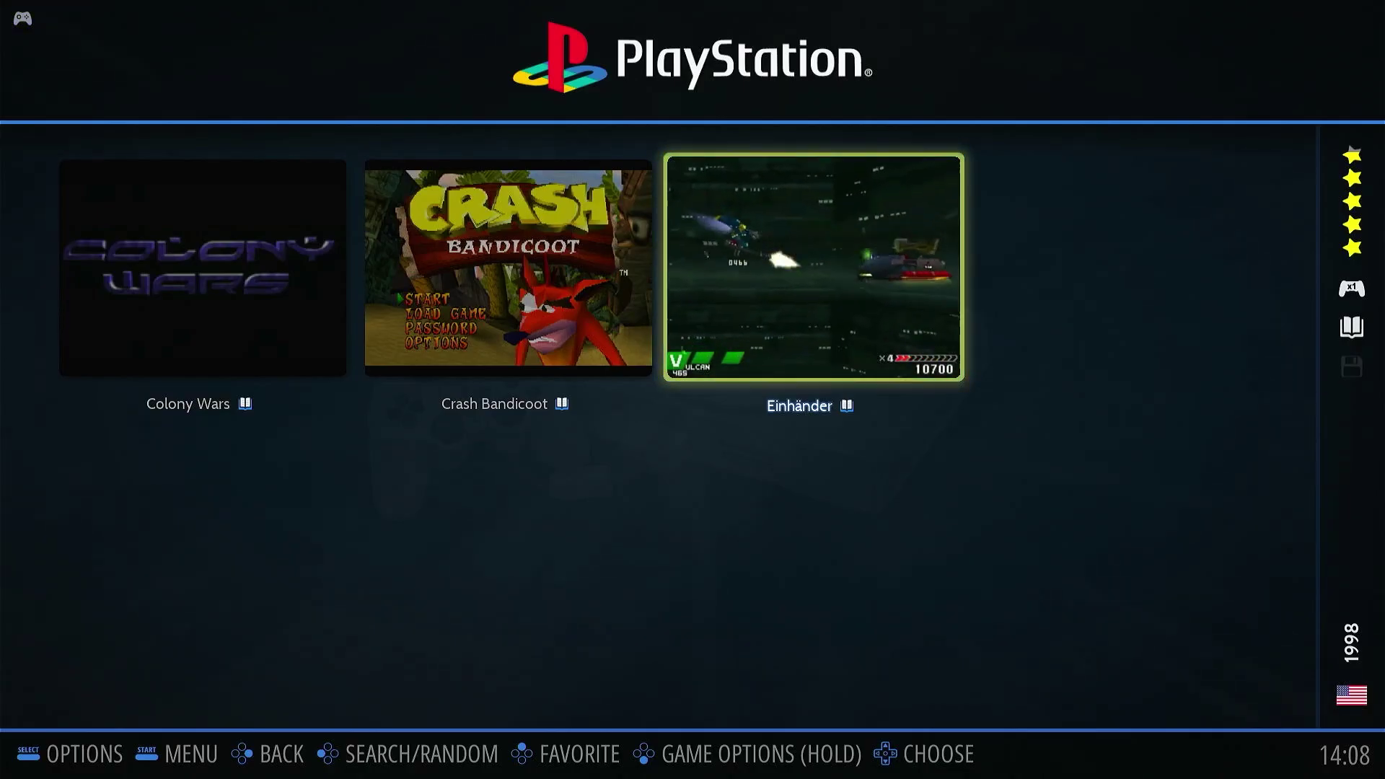
Step: Launch Einhänder and agree to install the DuckStation emulator
{"action": "key", "text": "Return"}
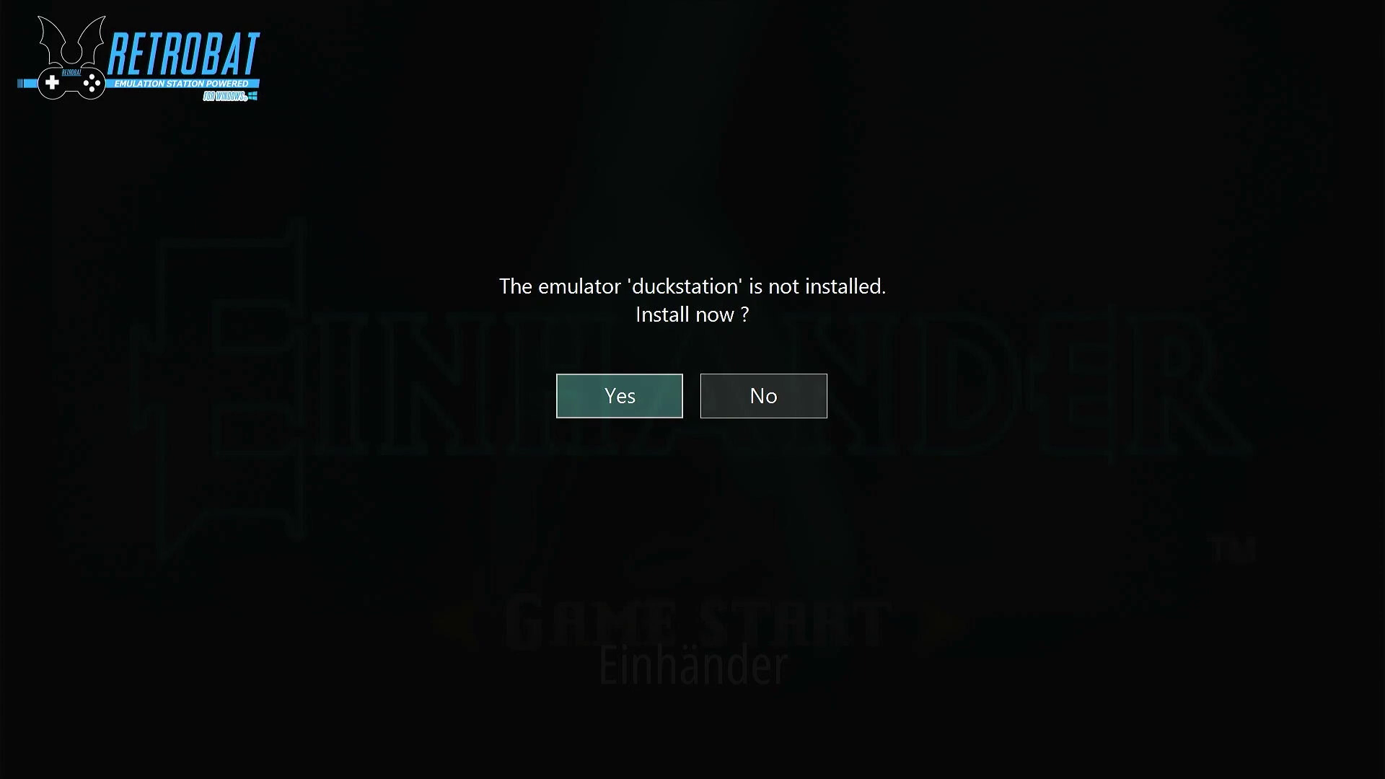
{"action": "key", "text": "Return"}
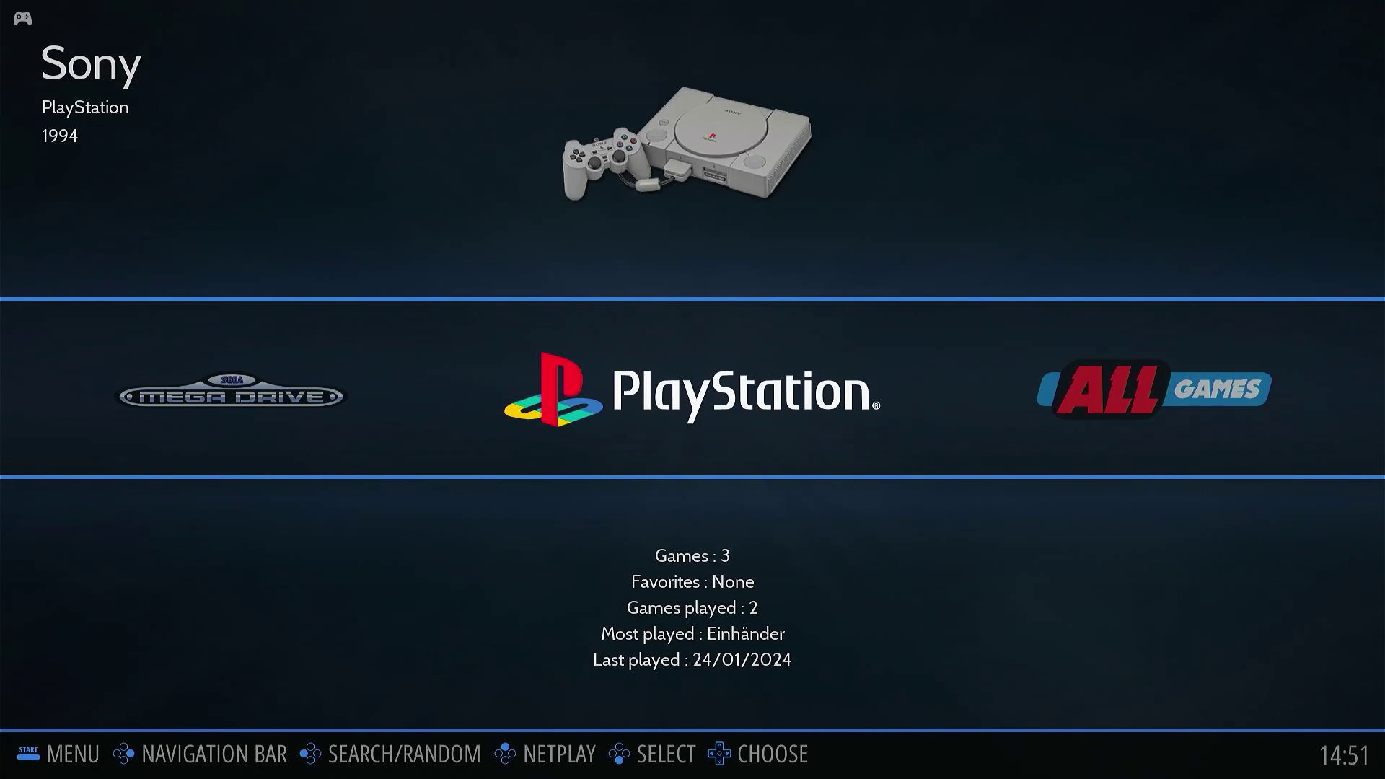
Step: Open the Updates & Downloads settings from the main menu
{"action": "key", "text": "Escape"}
{"action": "key", "text": "Down"}
{"action": "key", "text": "Down"}
{"action": "key", "text": "Down"}
{"action": "key", "text": "Down"}
{"action": "key", "text": "Down"}
{"action": "key", "text": "Down"}
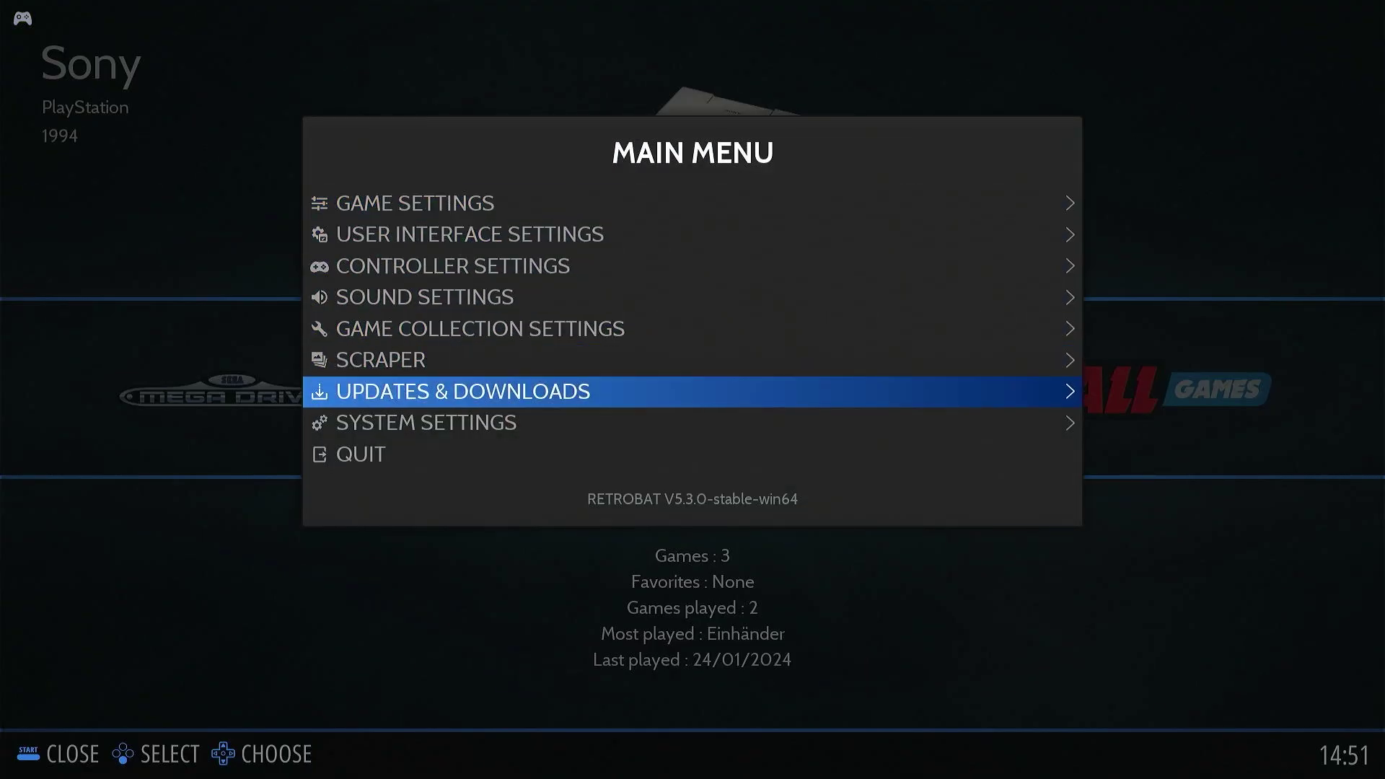
{"action": "key", "text": "Return"}
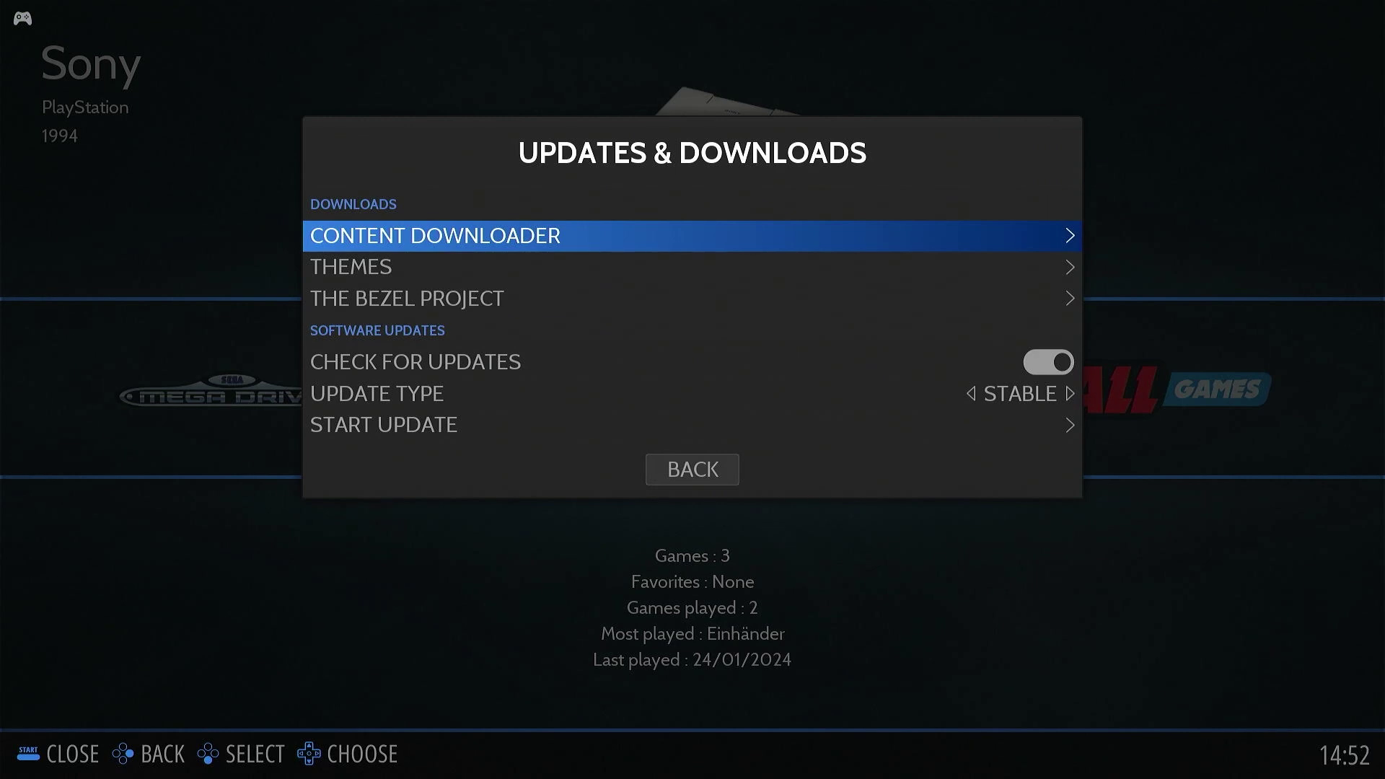
Step: Look over the download and software update options, then open the themes downloader
{"action": "key", "text": "Down"}
{"action": "key", "text": "Down"}
{"action": "key", "text": "Down"}
{"action": "key", "text": "Down"}
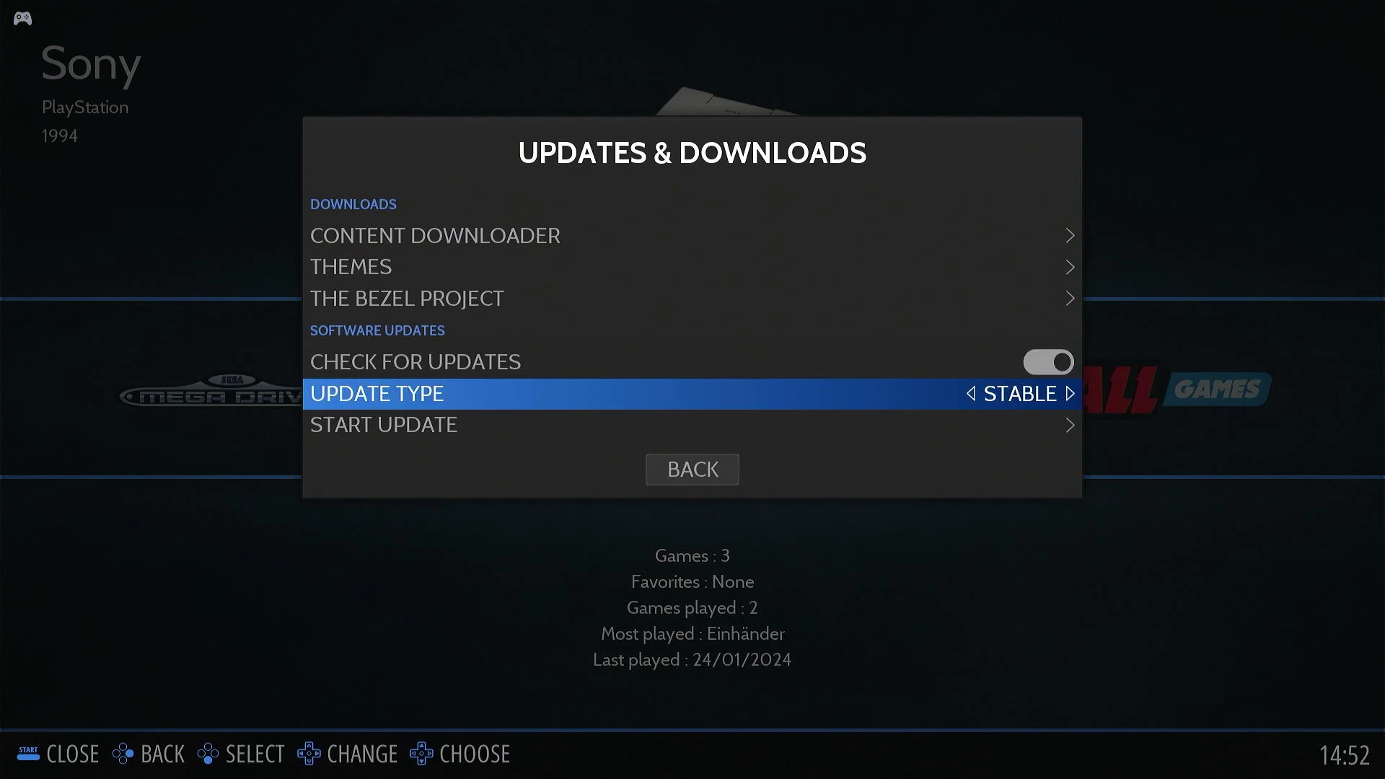
{"action": "key", "text": "Up"}
{"action": "key", "text": "Up"}
{"action": "key", "text": "Up"}
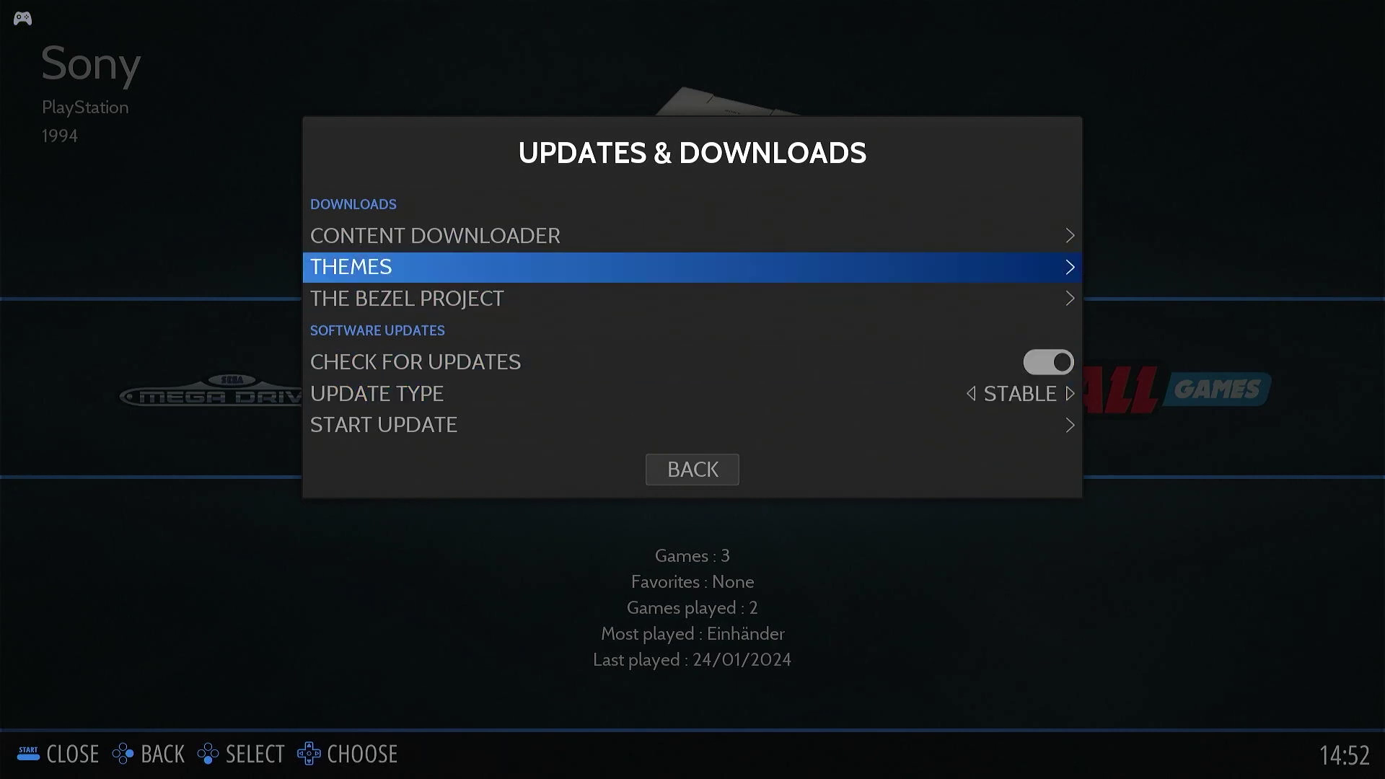
{"action": "key", "text": "Return"}
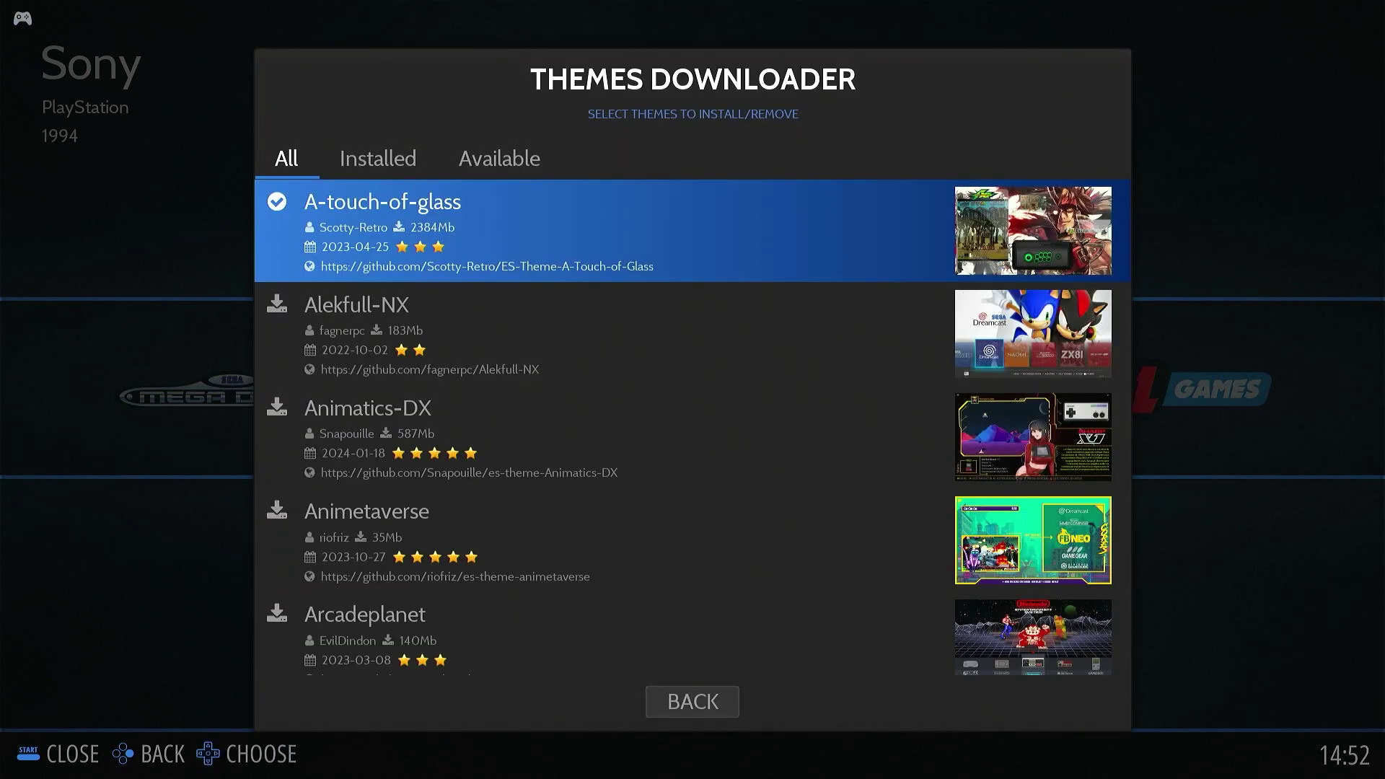
Step: Browse the available themes and install the Art-Book-Next theme
{"action": "key", "text": "Down"}
{"action": "key", "text": "Down"}
{"action": "key", "text": "Down"}
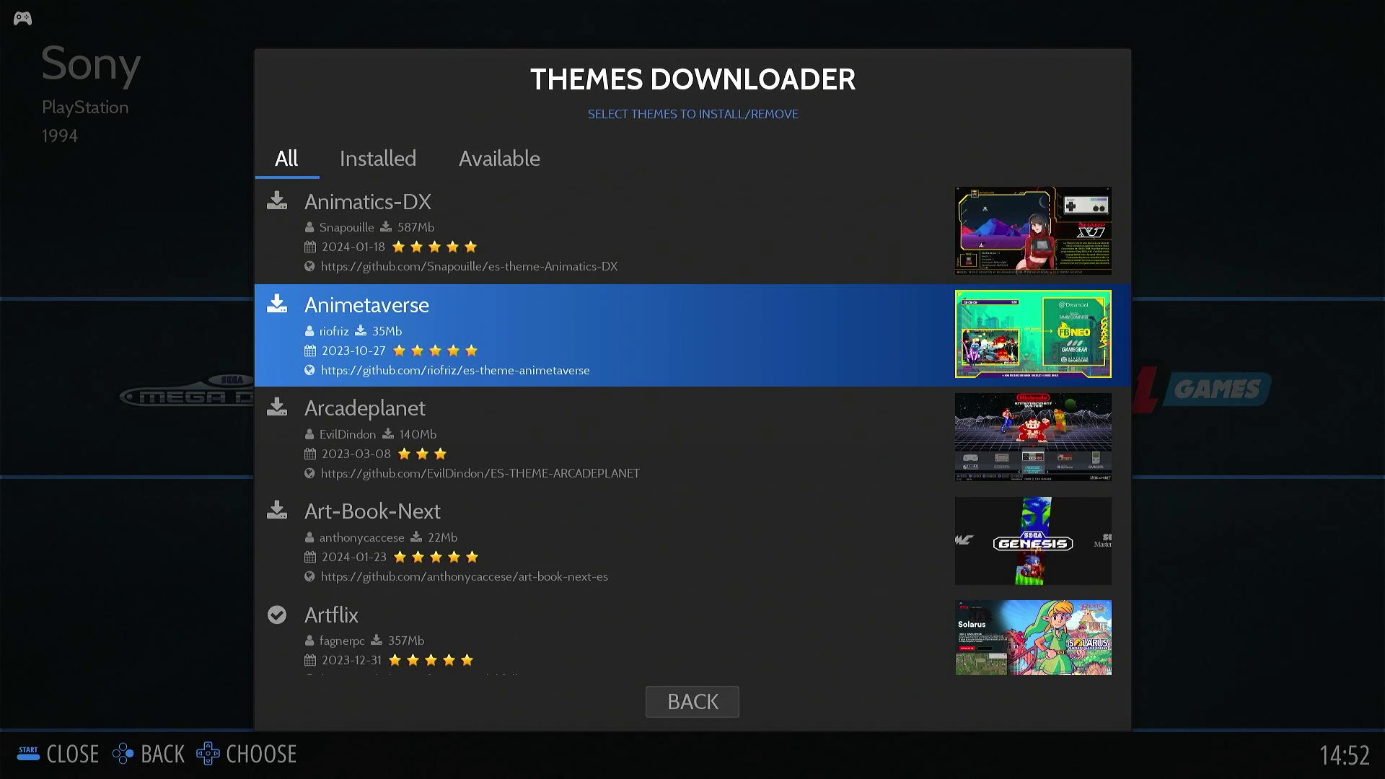
{"action": "key", "text": "Down"}
{"action": "key", "text": "Down"}
{"action": "key", "text": "Down"}
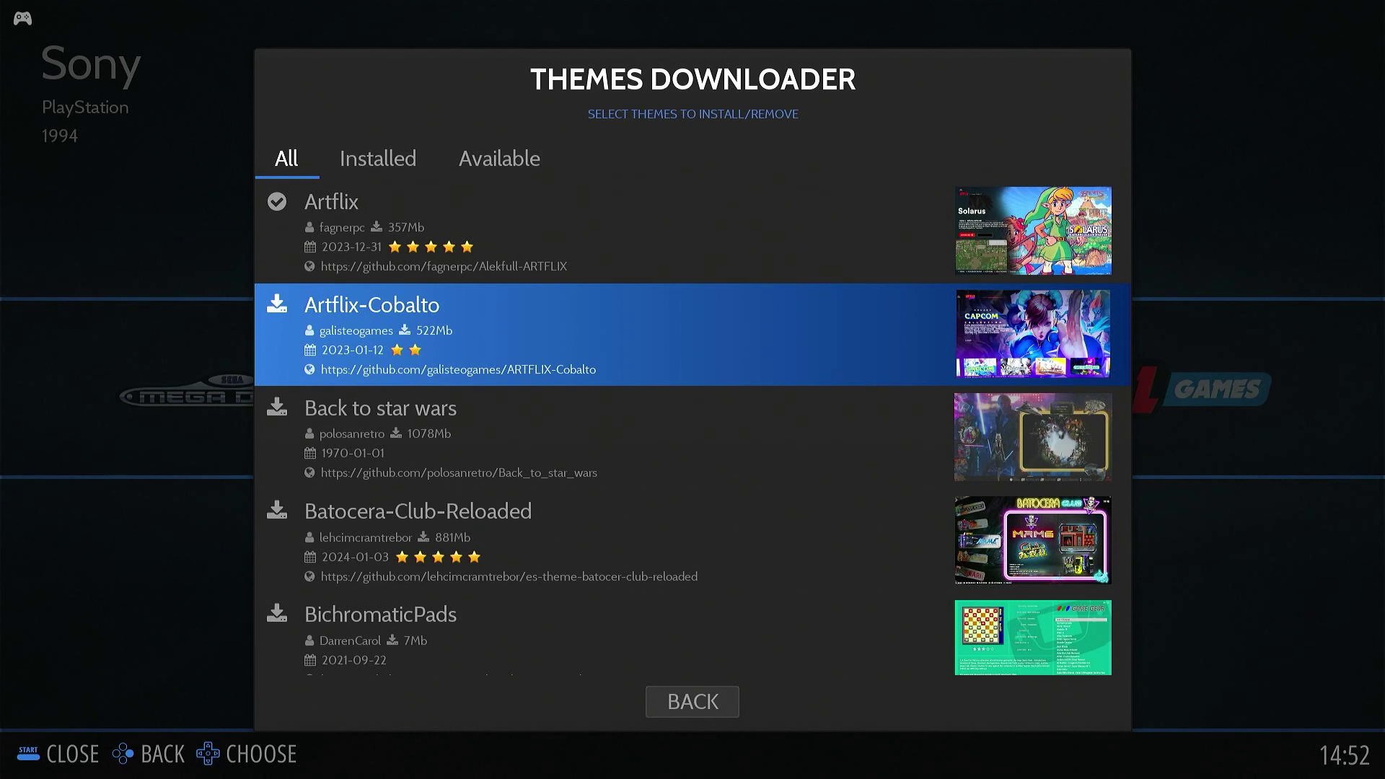
{"action": "key", "text": "Up"}
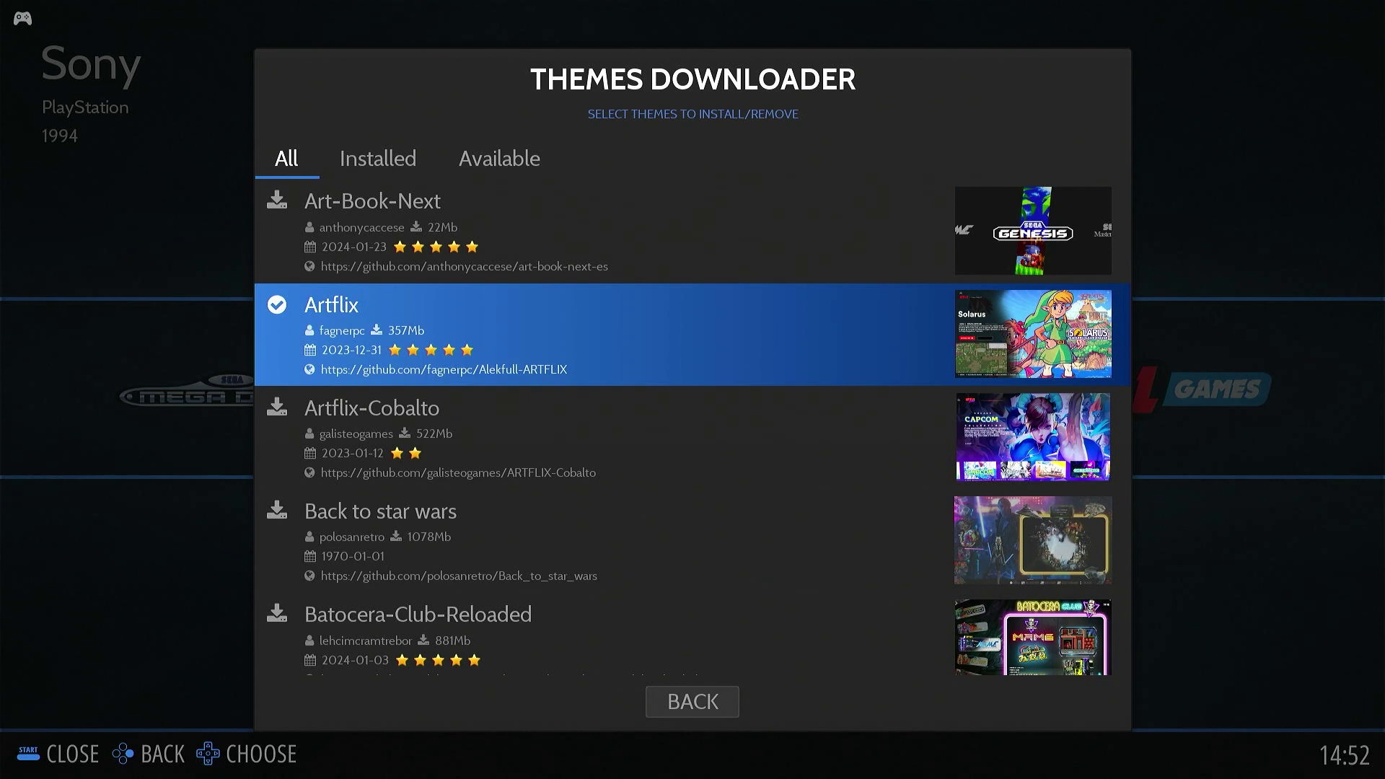
{"action": "key", "text": "Up"}
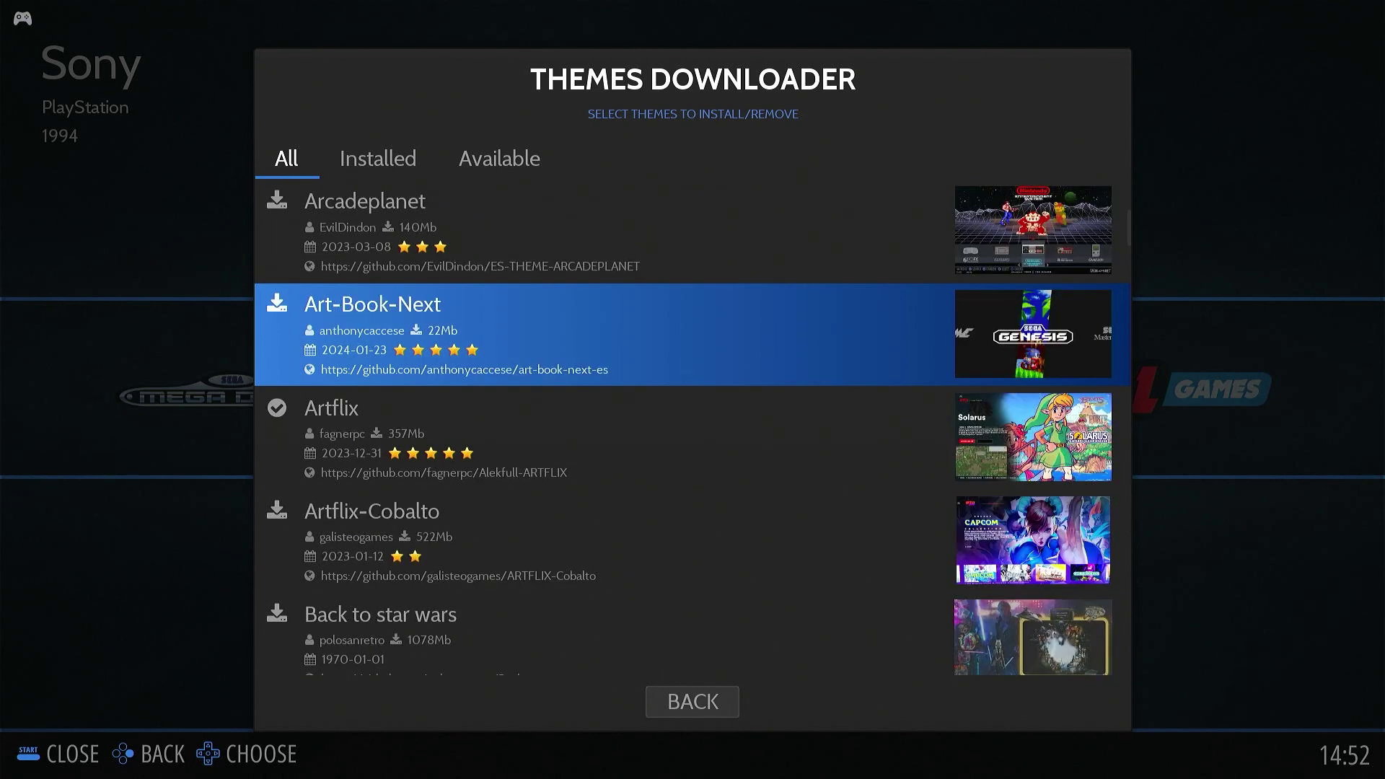
{"action": "key", "text": "Return"}
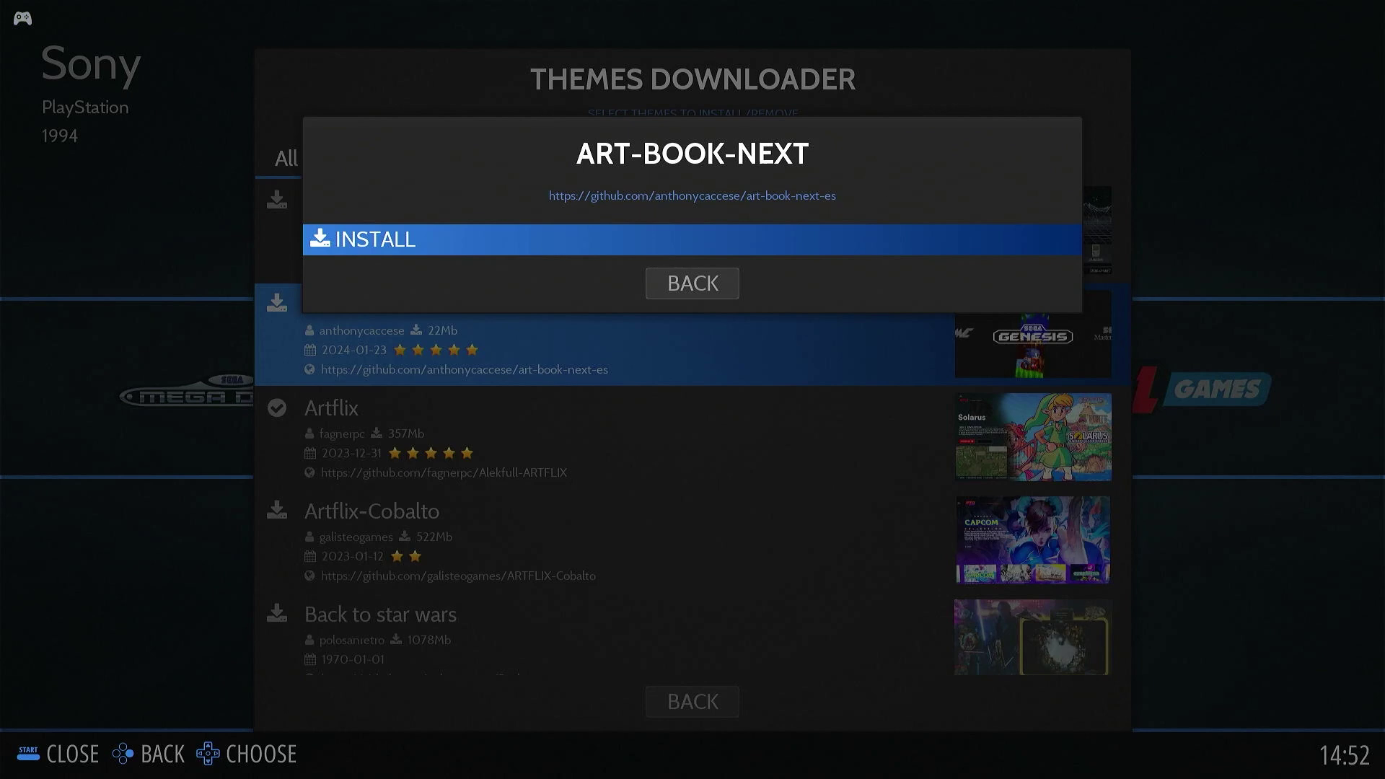
{"action": "key", "text": "Return"}
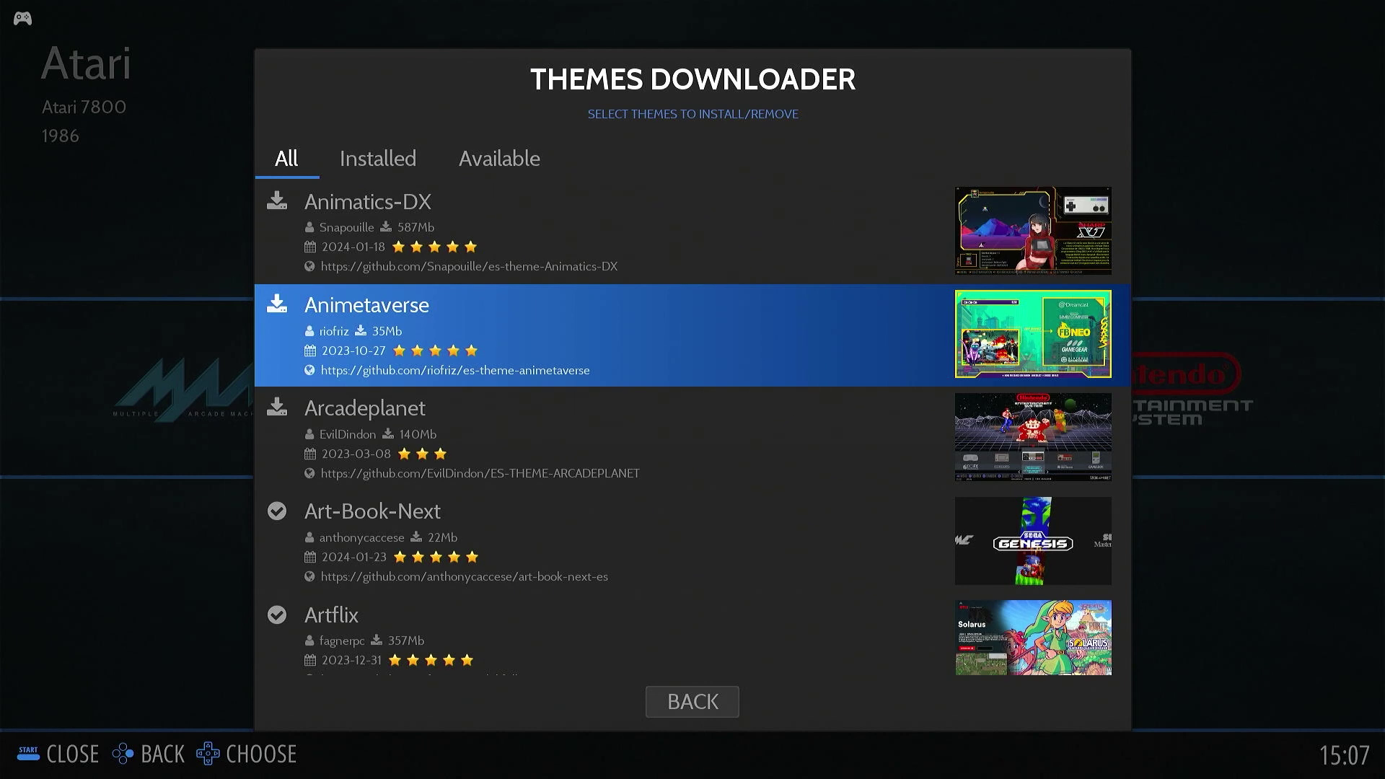
Step: Review the installed themes in the downloader and in the RetroBat emulationstation\.emulationstation\themes folder in File Explorer, then return to the downloader
{"action": "key", "text": "Page_Down"}
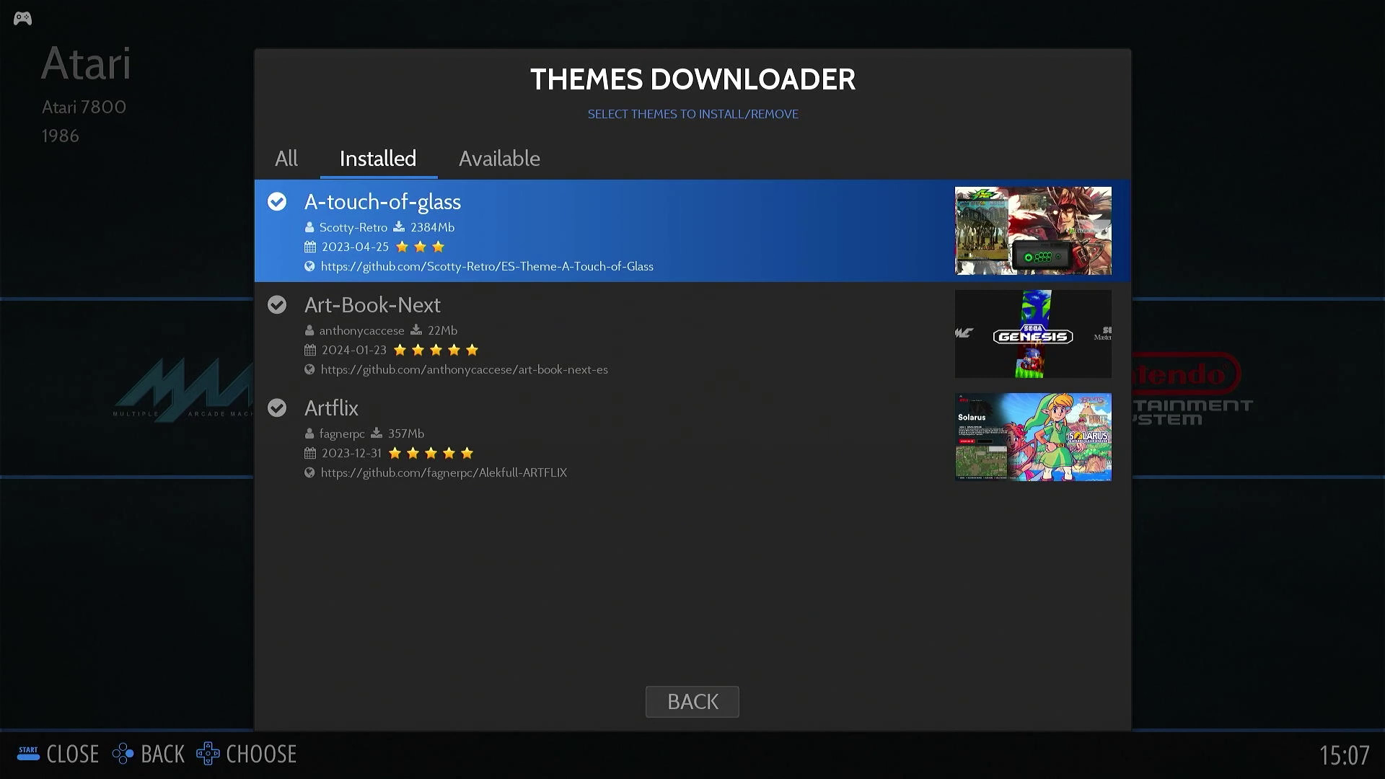
{"action": "key", "text": "alt+Tab"}
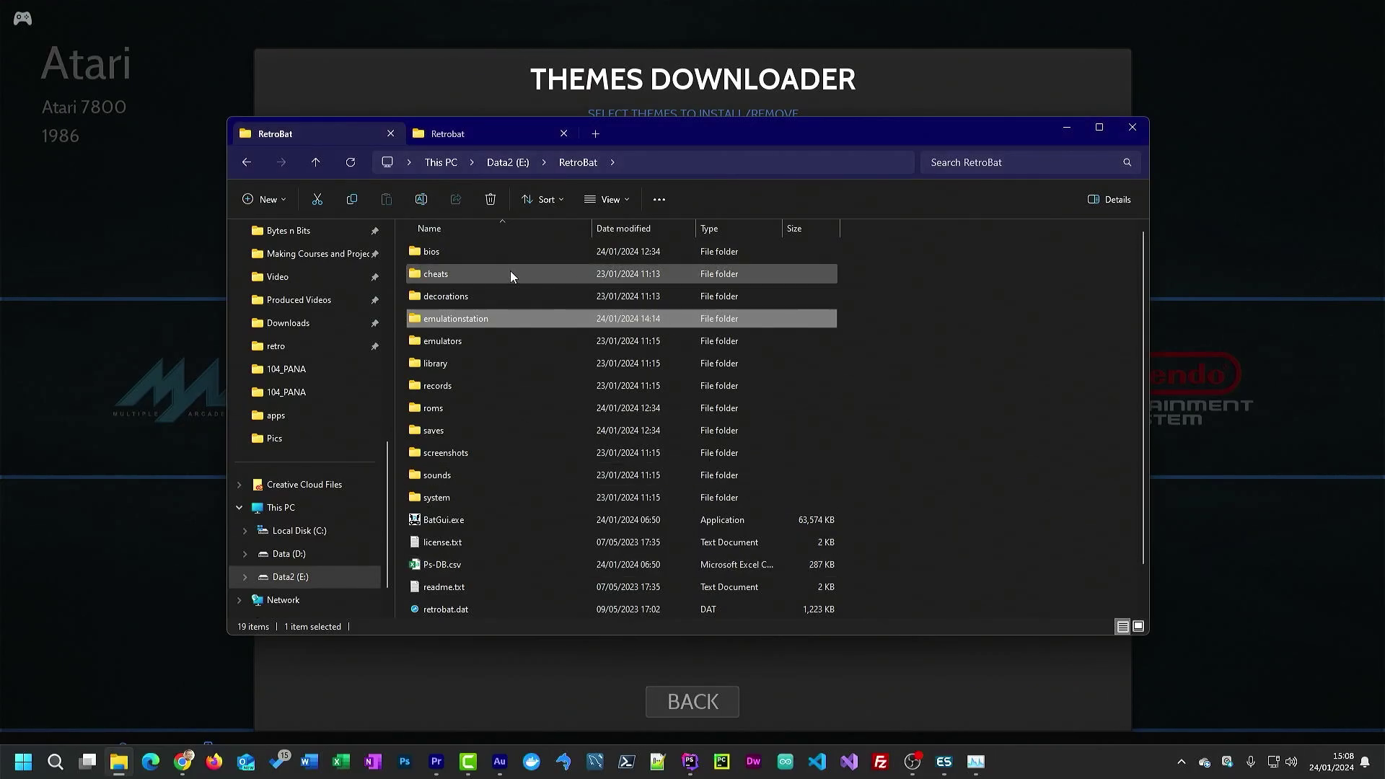
{"action": "double_click", "coordinate": [425, 323]}
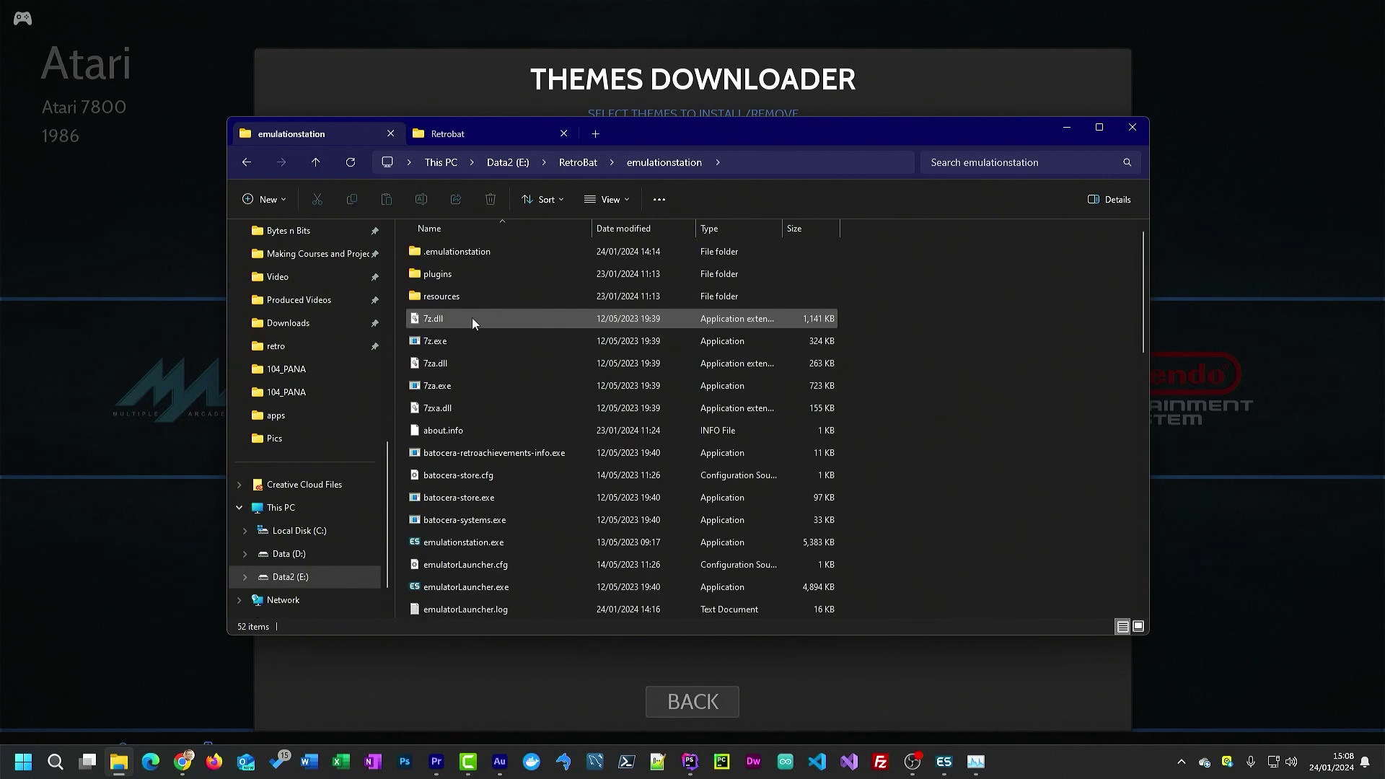
{"action": "double_click", "coordinate": [445, 252]}
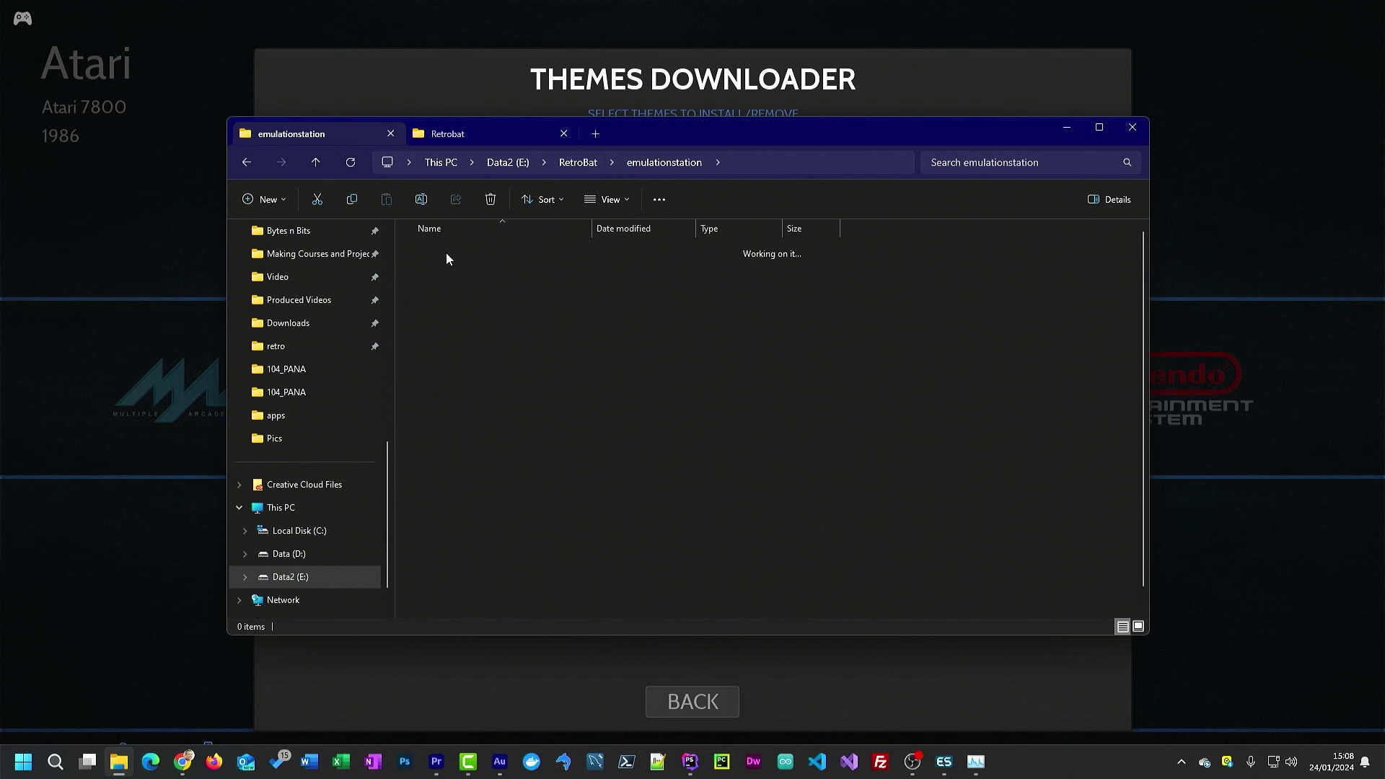
{"action": "double_click", "coordinate": [430, 341]}
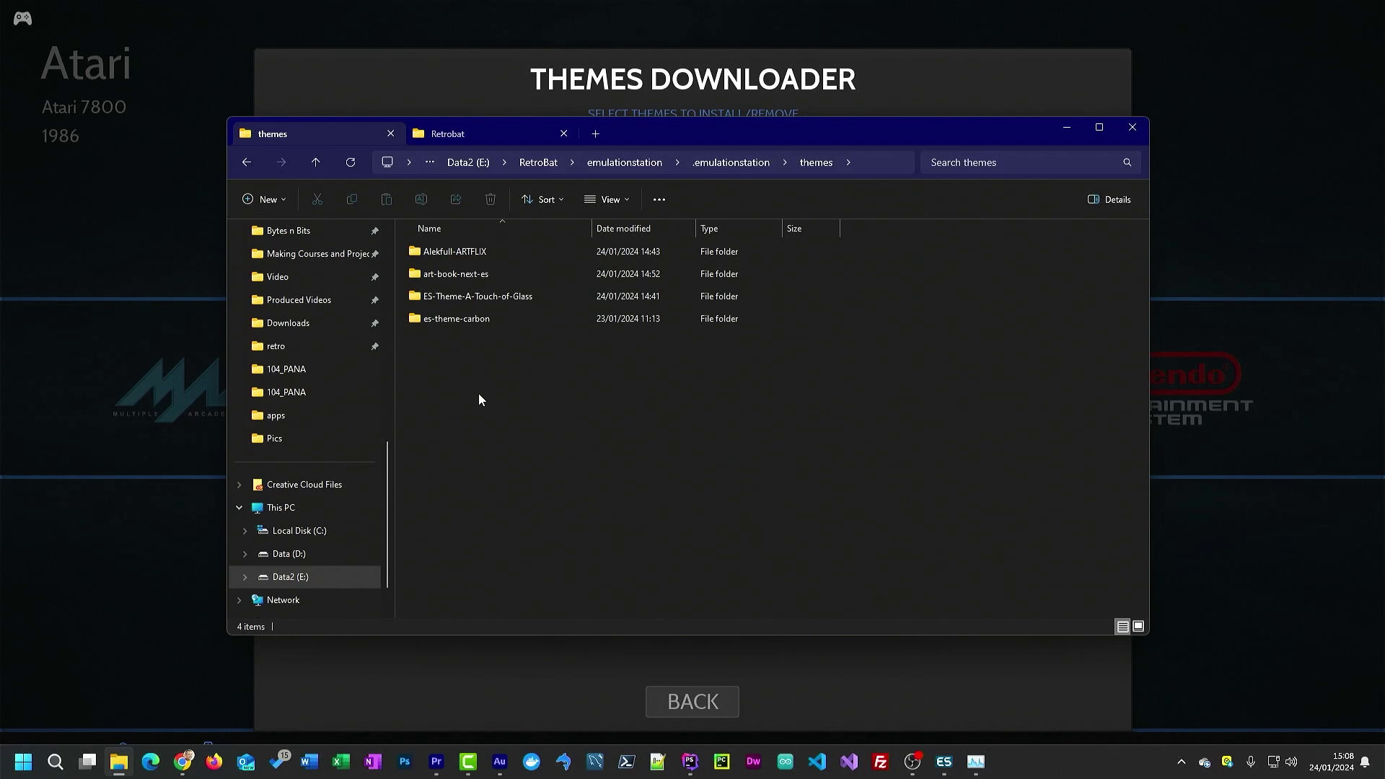
{"action": "left_click", "coordinate": [1301, 127]}
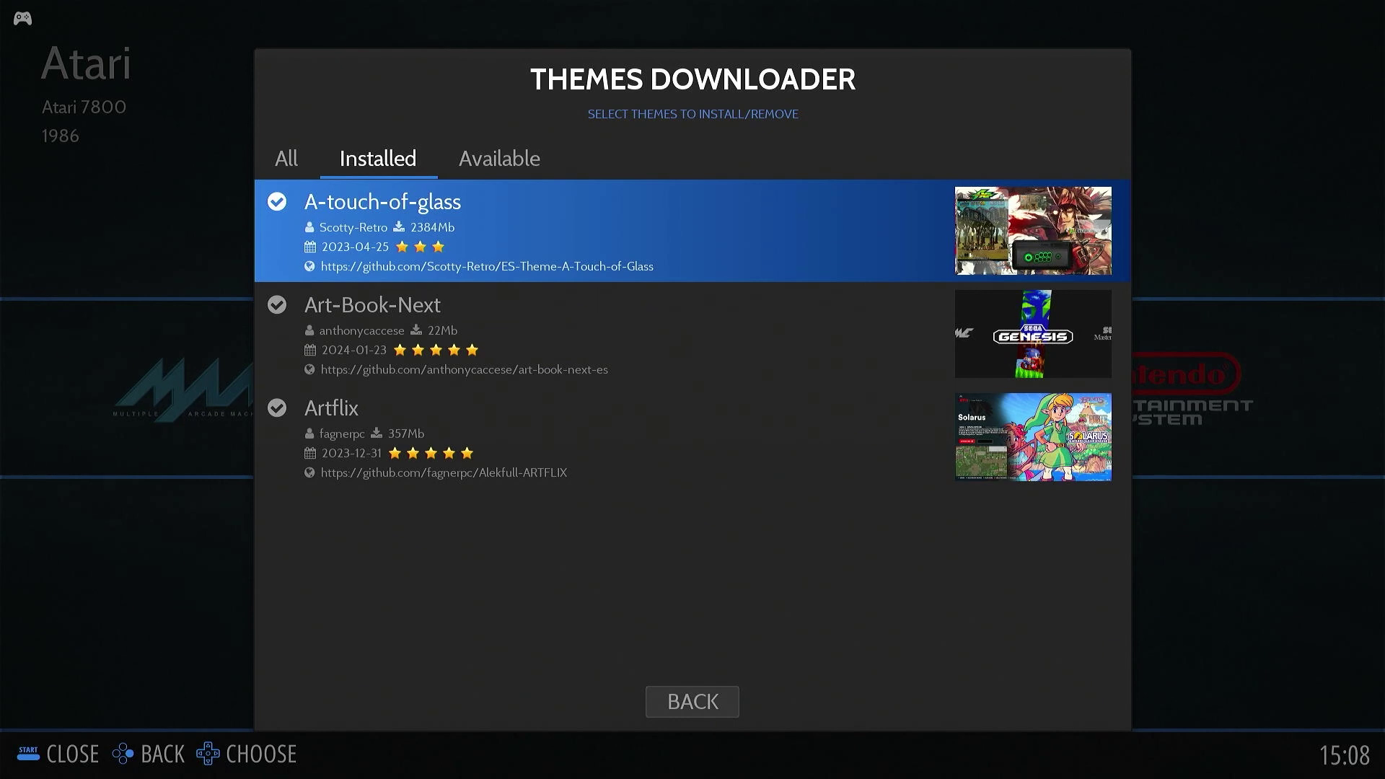
Step: Leave the themes downloader and open the User Interface Settings
{"action": "key", "text": "Escape"}
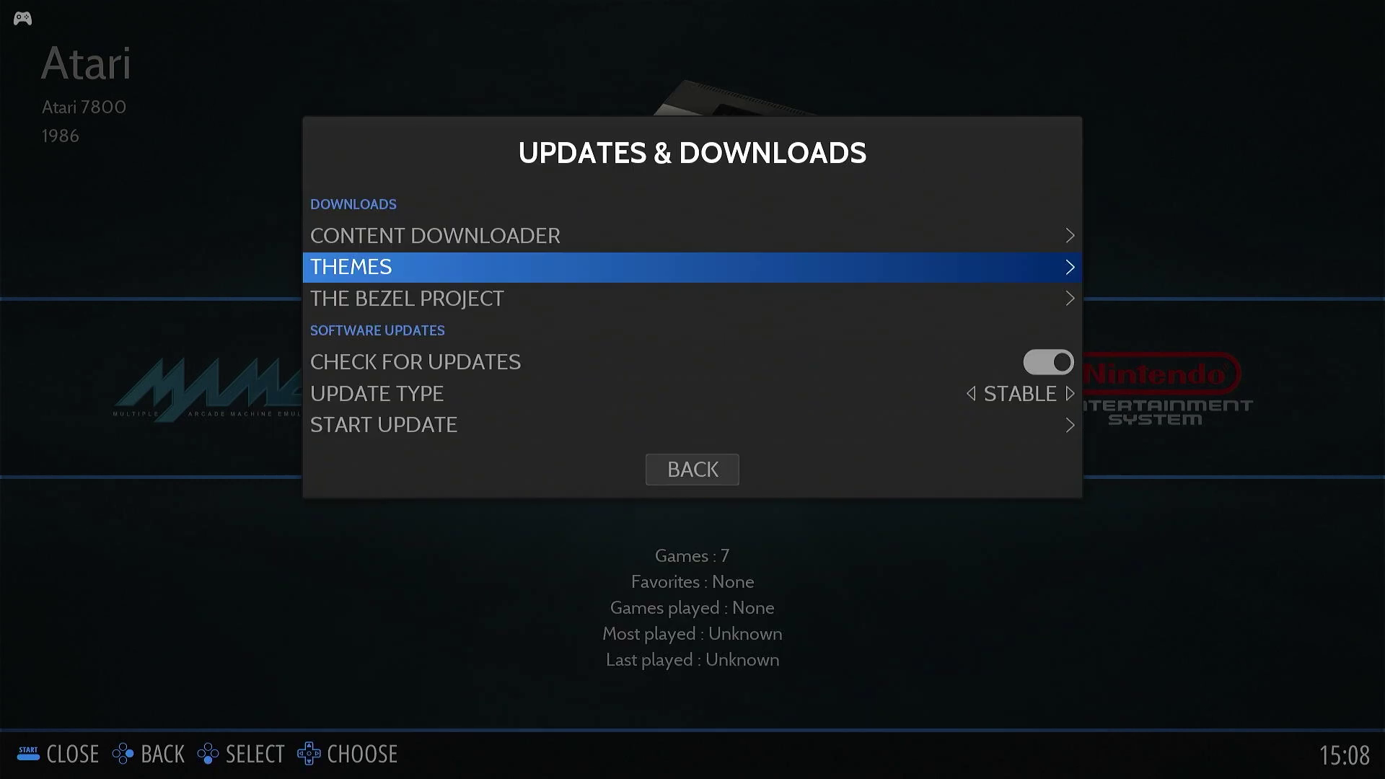
{"action": "key", "text": "Escape"}
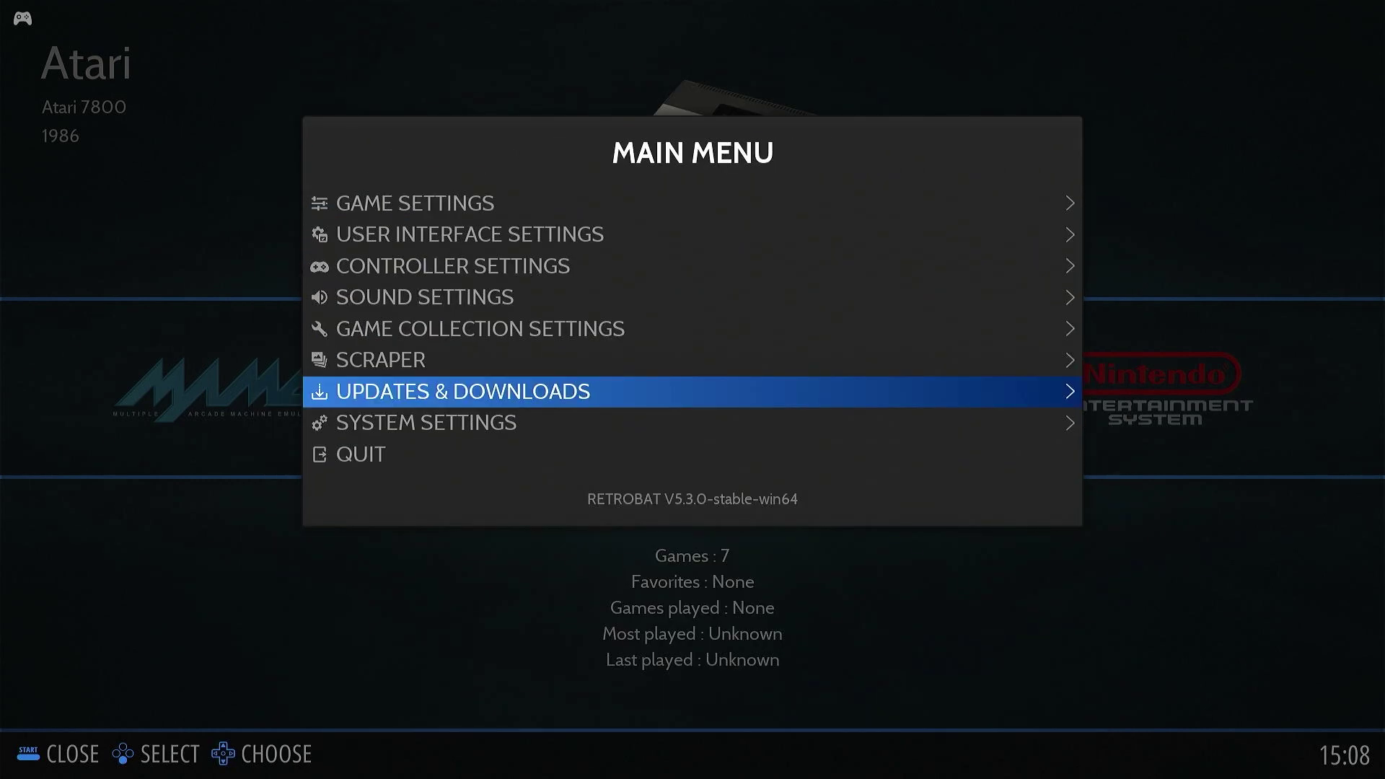
{"action": "key", "text": "Up"}
{"action": "key", "text": "Up"}
{"action": "key", "text": "Up"}
{"action": "key", "text": "Up"}
{"action": "key", "text": "Up"}
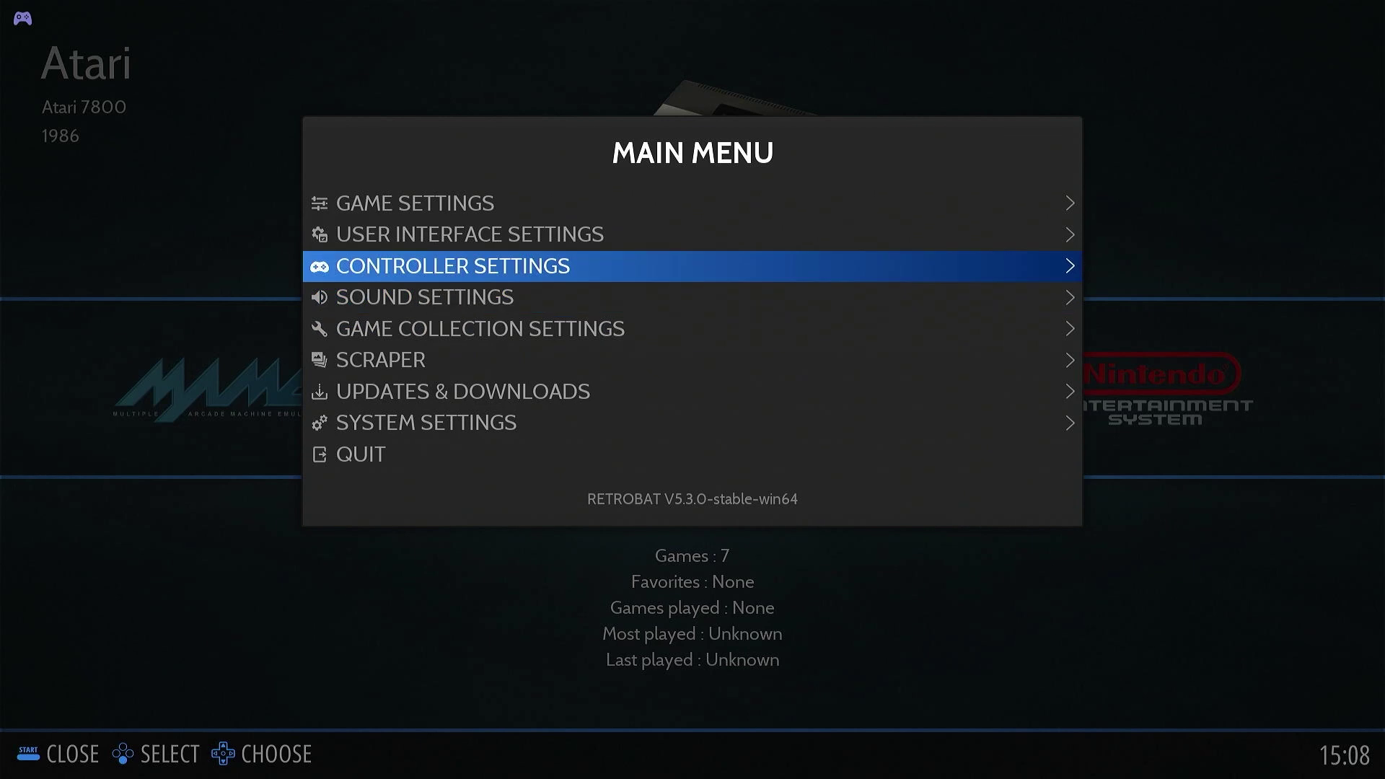
{"action": "key", "text": "Return"}
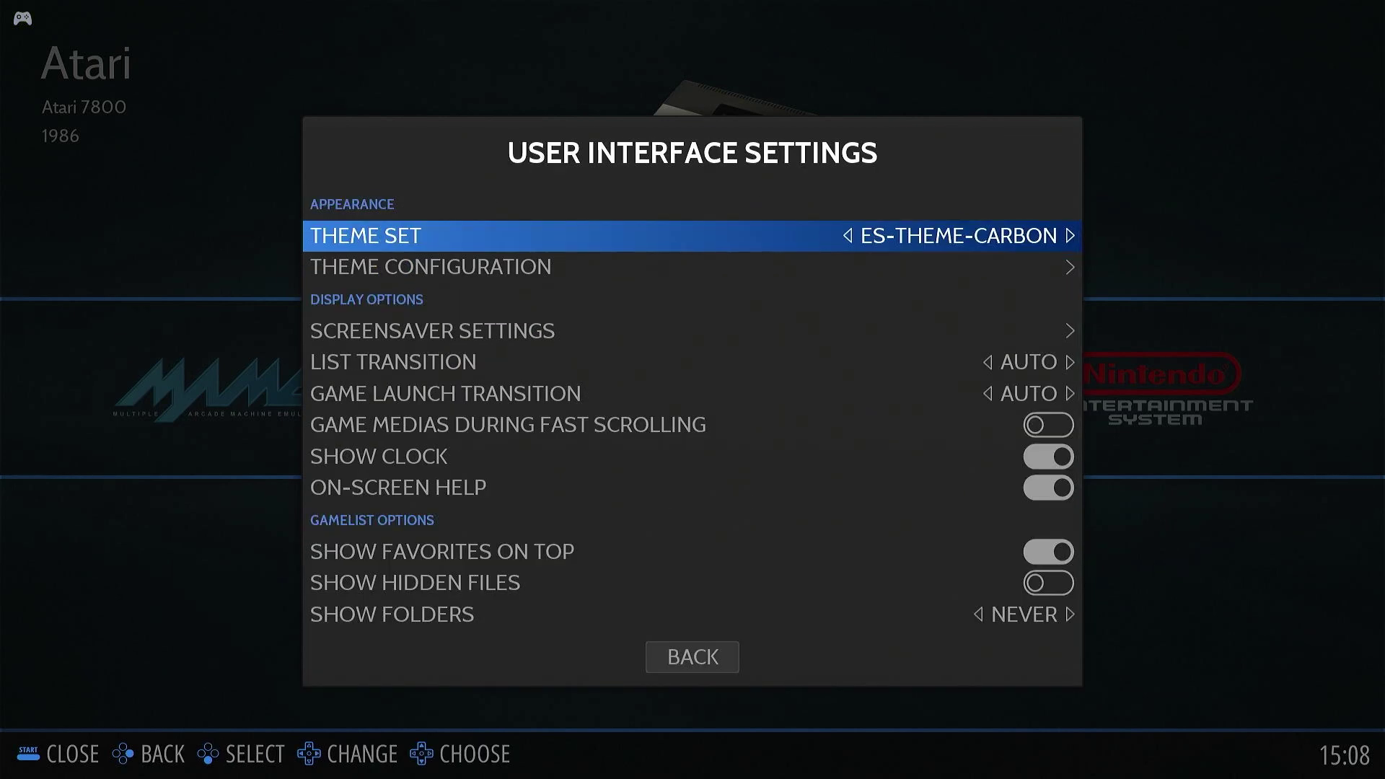
Step: Set the theme set to ES-THEME-A-TOUCH-OF-GLASS and close the menus to apply it
{"action": "key", "text": "Return"}
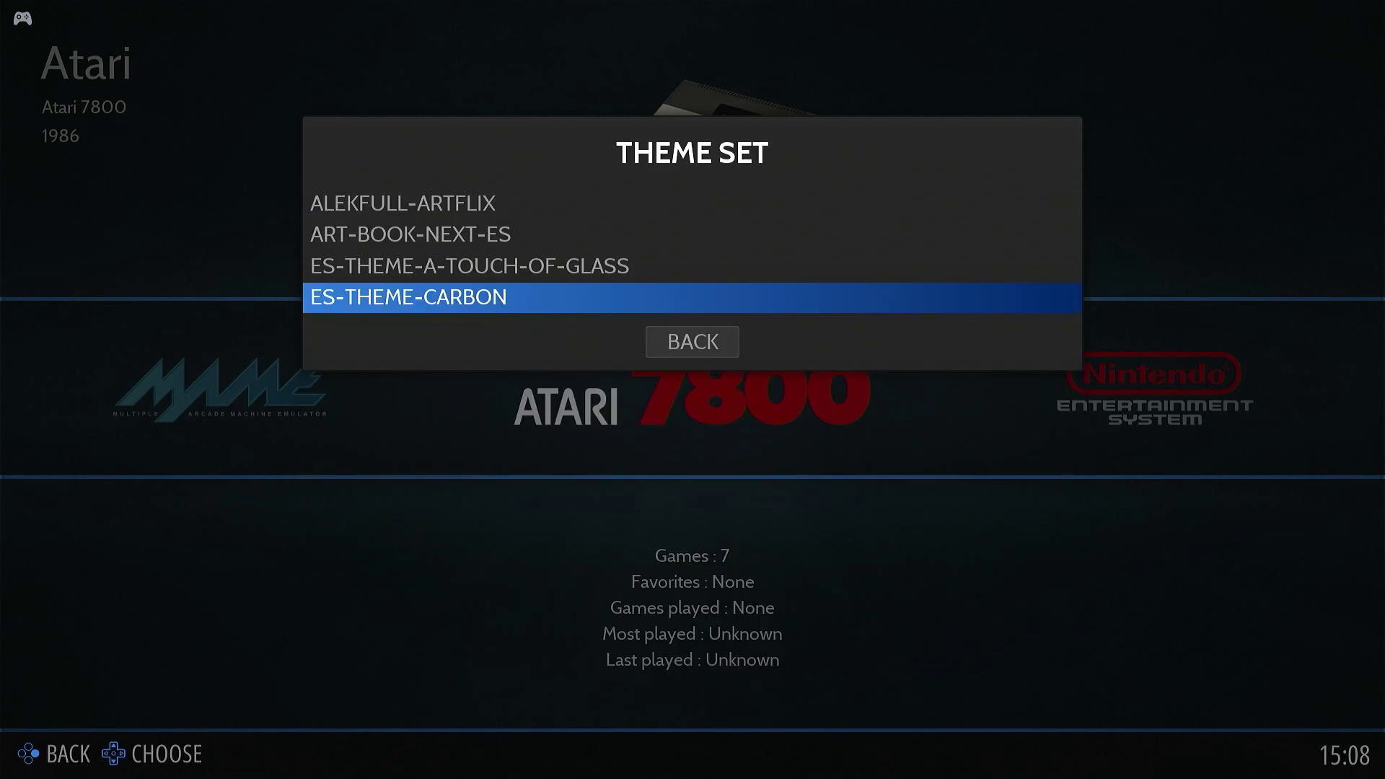
{"action": "key", "text": "Up"}
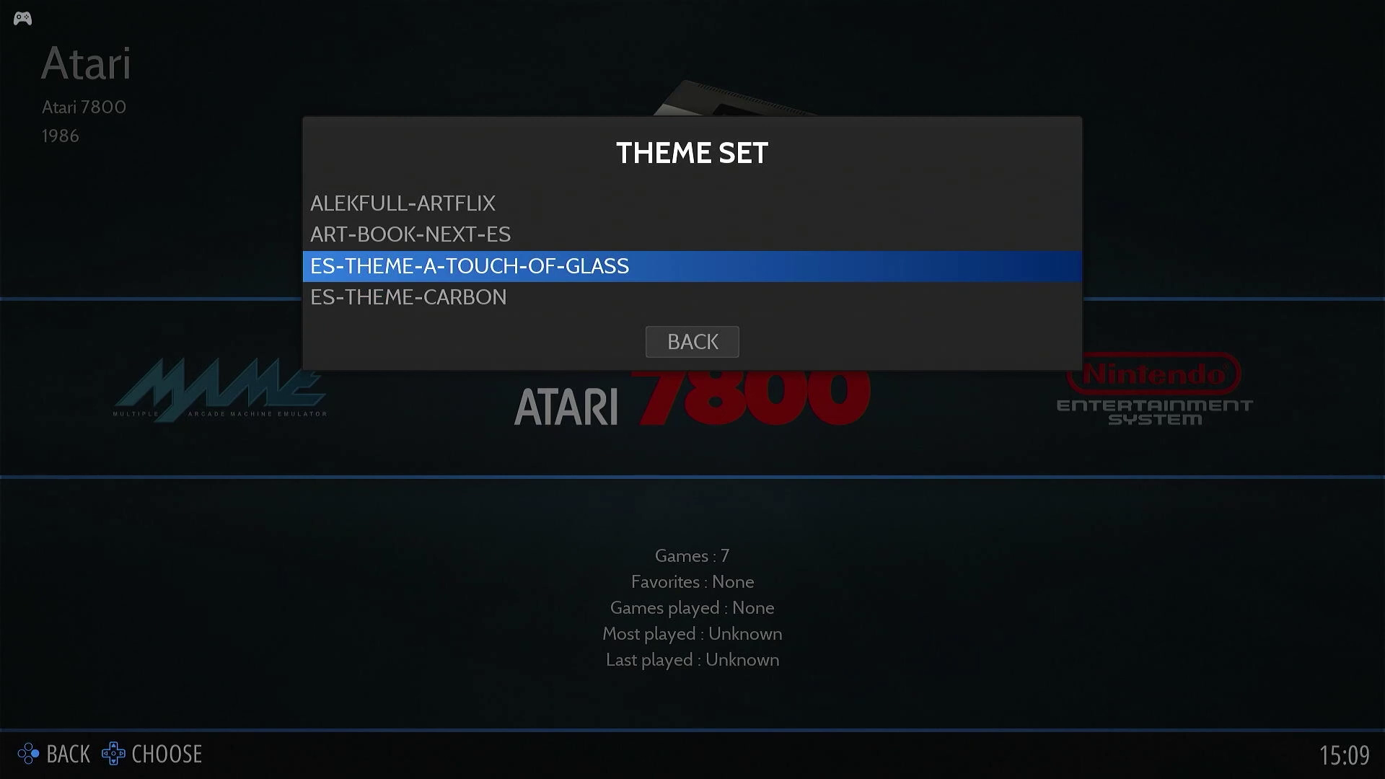
{"action": "key", "text": "Return"}
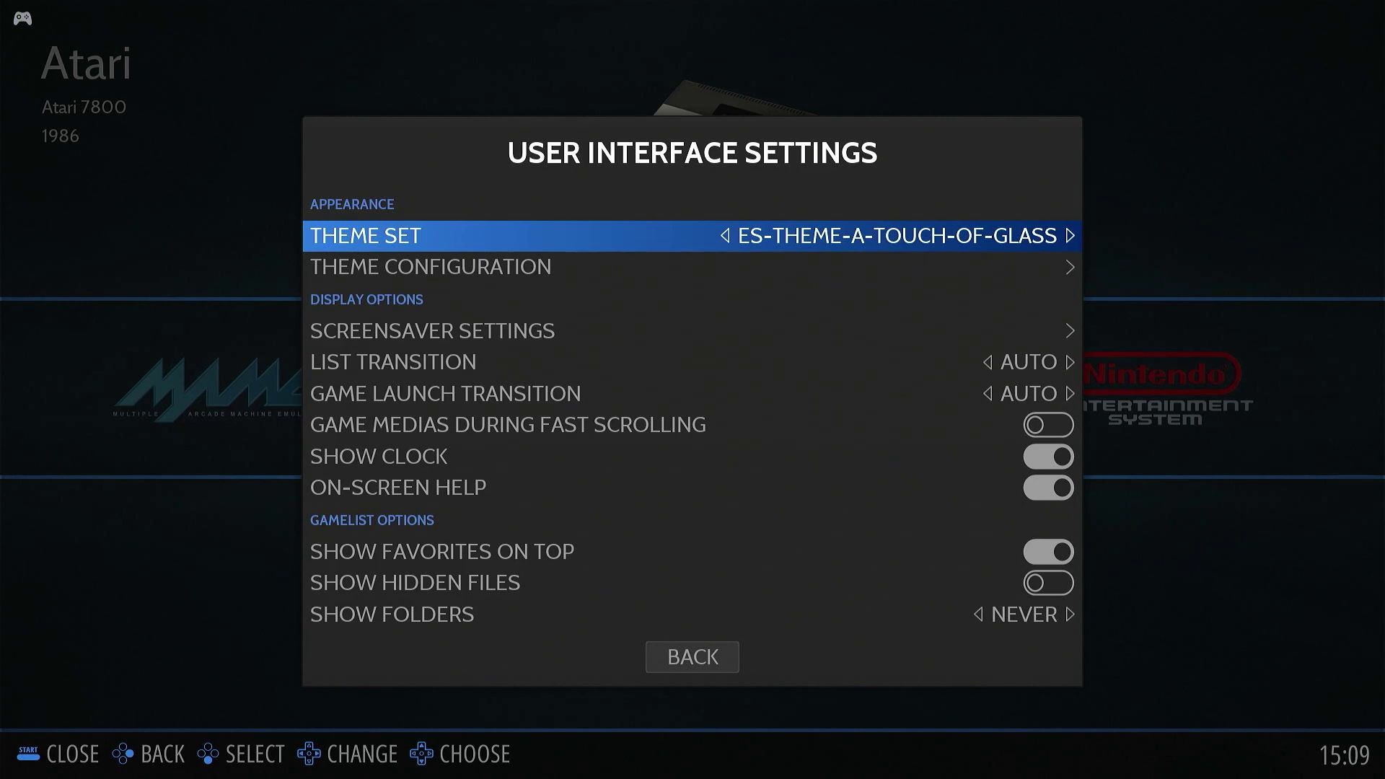
{"action": "key", "text": "BackSpace"}
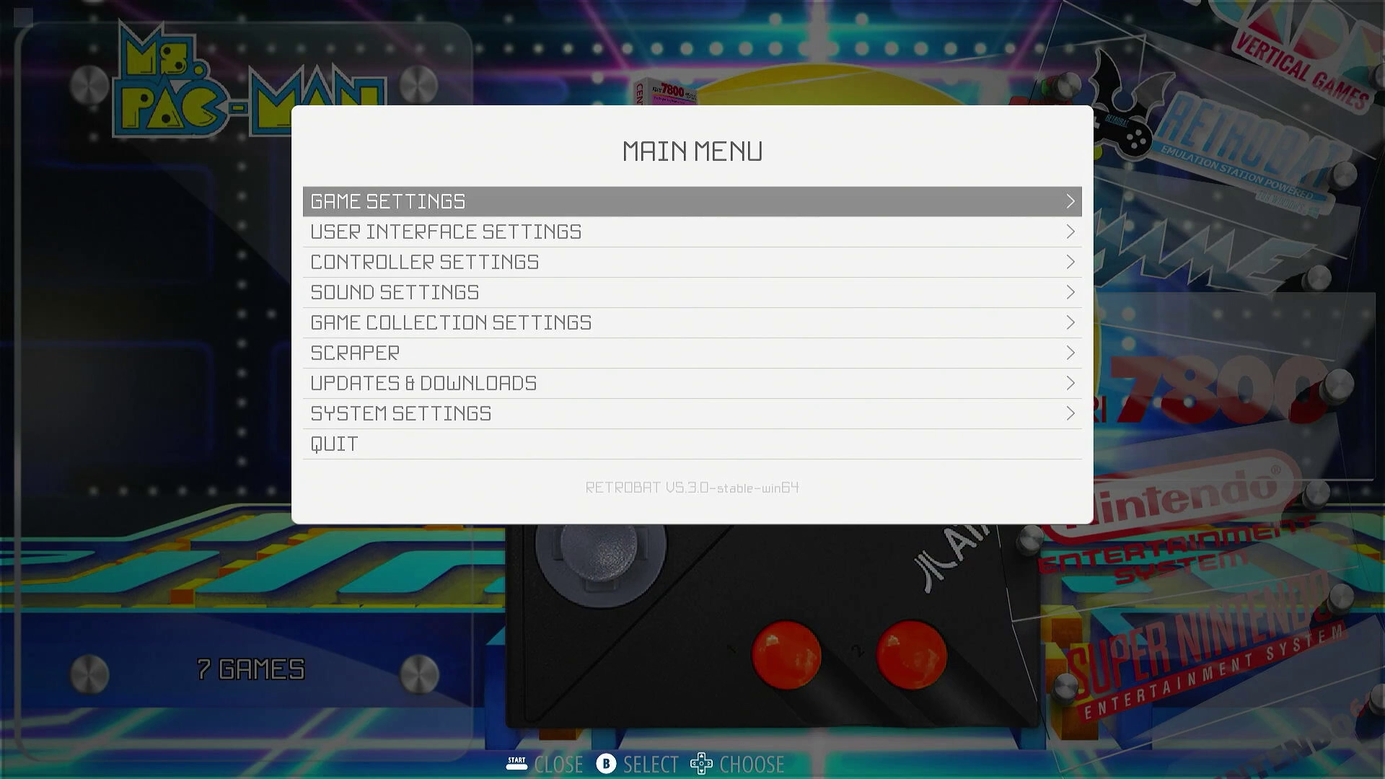
{"action": "key", "text": "BackSpace"}
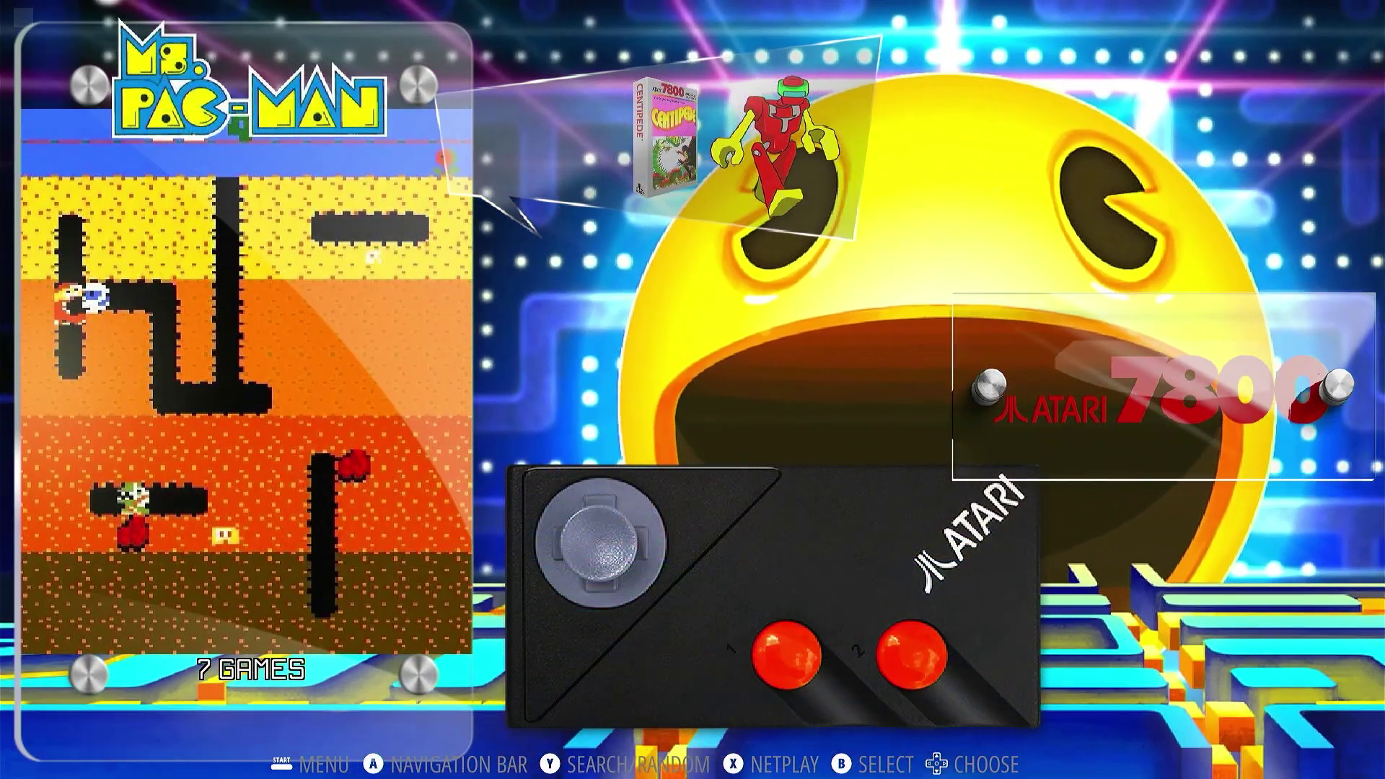
Step: Preview the new theme on the system carousel, from Atari 7800 to Super Nintendo and back
{"action": "key", "text": "Down"}
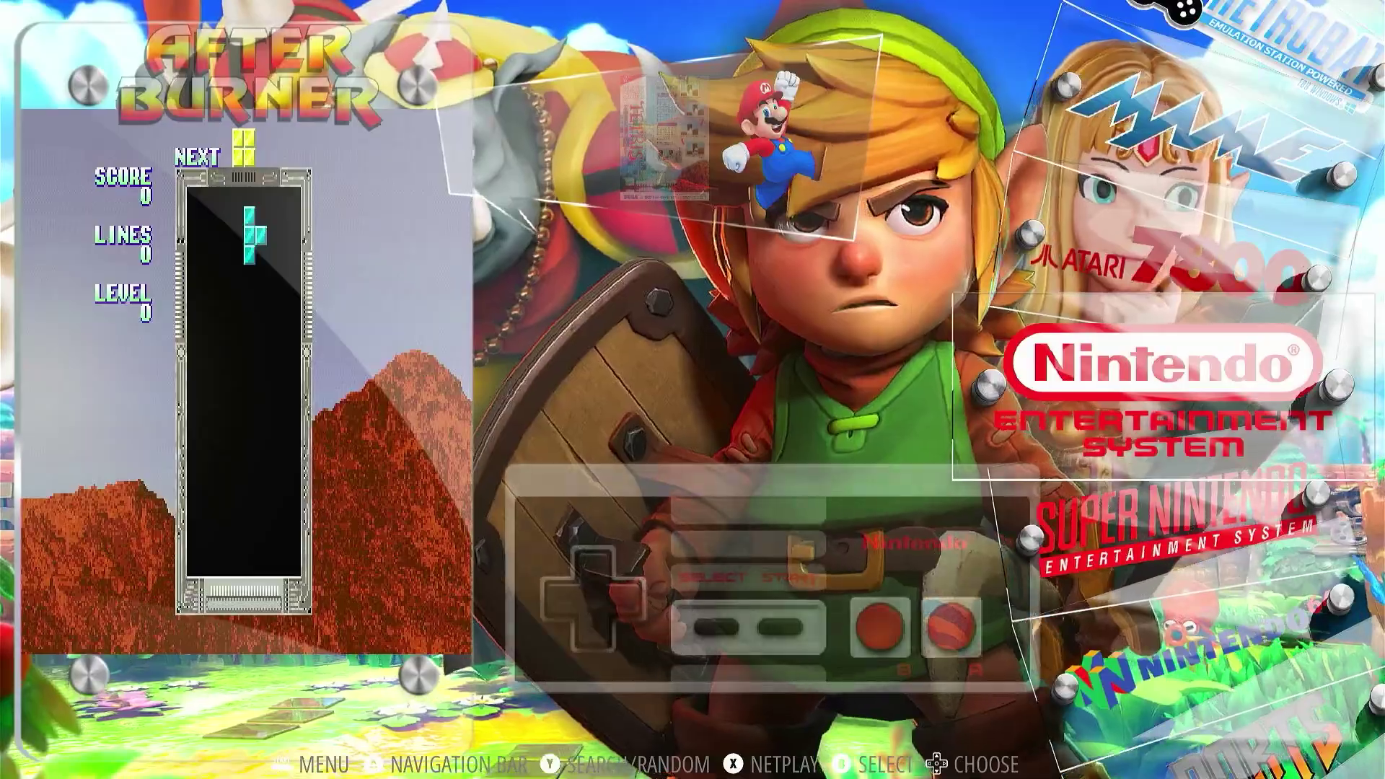
{"action": "key", "text": "Down"}
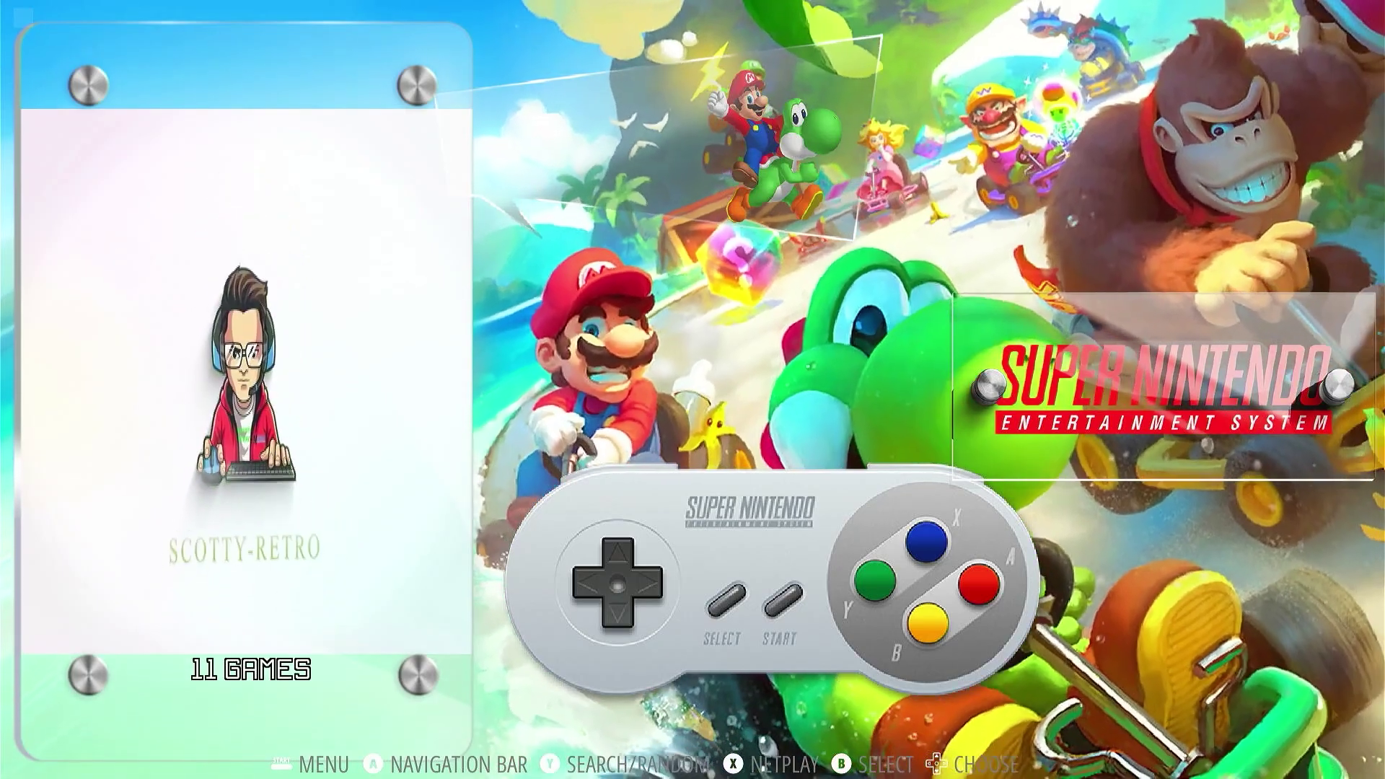
{"action": "key", "text": "Up"}
{"action": "key", "text": "Up"}
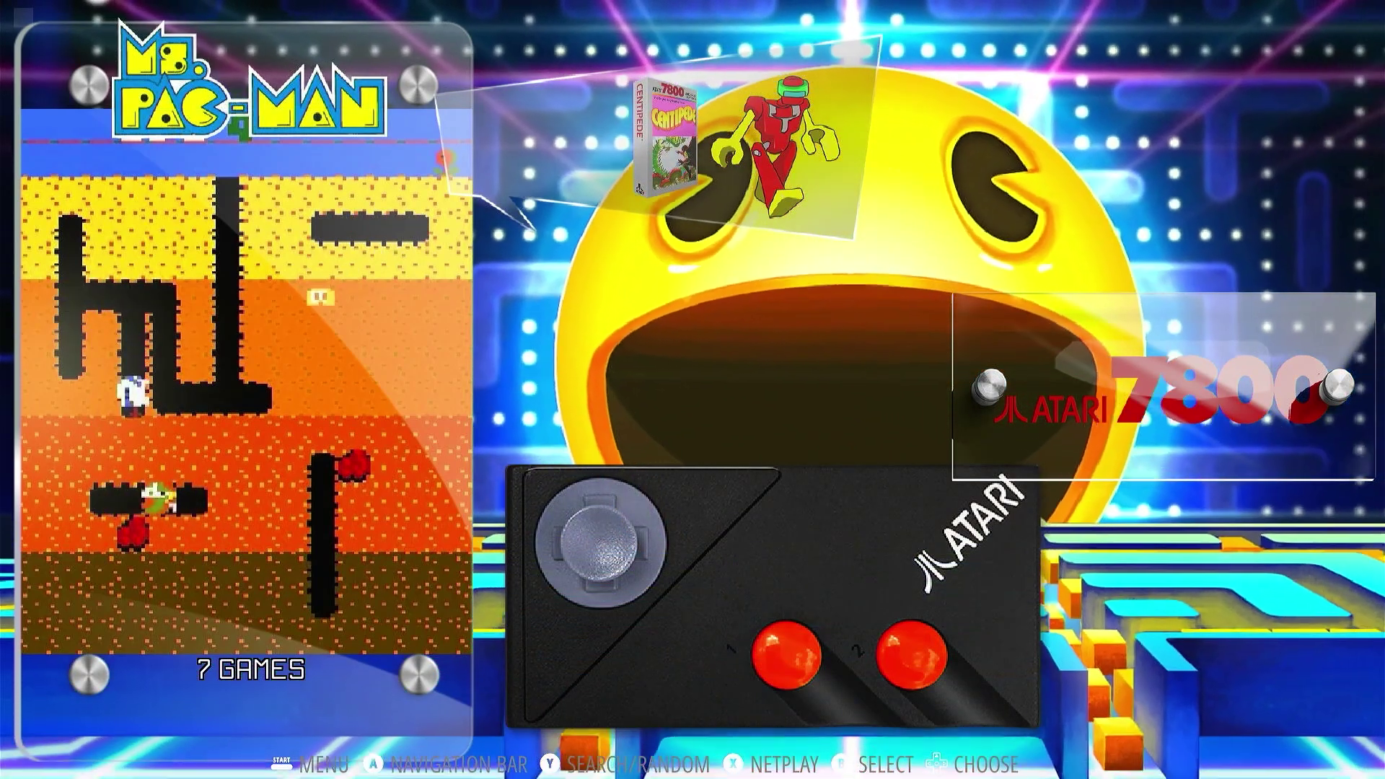
Step: Open the Atari 7800 game list and browse from Asteroids past Donkey Kong
{"action": "key", "text": "Return"}
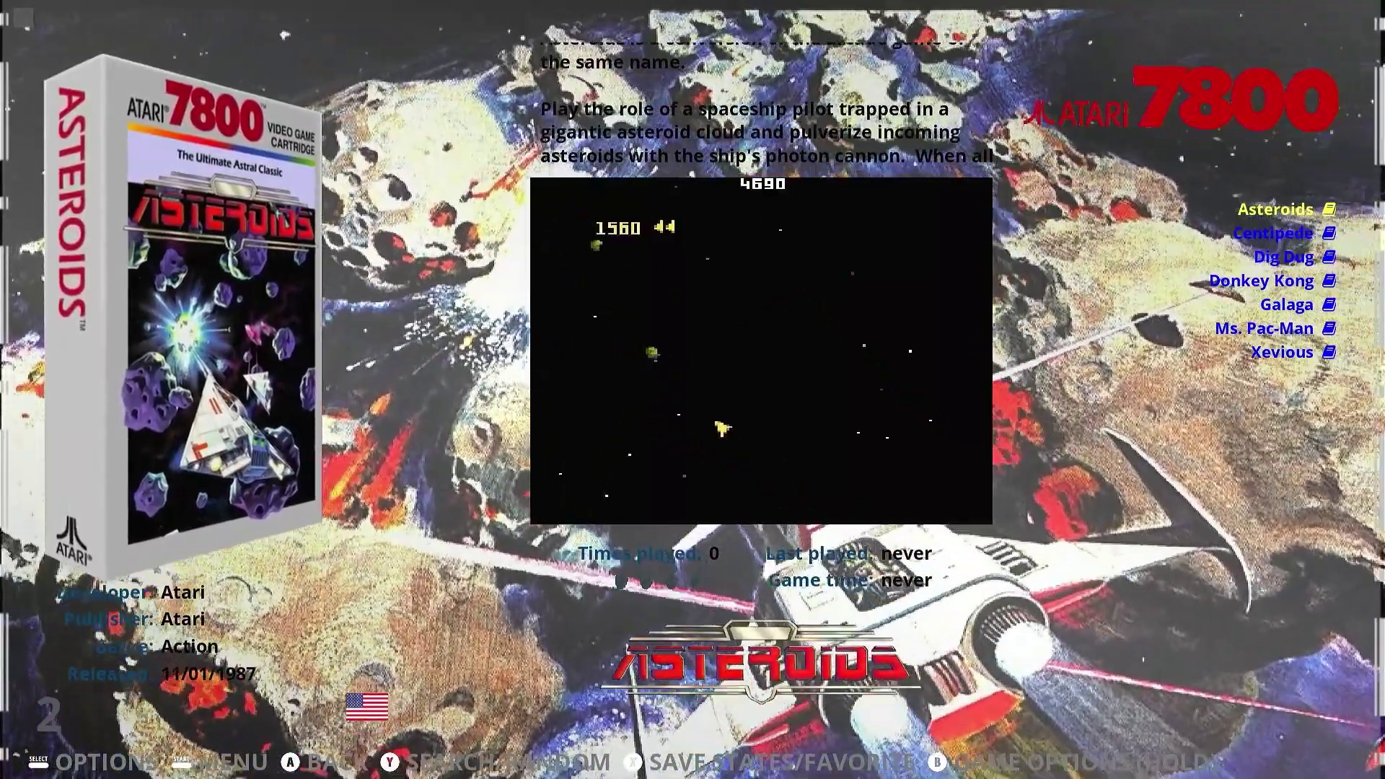
{"action": "key", "text": "Down"}
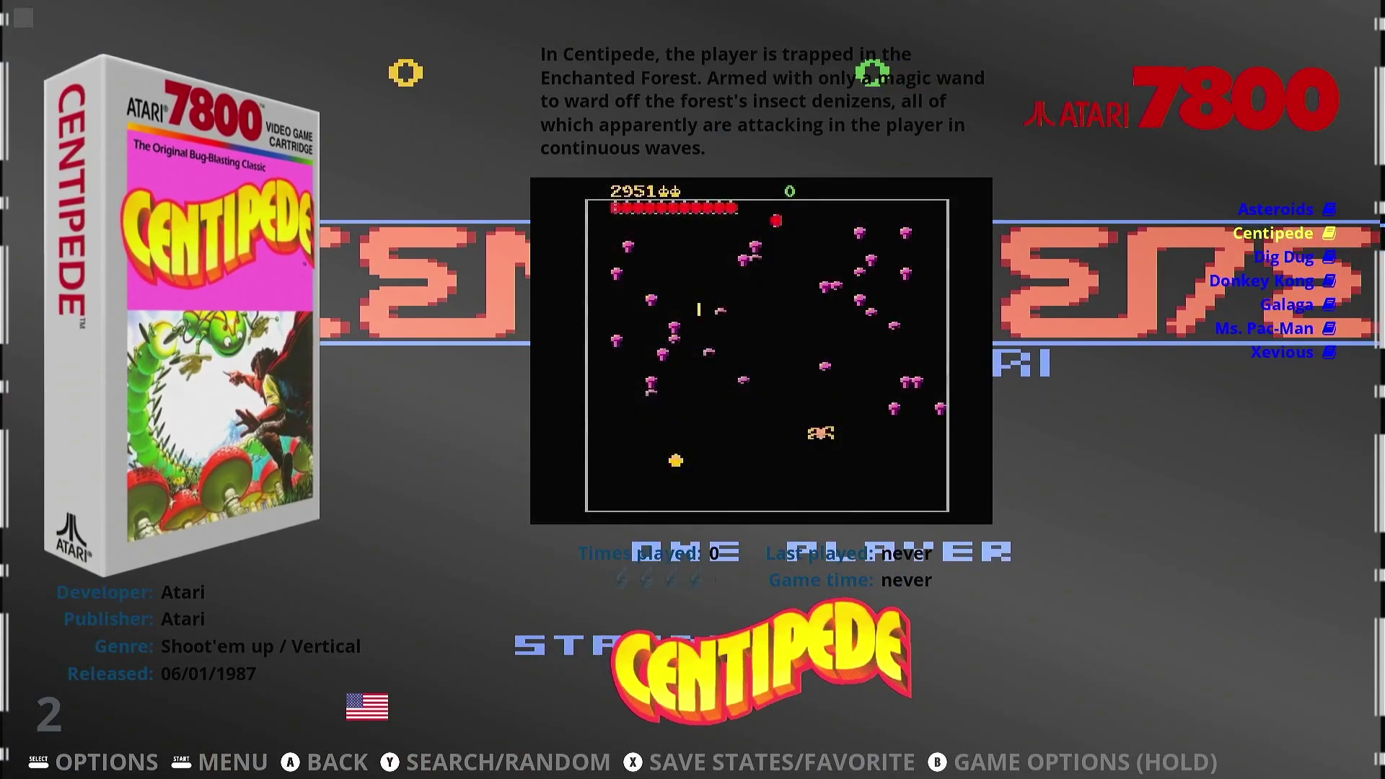
{"action": "key", "text": "Down"}
{"action": "key", "text": "Down"}
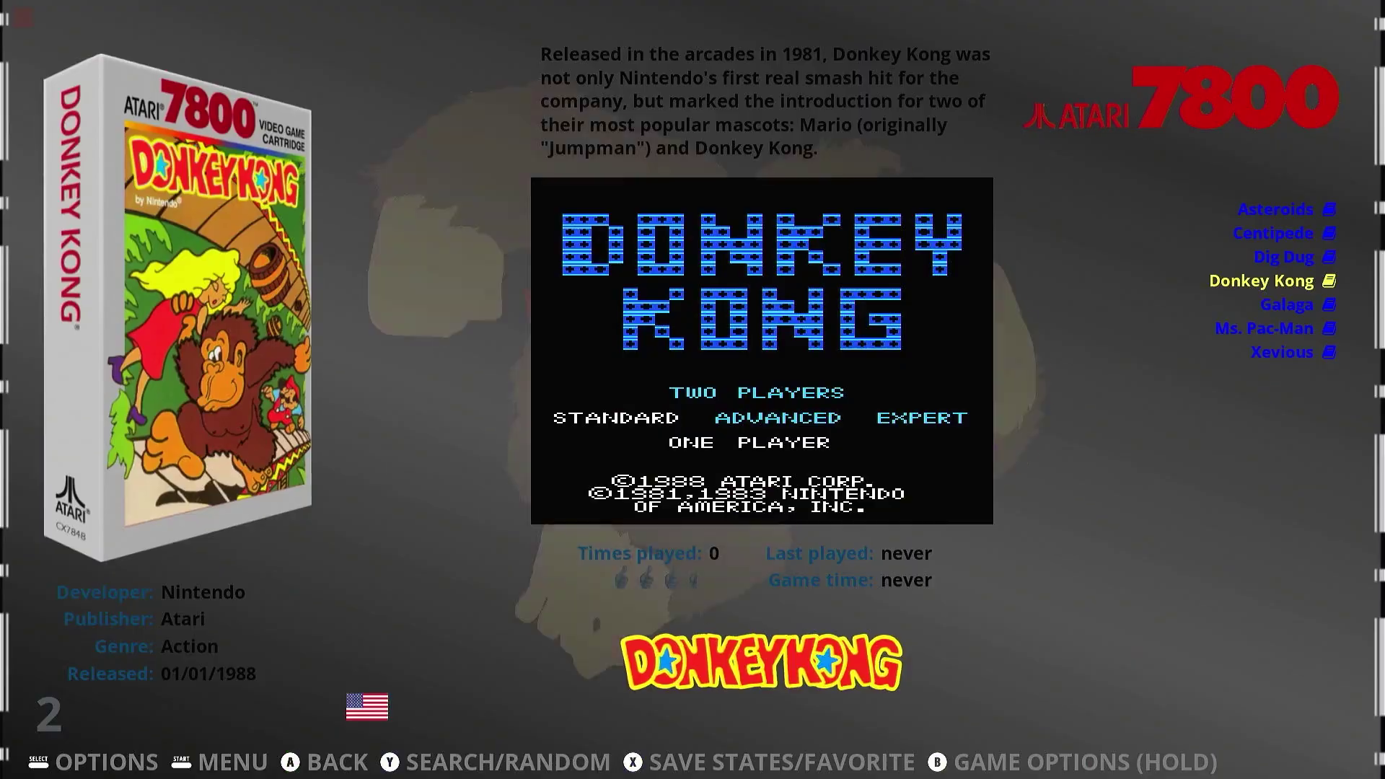
{"action": "key", "text": "Down"}
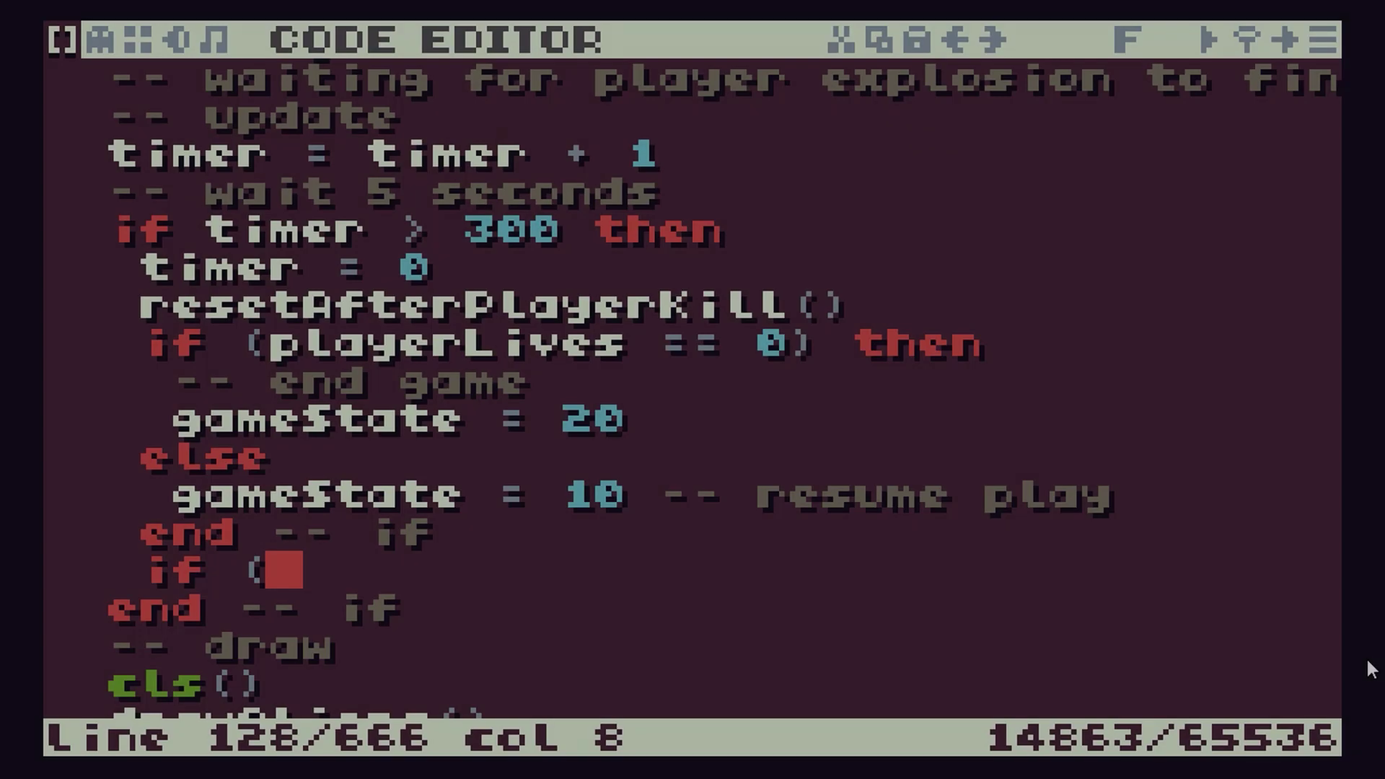
{"action": "type", "text": "ga"}
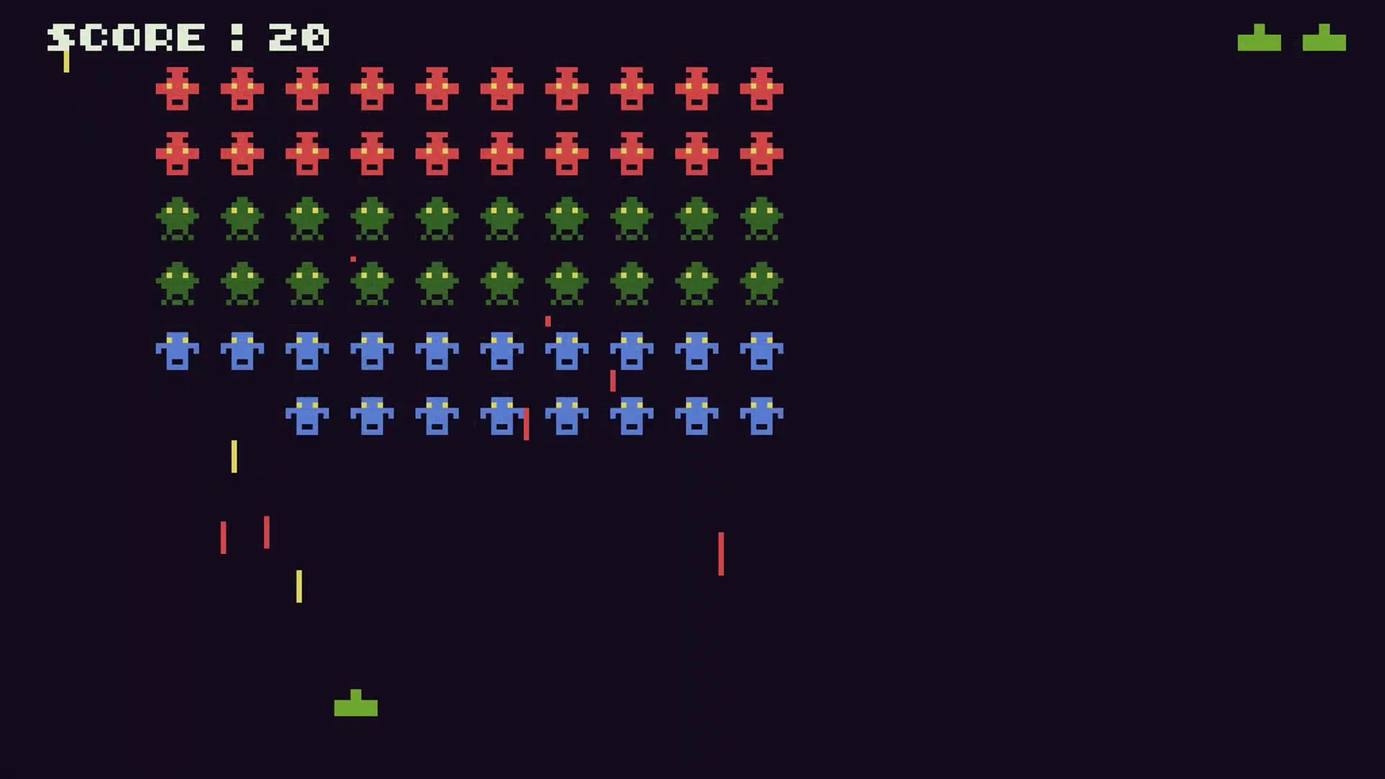